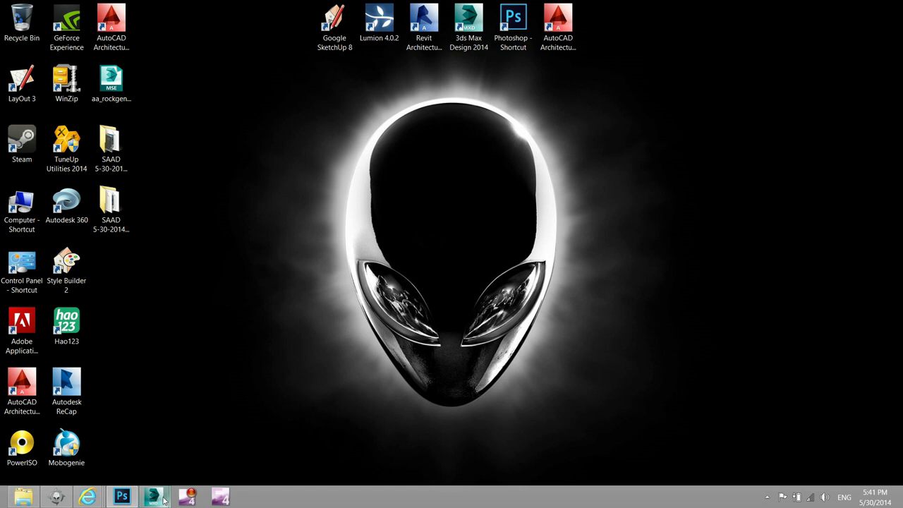
{"action": "mouse_move", "coordinate": [154, 497]}
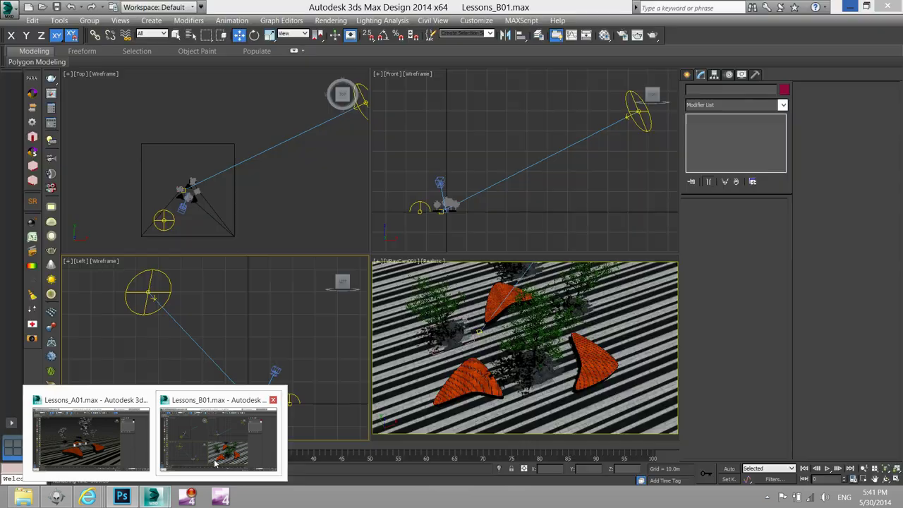
- Bring the Lessons_B01 plaza scene forward and maximize the Camera viewport
{"action": "left_click", "coordinate": [215, 463]}
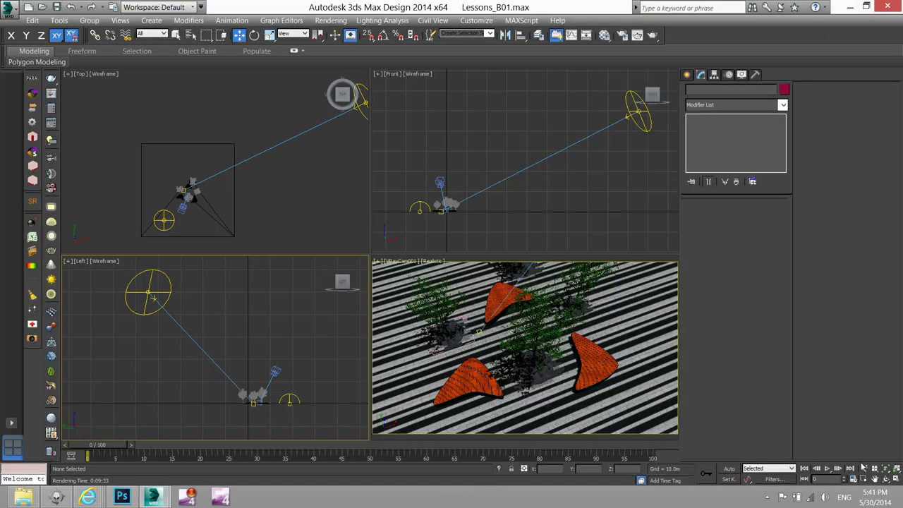
{"action": "right_click", "coordinate": [662, 386]}
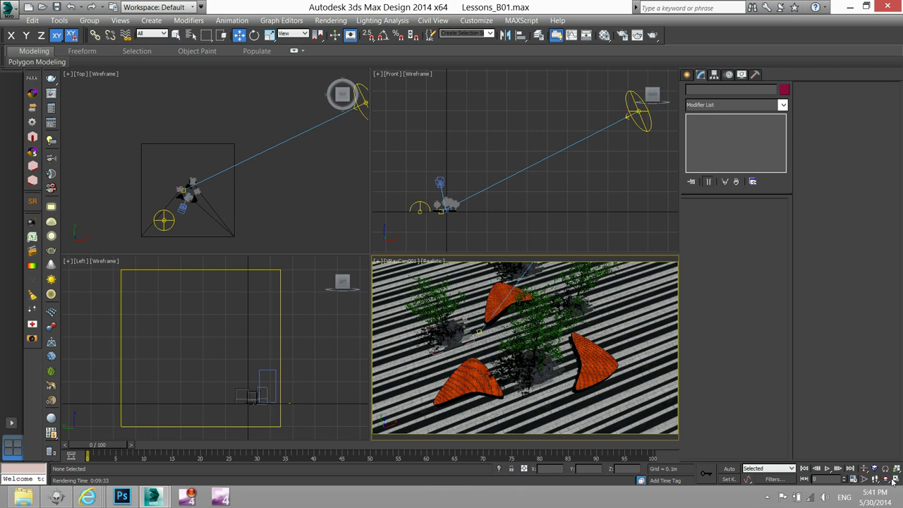
{"action": "left_click", "coordinate": [893, 480]}
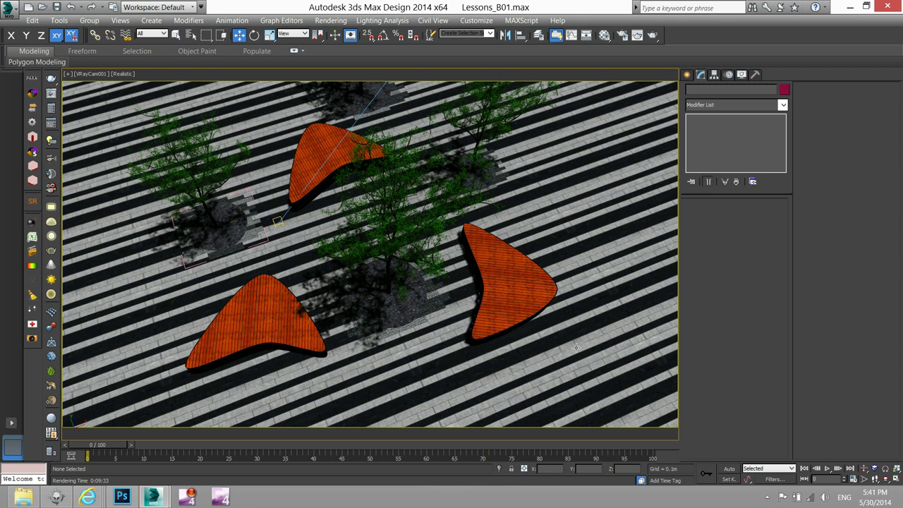
- Switch to Perspective view and zoom in on the orange bench's wooden plank top
{"action": "key", "text": "p"}
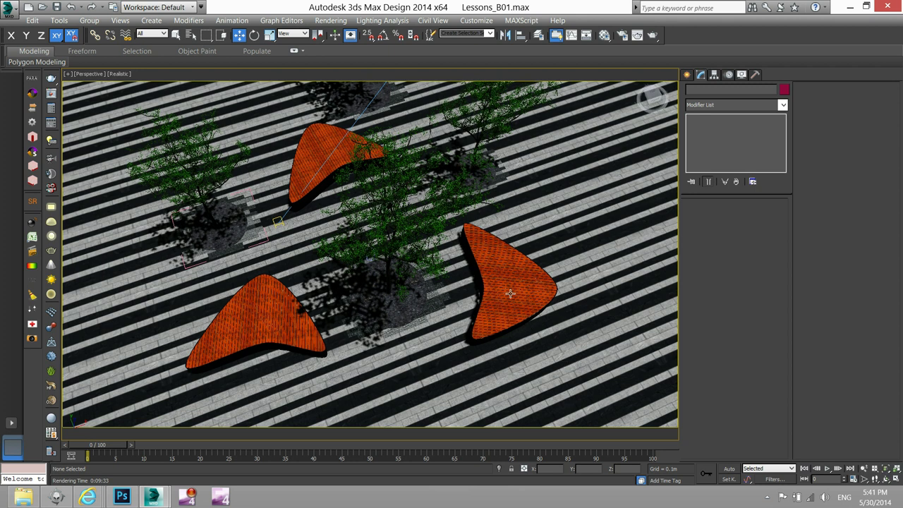
{"action": "scroll", "coordinate": [510, 293], "scroll_direction": "up", "scroll_amount": 3}
{"action": "scroll", "coordinate": [510, 293], "scroll_direction": "up", "scroll_amount": 3}
{"action": "scroll", "coordinate": [475, 343], "scroll_direction": "up", "scroll_amount": 3}
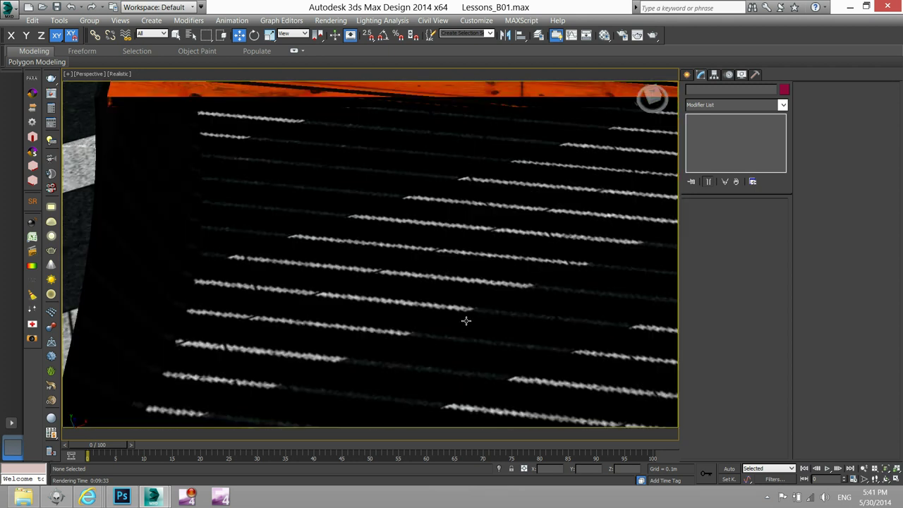
{"action": "scroll", "coordinate": [466, 321], "scroll_direction": "down", "scroll_amount": 5}
{"action": "scroll", "coordinate": [416, 152], "scroll_direction": "down", "scroll_amount": 2}
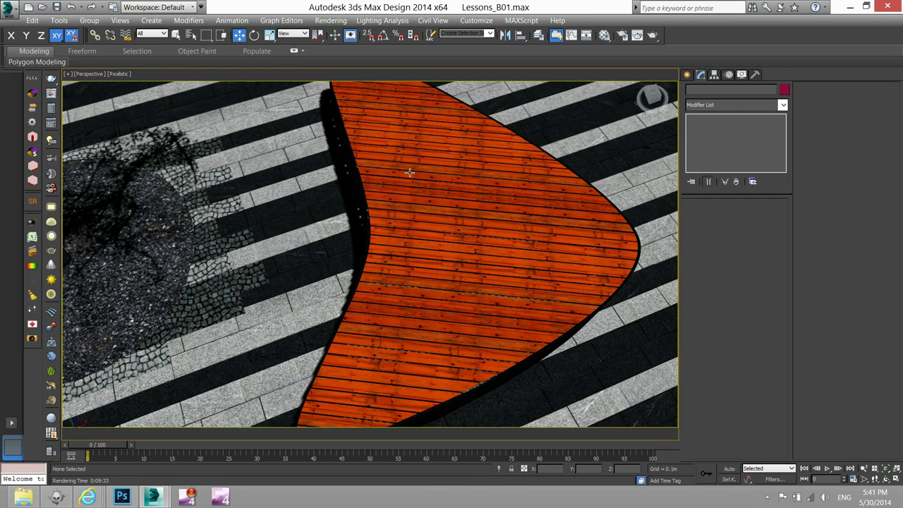
{"action": "scroll", "coordinate": [413, 212], "scroll_direction": "up", "scroll_amount": 3}
{"action": "scroll", "coordinate": [420, 272], "scroll_direction": "up", "scroll_amount": 2}
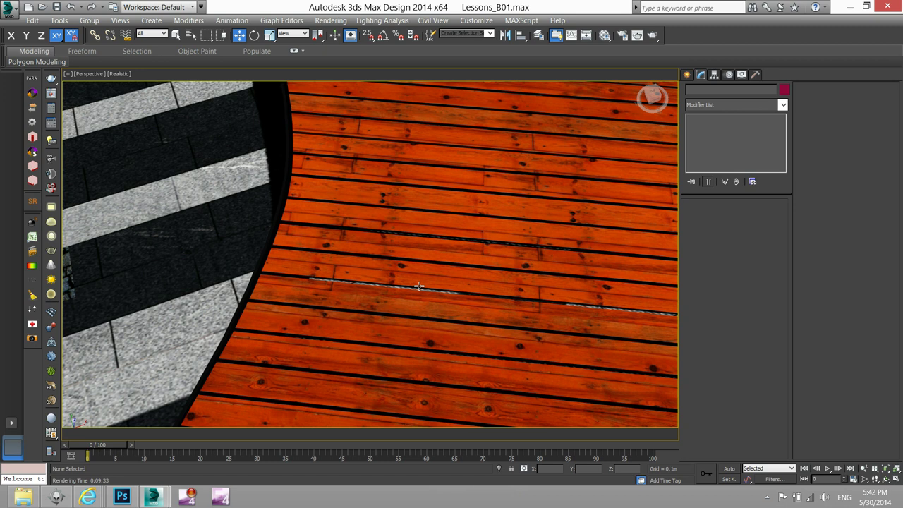
{"action": "scroll", "coordinate": [420, 286], "scroll_direction": "down", "scroll_amount": 2}
{"action": "scroll", "coordinate": [423, 285], "scroll_direction": "down", "scroll_amount": 3}
{"action": "scroll", "coordinate": [421, 331], "scroll_direction": "down", "scroll_amount": 2}
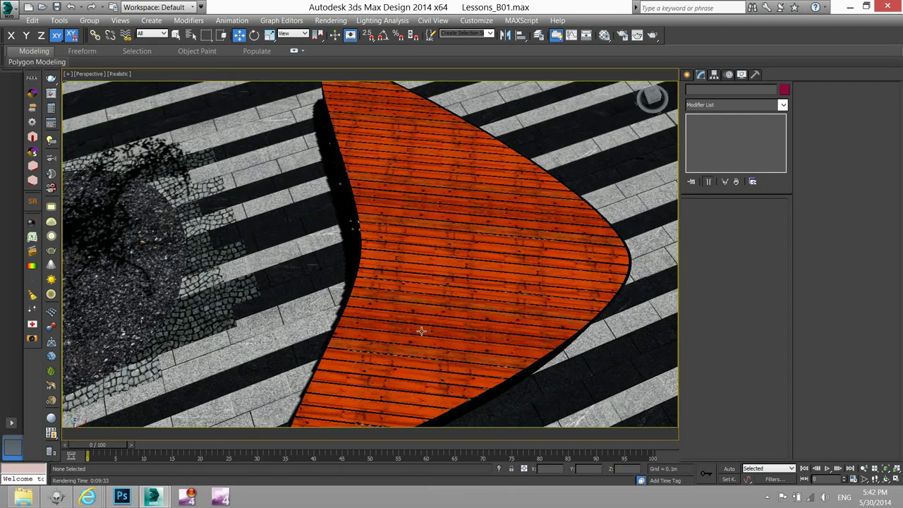
{"action": "scroll", "coordinate": [417, 243], "scroll_direction": "up", "scroll_amount": 2}
{"action": "scroll", "coordinate": [367, 223], "scroll_direction": "up", "scroll_amount": 2}
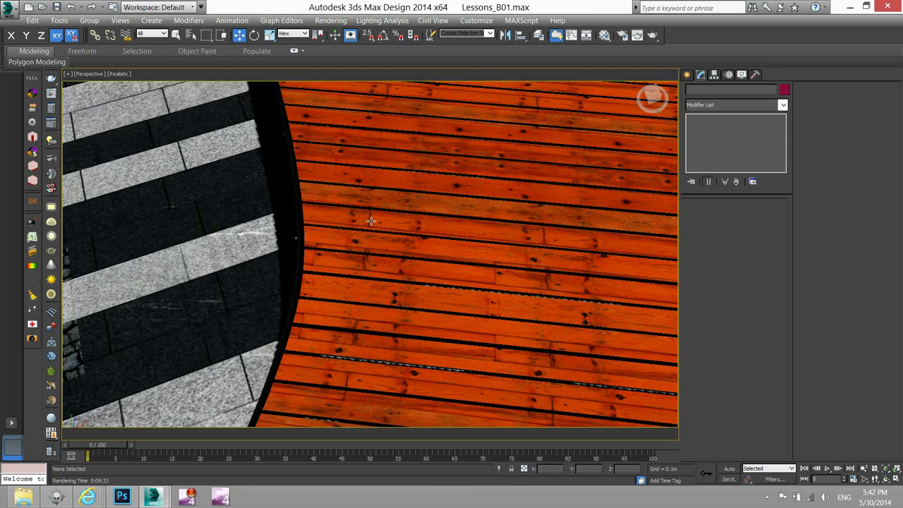
{"action": "scroll", "coordinate": [381, 226], "scroll_direction": "down", "scroll_amount": 3}
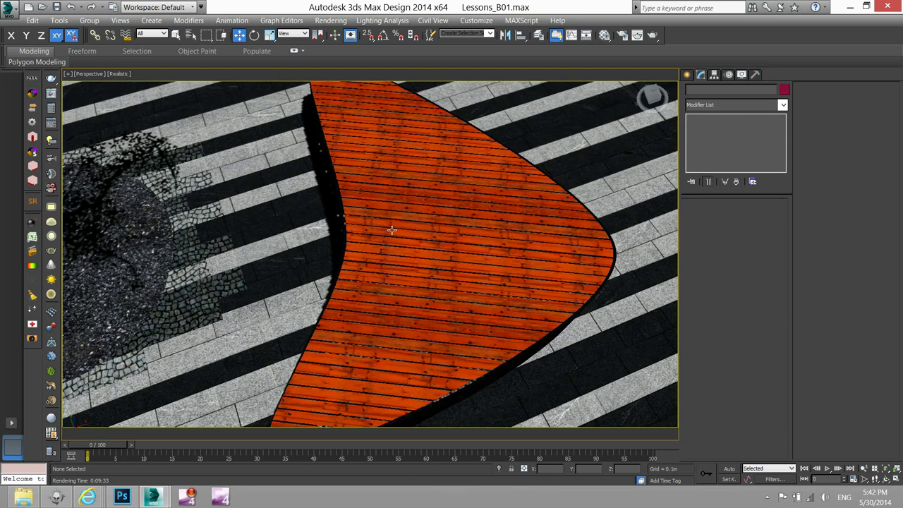
{"action": "scroll", "coordinate": [392, 232], "scroll_direction": "up", "scroll_amount": 4}
{"action": "scroll", "coordinate": [395, 237], "scroll_direction": "down", "scroll_amount": 1}
{"action": "scroll", "coordinate": [396, 224], "scroll_direction": "down", "scroll_amount": 1}
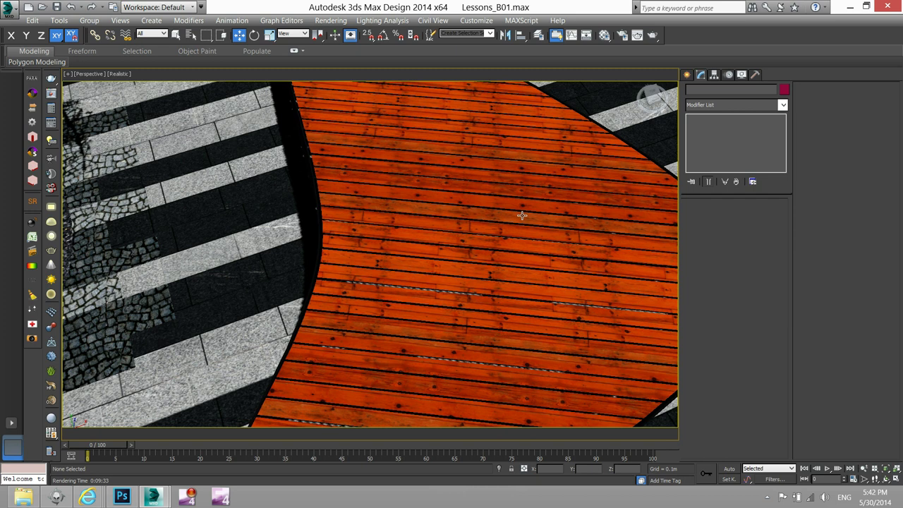
{"action": "left_click", "coordinate": [99, 500]}
{"action": "mouse_move", "coordinate": [88, 498]}
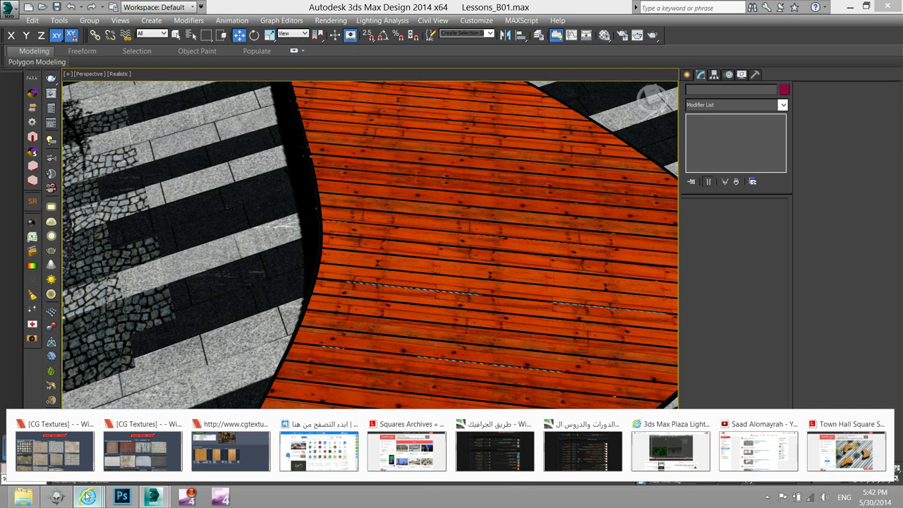
{"action": "mouse_move", "coordinate": [54, 447]}
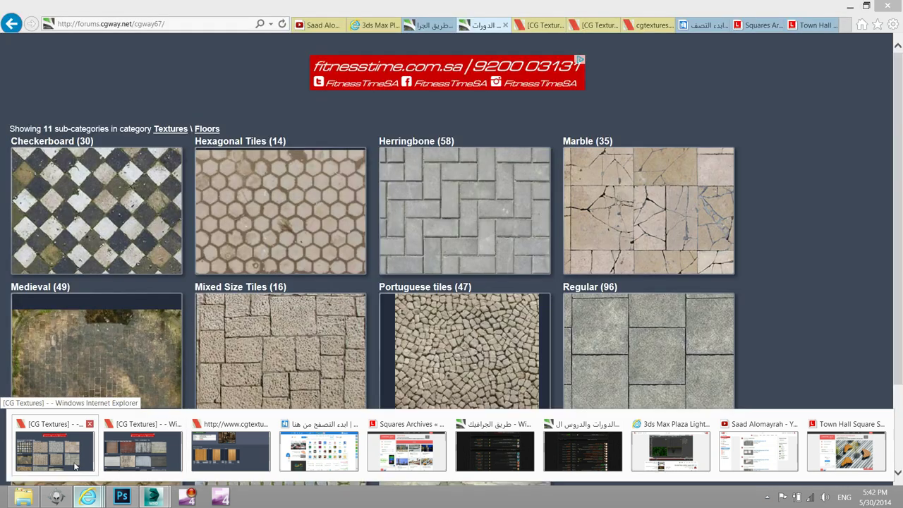
- Search Google for 'cg texture' in a new Internet Explorer tab
{"action": "left_click", "coordinate": [74, 466]}
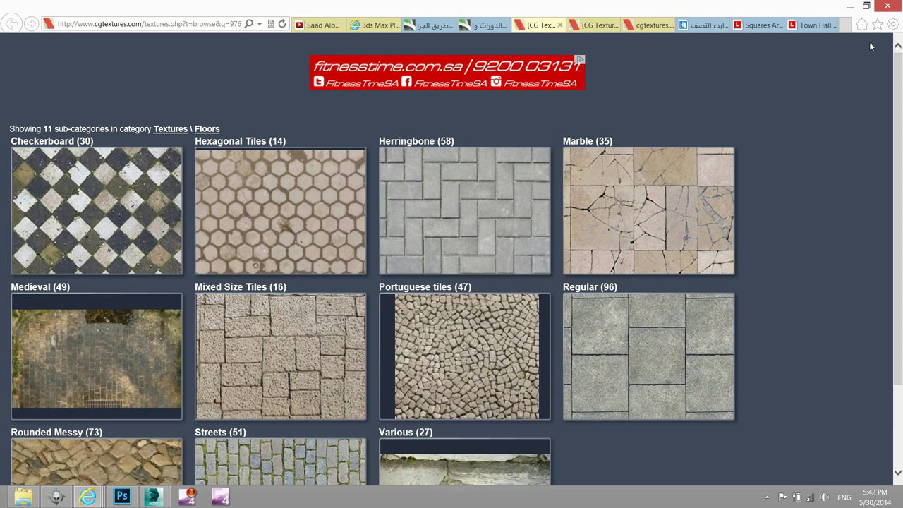
{"action": "left_click", "coordinate": [846, 25]}
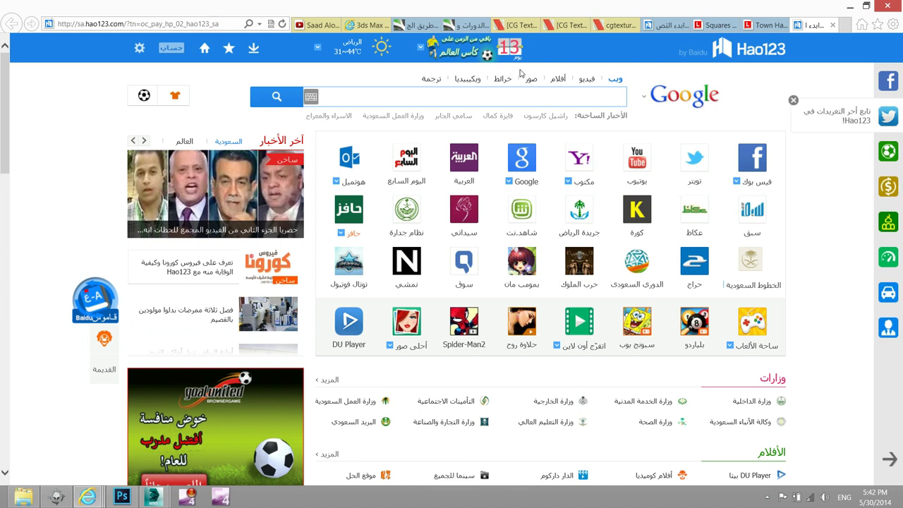
{"action": "type", "text": "cg"}
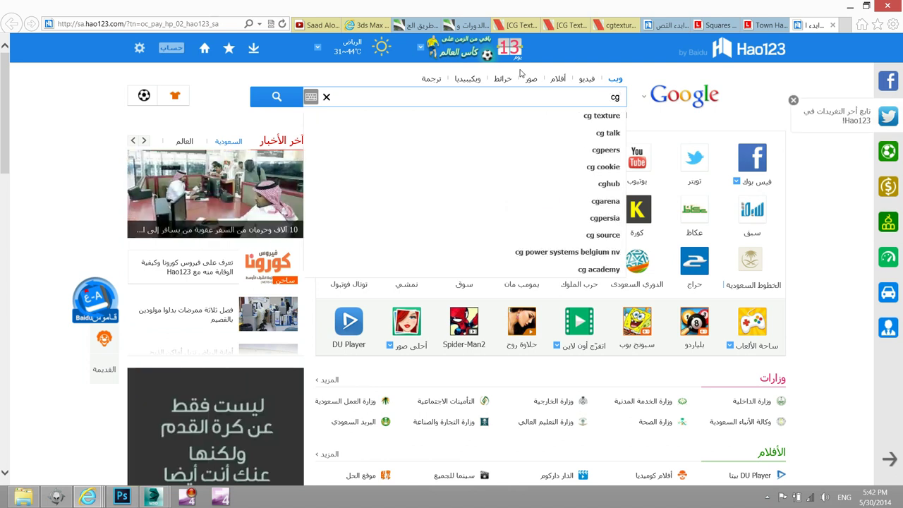
{"action": "type", "text": " te"}
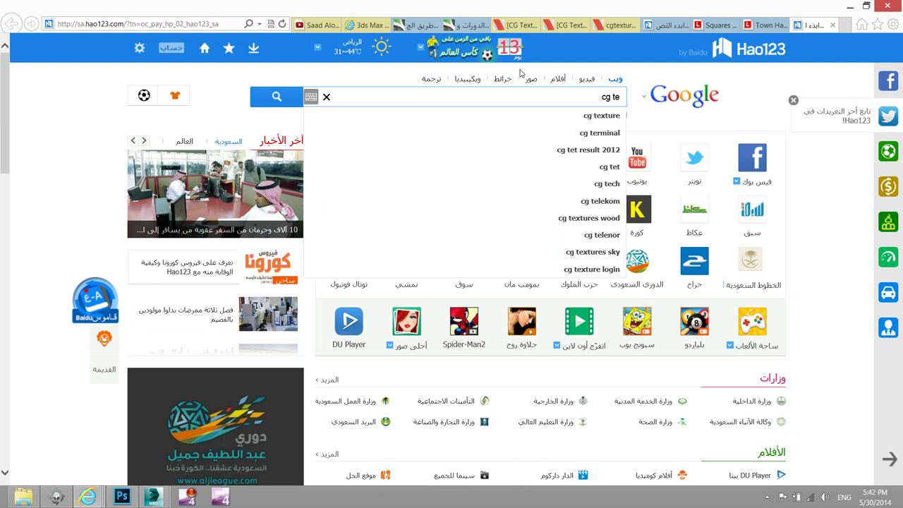
{"action": "left_click", "coordinate": [607, 118]}
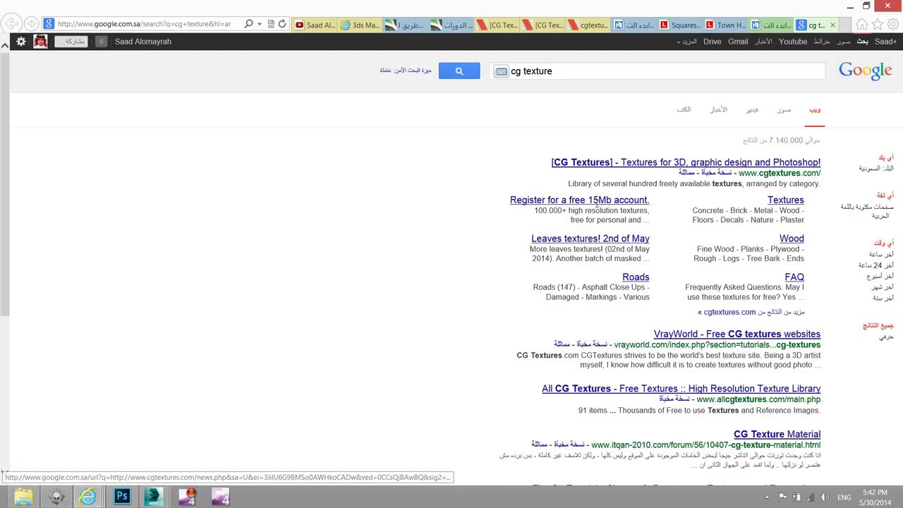
- Open the CG Textures site and its Brick, Concrete and Floors categories in new tabs
{"action": "left_click", "coordinate": [640, 165]}
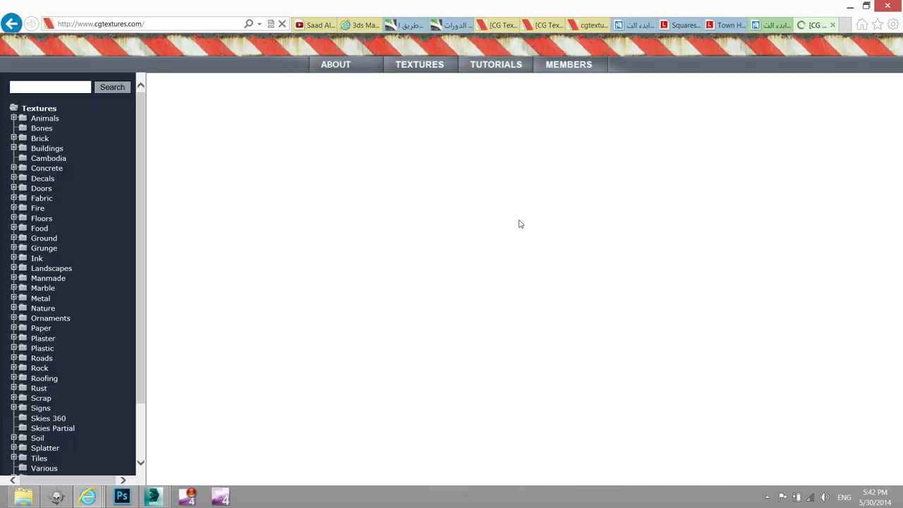
{"action": "scroll", "coordinate": [367, 261], "scroll_direction": "down", "scroll_amount": 2}
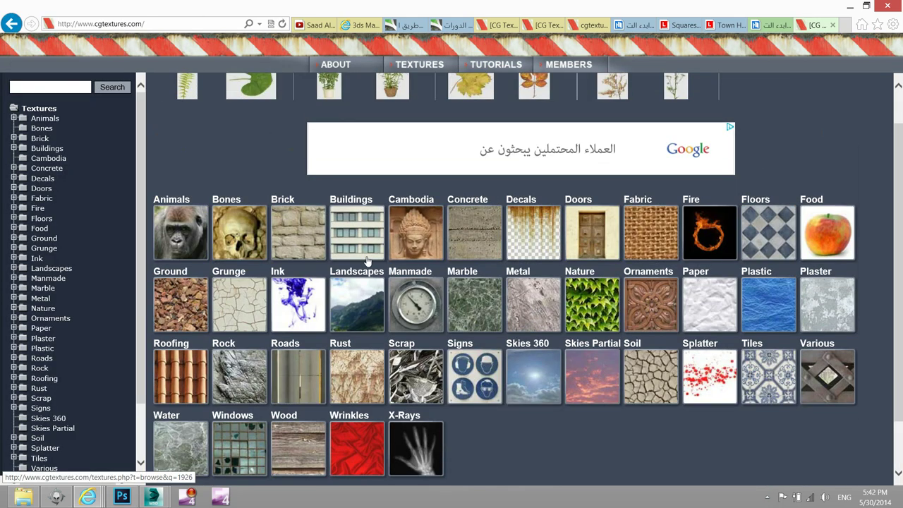
{"action": "scroll", "coordinate": [366, 265], "scroll_direction": "up", "scroll_amount": 2}
{"action": "scroll", "coordinate": [366, 299], "scroll_direction": "down", "scroll_amount": 2}
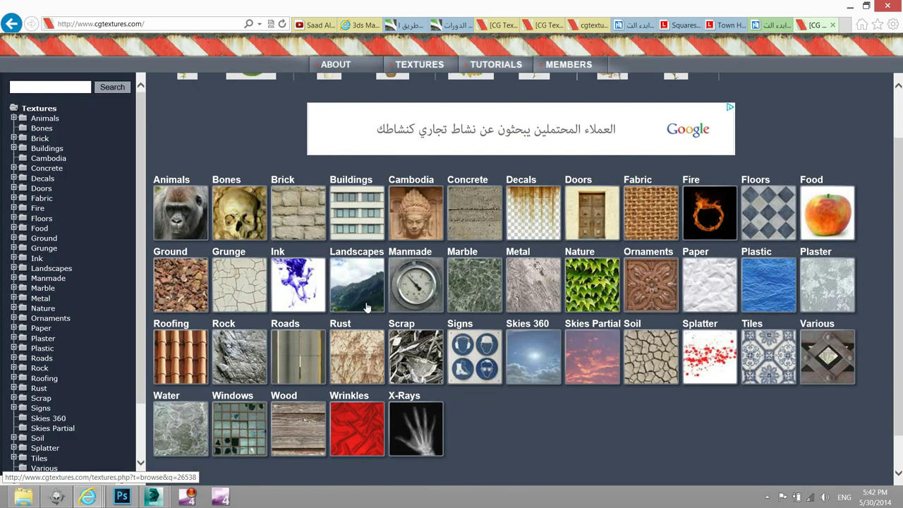
{"action": "scroll", "coordinate": [61, 261], "scroll_direction": "down", "scroll_amount": 2}
{"action": "scroll", "coordinate": [60, 256], "scroll_direction": "up", "scroll_amount": 2}
{"action": "scroll", "coordinate": [41, 183], "scroll_direction": "down", "scroll_amount": 1}
{"action": "scroll", "coordinate": [43, 224], "scroll_direction": "up", "scroll_amount": 1}
{"action": "scroll", "coordinate": [44, 224], "scroll_direction": "down", "scroll_amount": 2}
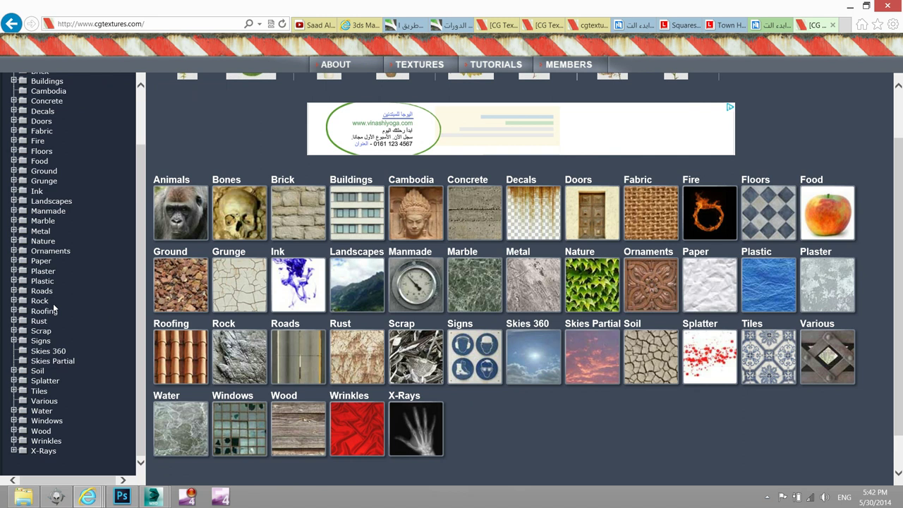
{"action": "scroll", "coordinate": [255, 311], "scroll_direction": "down", "scroll_amount": 1}
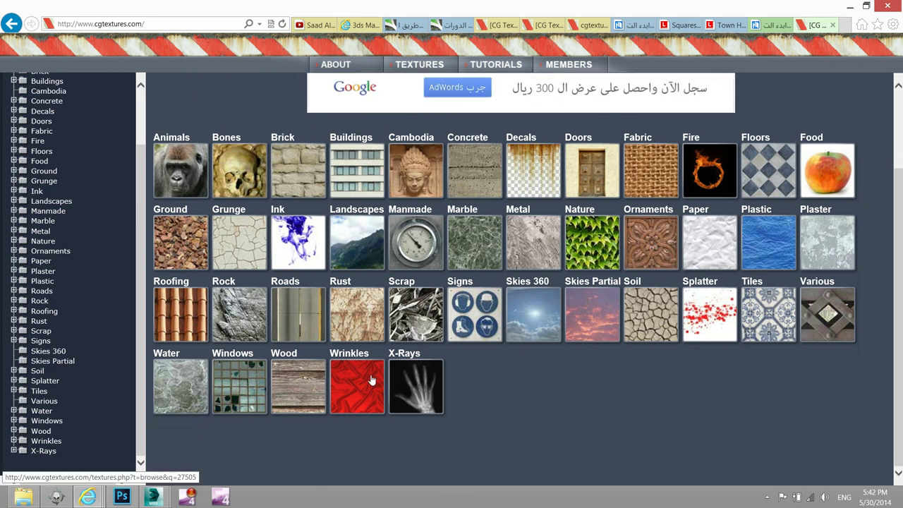
{"action": "left_click", "coordinate": [297, 174]}
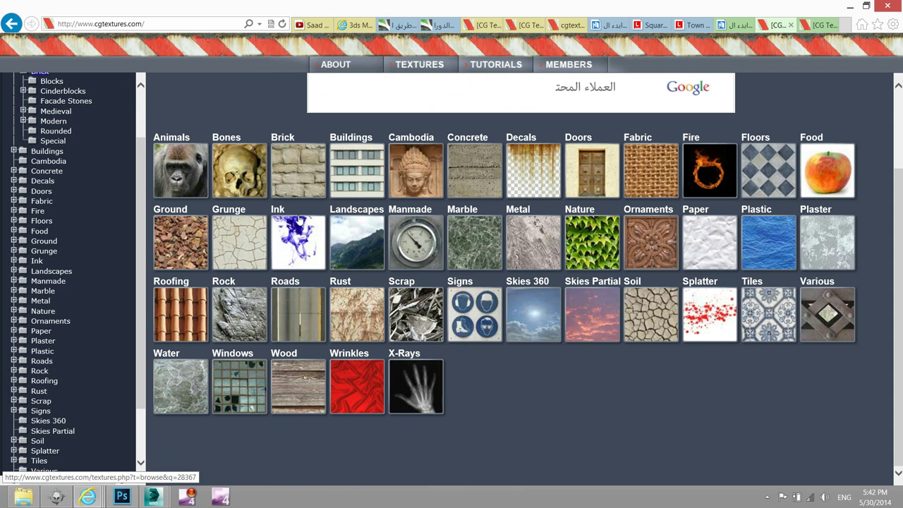
{"action": "left_click", "coordinate": [480, 177]}
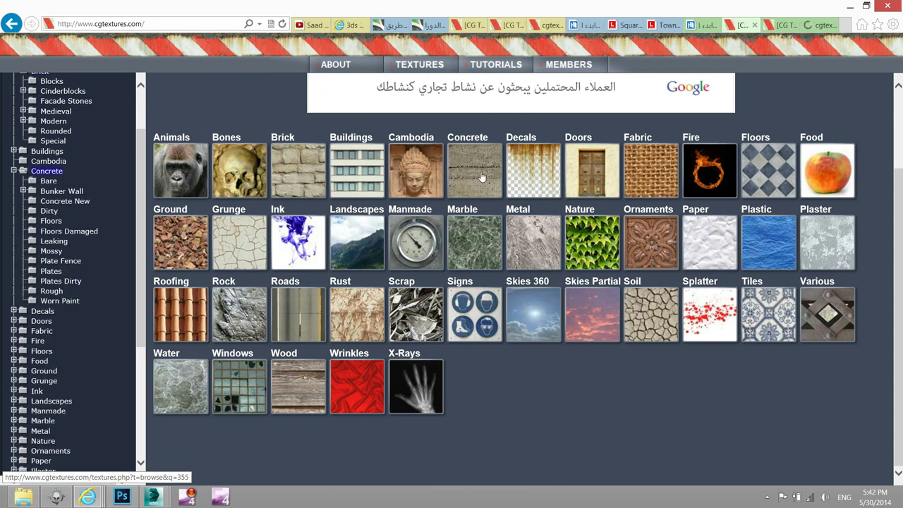
{"action": "left_click", "coordinate": [742, 177]}
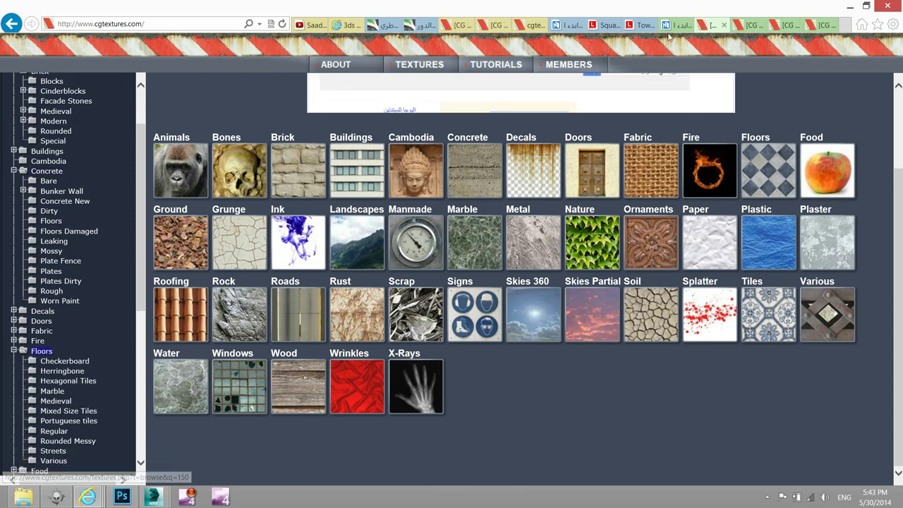
- Browse the Rounded brick textures and open the BrickRound0067 crazy-paving page
{"action": "left_click", "coordinate": [744, 25]}
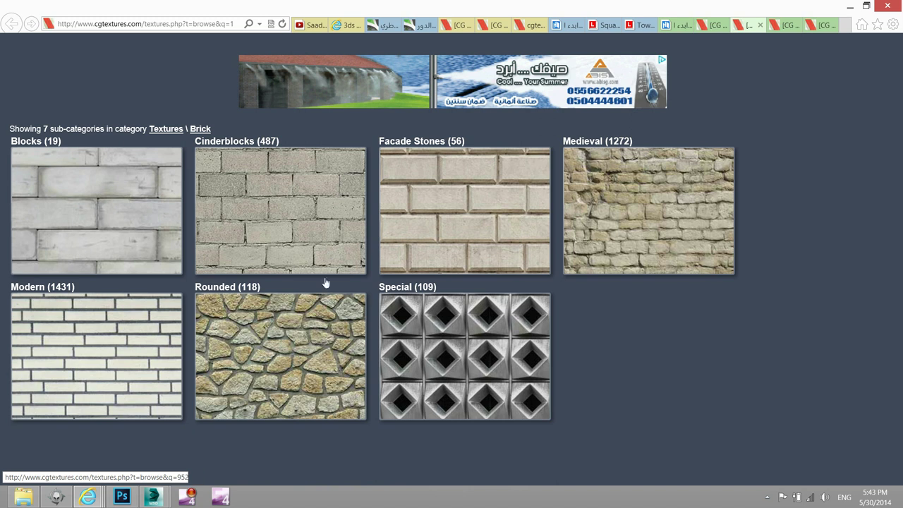
{"action": "middle_click", "coordinate": [232, 344]}
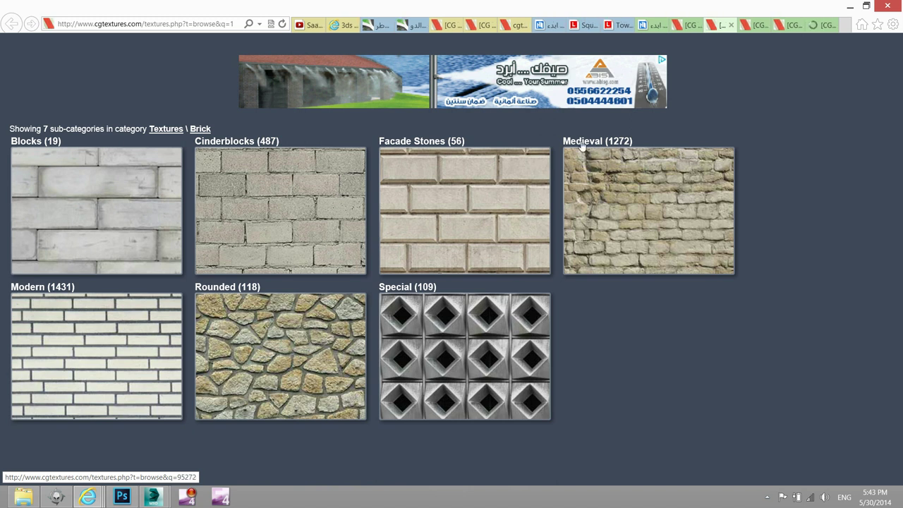
{"action": "left_click", "coordinate": [822, 26]}
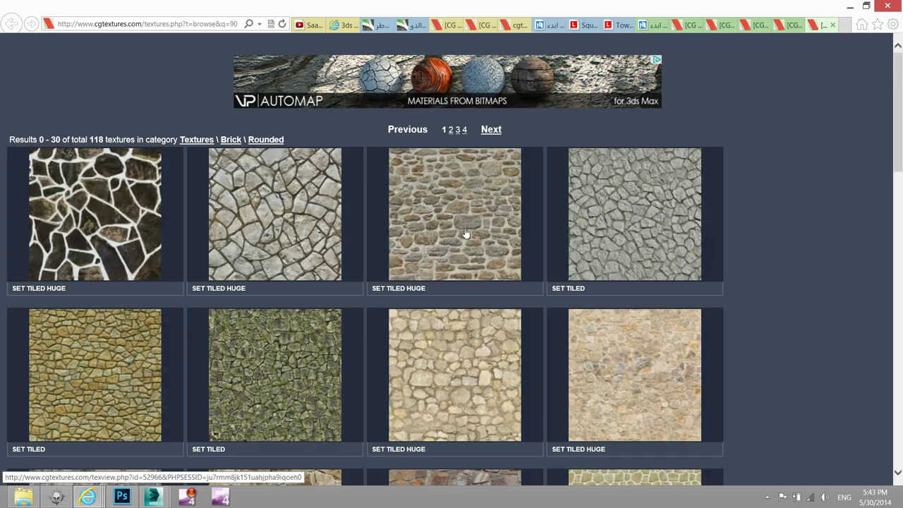
{"action": "scroll", "coordinate": [456, 240], "scroll_direction": "down", "scroll_amount": 2}
{"action": "scroll", "coordinate": [456, 239], "scroll_direction": "down", "scroll_amount": 3}
{"action": "scroll", "coordinate": [454, 232], "scroll_direction": "down", "scroll_amount": 5}
{"action": "scroll", "coordinate": [455, 240], "scroll_direction": "down", "scroll_amount": 3}
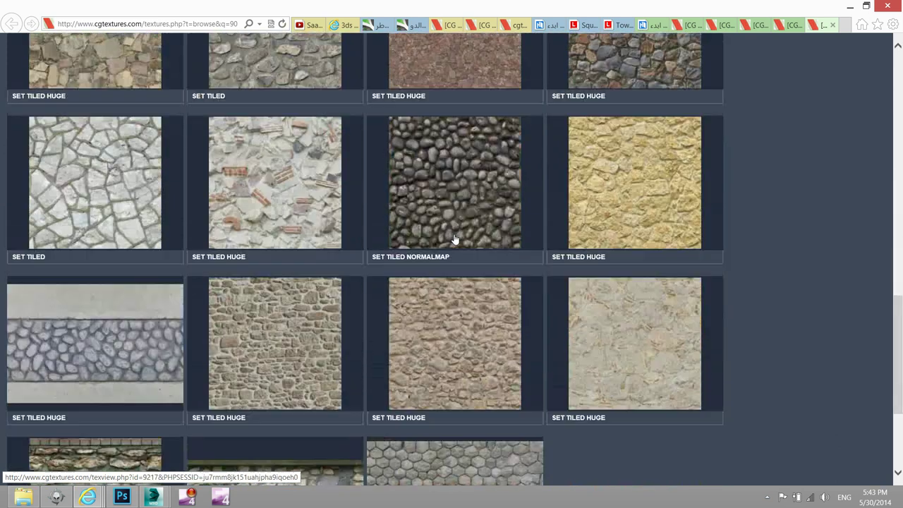
{"action": "scroll", "coordinate": [455, 240], "scroll_direction": "down", "scroll_amount": 1}
{"action": "scroll", "coordinate": [452, 254], "scroll_direction": "down", "scroll_amount": 2}
{"action": "scroll", "coordinate": [447, 266], "scroll_direction": "up", "scroll_amount": 1}
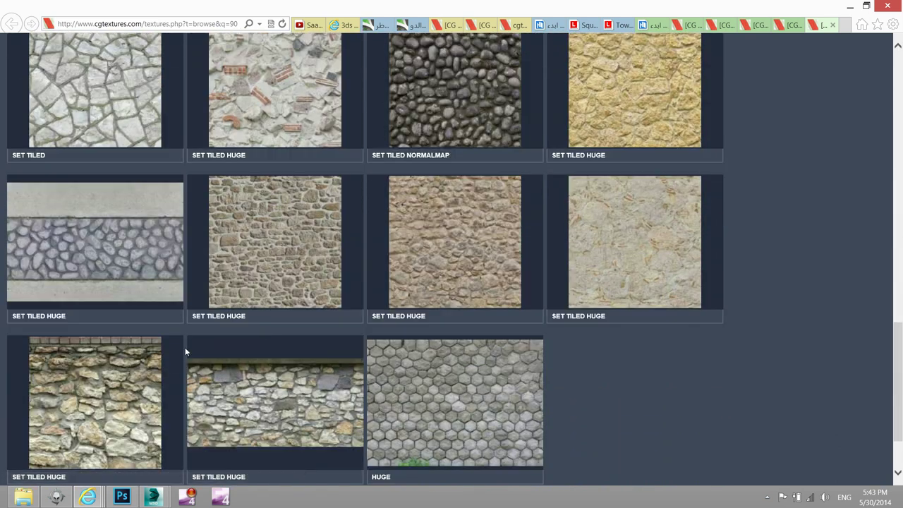
{"action": "scroll", "coordinate": [185, 325], "scroll_direction": "up", "scroll_amount": 4}
{"action": "scroll", "coordinate": [102, 286], "scroll_direction": "down", "scroll_amount": 1}
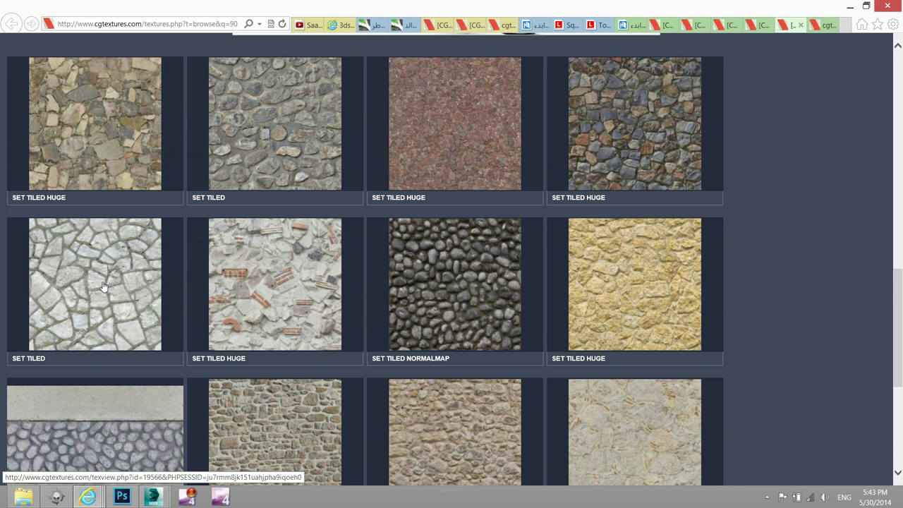
{"action": "left_click", "coordinate": [824, 25]}
{"action": "mouse_move", "coordinate": [103, 301]}
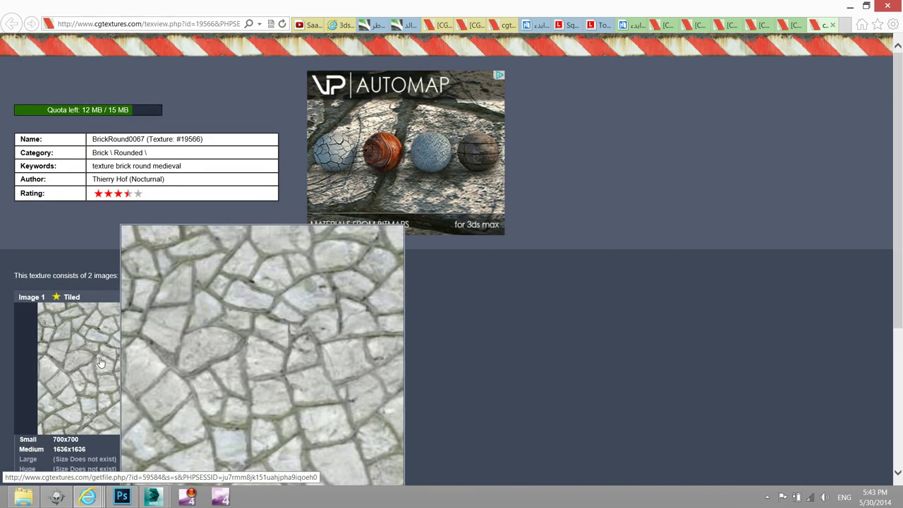
{"action": "scroll", "coordinate": [238, 358], "scroll_direction": "down", "scroll_amount": 1}
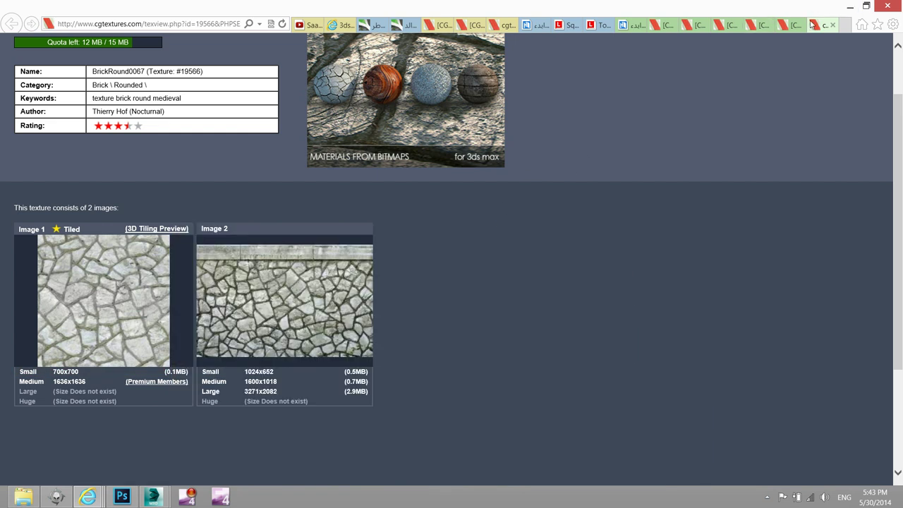
- Minimize the browser and bring up WoodPlanksClean0073_BB.jpg in Photoshop
{"action": "left_click", "coordinate": [847, 8]}
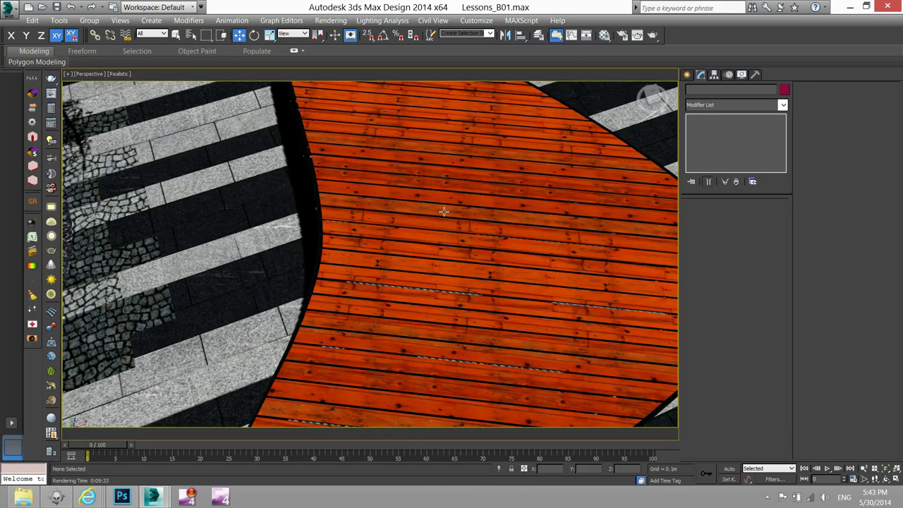
{"action": "scroll", "coordinate": [451, 204], "scroll_direction": "down", "scroll_amount": 5}
{"action": "scroll", "coordinate": [417, 333], "scroll_direction": "up", "scroll_amount": 1}
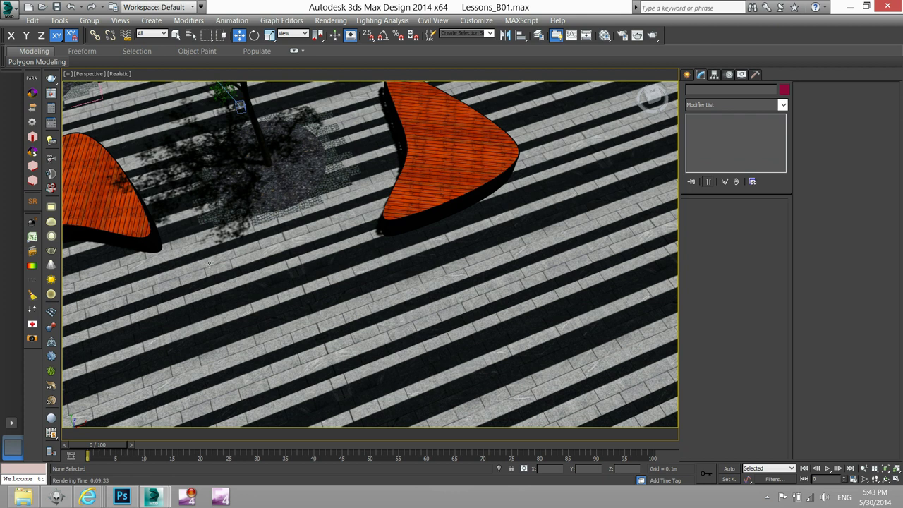
{"action": "left_click", "coordinate": [123, 497]}
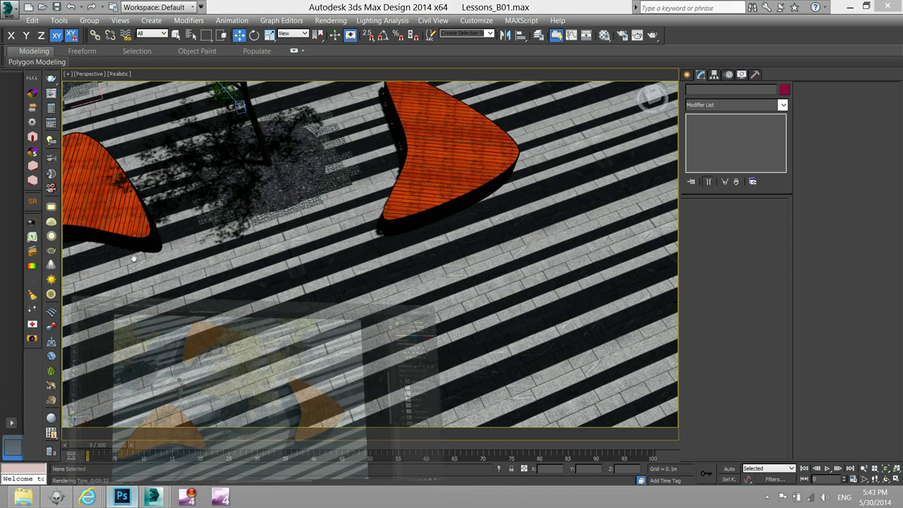
{"action": "left_click", "coordinate": [87, 33]}
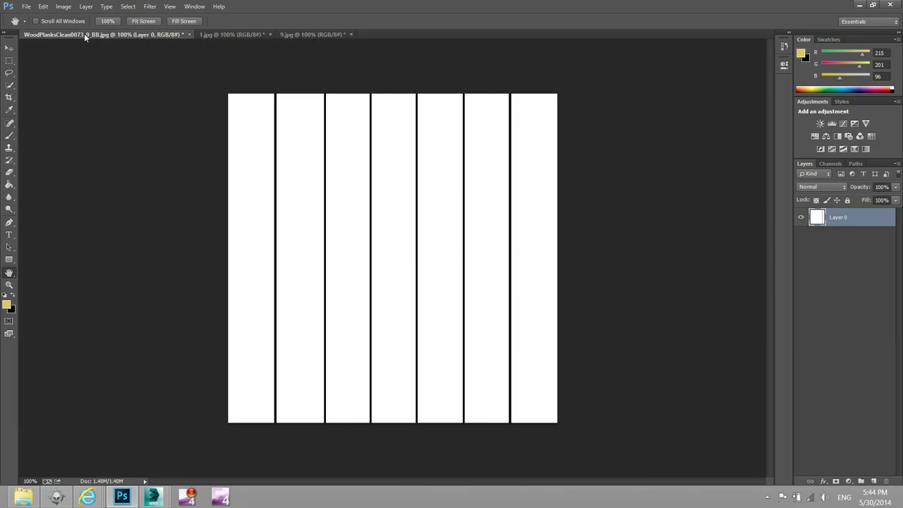
- Open 2_stone-56_s100-g050-r.png from the Lessons folder in Photoshop
{"action": "left_click", "coordinate": [27, 6]}
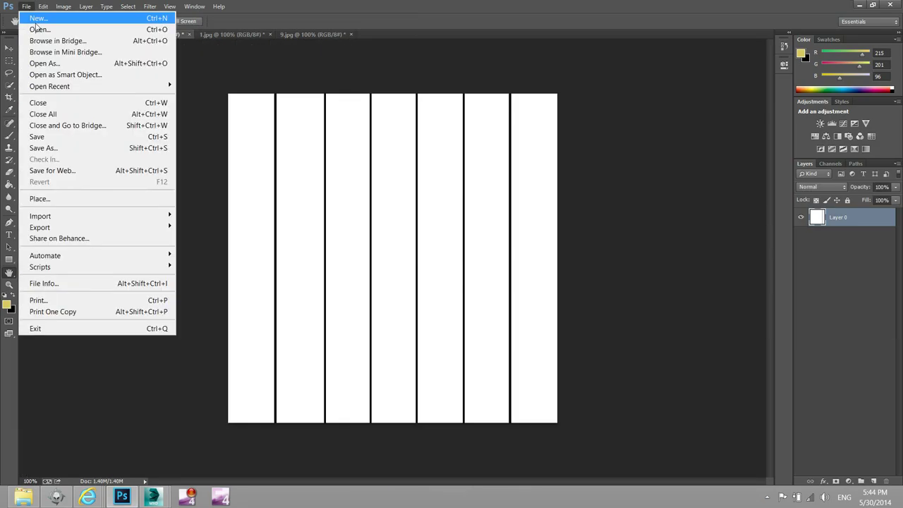
{"action": "left_click", "coordinate": [39, 30]}
{"action": "left_click", "coordinate": [154, 161]}
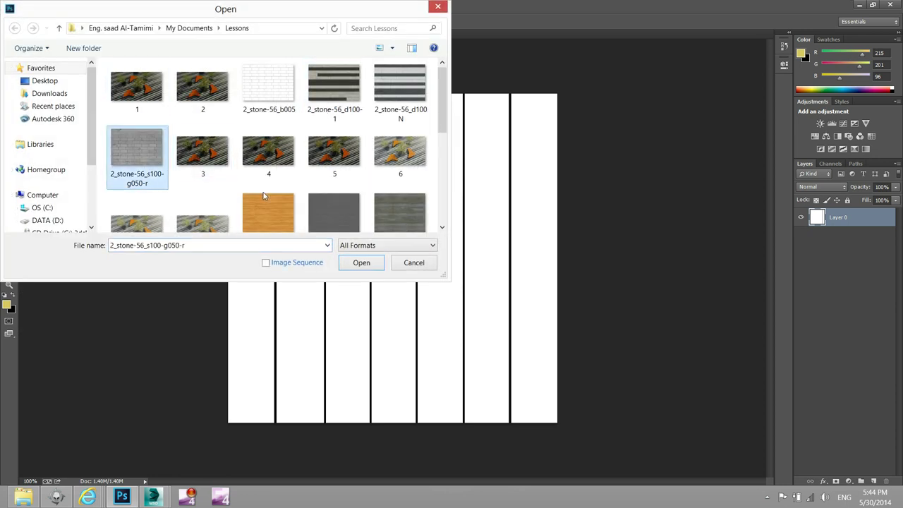
{"action": "scroll", "coordinate": [312, 162], "scroll_direction": "down", "scroll_amount": 1}
{"action": "scroll", "coordinate": [313, 162], "scroll_direction": "down", "scroll_amount": 3}
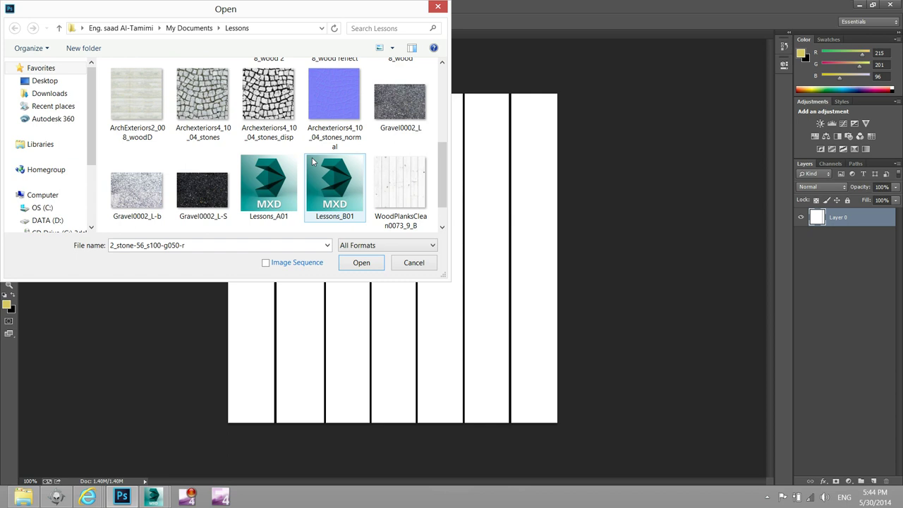
{"action": "scroll", "coordinate": [265, 162], "scroll_direction": "down", "scroll_amount": 2}
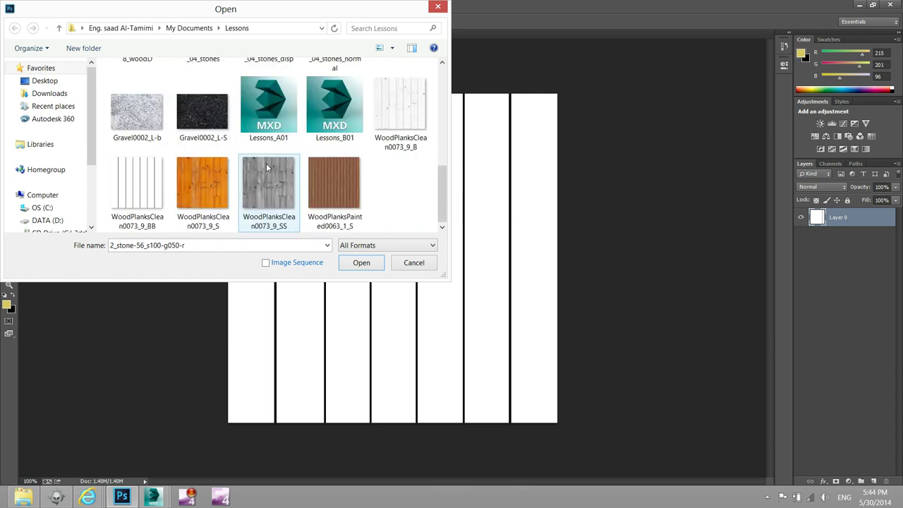
{"action": "scroll", "coordinate": [266, 168], "scroll_direction": "up", "scroll_amount": 10}
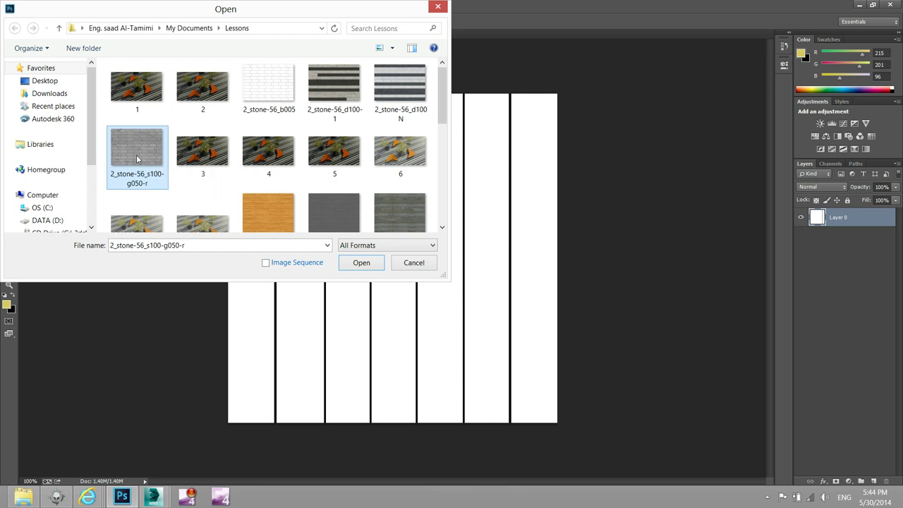
{"action": "double_click", "coordinate": [136, 159]}
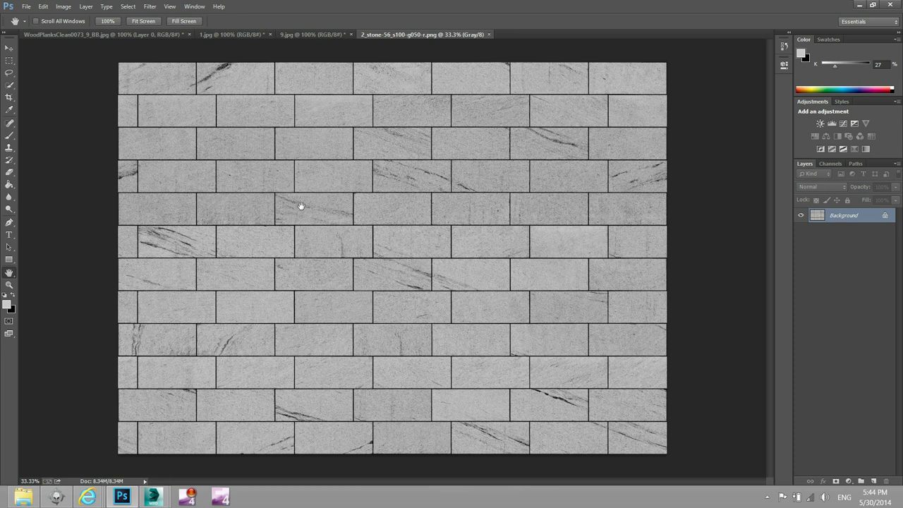
{"action": "right_click", "coordinate": [88, 496]}
- View the Landezine Town Hall Square Solingen photo, then return to the Photoshop stone texture
{"action": "left_click", "coordinate": [68, 175]}
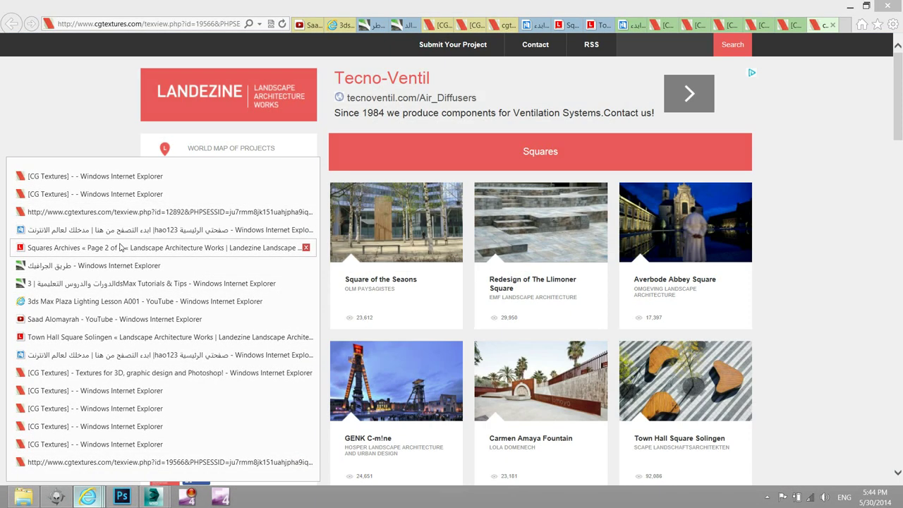
{"action": "left_click", "coordinate": [120, 247]}
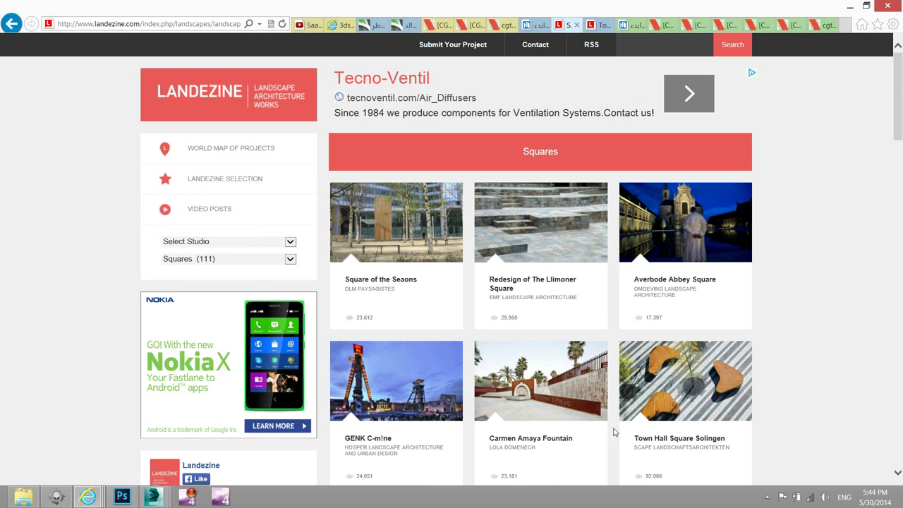
{"action": "left_click", "coordinate": [689, 407]}
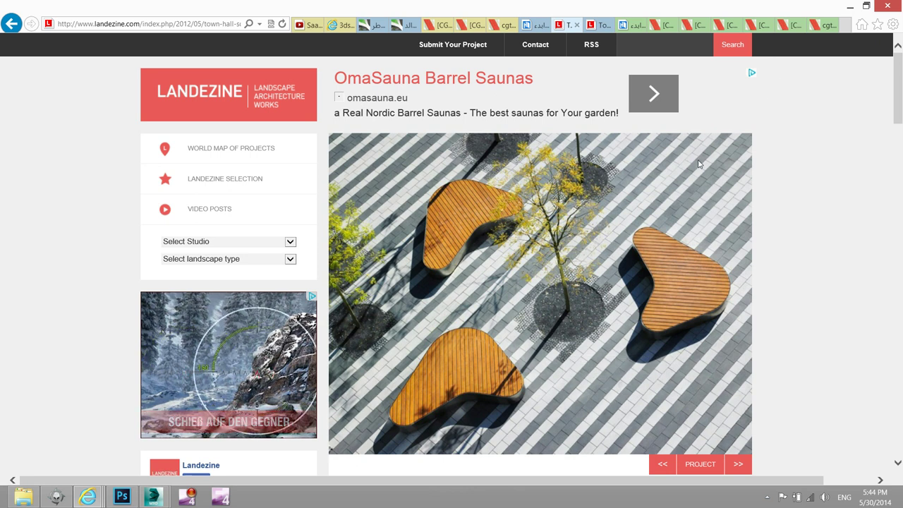
{"action": "left_click", "coordinate": [122, 497]}
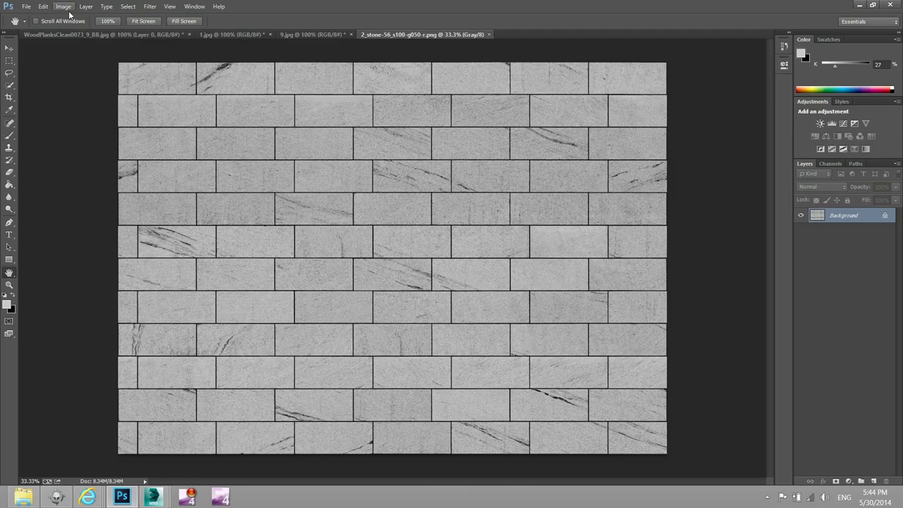
- Raise the stone texture's brightness and set its contrast to 10 with Brightness/Contrast
{"action": "left_click", "coordinate": [64, 7]}
{"action": "mouse_move", "coordinate": [90, 39]}
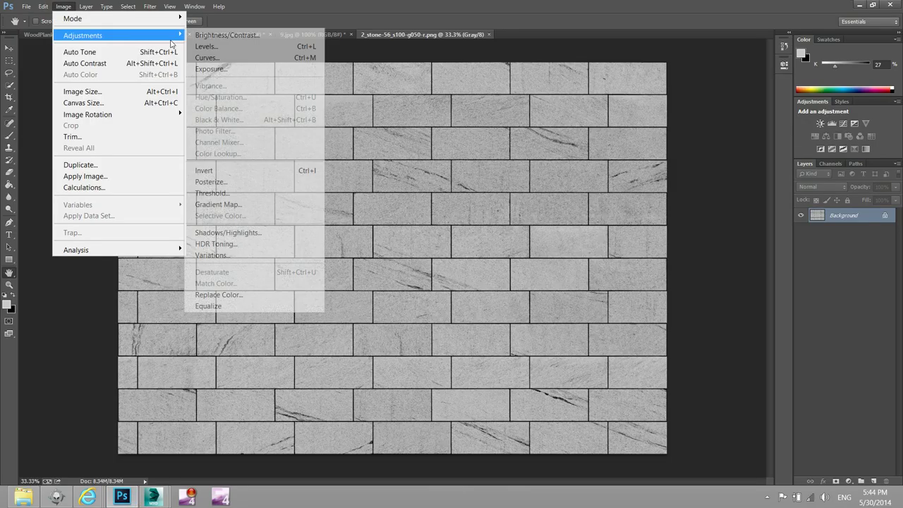
{"action": "left_click", "coordinate": [219, 35]}
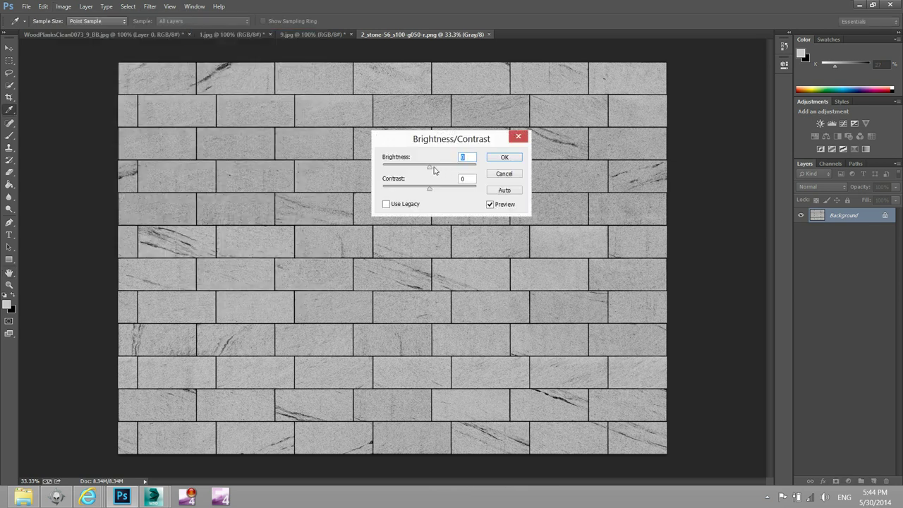
{"action": "left_click_drag", "start_coordinate": [433, 167], "coordinate": [437, 169]}
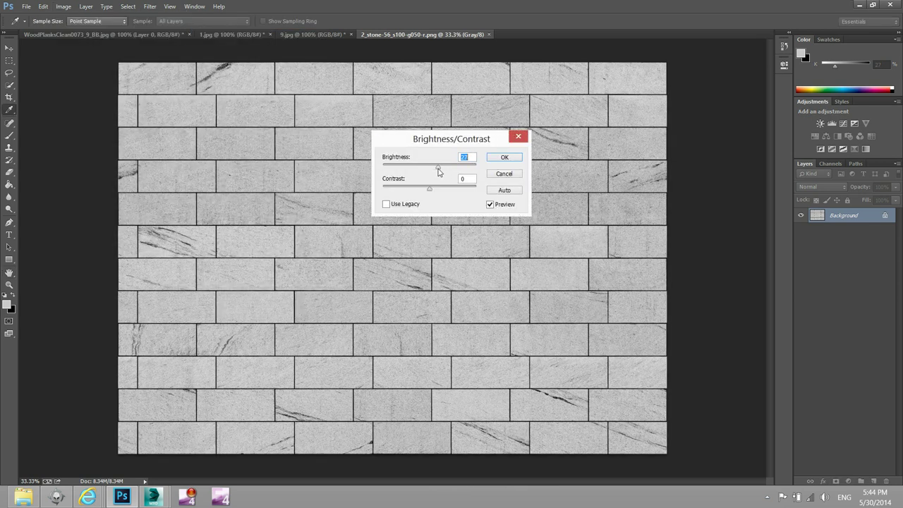
{"action": "mouse_move", "coordinate": [427, 191]}
{"action": "left_mouse_down"}
{"action": "mouse_move", "coordinate": [409, 190]}
{"action": "mouse_move", "coordinate": [451, 192]}
{"action": "mouse_move", "coordinate": [434, 194]}
{"action": "mouse_move", "coordinate": [452, 168]}
{"action": "mouse_move", "coordinate": [441, 171]}
{"action": "left_mouse_up"}
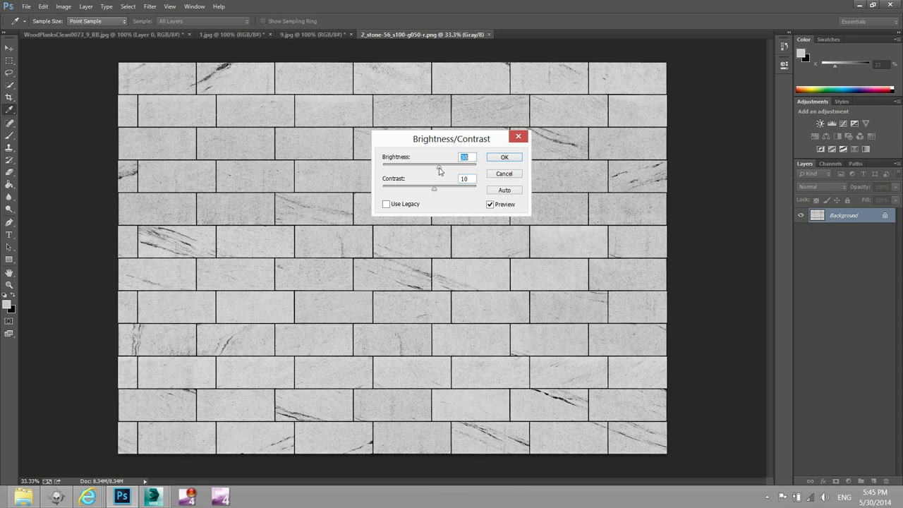
{"action": "left_click", "coordinate": [505, 157]}
{"action": "key", "text": "h"}
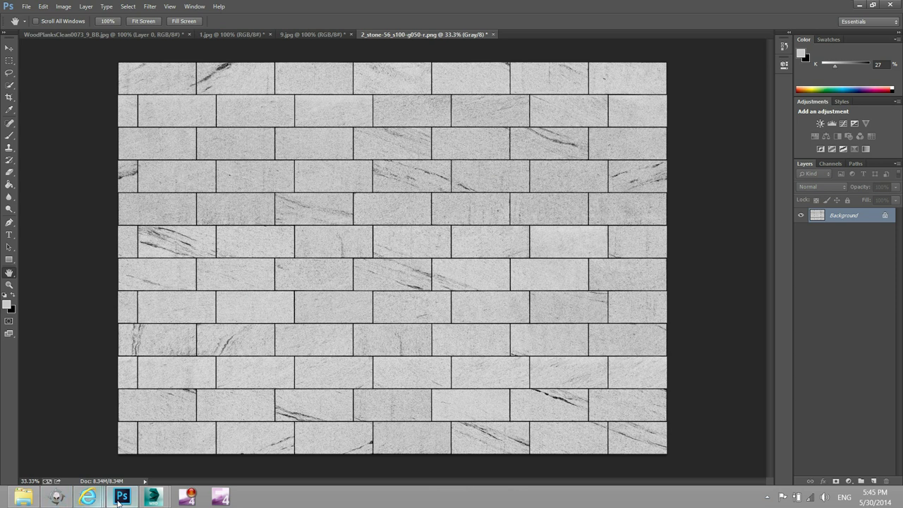
{"action": "left_click", "coordinate": [149, 497]}
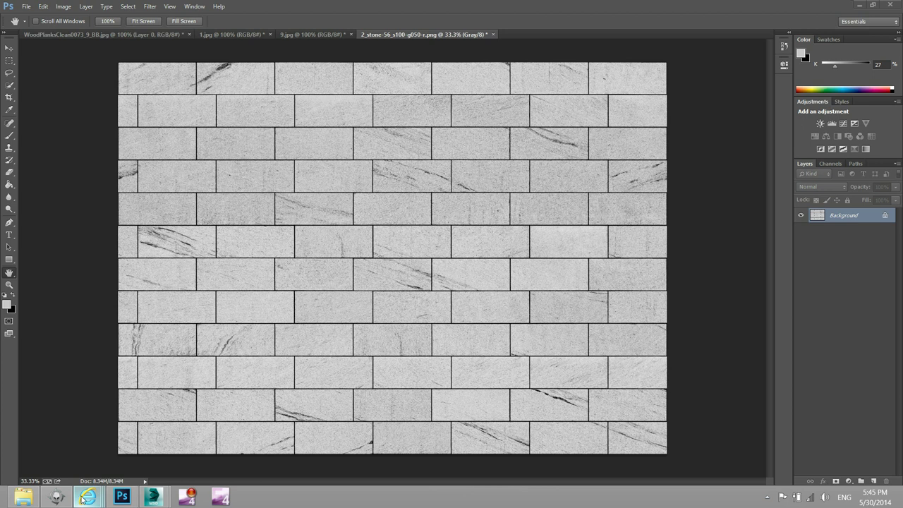
{"action": "left_click", "coordinate": [86, 498]}
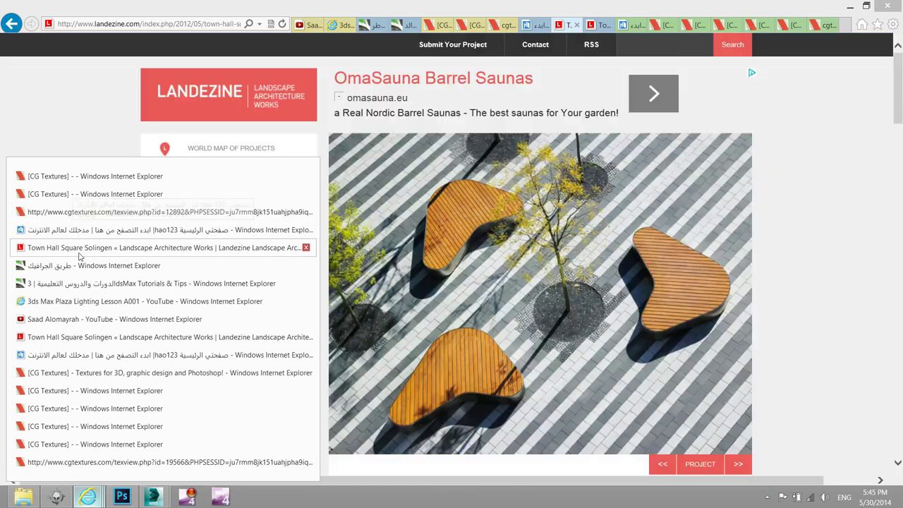
{"action": "left_click", "coordinate": [81, 247]}
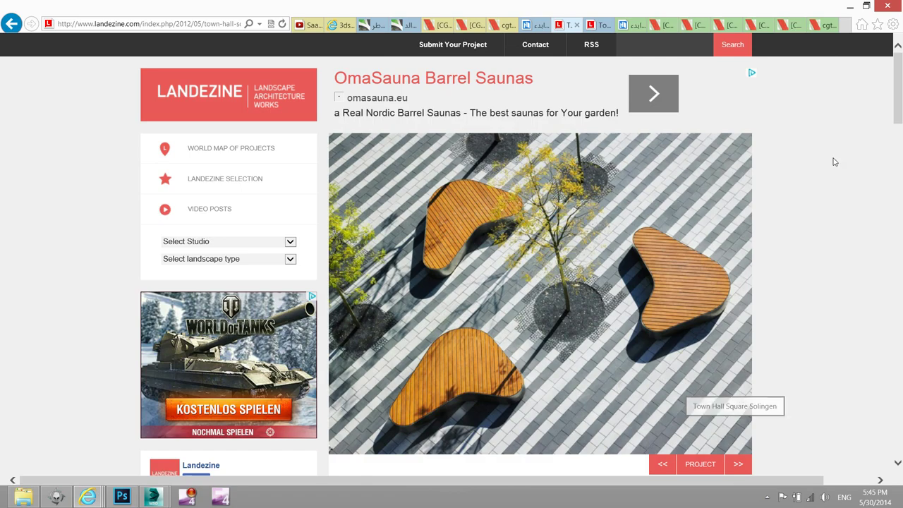
{"action": "left_click", "coordinate": [847, 6]}
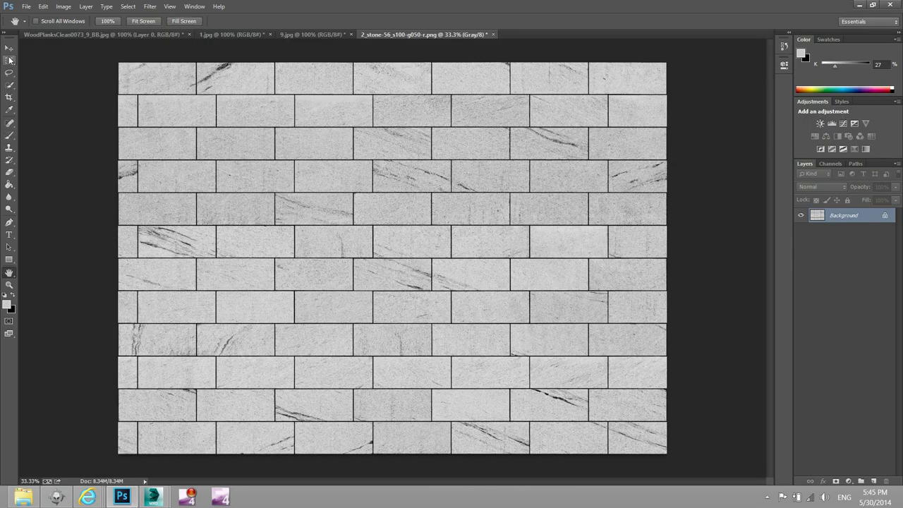
- Select the bottom brick row and darken it with Brightness/Contrast
{"action": "left_click_drag", "start_coordinate": [111, 424], "coordinate": [667, 456]}
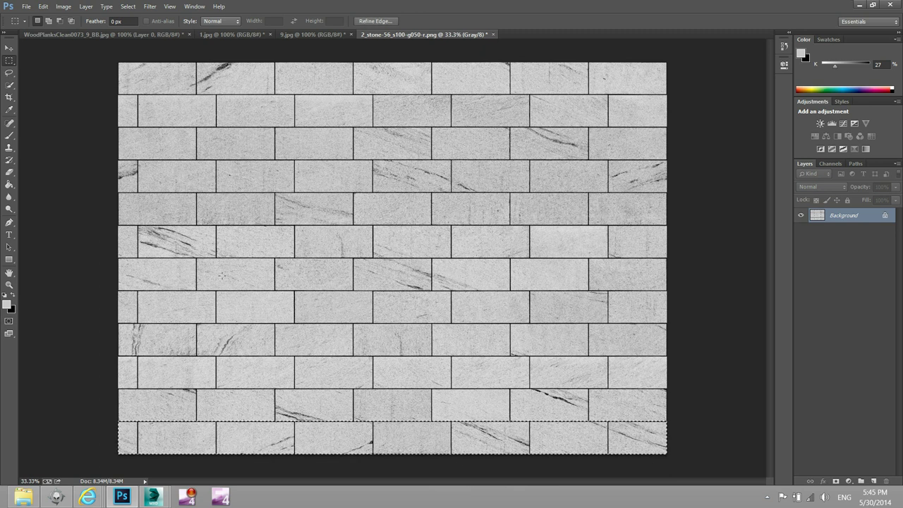
{"action": "left_click", "coordinate": [63, 7]}
{"action": "left_click", "coordinate": [210, 35]}
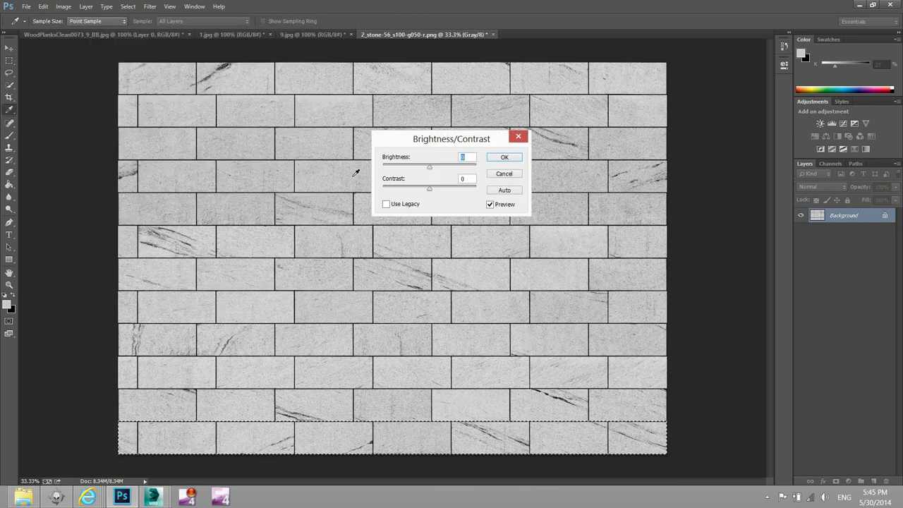
{"action": "mouse_move", "coordinate": [431, 169]}
{"action": "left_mouse_down"}
{"action": "mouse_move", "coordinate": [389, 179]}
{"action": "mouse_move", "coordinate": [454, 190]}
{"action": "left_mouse_up"}
{"action": "left_click", "coordinate": [488, 157]}
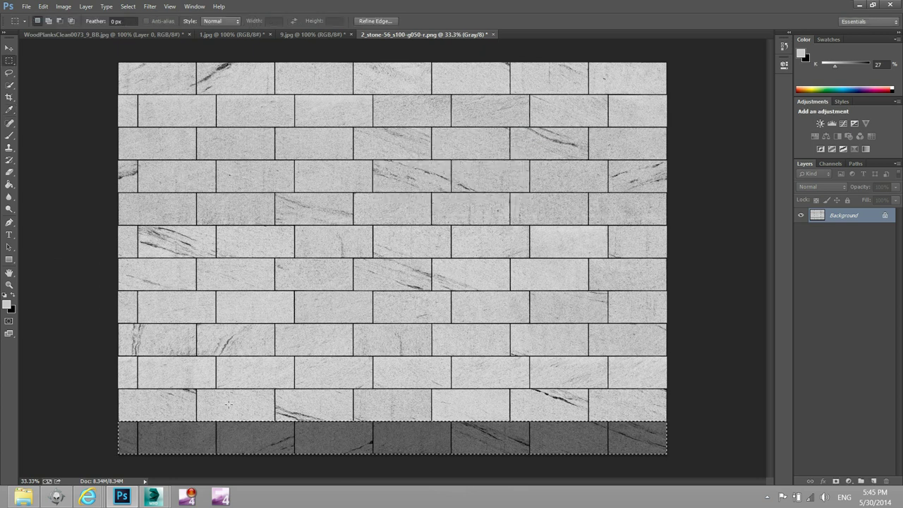
{"action": "key", "text": "ctrl+d"}
- Select another single brick row, darken it strongly and raise its contrast
{"action": "left_click_drag", "start_coordinate": [112, 356], "coordinate": [682, 324]}
{"action": "left_click", "coordinate": [63, 6]}
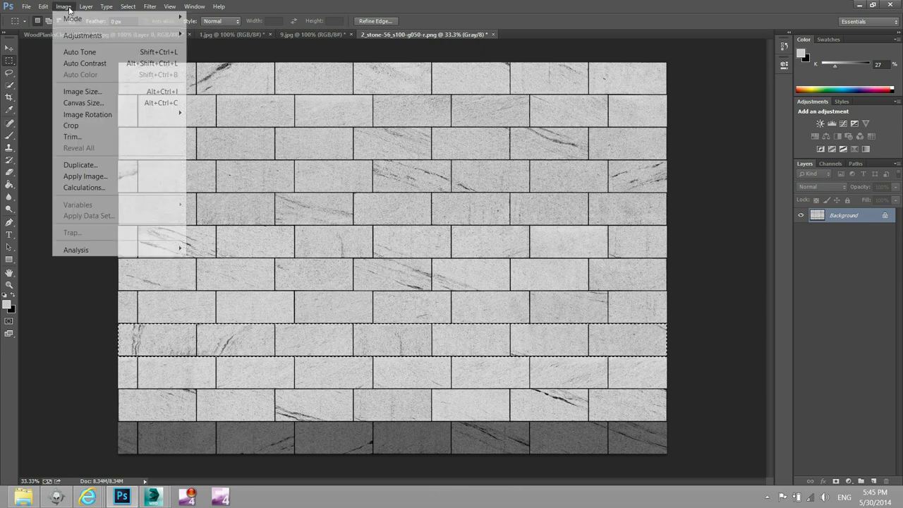
{"action": "mouse_move", "coordinate": [83, 35]}
{"action": "left_click", "coordinate": [201, 33]}
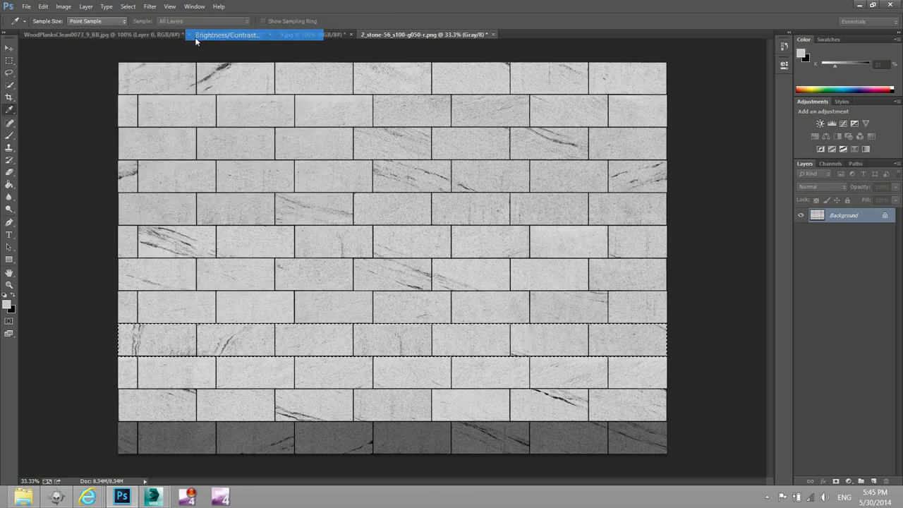
{"action": "left_click_drag", "start_coordinate": [429, 170], "coordinate": [377, 182]}
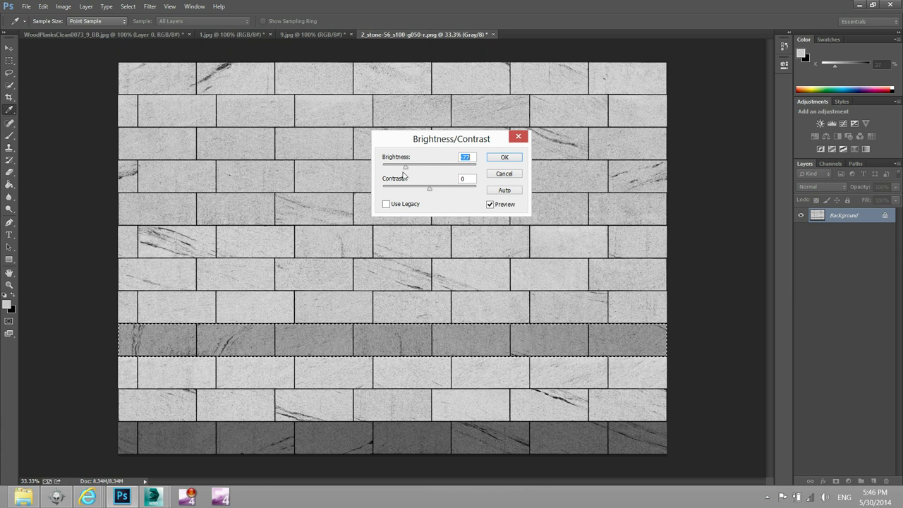
{"action": "left_click_drag", "start_coordinate": [429, 192], "coordinate": [445, 195]}
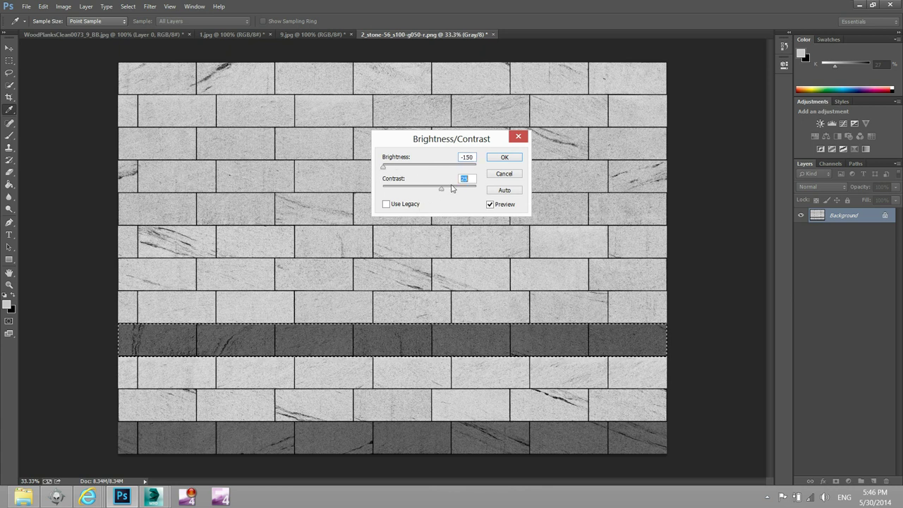
{"action": "left_click", "coordinate": [502, 157]}
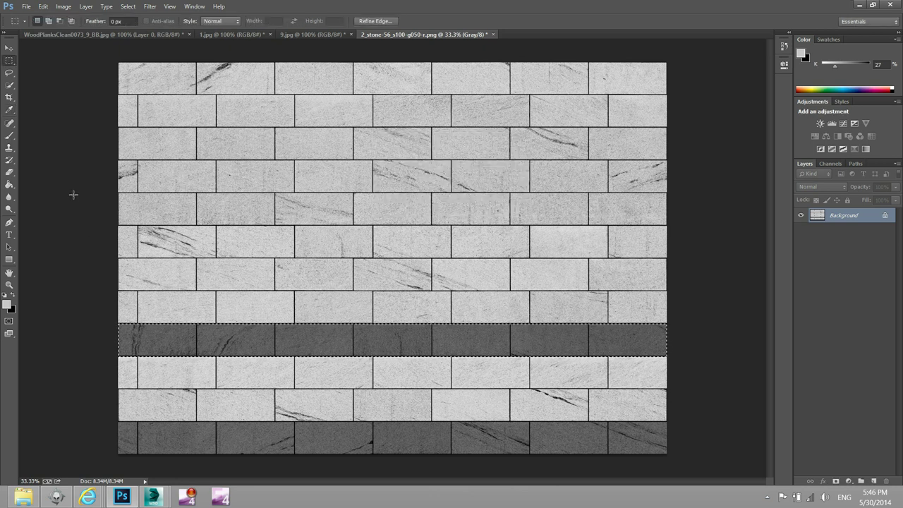
{"action": "key", "text": "ctrl+d"}
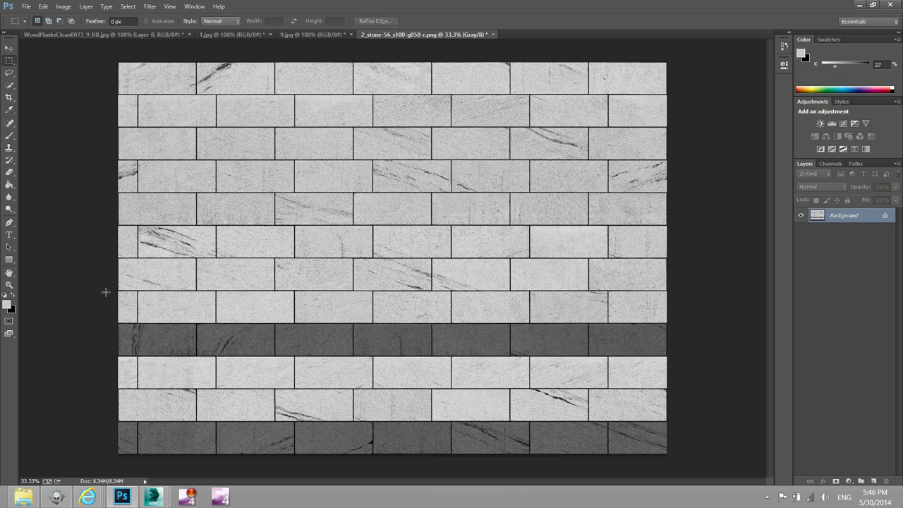
- Darken the fifth and sixth brick rows with Brightness -150 and Contrast 25
{"action": "left_click_drag", "start_coordinate": [111, 257], "coordinate": [687, 192]}
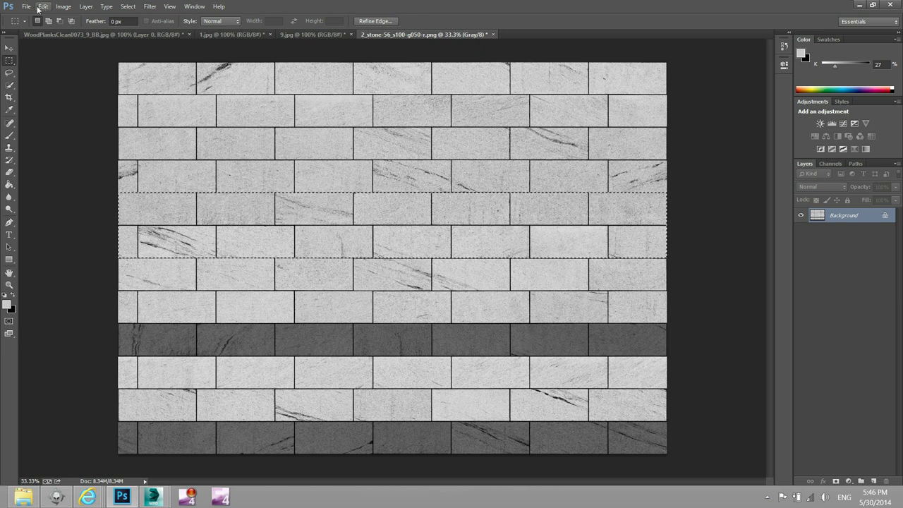
{"action": "left_click", "coordinate": [64, 7]}
{"action": "left_click", "coordinate": [226, 35]}
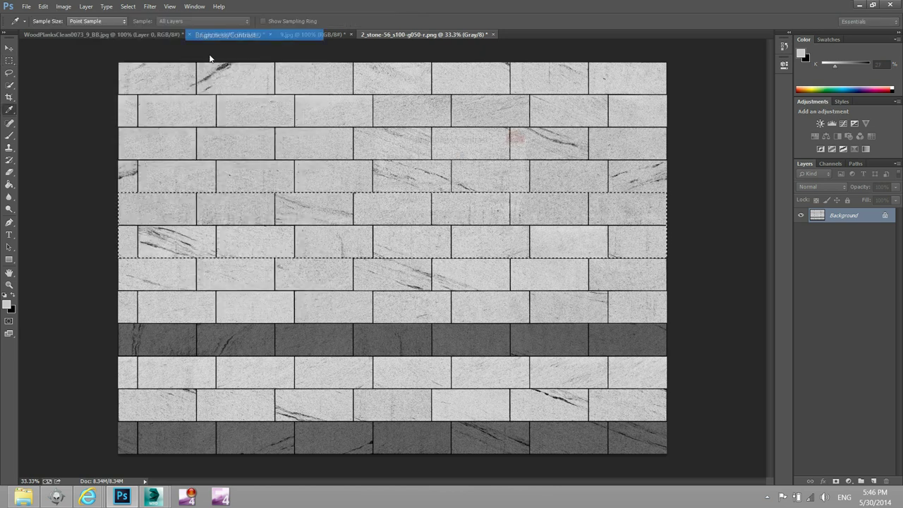
{"action": "left_click_drag", "start_coordinate": [425, 170], "coordinate": [378, 176]}
{"action": "double_click", "coordinate": [466, 178]}
{"action": "type", "text": "25"}
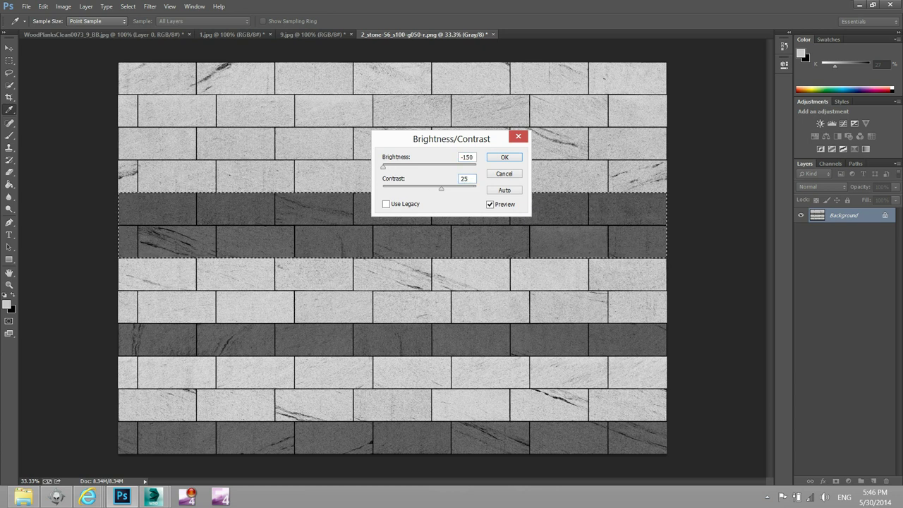
{"action": "left_click", "coordinate": [505, 159]}
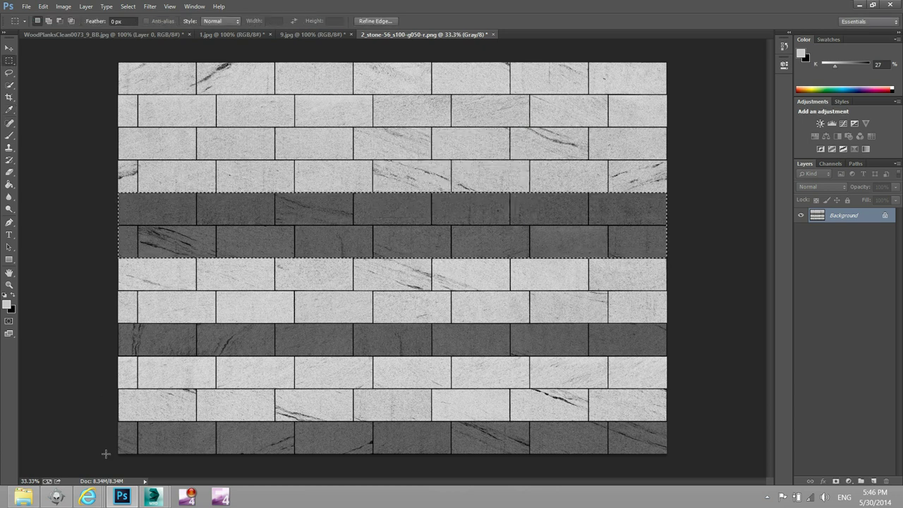
- Preview 2_stone-56_d100N, 2_stone-56_b005 and 2_stone-56_s100-g050-r, then minimize the Lessons folder
{"action": "left_click", "coordinate": [37, 501]}
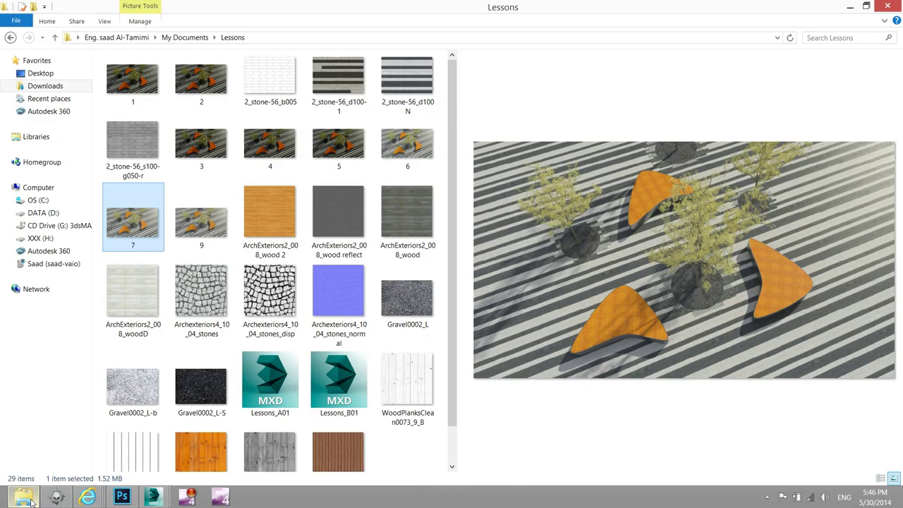
{"action": "left_click", "coordinate": [395, 101]}
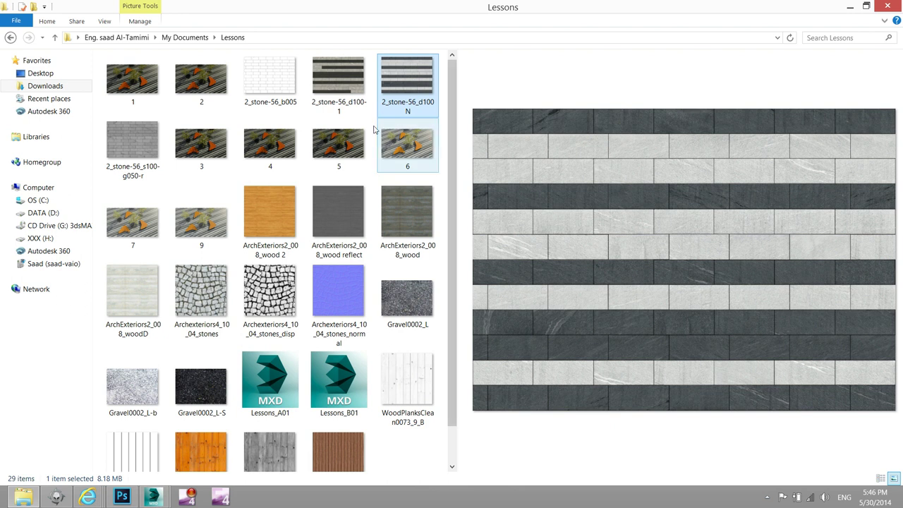
{"action": "left_click", "coordinate": [286, 91]}
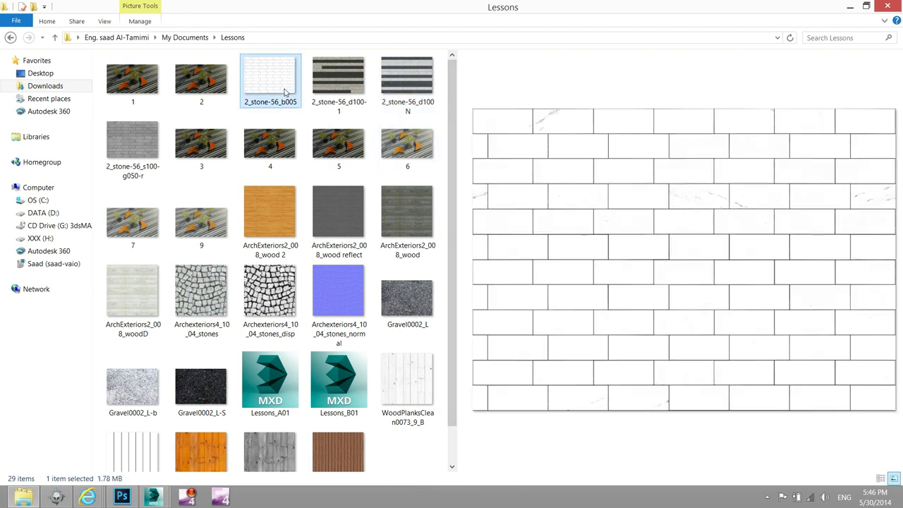
{"action": "left_click", "coordinate": [128, 153]}
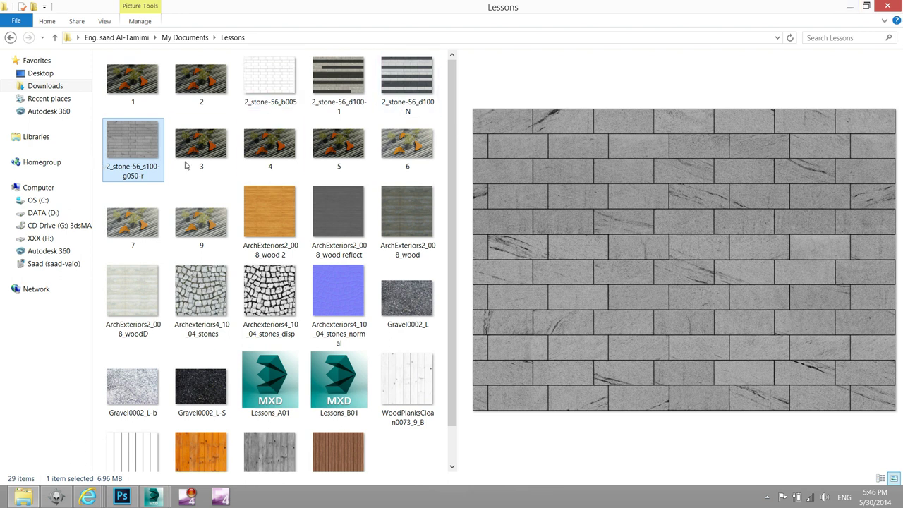
{"action": "left_click", "coordinate": [851, 7]}
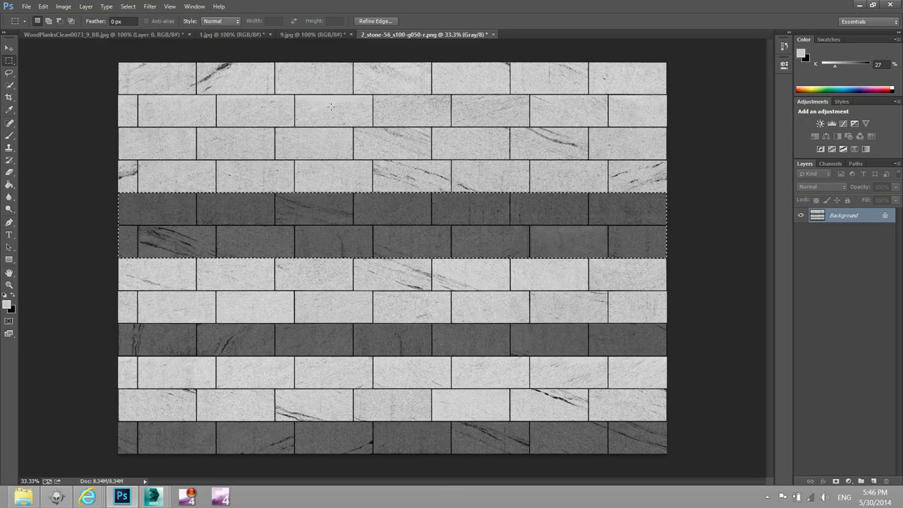
- Revert the stone texture to its original opened state using the History snapshot
{"action": "left_click", "coordinate": [783, 46]}
{"action": "left_click", "coordinate": [761, 56]}
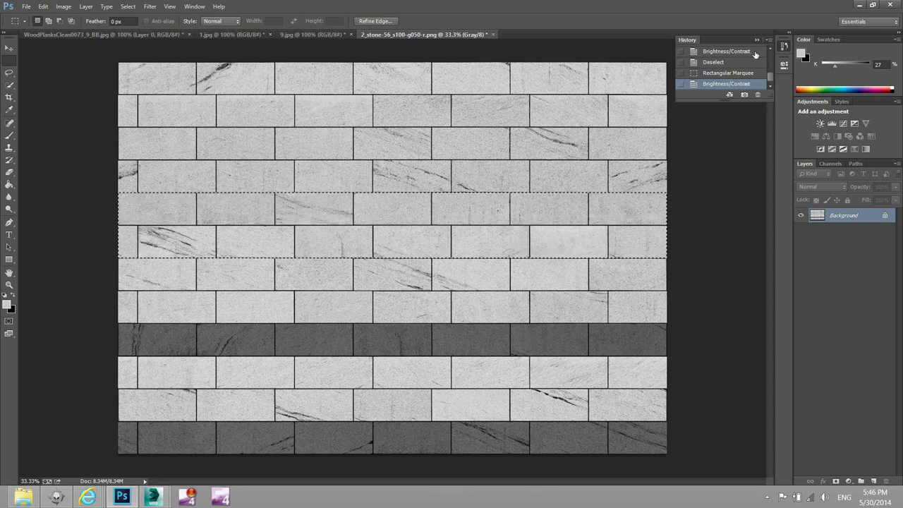
{"action": "scroll", "coordinate": [741, 67], "scroll_direction": "up", "scroll_amount": 2}
{"action": "left_click", "coordinate": [729, 55]}
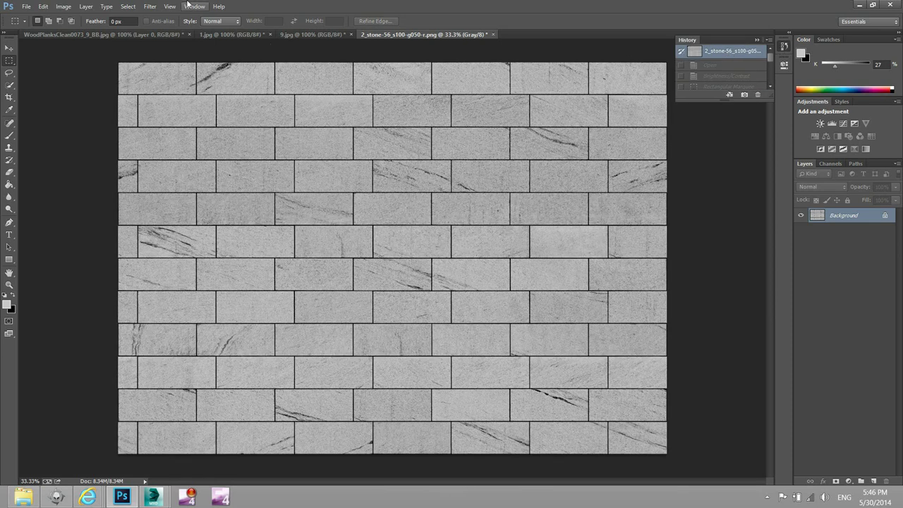
- Apply Brightness/Contrast with brightness 127 and contrast 100 to the texture
{"action": "left_click", "coordinate": [64, 6]}
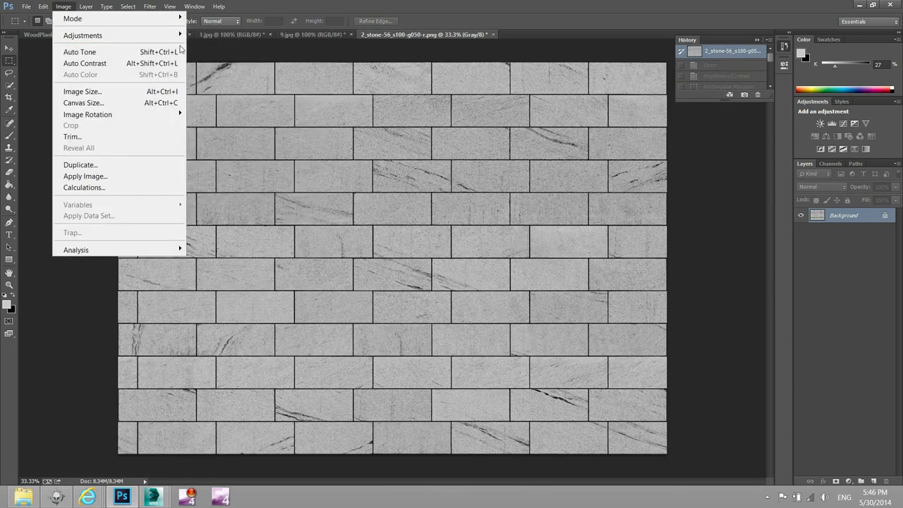
{"action": "left_click", "coordinate": [224, 35]}
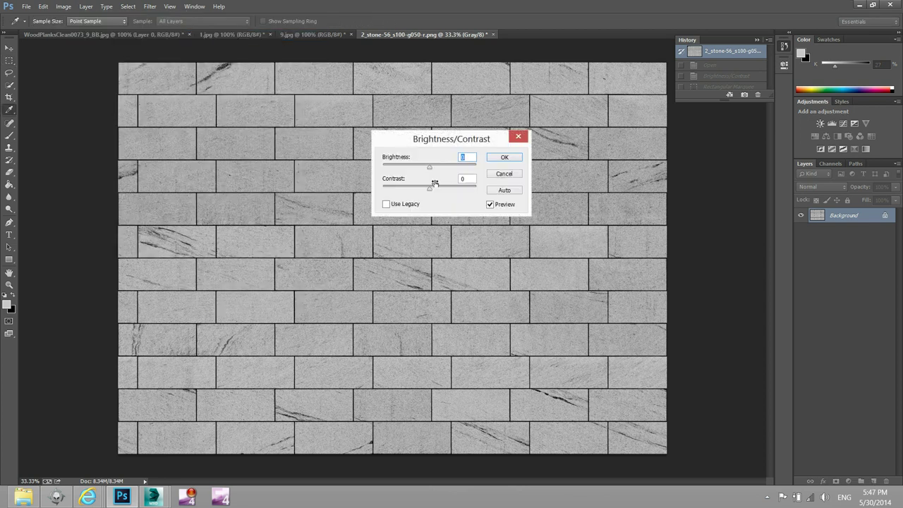
{"action": "left_click_drag", "start_coordinate": [430, 167], "coordinate": [468, 167]}
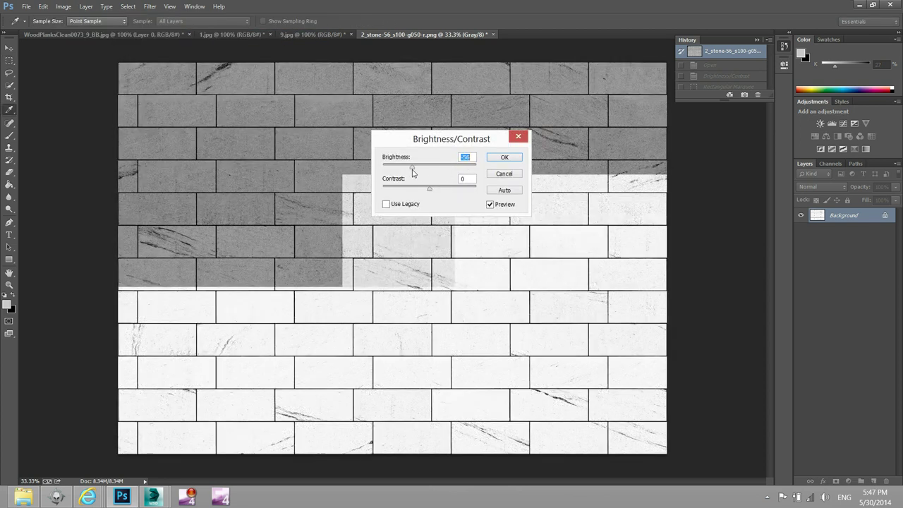
{"action": "left_click_drag", "start_coordinate": [430, 189], "coordinate": [478, 189]}
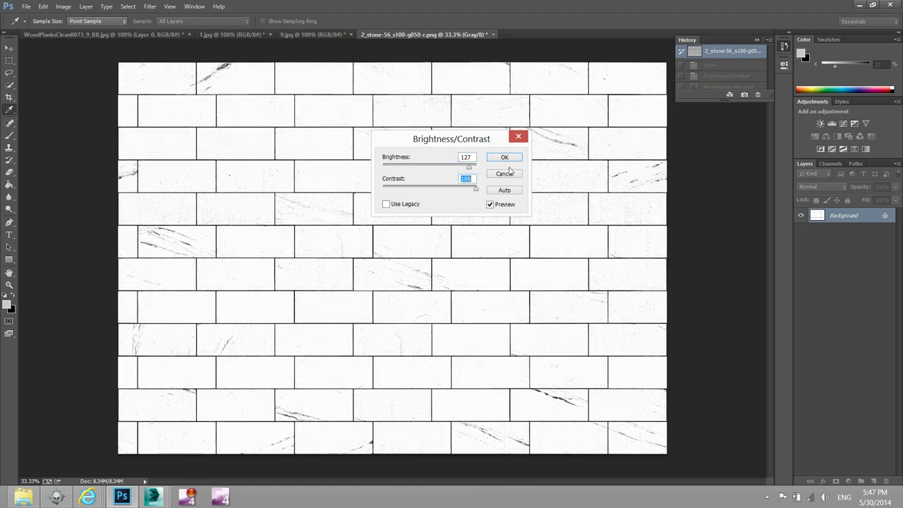
{"action": "left_click", "coordinate": [505, 158]}
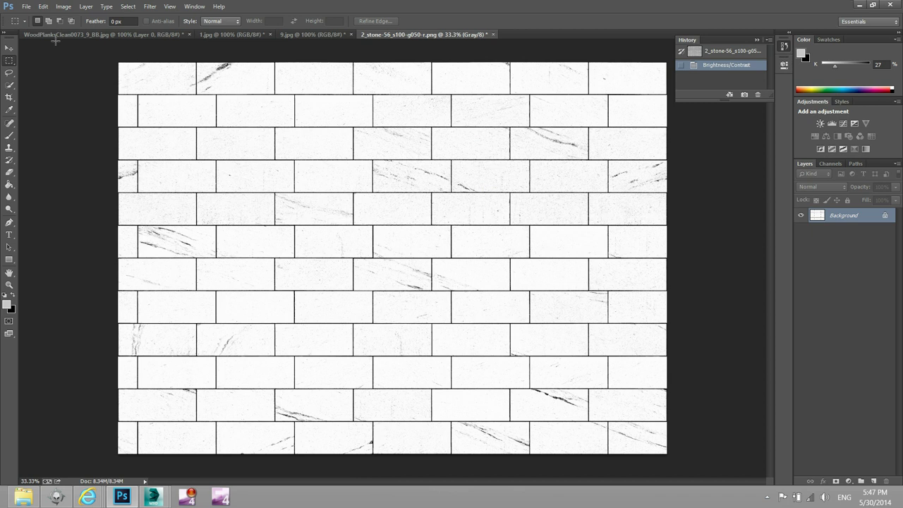
- Revert to the grey texture, cancel a Brightness -58 / Contrast 35 trial, then switch to Lessons_B01
{"action": "left_click", "coordinate": [705, 55]}
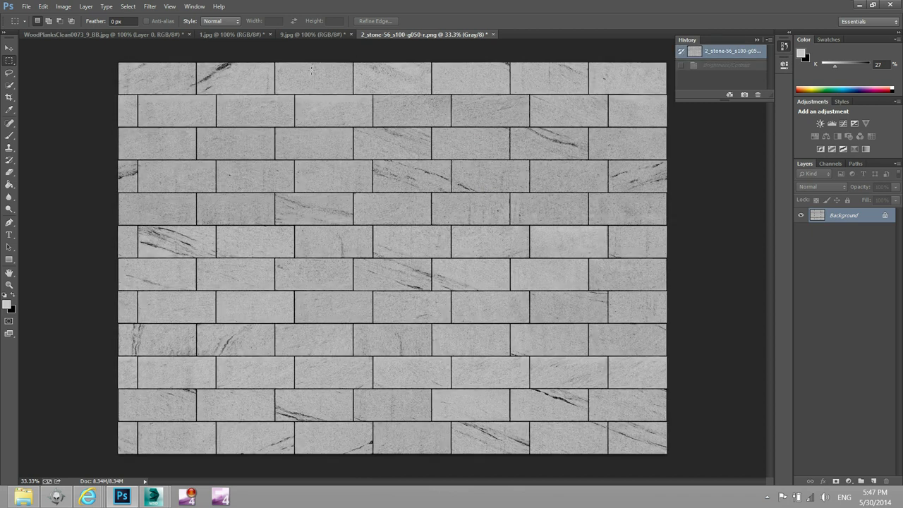
{"action": "left_click", "coordinate": [64, 6]}
{"action": "mouse_move", "coordinate": [82, 35]}
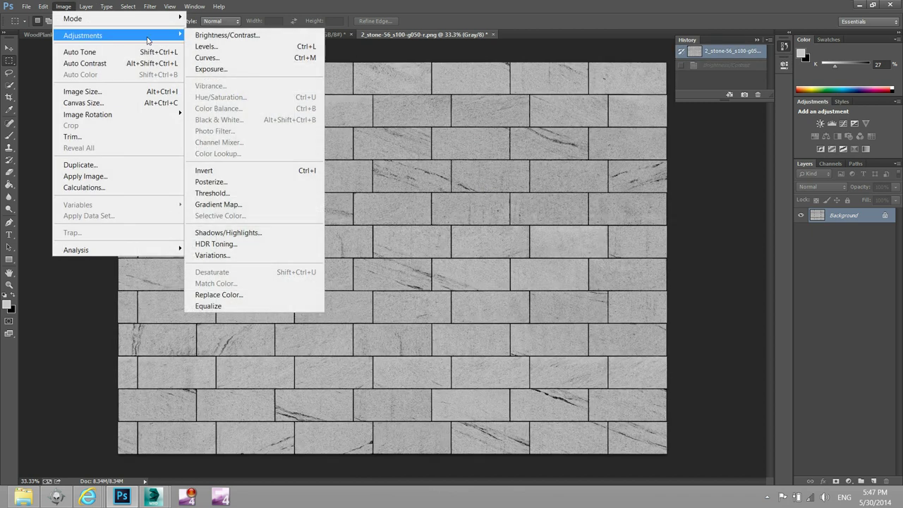
{"action": "left_click", "coordinate": [198, 36]}
{"action": "mouse_move", "coordinate": [430, 167]}
{"action": "left_mouse_down"}
{"action": "mouse_move", "coordinate": [412, 167]}
{"action": "mouse_move", "coordinate": [422, 190]}
{"action": "mouse_move", "coordinate": [488, 191]}
{"action": "left_mouse_up"}
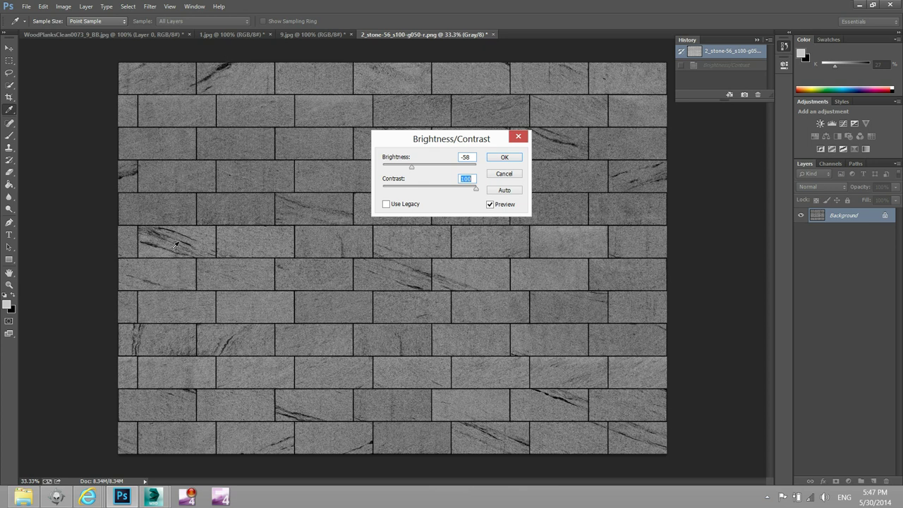
{"action": "left_click_drag", "start_coordinate": [475, 189], "coordinate": [445, 190]}
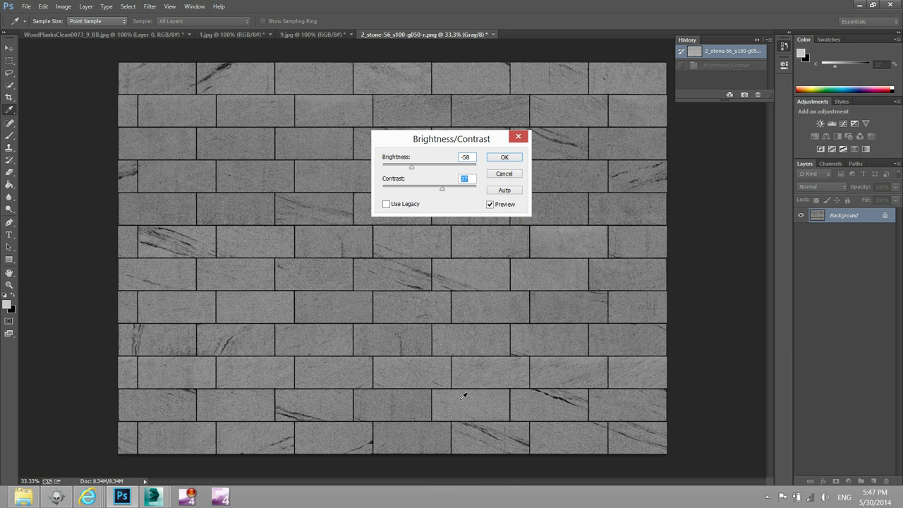
{"action": "left_click", "coordinate": [513, 177]}
{"action": "key", "text": "m"}
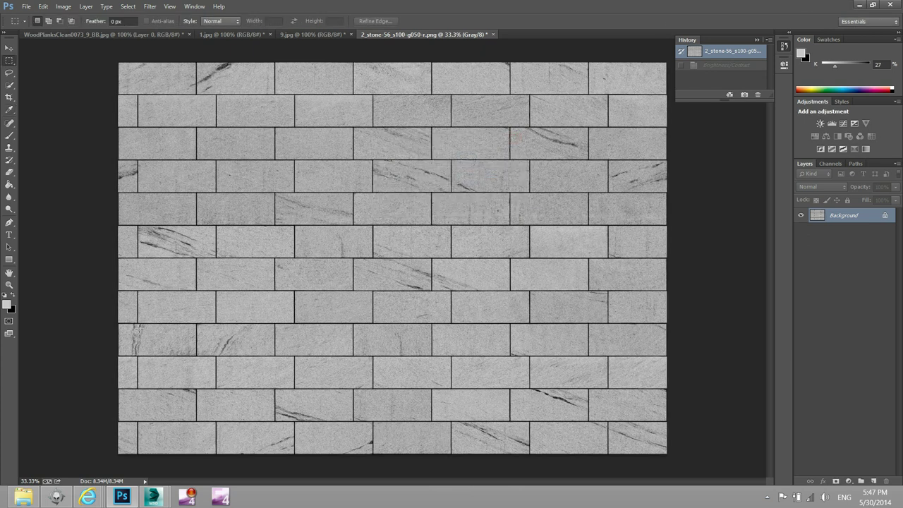
{"action": "mouse_move", "coordinate": [153, 498]}
{"action": "left_click", "coordinate": [199, 459]}
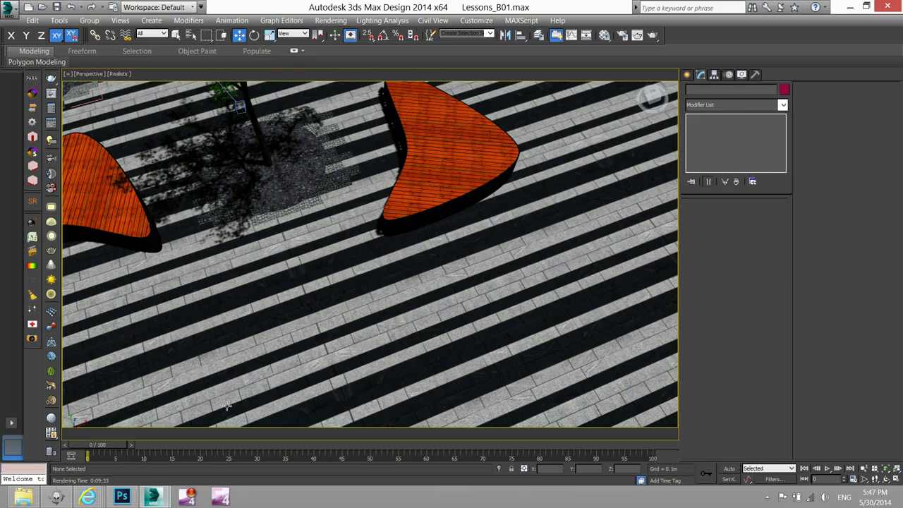
- Load 2_stone-56_d100N as the Floor material's Diffuse bitmap
{"action": "left_click", "coordinate": [604, 37]}
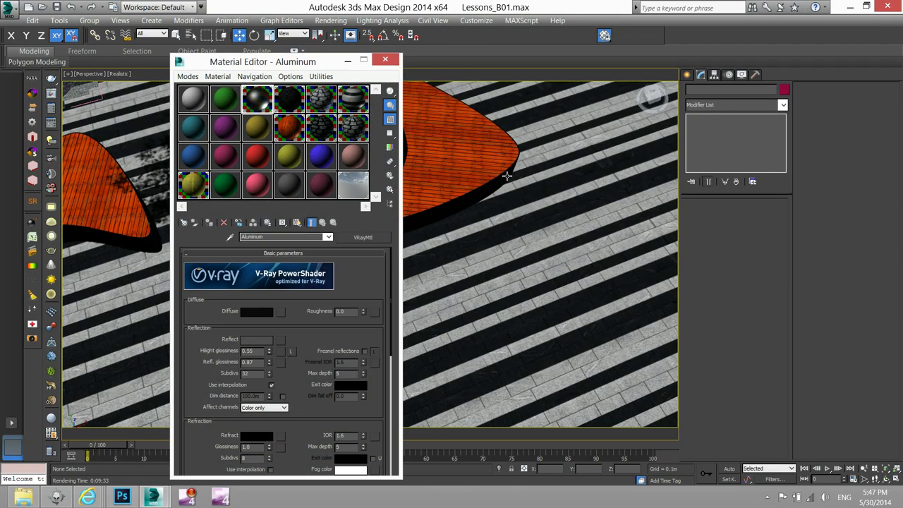
{"action": "left_click", "coordinate": [357, 99]}
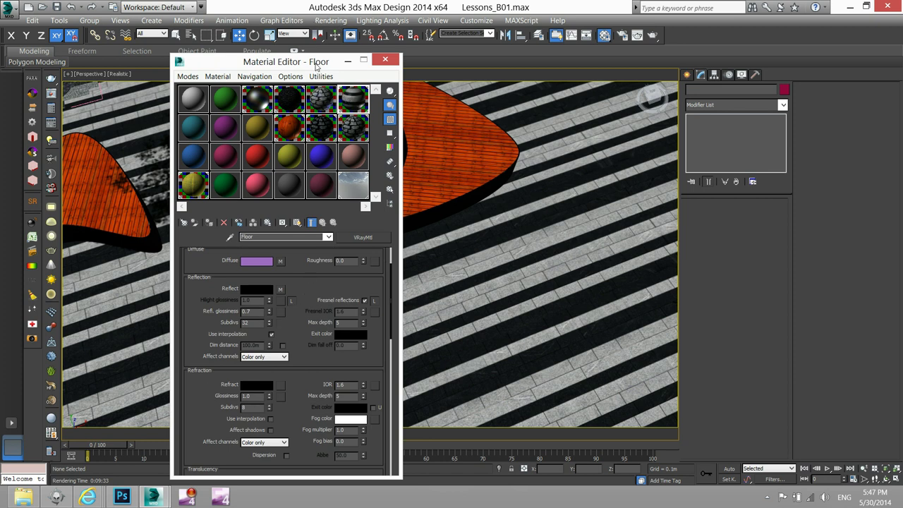
{"action": "left_click_drag", "start_coordinate": [317, 67], "coordinate": [214, 68]}
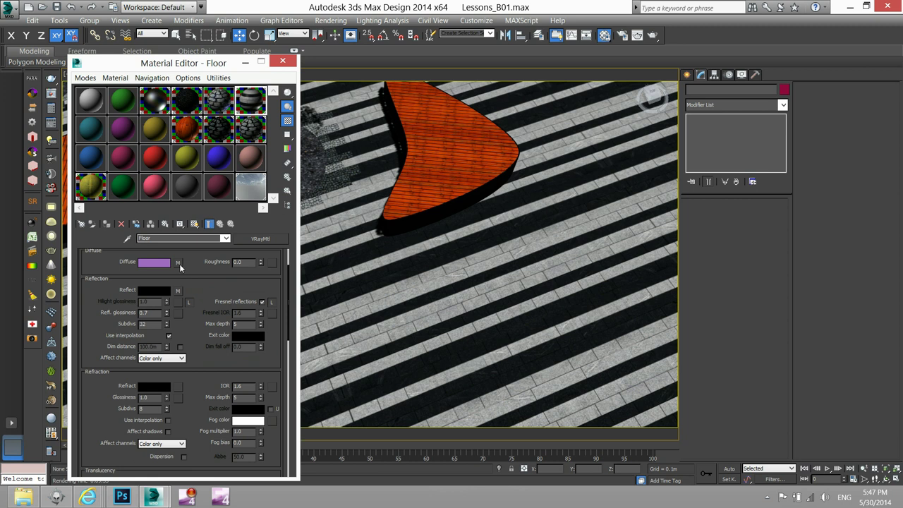
{"action": "left_click", "coordinate": [179, 262]}
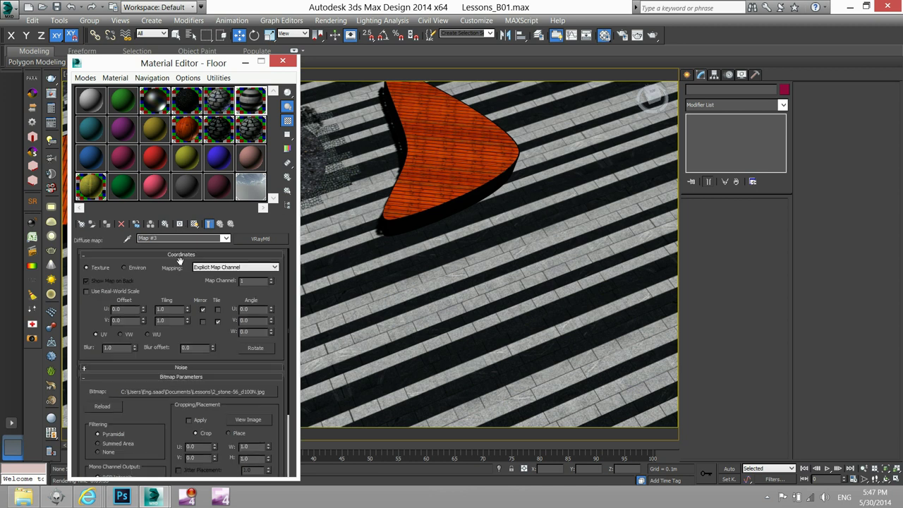
{"action": "left_click", "coordinate": [223, 391]}
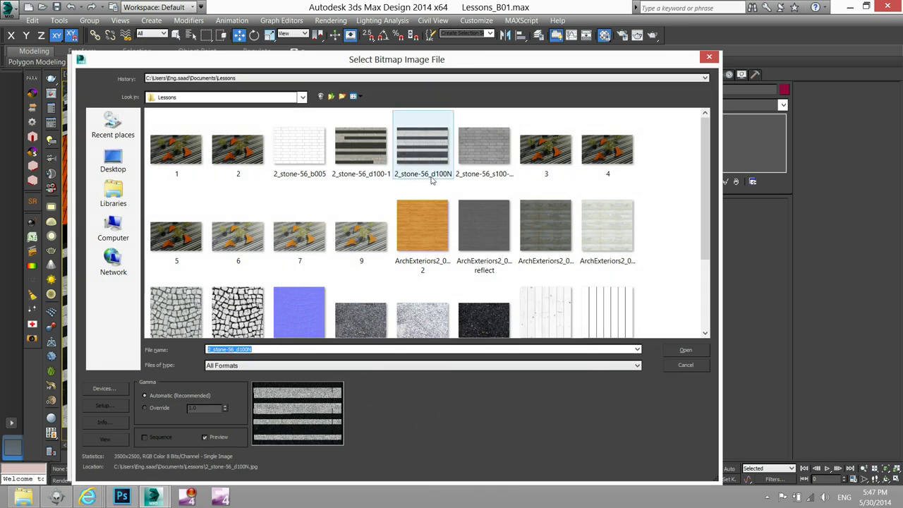
{"action": "left_click", "coordinate": [433, 158]}
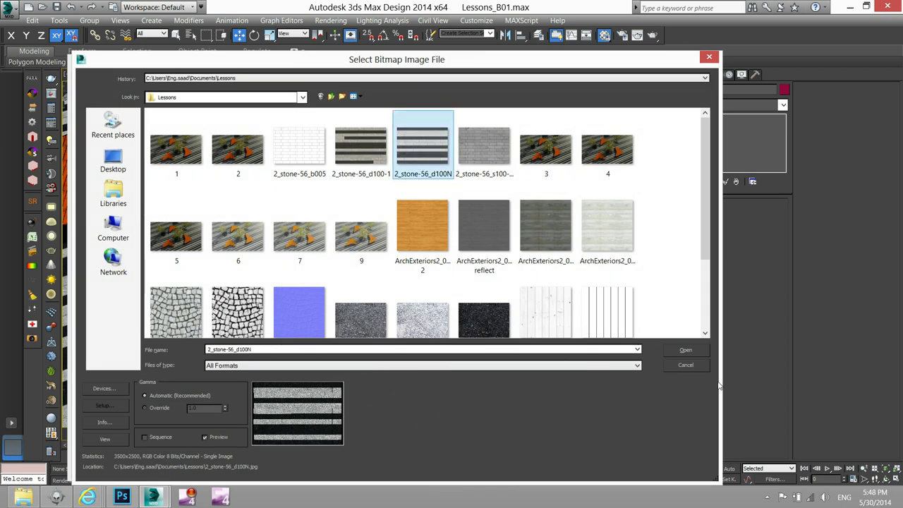
{"action": "key", "text": "Return"}
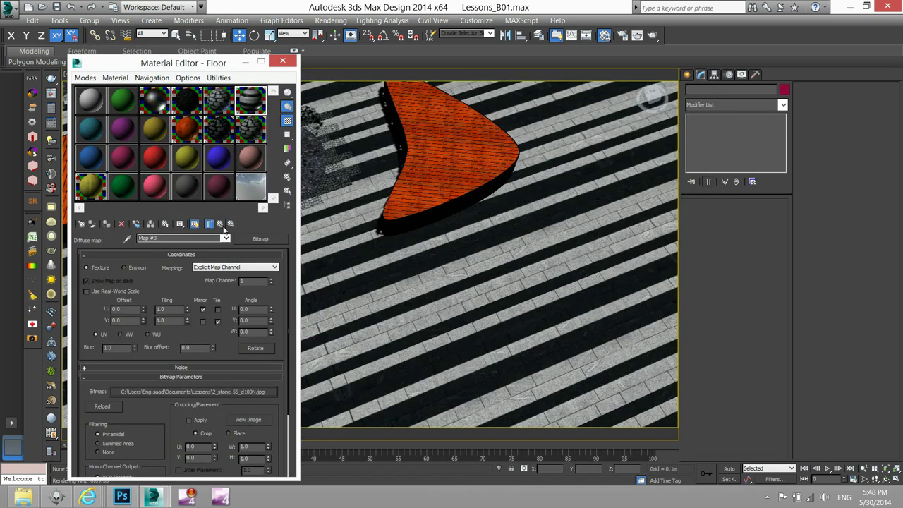
{"action": "left_click", "coordinate": [229, 225]}
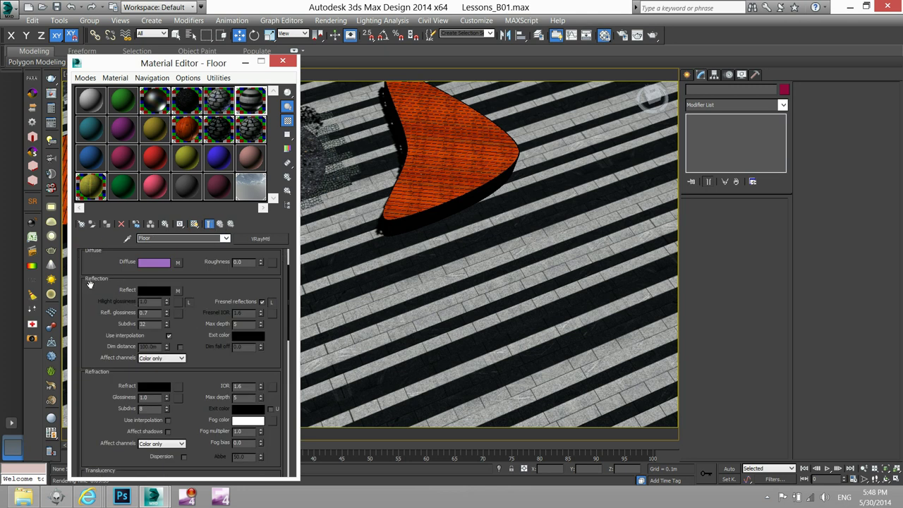
- Load 2_stone-56_s100-g050-r as the Reflect map and enlarge the sample preview
{"action": "left_click", "coordinate": [178, 291]}
{"action": "left_click", "coordinate": [217, 391]}
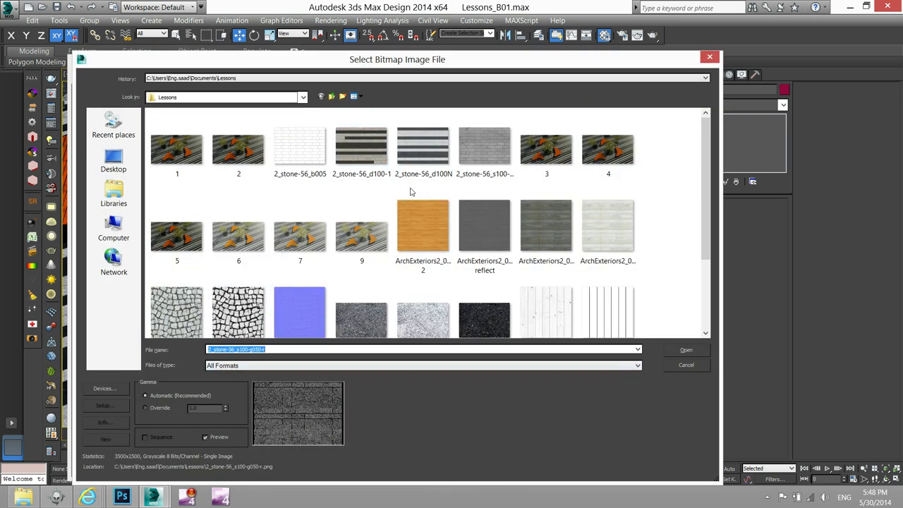
{"action": "left_click", "coordinate": [495, 152]}
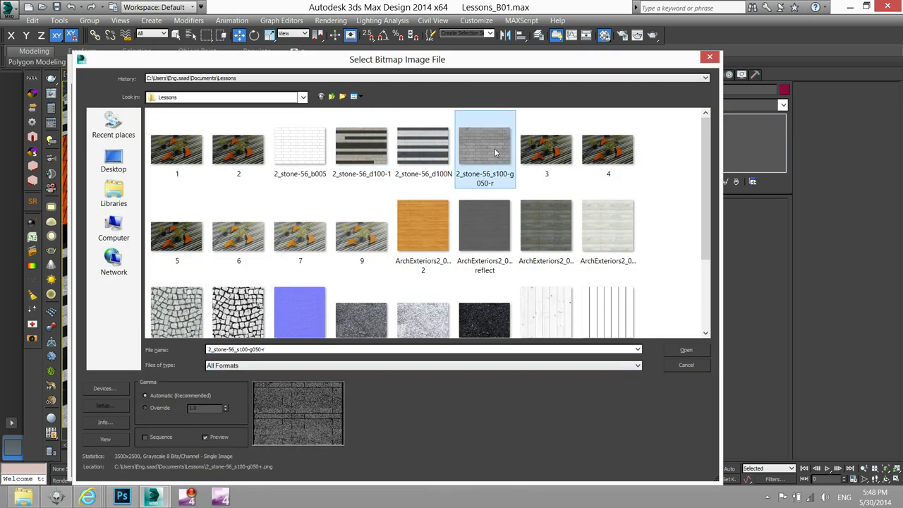
{"action": "left_click", "coordinate": [685, 350]}
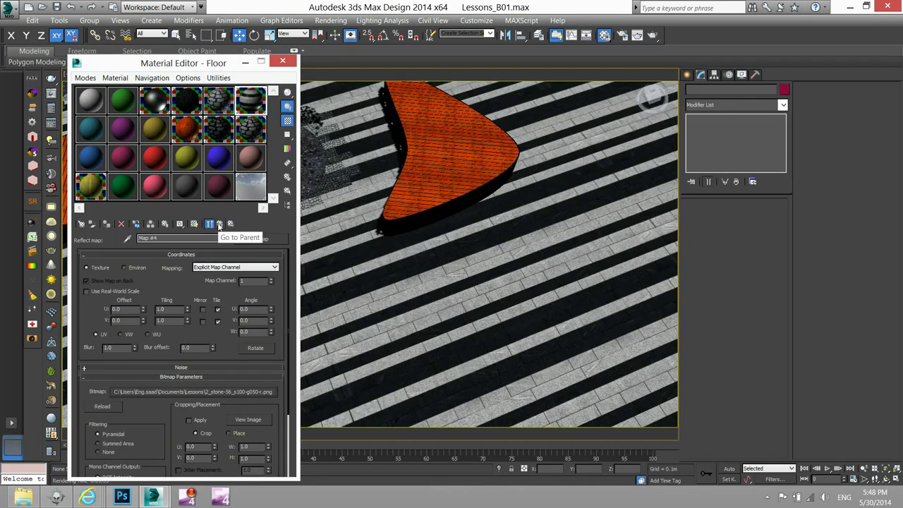
{"action": "left_click", "coordinate": [220, 225]}
{"action": "double_click", "coordinate": [247, 109]}
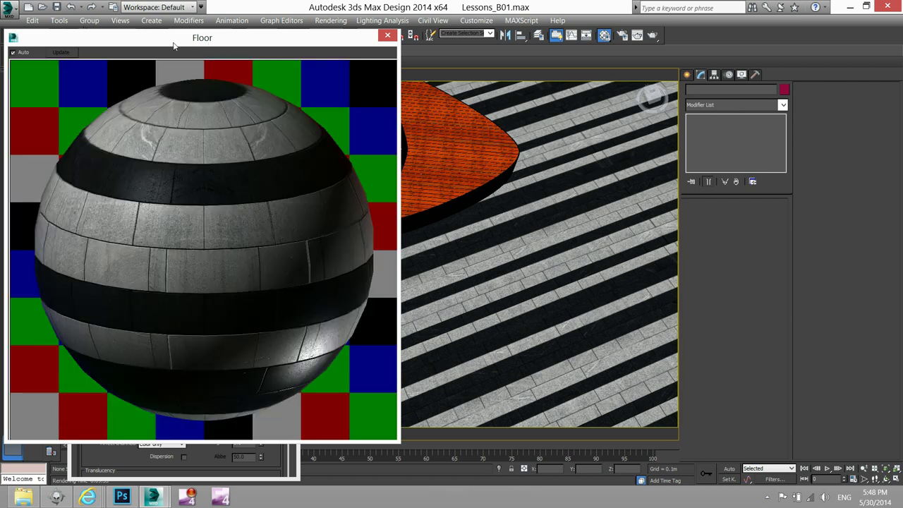
- Move the enlarged preview aside and toggle Fresnel reflections off and back on
{"action": "left_click_drag", "start_coordinate": [181, 50], "coordinate": [315, 52]}
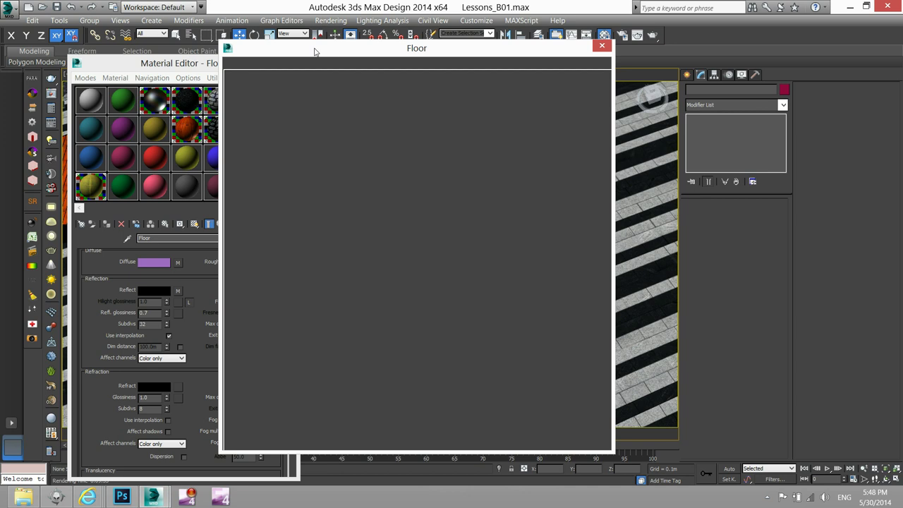
{"action": "left_click_drag", "start_coordinate": [455, 54], "coordinate": [592, 57]}
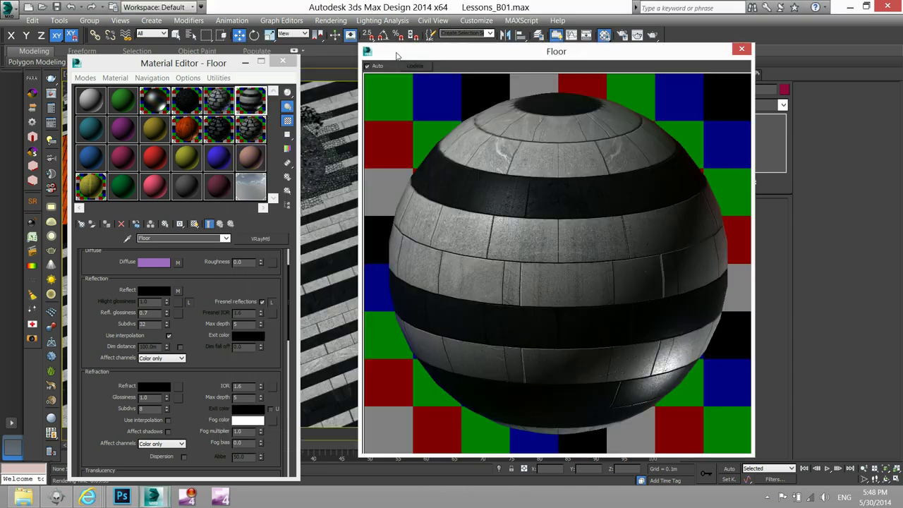
{"action": "left_click", "coordinate": [158, 312]}
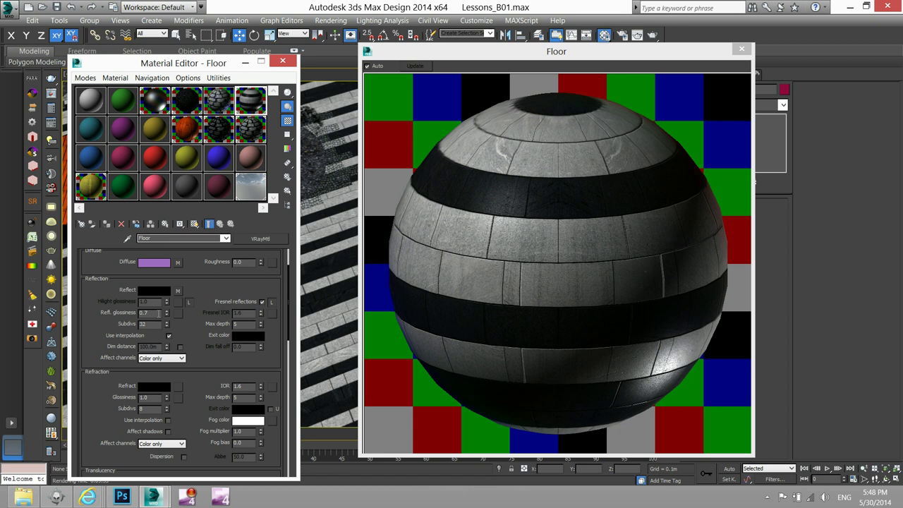
{"action": "left_click", "coordinate": [262, 302]}
{"action": "left_click", "coordinate": [262, 302]}
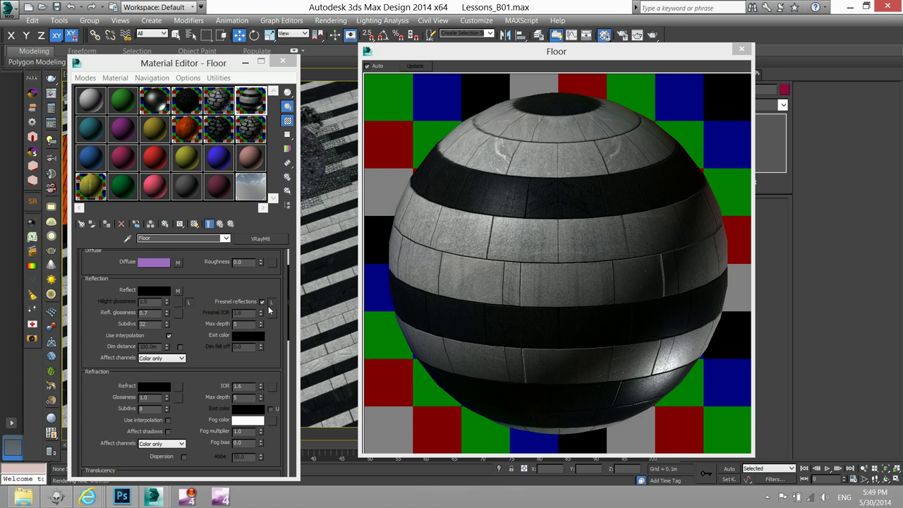
- Unlock Fresnel IOR, try 2.3 then settle on 1.6, and edit the reflection Subdivs
{"action": "left_click", "coordinate": [270, 301]}
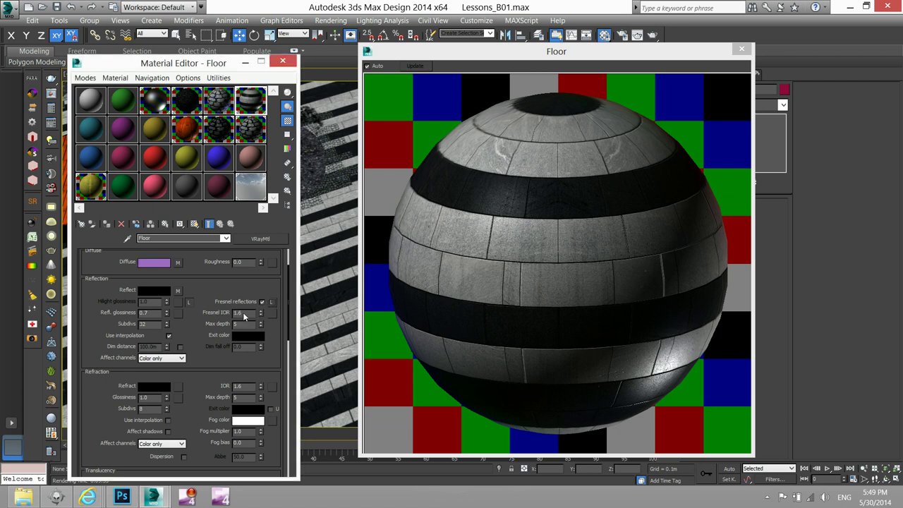
{"action": "type", "text": "1.5"}
{"action": "double_click", "coordinate": [239, 312]}
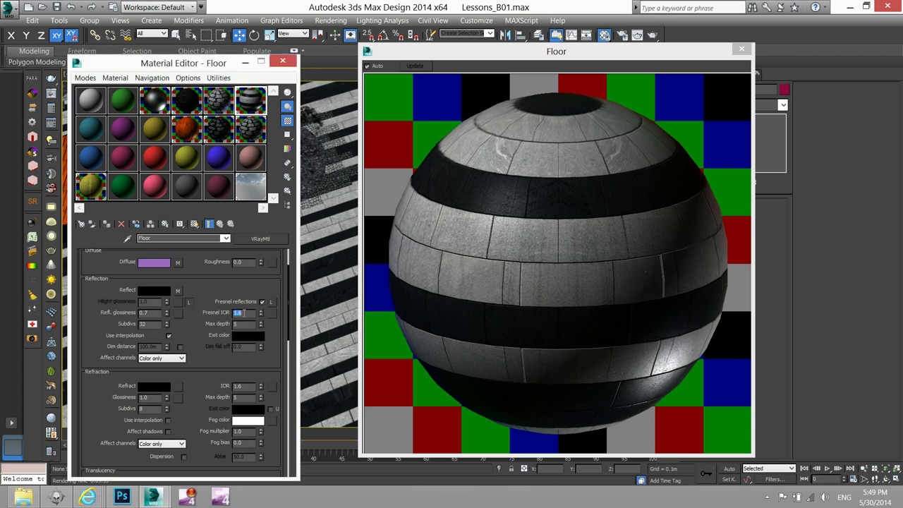
{"action": "type", "text": "2.3"}
{"action": "key", "text": "Return"}
{"action": "type", "text": "1"}
{"action": "key", "text": "Return"}
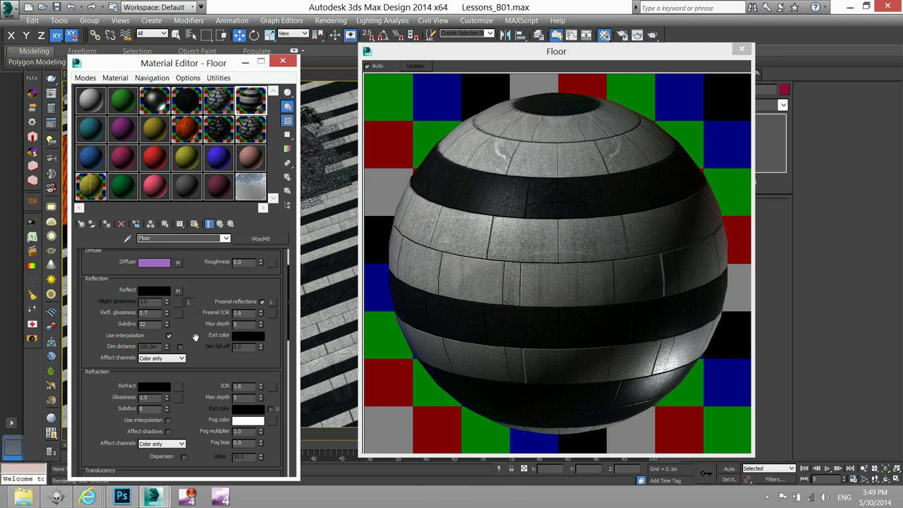
{"action": "double_click", "coordinate": [153, 323]}
{"action": "type", "text": "8"}
- View the 2_stone-56_b005 bump image, return to the map list, and close the enlarged preview
{"action": "scroll", "coordinate": [194, 388], "scroll_direction": "down", "scroll_amount": 3}
{"action": "scroll", "coordinate": [195, 388], "scroll_direction": "down", "scroll_amount": 5}
{"action": "scroll", "coordinate": [194, 388], "scroll_direction": "down", "scroll_amount": 5}
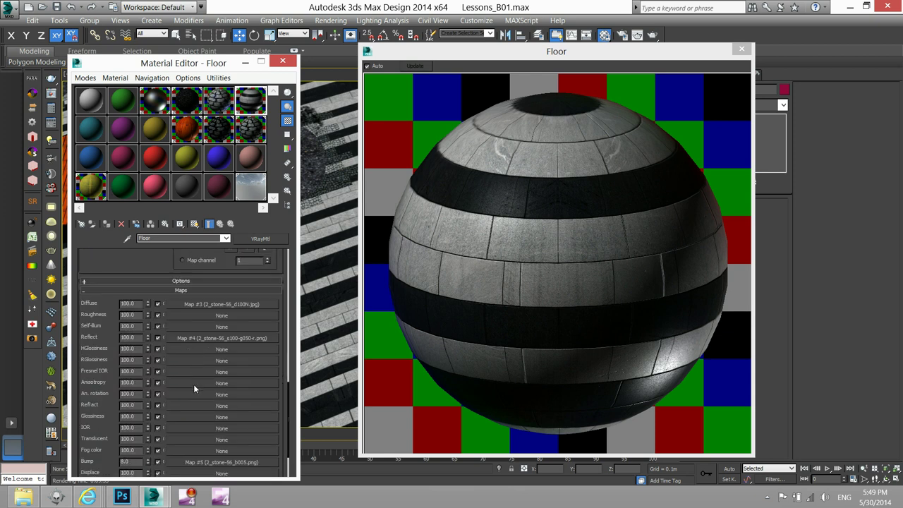
{"action": "scroll", "coordinate": [195, 388], "scroll_direction": "down", "scroll_amount": 1}
{"action": "left_click", "coordinate": [198, 432]}
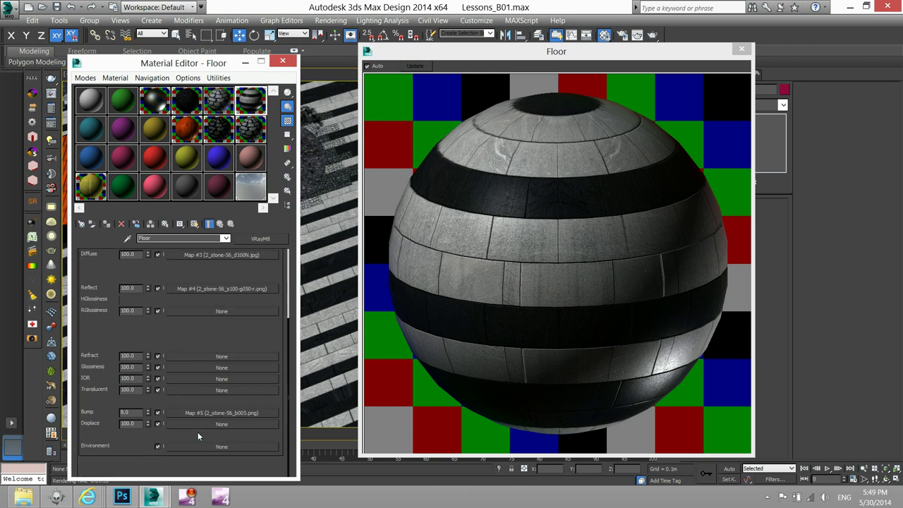
{"action": "left_click", "coordinate": [219, 392]}
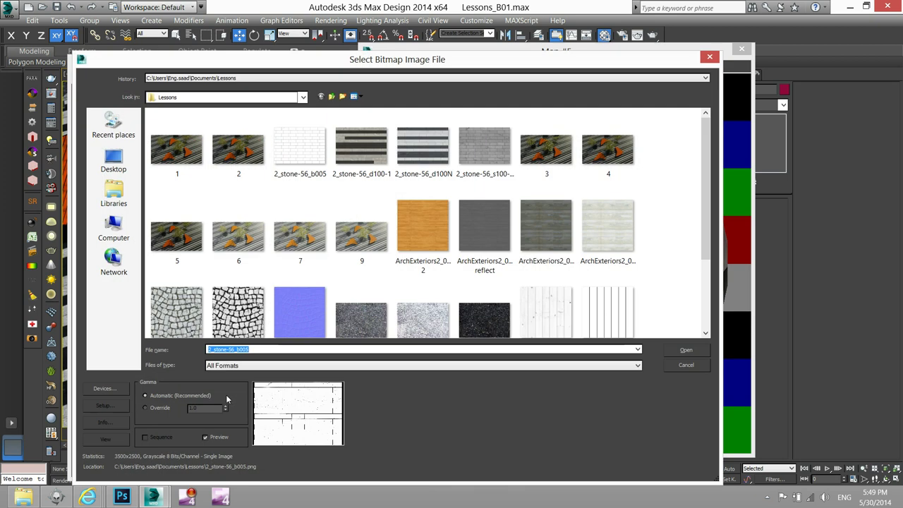
{"action": "left_click", "coordinate": [687, 367]}
{"action": "left_click", "coordinate": [268, 419]}
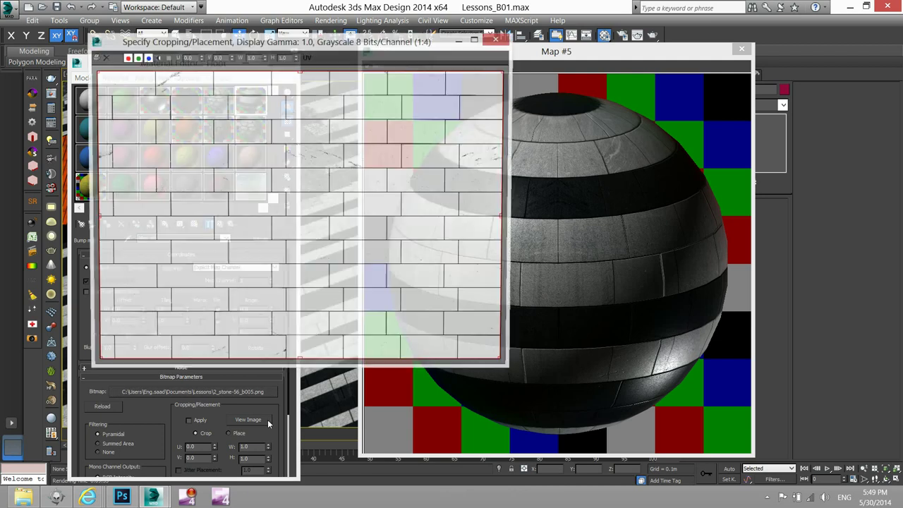
{"action": "left_click", "coordinate": [498, 39]}
{"action": "left_click", "coordinate": [228, 223]}
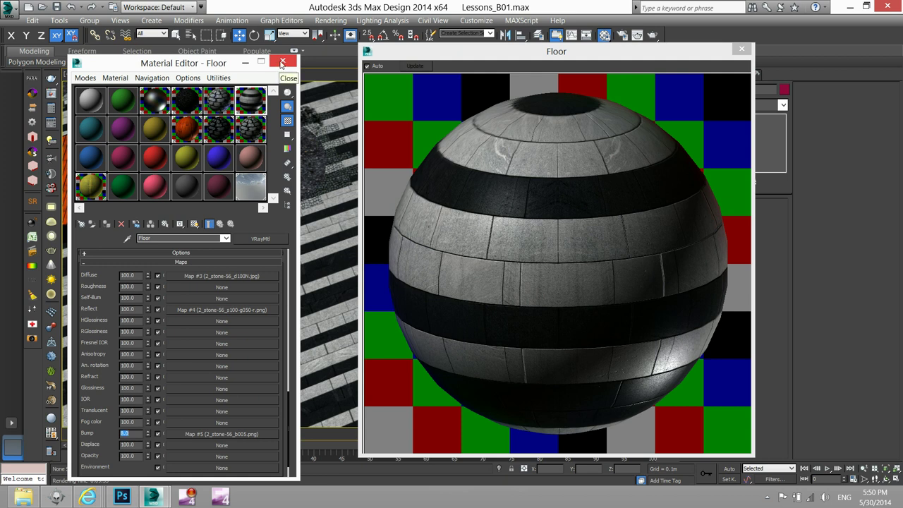
{"action": "left_click", "coordinate": [741, 49]}
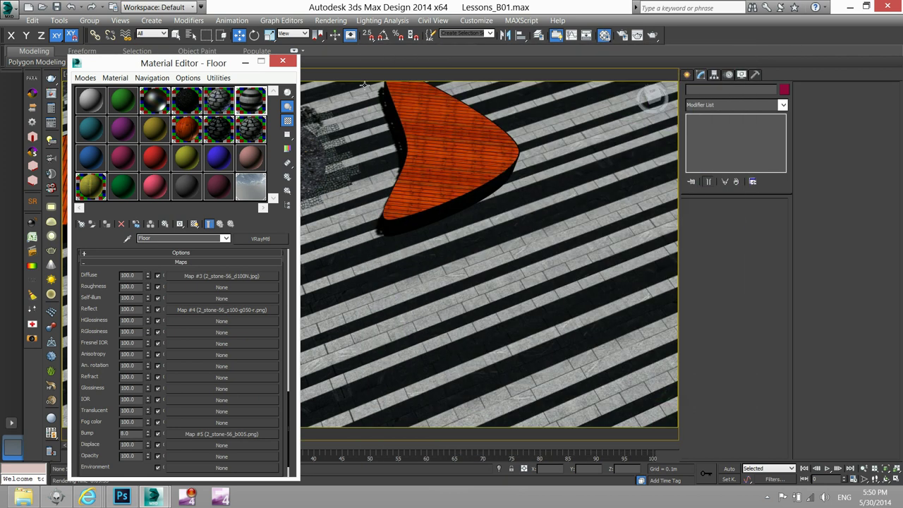
- Isolate the paving plane and look at it from the Top view
{"action": "left_click", "coordinate": [283, 62]}
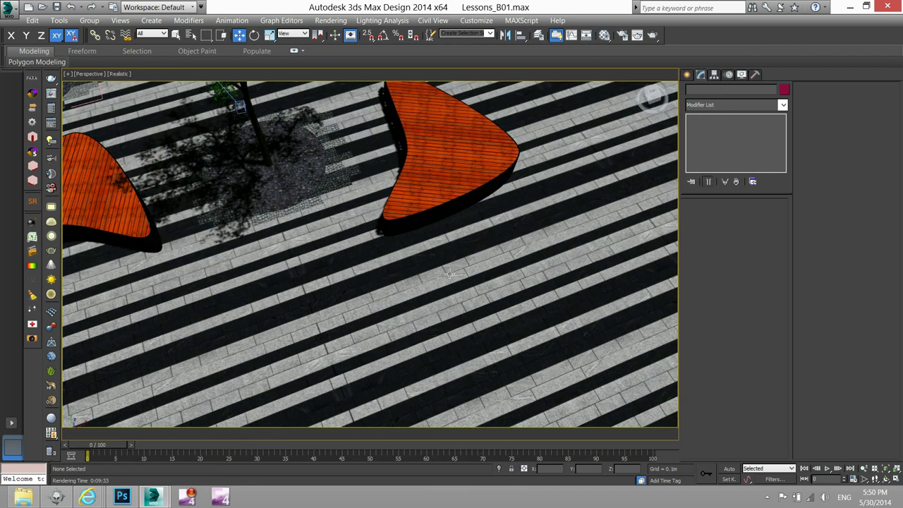
{"action": "scroll", "coordinate": [456, 264], "scroll_direction": "down", "scroll_amount": 5}
{"action": "scroll", "coordinate": [455, 263], "scroll_direction": "down", "scroll_amount": 5}
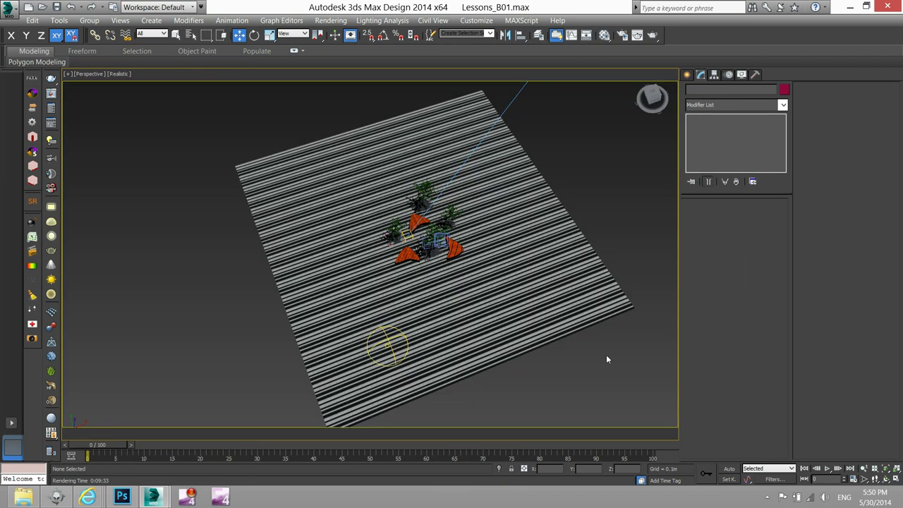
{"action": "left_click", "coordinate": [531, 282]}
{"action": "right_click", "coordinate": [534, 282]}
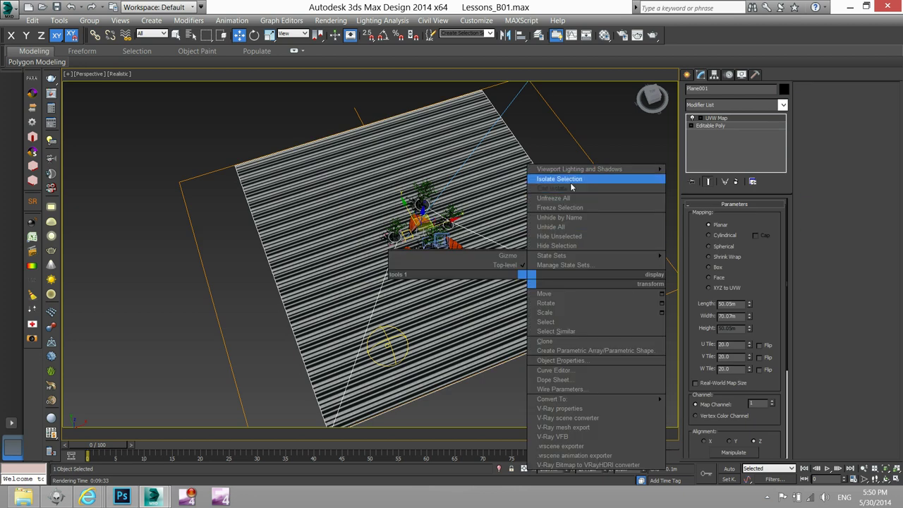
{"action": "left_click", "coordinate": [568, 179]}
{"action": "left_click", "coordinate": [564, 217]}
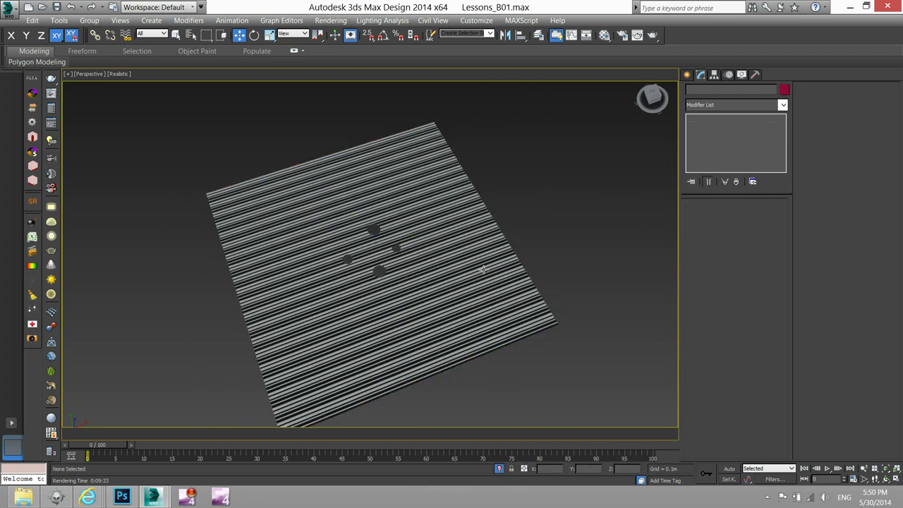
{"action": "key", "text": "t"}
{"action": "scroll", "coordinate": [397, 257], "scroll_direction": "up", "scroll_amount": 5}
{"action": "scroll", "coordinate": [395, 257], "scroll_direction": "up", "scroll_amount": 3}
- Add a UVW Map modifier to the paving plane
{"action": "left_click", "coordinate": [394, 257]}
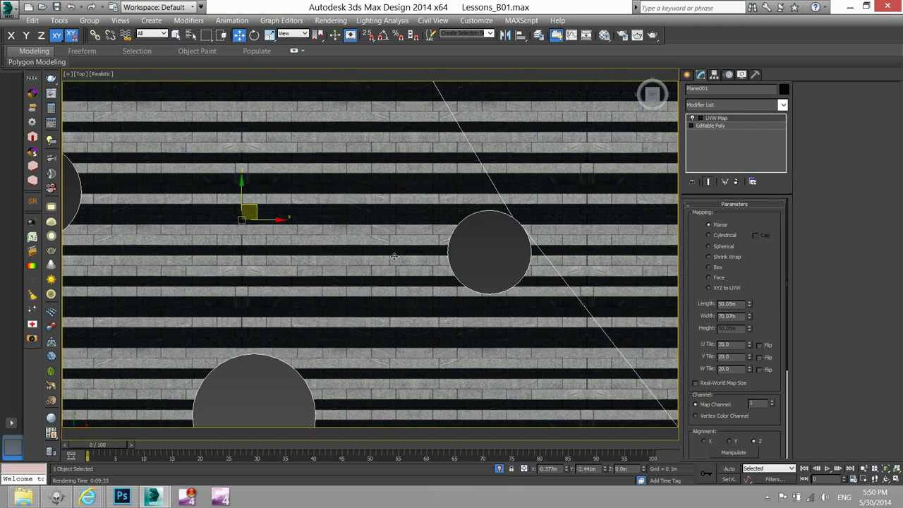
{"action": "left_click", "coordinate": [725, 104]}
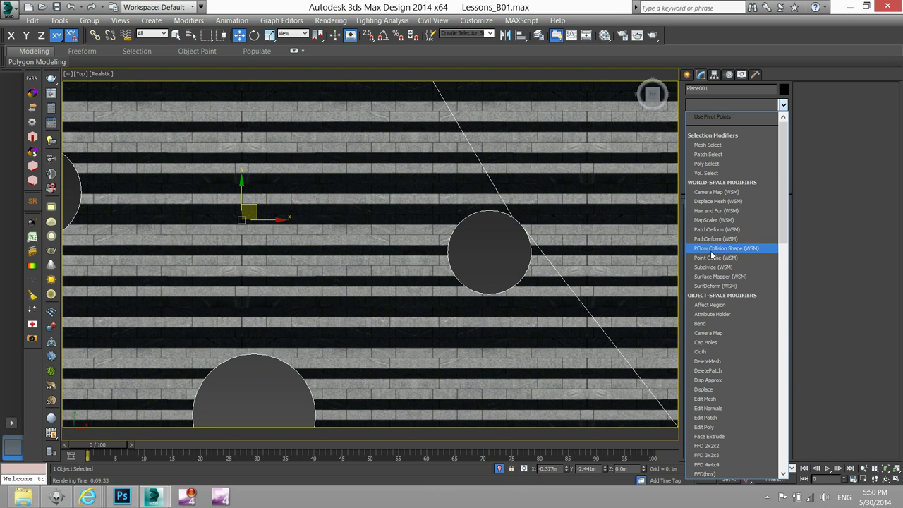
{"action": "key", "text": "u"}
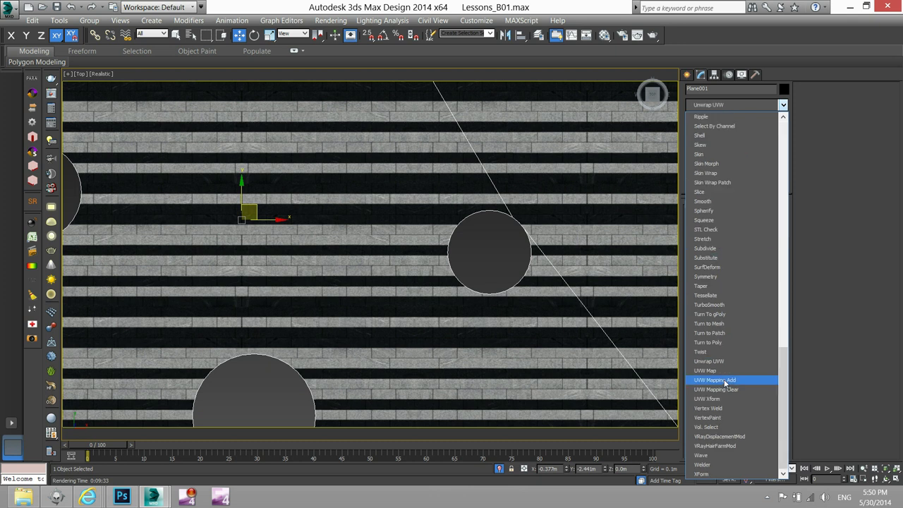
{"action": "left_click", "coordinate": [706, 371]}
{"action": "scroll", "coordinate": [515, 255], "scroll_direction": "down", "scroll_amount": 3}
{"action": "scroll", "coordinate": [510, 261], "scroll_direction": "up", "scroll_amount": 3}
{"action": "scroll", "coordinate": [510, 262], "scroll_direction": "down", "scroll_amount": 3}
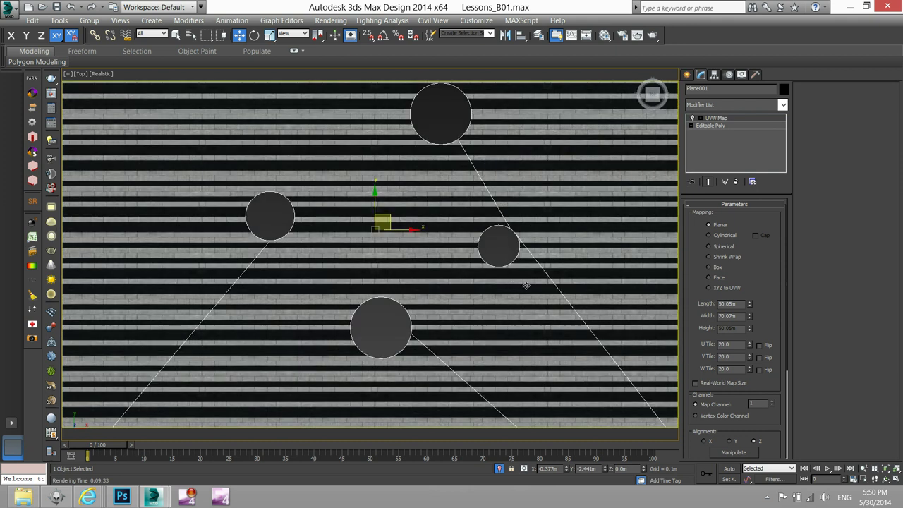
{"action": "scroll", "coordinate": [494, 258], "scroll_direction": "down", "scroll_amount": 2}
{"action": "scroll", "coordinate": [459, 230], "scroll_direction": "up", "scroll_amount": 4}
{"action": "scroll", "coordinate": [444, 240], "scroll_direction": "up", "scroll_amount": 2}
{"action": "scroll", "coordinate": [435, 251], "scroll_direction": "down", "scroll_amount": 2}
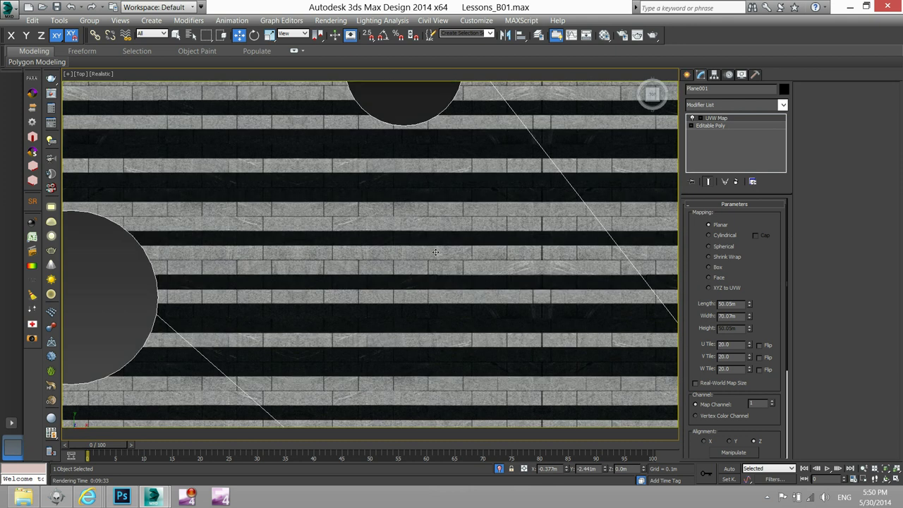
{"action": "scroll", "coordinate": [436, 251], "scroll_direction": "down", "scroll_amount": 3}
- Turn off the UVW Map modifier, compare the thinner stripes, and start creating a Box
{"action": "left_click", "coordinate": [693, 119]}
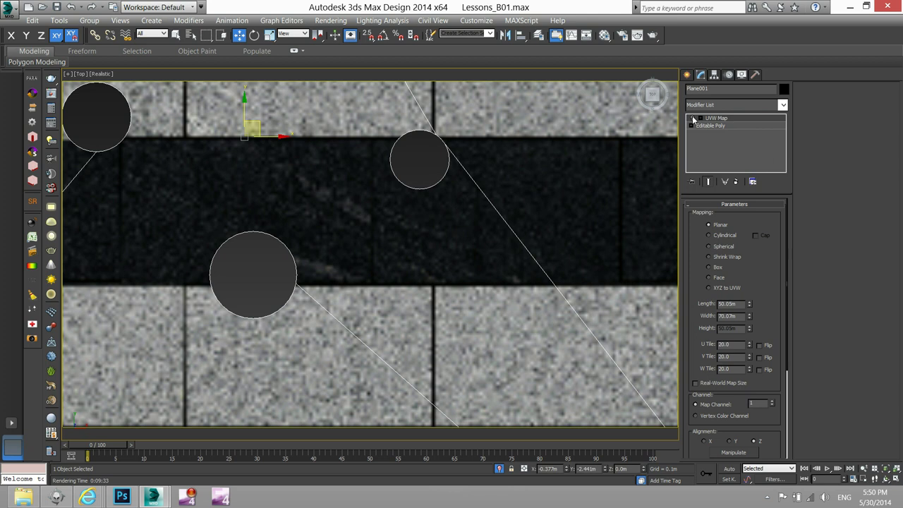
{"action": "scroll", "coordinate": [459, 227], "scroll_direction": "down", "scroll_amount": 5}
{"action": "mouse_move", "coordinate": [457, 230]}
{"action": "middle_mouse_down"}
{"action": "mouse_move", "coordinate": [429, 230]}
{"action": "mouse_move", "coordinate": [426, 272]}
{"action": "middle_mouse_up"}
{"action": "scroll", "coordinate": [409, 281], "scroll_direction": "up", "scroll_amount": 4}
{"action": "scroll", "coordinate": [399, 229], "scroll_direction": "down", "scroll_amount": 6}
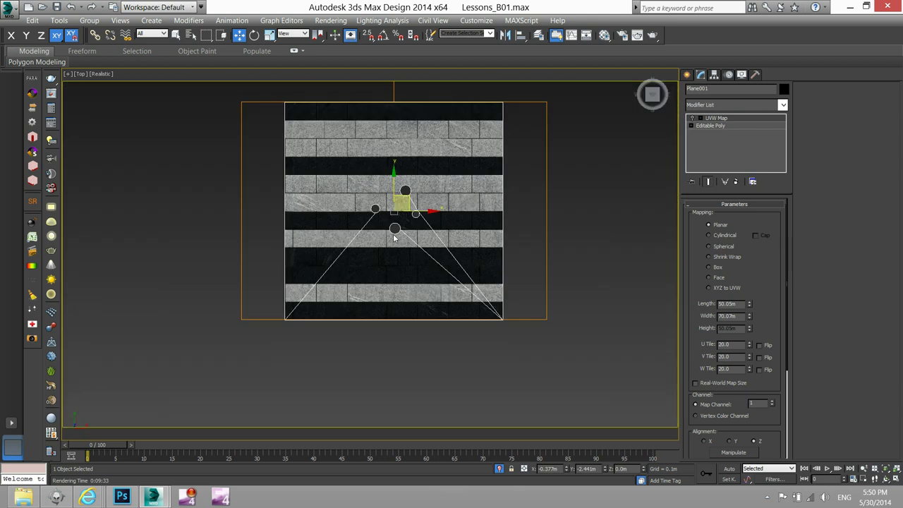
{"action": "scroll", "coordinate": [394, 239], "scroll_direction": "up", "scroll_amount": 6}
{"action": "scroll", "coordinate": [392, 239], "scroll_direction": "down", "scroll_amount": 4}
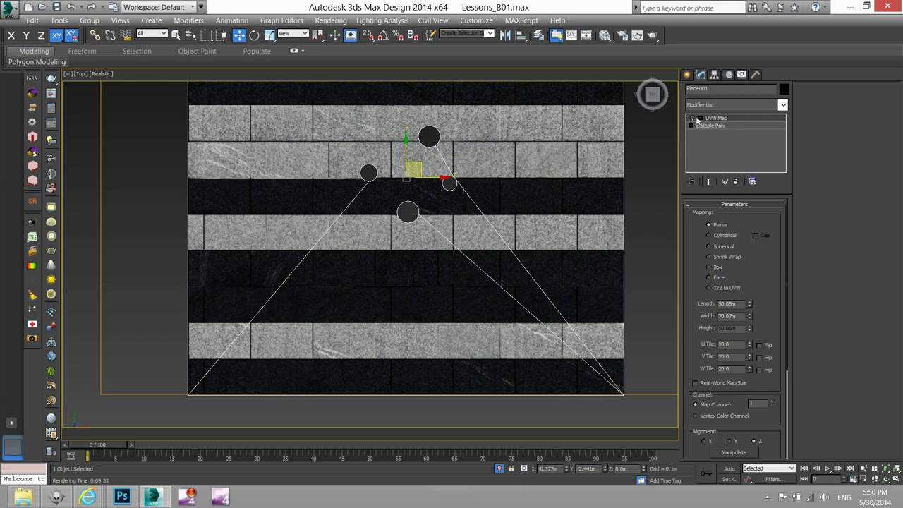
{"action": "left_click", "coordinate": [692, 118]}
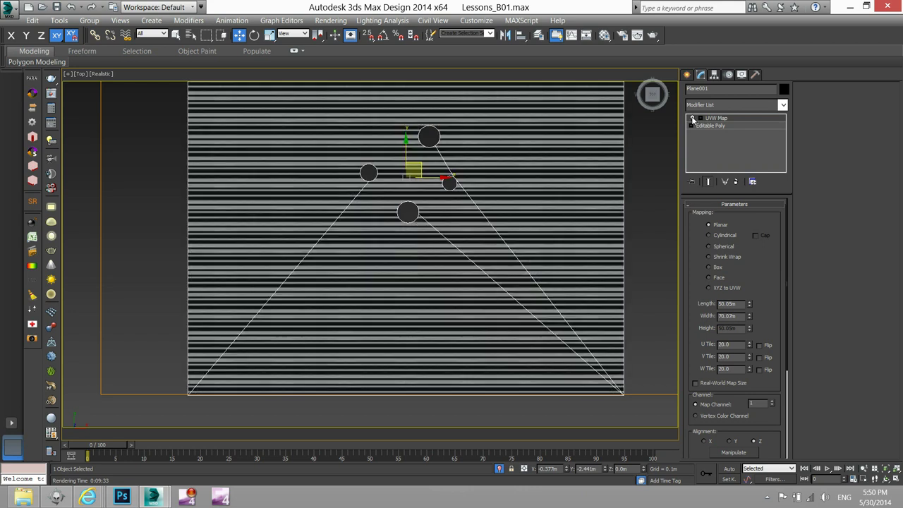
{"action": "double_click", "coordinate": [725, 356]}
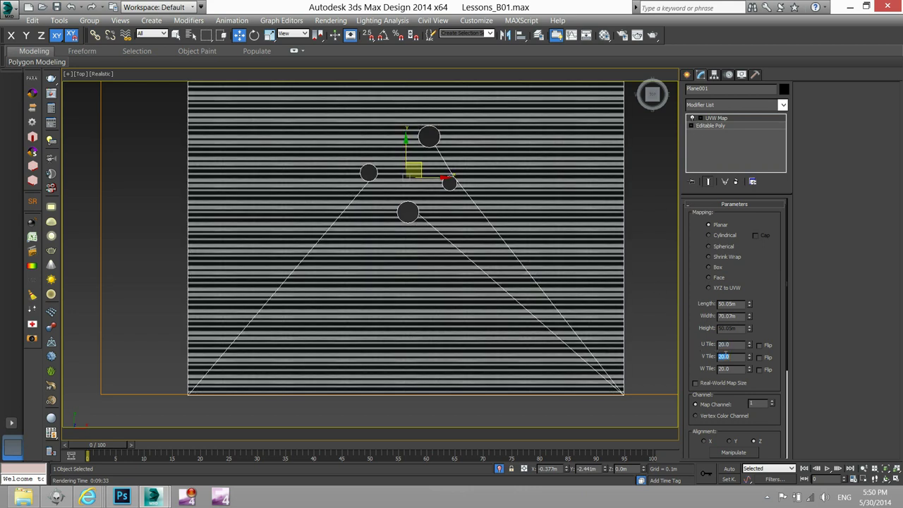
{"action": "left_click", "coordinate": [644, 280]}
{"action": "scroll", "coordinate": [389, 258], "scroll_direction": "up", "scroll_amount": 5}
{"action": "scroll", "coordinate": [389, 259], "scroll_direction": "up", "scroll_amount": 3}
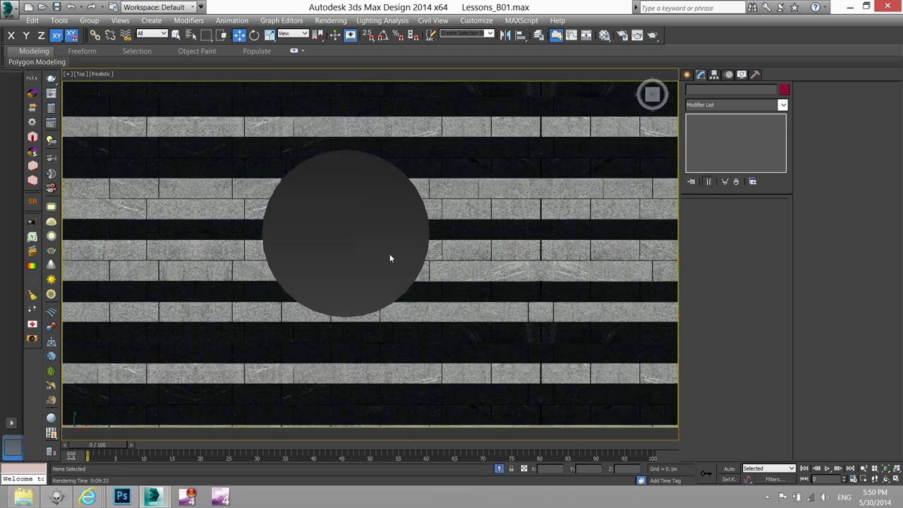
{"action": "middle_click_drag", "start_coordinate": [390, 258], "coordinate": [462, 251]}
{"action": "scroll", "coordinate": [443, 244], "scroll_direction": "up", "scroll_amount": 5}
{"action": "scroll", "coordinate": [444, 244], "scroll_direction": "down", "scroll_amount": 2}
{"action": "scroll", "coordinate": [462, 226], "scroll_direction": "down", "scroll_amount": 1}
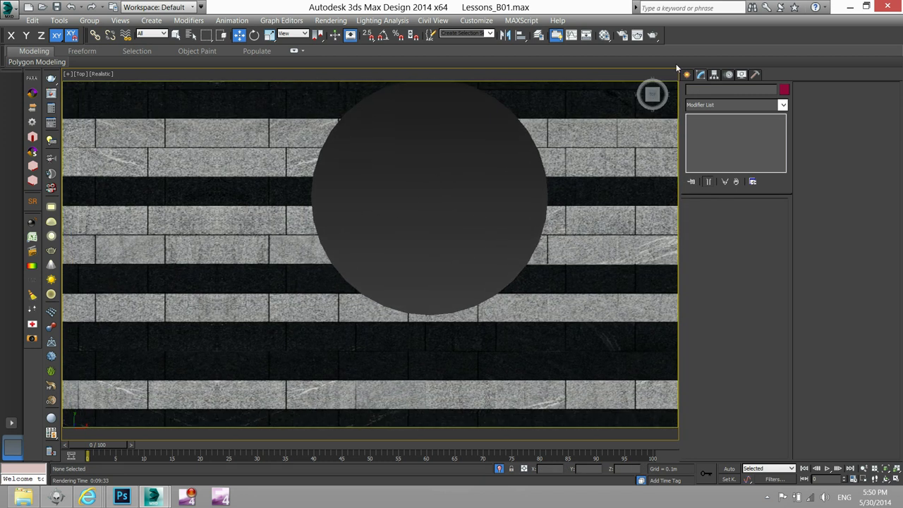
{"action": "left_click", "coordinate": [688, 74]}
{"action": "left_click", "coordinate": [710, 144]}
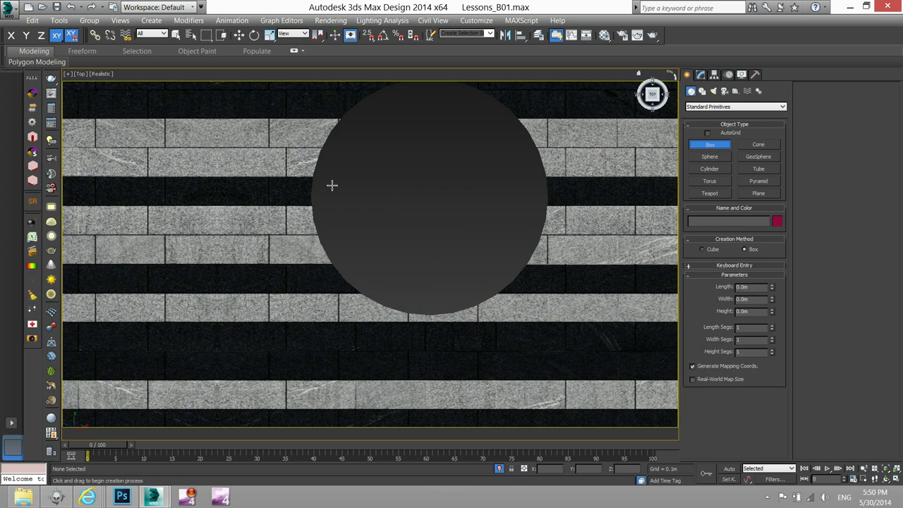
{"action": "mouse_move", "coordinate": [327, 148]}
{"action": "left_mouse_down"}
{"action": "mouse_move", "coordinate": [321, 176]}
{"action": "mouse_move", "coordinate": [286, 177]}
{"action": "left_mouse_up"}
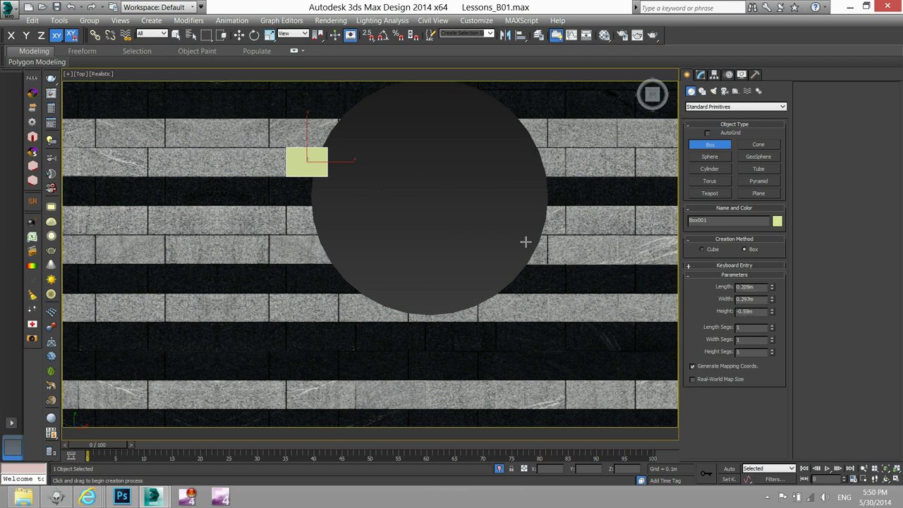
{"action": "double_click", "coordinate": [745, 288]}
{"action": "type", "text": "0.2"}
{"action": "key", "text": "Return"}
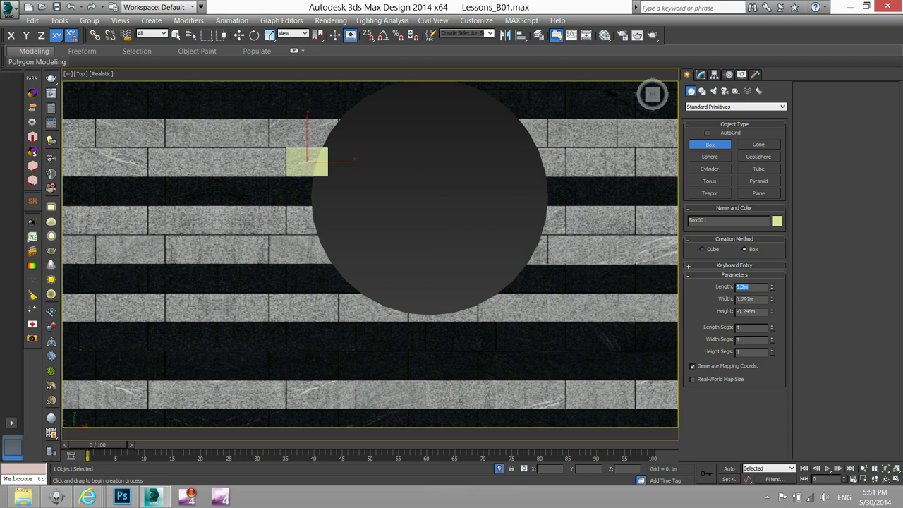
{"action": "double_click", "coordinate": [753, 300]}
{"action": "key", "text": "BackSpace"}
{"action": "key", "text": "Return"}
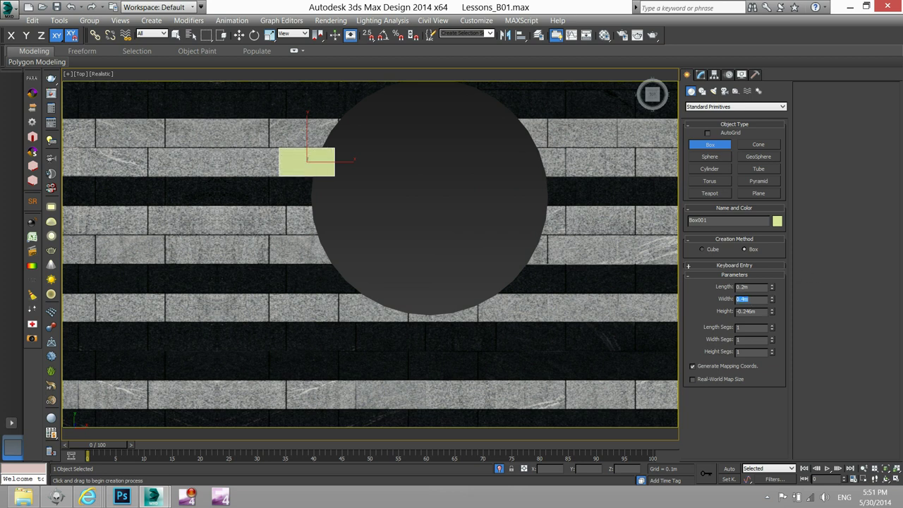
{"action": "double_click", "coordinate": [753, 312]}
{"action": "type", "text": "4"}
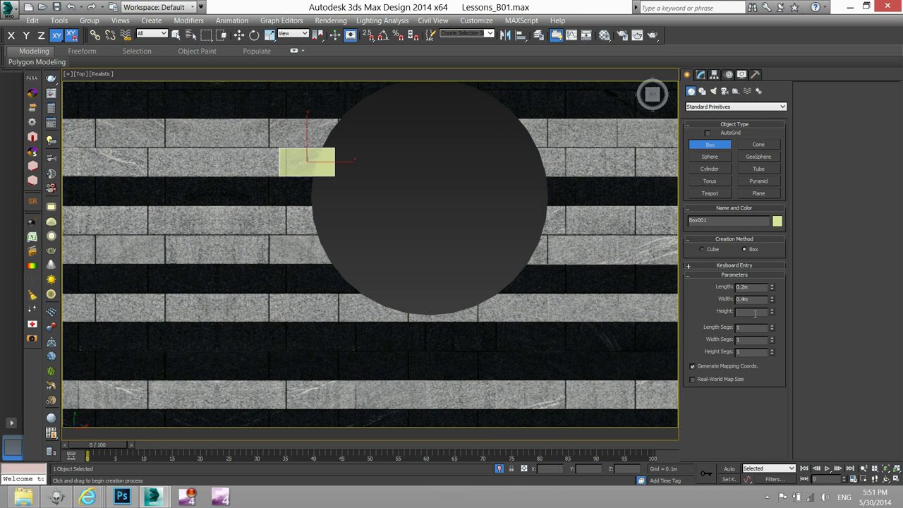
{"action": "type", "text": "-"}
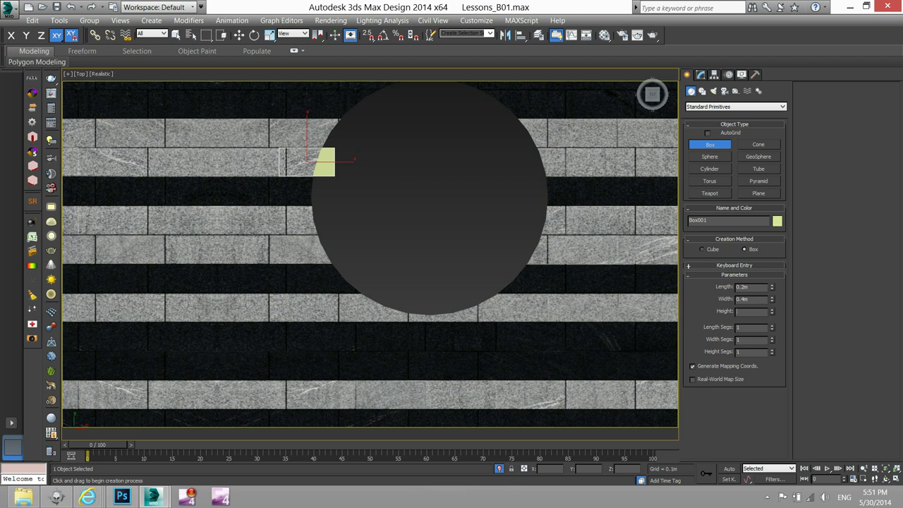
{"action": "key", "text": "Return"}
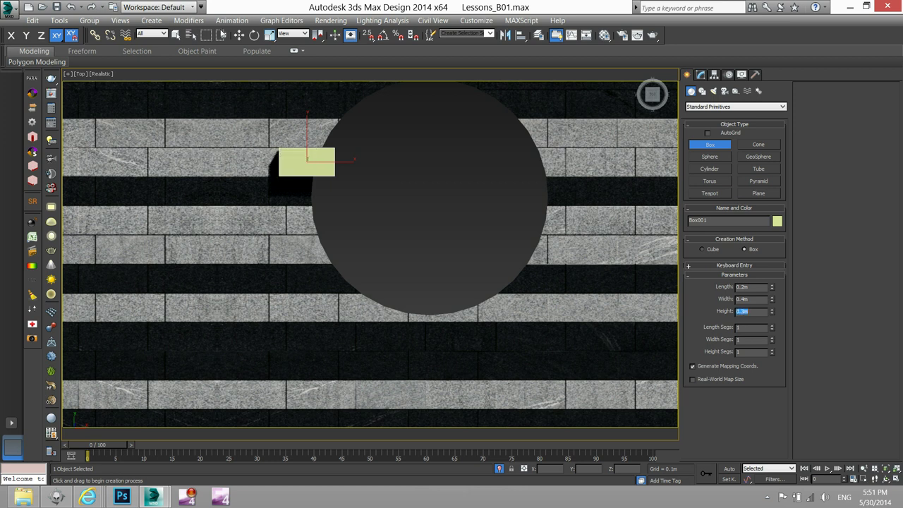
{"action": "left_click", "coordinate": [239, 35]}
{"action": "mouse_move", "coordinate": [318, 147]}
{"action": "left_mouse_down"}
{"action": "mouse_move", "coordinate": [348, 162]}
{"action": "mouse_move", "coordinate": [322, 293]}
{"action": "left_mouse_up"}
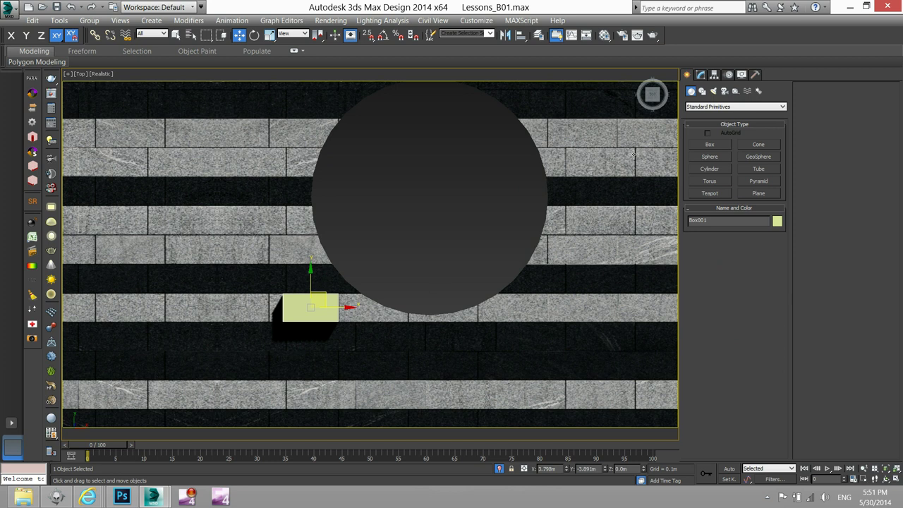
{"action": "left_click", "coordinate": [703, 77]}
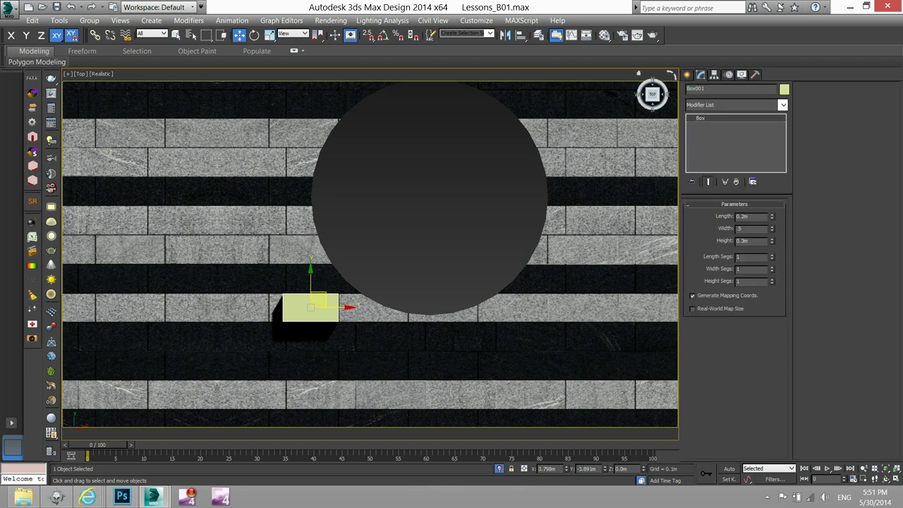
{"action": "key", "text": "Return"}
{"action": "left_click_drag", "start_coordinate": [349, 308], "coordinate": [341, 308]}
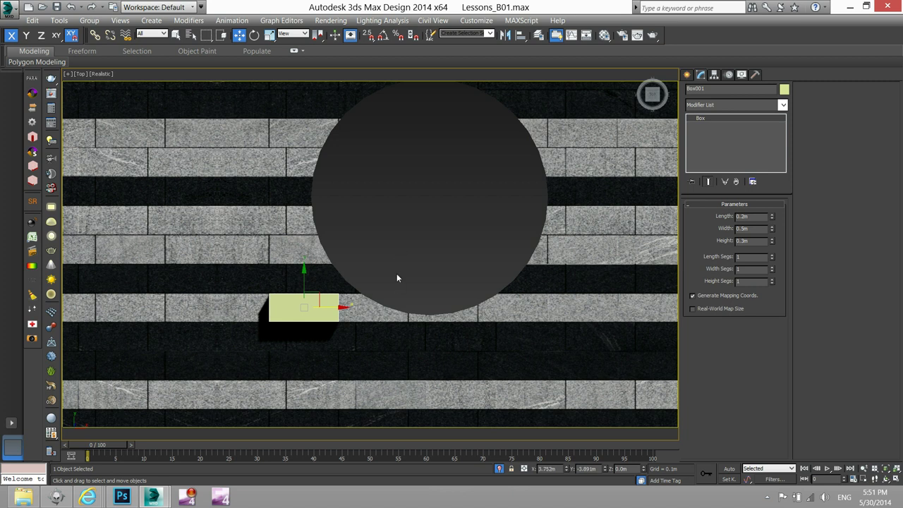
{"action": "left_click", "coordinate": [399, 255]}
{"action": "left_click", "coordinate": [303, 307]}
{"action": "key", "text": "Delete"}
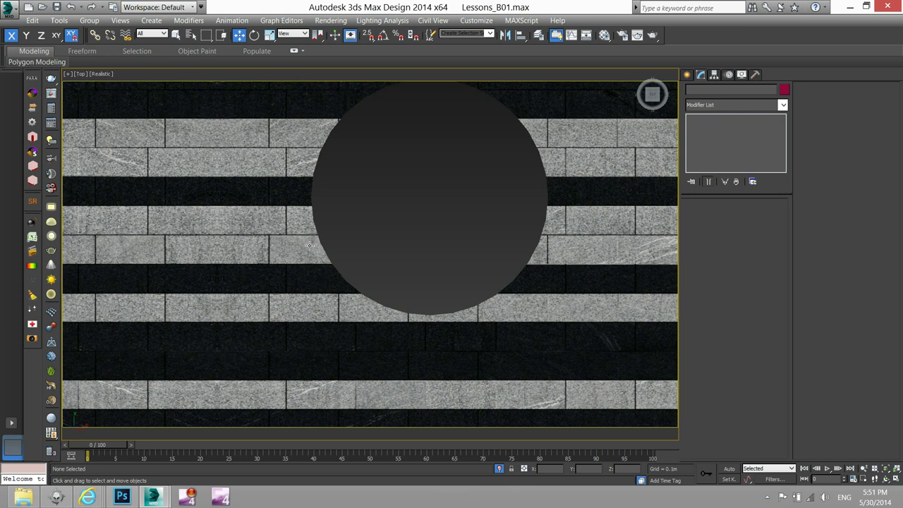
- End Isolate so the trees, orange benches and gravel pits reappear
{"action": "scroll", "coordinate": [369, 211], "scroll_direction": "down", "scroll_amount": 3}
{"action": "scroll", "coordinate": [374, 254], "scroll_direction": "down", "scroll_amount": 2}
{"action": "scroll", "coordinate": [378, 299], "scroll_direction": "down", "scroll_amount": 2}
{"action": "scroll", "coordinate": [381, 279], "scroll_direction": "down", "scroll_amount": 2}
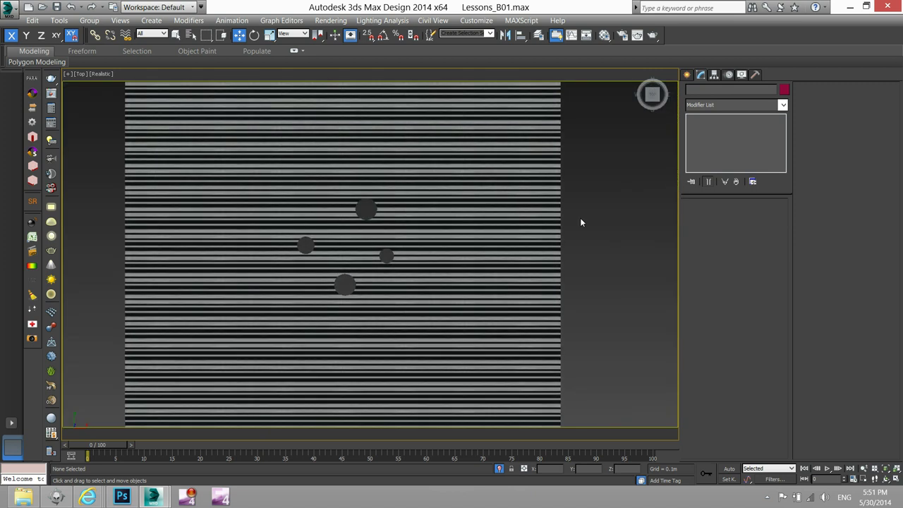
{"action": "right_click", "coordinate": [590, 219]}
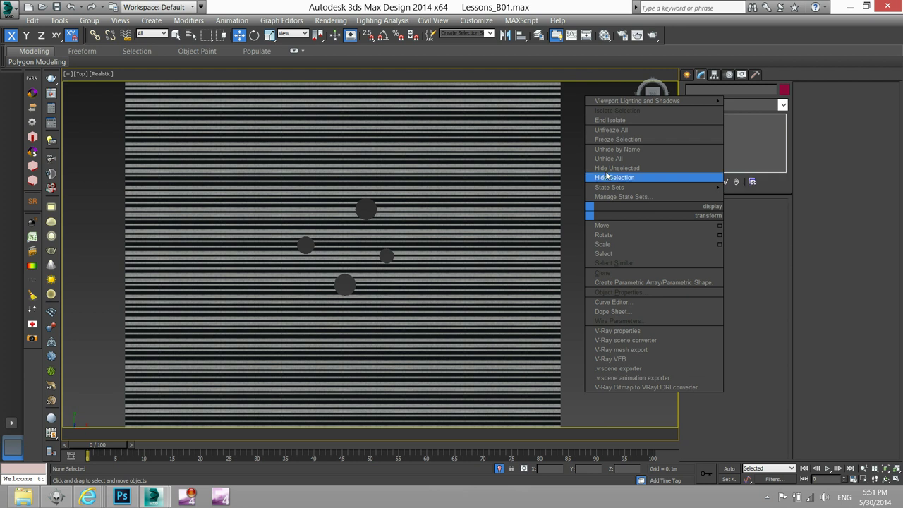
{"action": "left_click", "coordinate": [610, 121]}
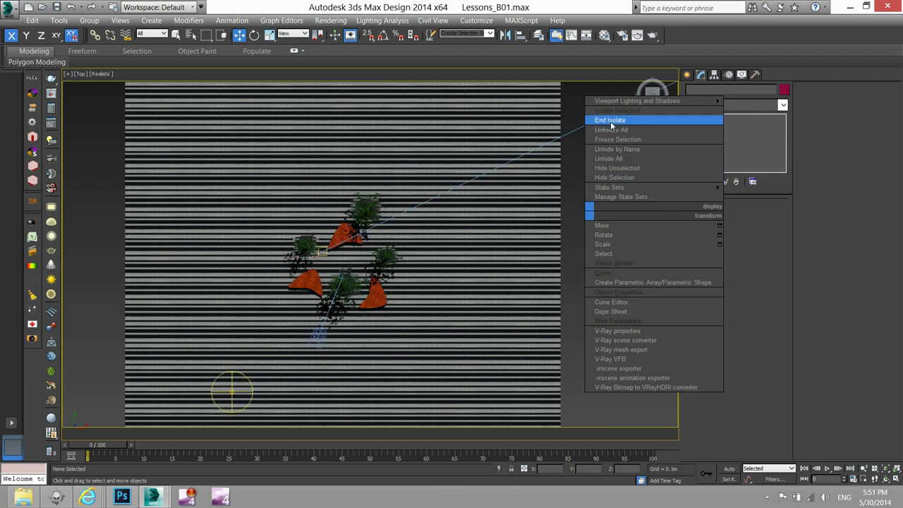
- Orbit and zoom in on the gravel tree pit, then bring up the browser windows
{"action": "mouse_move", "coordinate": [392, 335]}
{"action": "middle_mouse_down", "text": "alt"}
{"action": "mouse_move", "coordinate": [407, 300]}
{"action": "mouse_move", "coordinate": [381, 311]}
{"action": "middle_mouse_up", "text": "alt"}
{"action": "scroll", "coordinate": [374, 314], "scroll_direction": "up", "scroll_amount": 5}
{"action": "scroll", "coordinate": [365, 317], "scroll_direction": "up", "scroll_amount": 3}
{"action": "scroll", "coordinate": [379, 276], "scroll_direction": "up", "scroll_amount": 2}
{"action": "scroll", "coordinate": [385, 265], "scroll_direction": "up", "scroll_amount": 1}
{"action": "scroll", "coordinate": [389, 254], "scroll_direction": "down", "scroll_amount": 1}
{"action": "scroll", "coordinate": [395, 256], "scroll_direction": "down", "scroll_amount": 1}
{"action": "scroll", "coordinate": [403, 243], "scroll_direction": "up", "scroll_amount": 2}
{"action": "scroll", "coordinate": [377, 246], "scroll_direction": "down", "scroll_amount": 3}
{"action": "scroll", "coordinate": [363, 250], "scroll_direction": "up", "scroll_amount": 2}
{"action": "scroll", "coordinate": [349, 254], "scroll_direction": "down", "scroll_amount": 1}
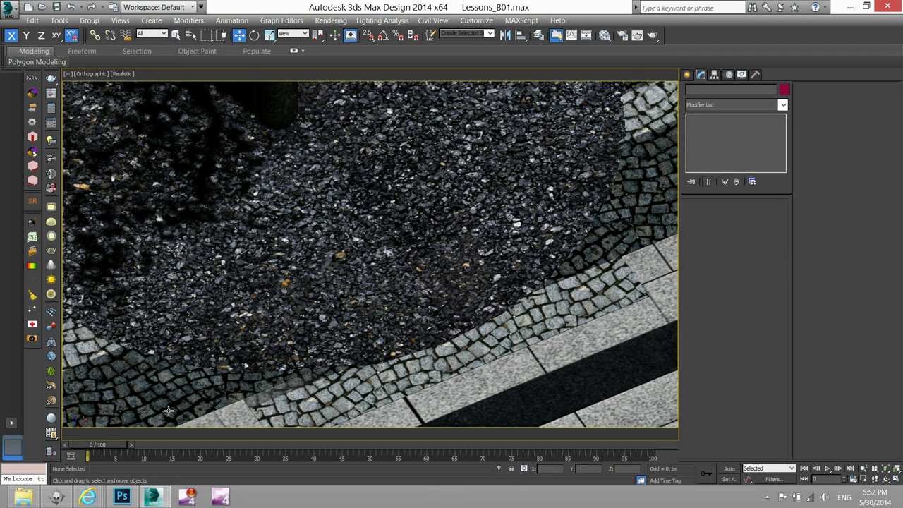
{"action": "left_click", "coordinate": [88, 497]}
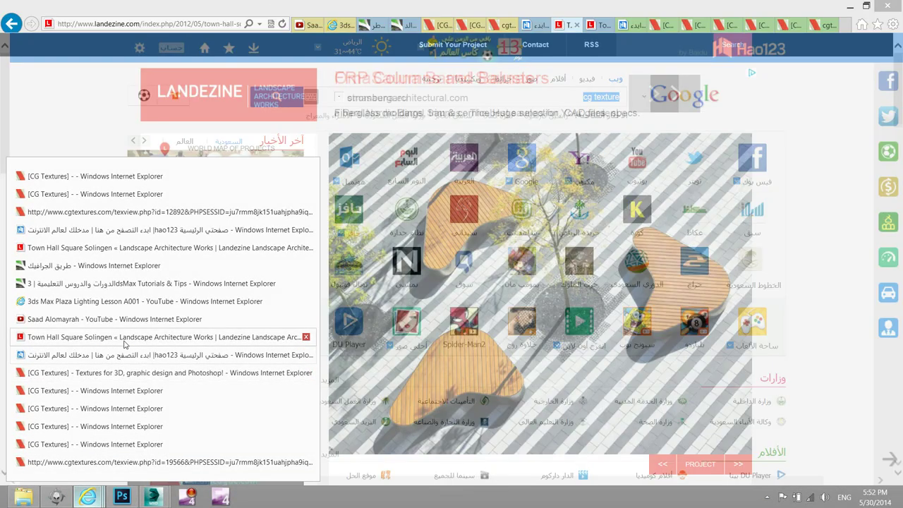
- Bring the Landezine window forward and close two CG Textures tabs
{"action": "left_click", "coordinate": [125, 338]}
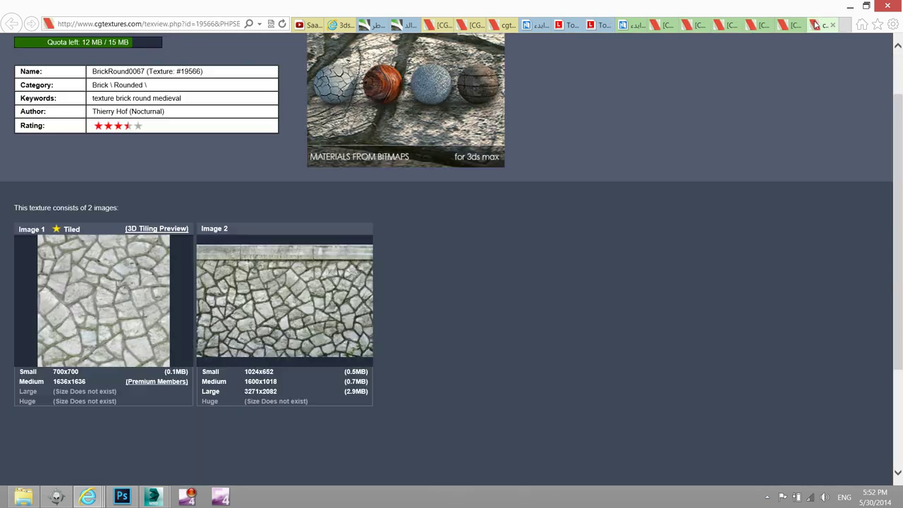
{"action": "left_click", "coordinate": [820, 26]}
{"action": "left_click", "coordinate": [832, 26]}
{"action": "left_click", "coordinate": [832, 27]}
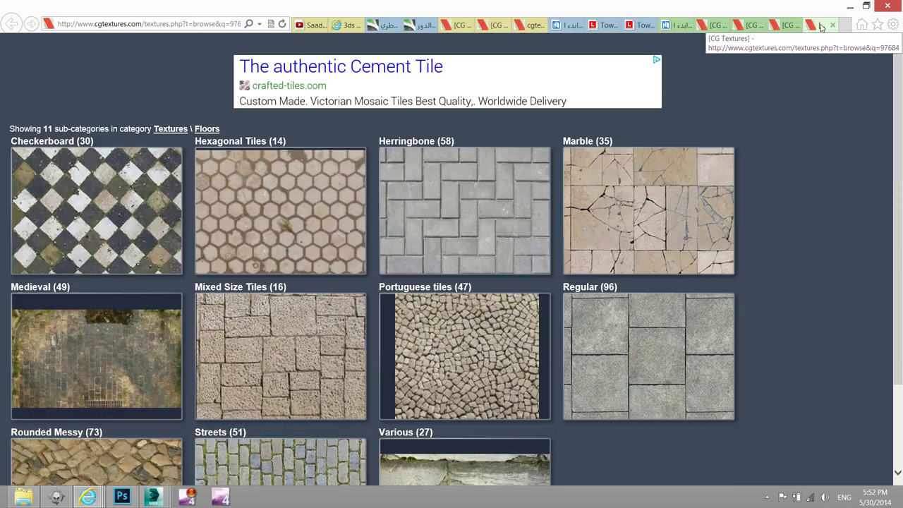
- Go to the CG Textures home page tab and minimise the browser
{"action": "left_click", "coordinate": [785, 25]}
{"action": "left_click", "coordinate": [744, 26]}
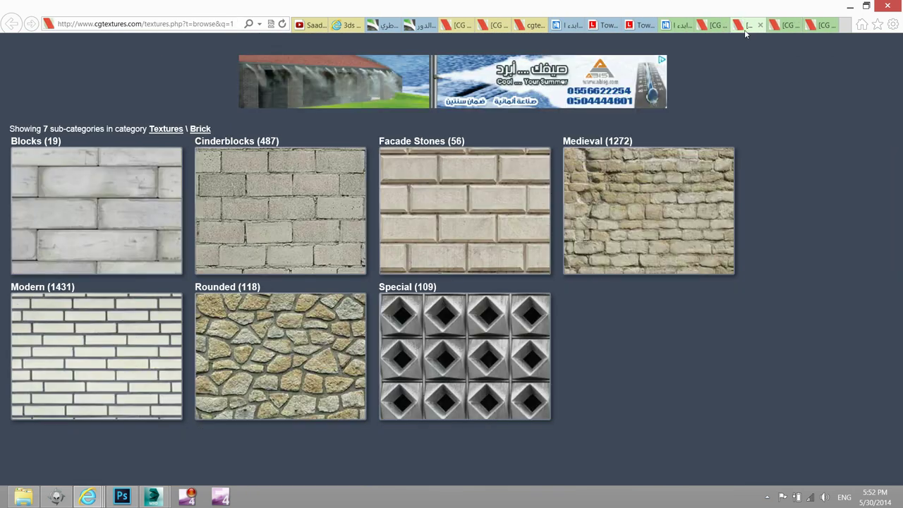
{"action": "left_click", "coordinate": [715, 27]}
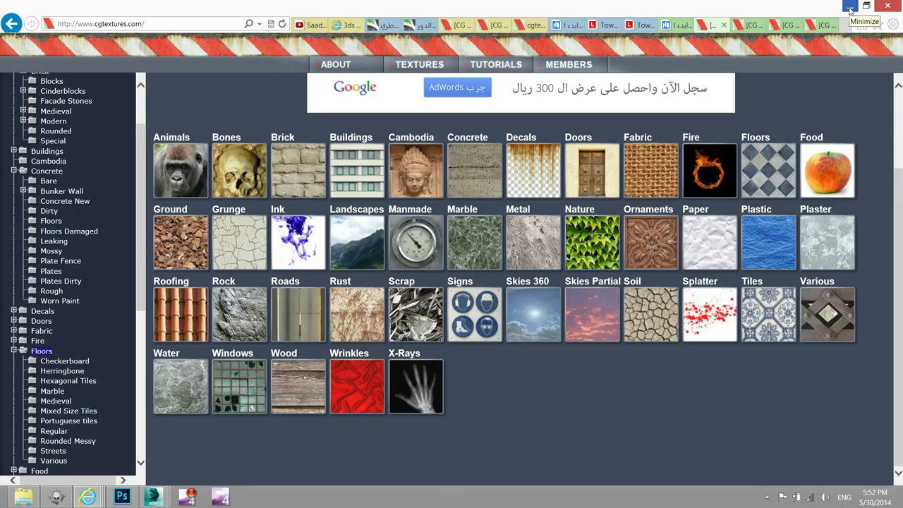
{"action": "left_click", "coordinate": [850, 9]}
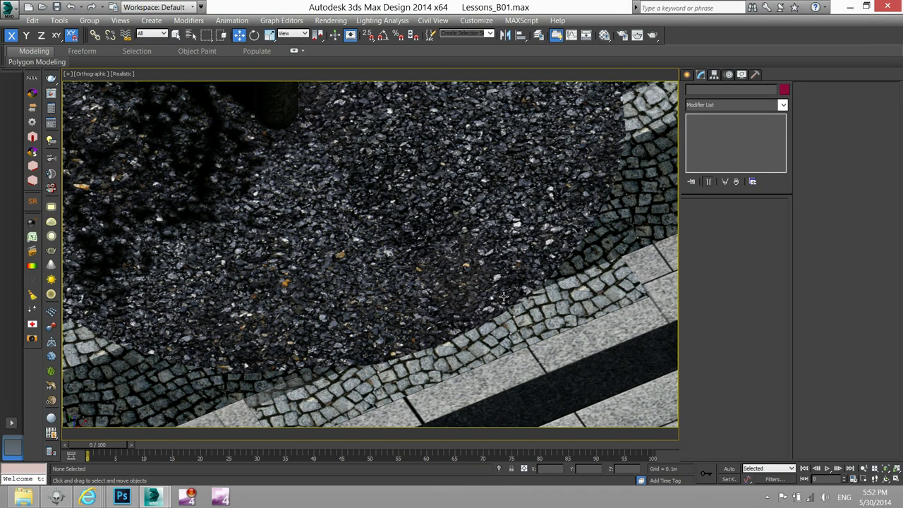
- Open the Ground covring material, view its Gravel0002_1.jpg diffuse image, and close it
{"action": "left_click", "coordinate": [605, 34]}
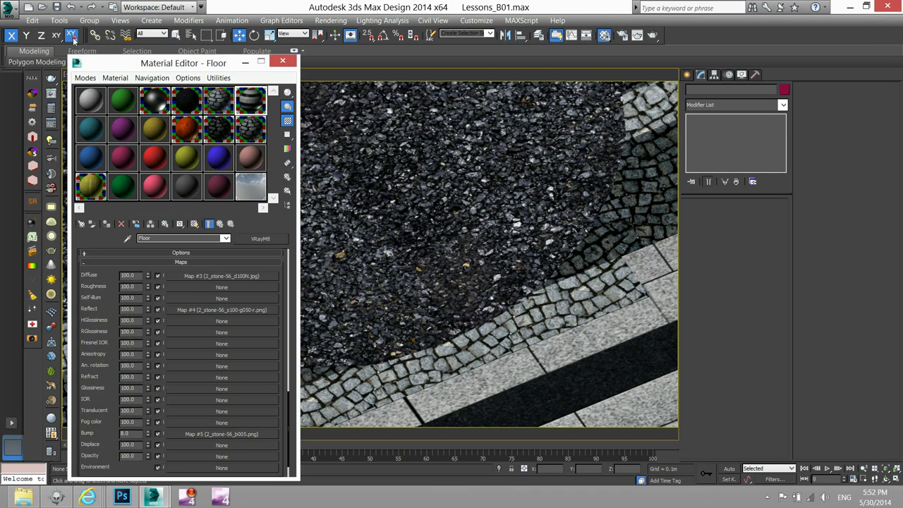
{"action": "left_click_drag", "start_coordinate": [127, 63], "coordinate": [446, 75]}
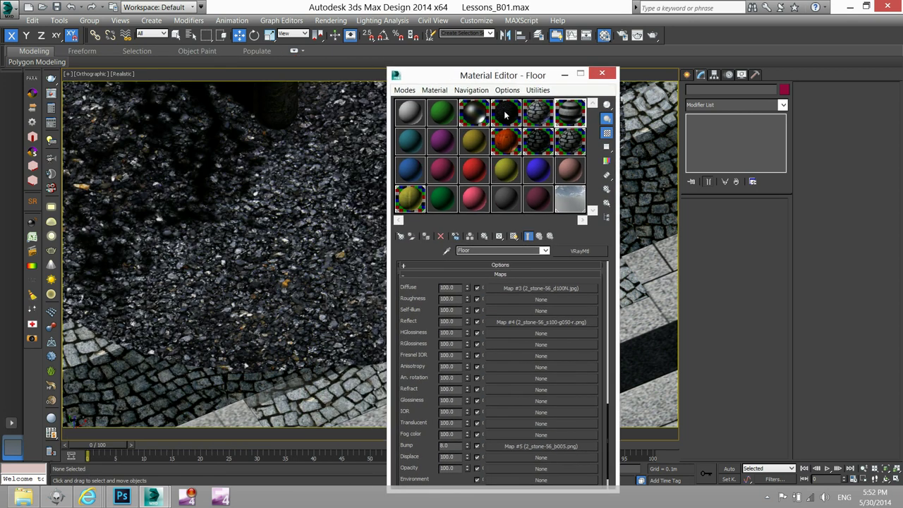
{"action": "left_click", "coordinate": [505, 115]}
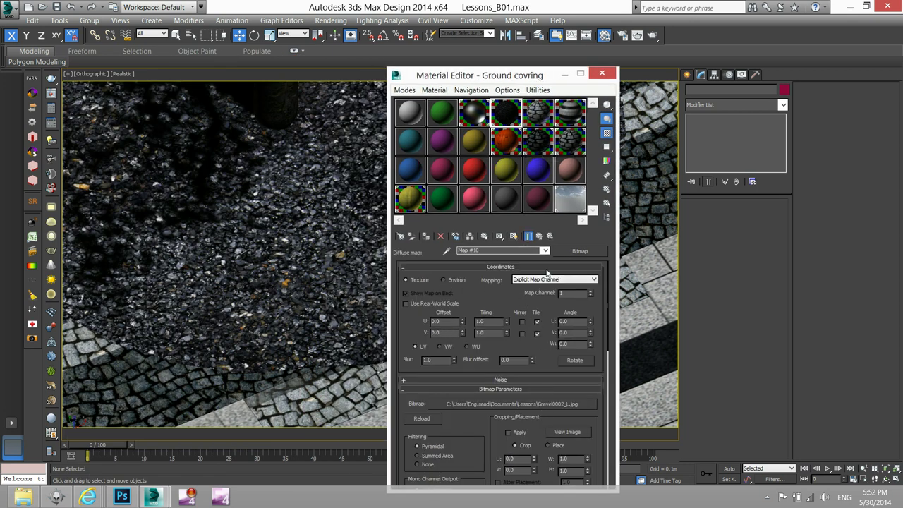
{"action": "left_click", "coordinate": [539, 236]}
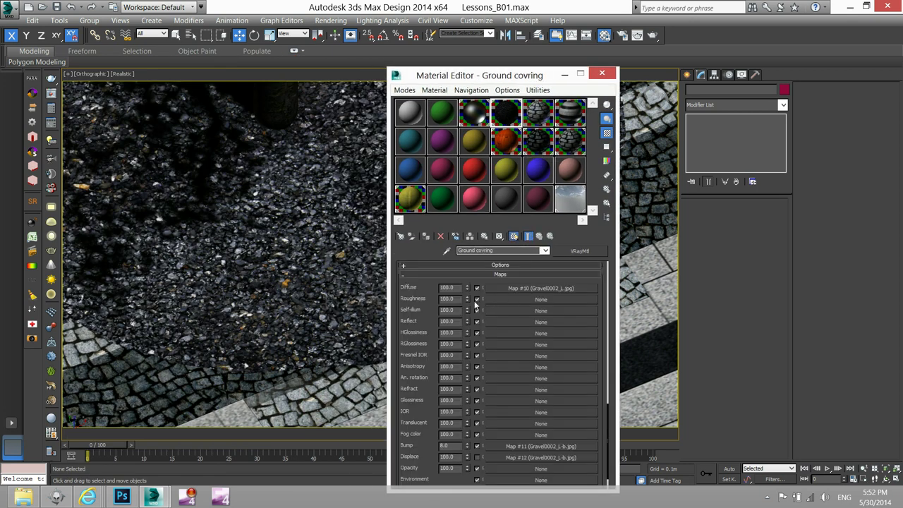
{"action": "left_click", "coordinate": [503, 288]}
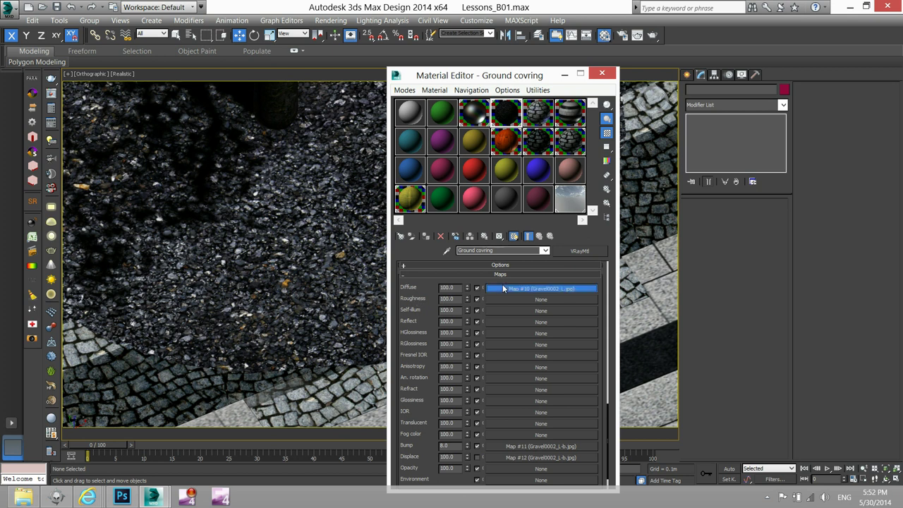
{"action": "left_click", "coordinate": [561, 431]}
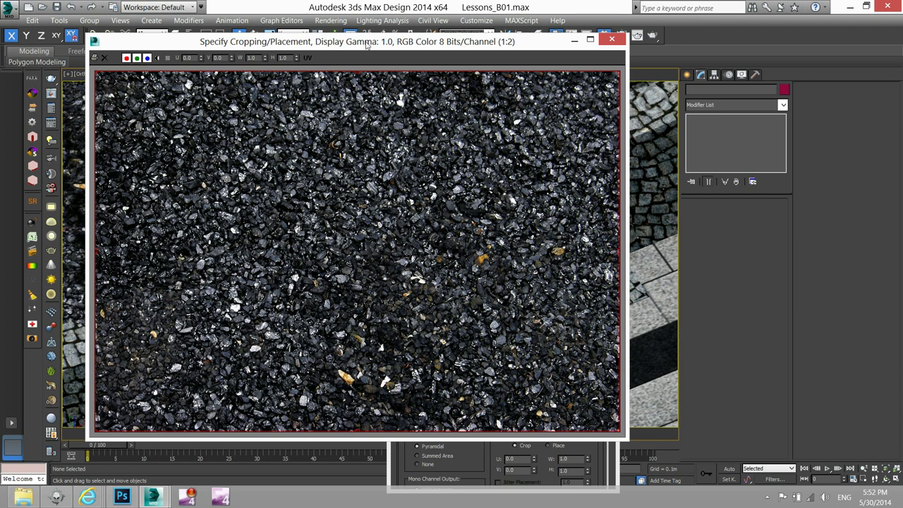
{"action": "left_click_drag", "start_coordinate": [369, 44], "coordinate": [783, 35]}
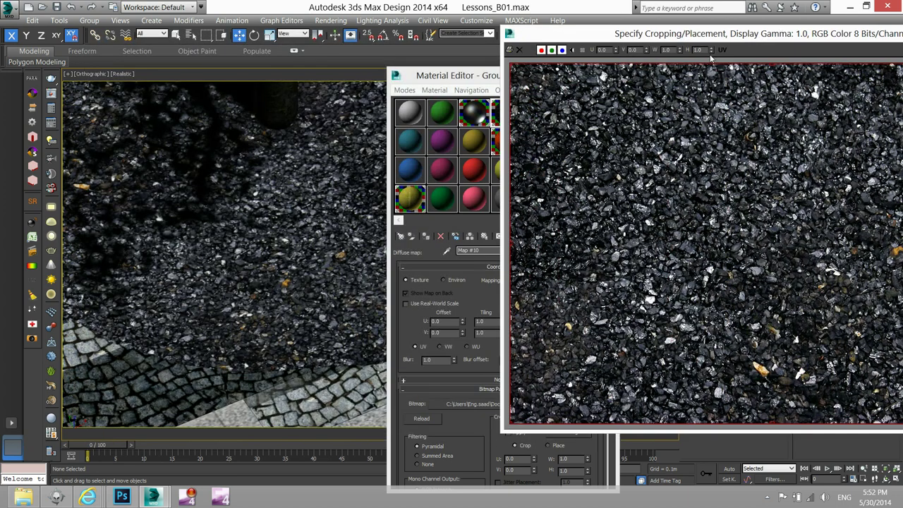
{"action": "left_click_drag", "start_coordinate": [724, 39], "coordinate": [345, 60]}
{"action": "left_click", "coordinate": [639, 54]}
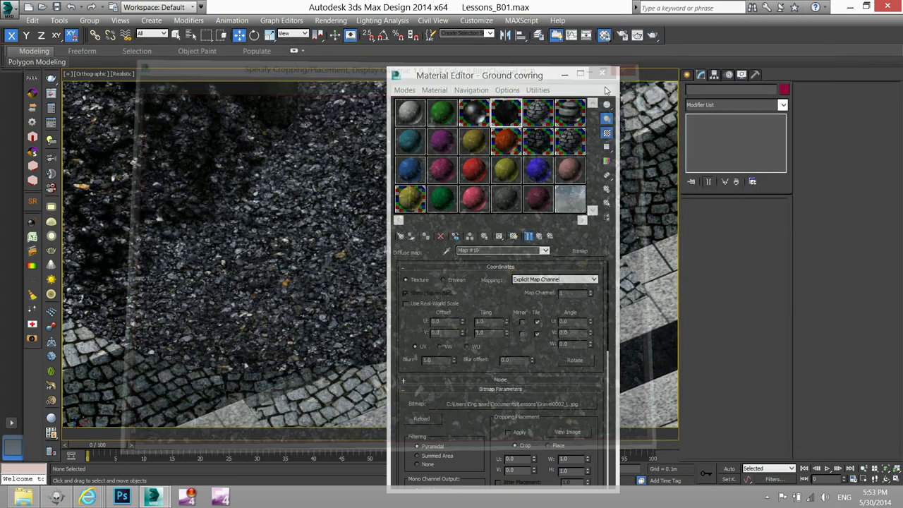
- Return to the map list and open the Gravel0002_1-b.jpg bump map settings
{"action": "scroll", "coordinate": [487, 423], "scroll_direction": "down", "scroll_amount": 3}
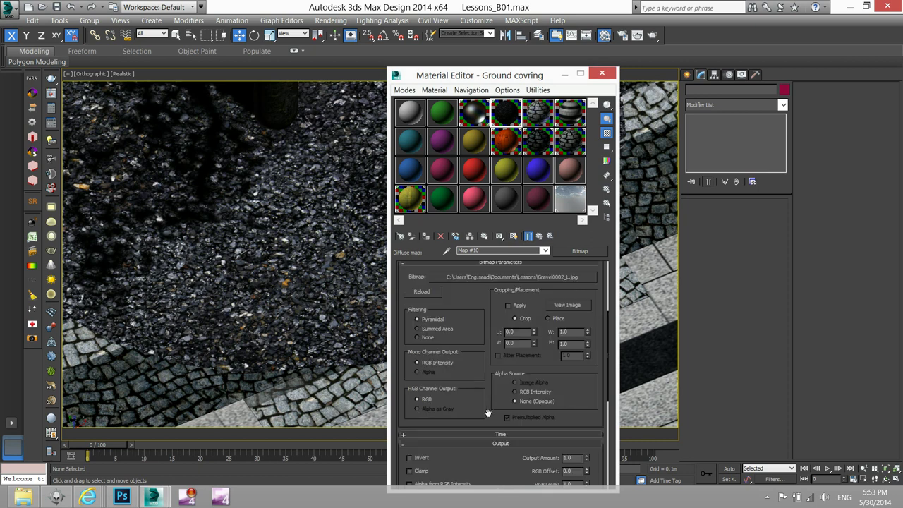
{"action": "left_click", "coordinate": [539, 236]}
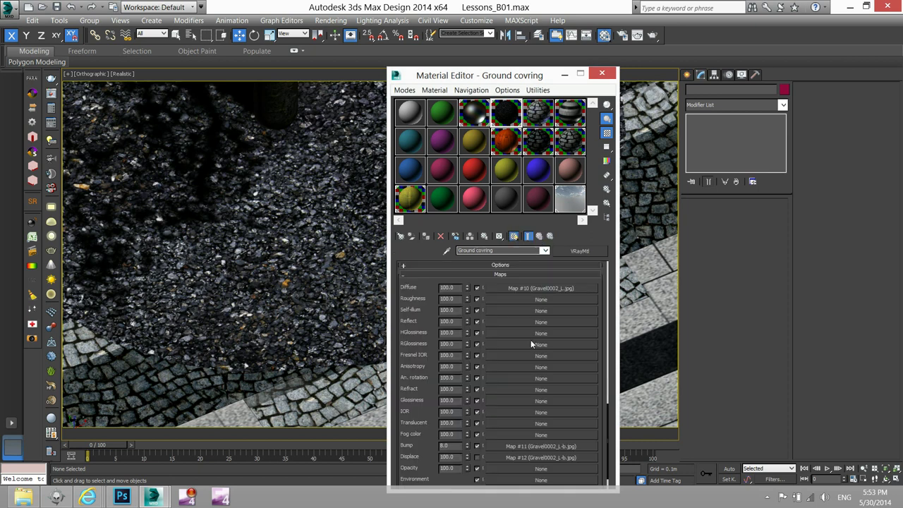
{"action": "left_click", "coordinate": [520, 446]}
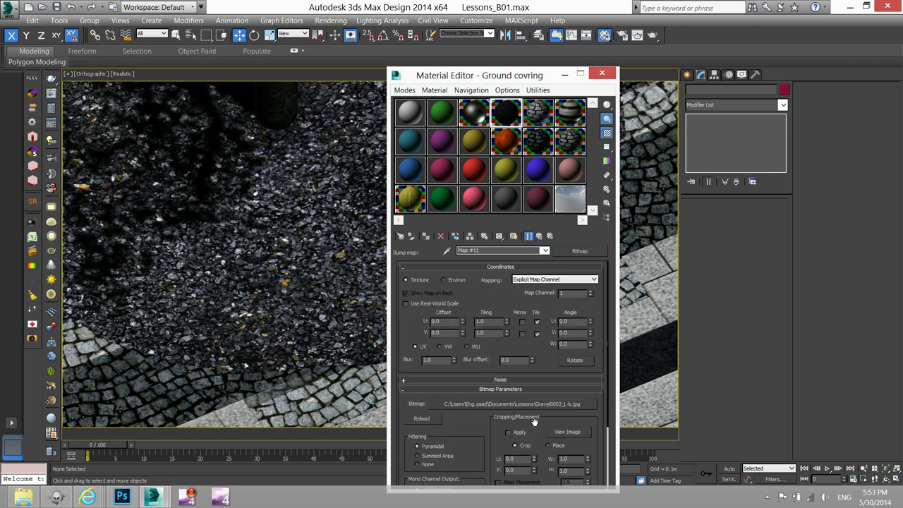
- Preview the gravel bump map image of the Ground covring material
{"action": "left_click", "coordinate": [557, 431]}
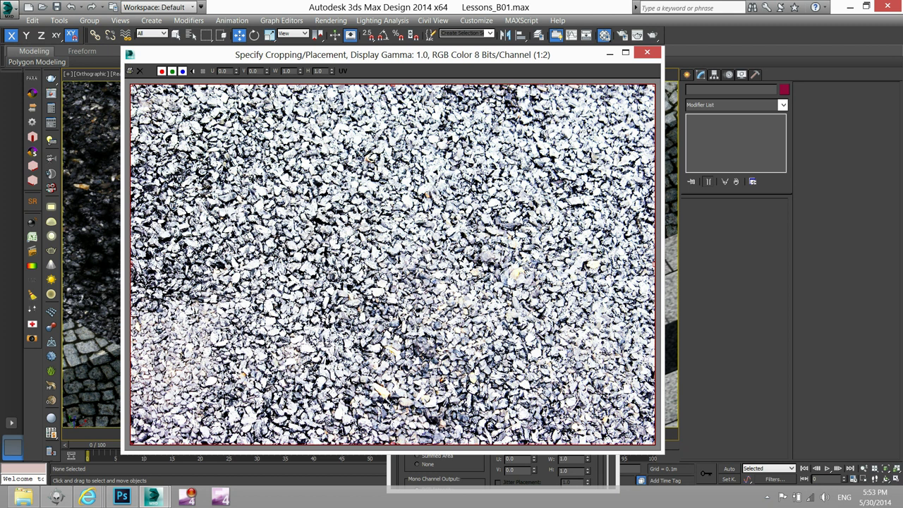
{"action": "left_click", "coordinate": [644, 55]}
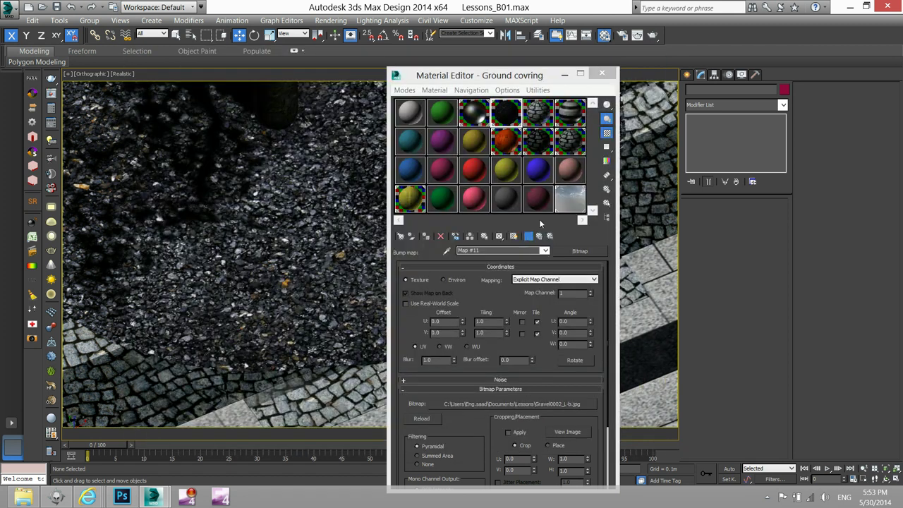
{"action": "left_click", "coordinate": [539, 236]}
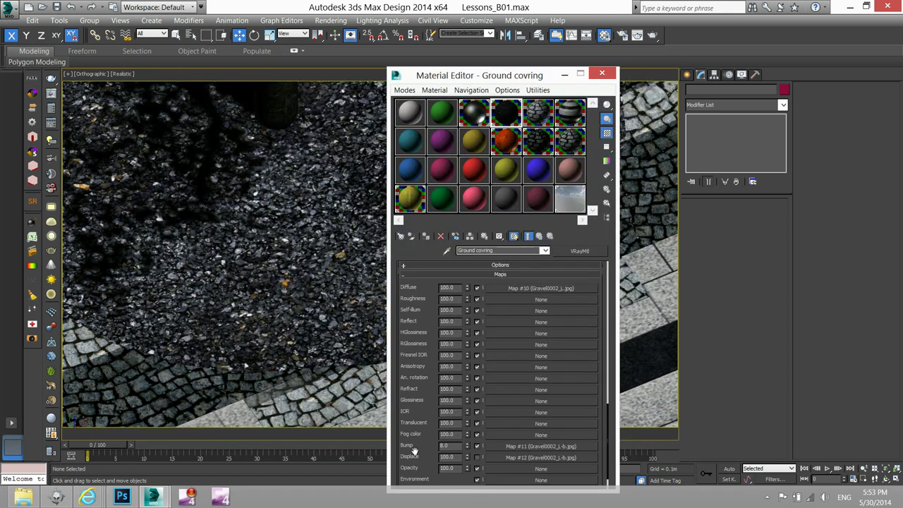
- Preview the Gravel0002_1-b.jpg displacement image, then select the gravel ground object
{"action": "scroll", "coordinate": [417, 404], "scroll_direction": "down", "scroll_amount": 2}
{"action": "left_click", "coordinate": [547, 429]}
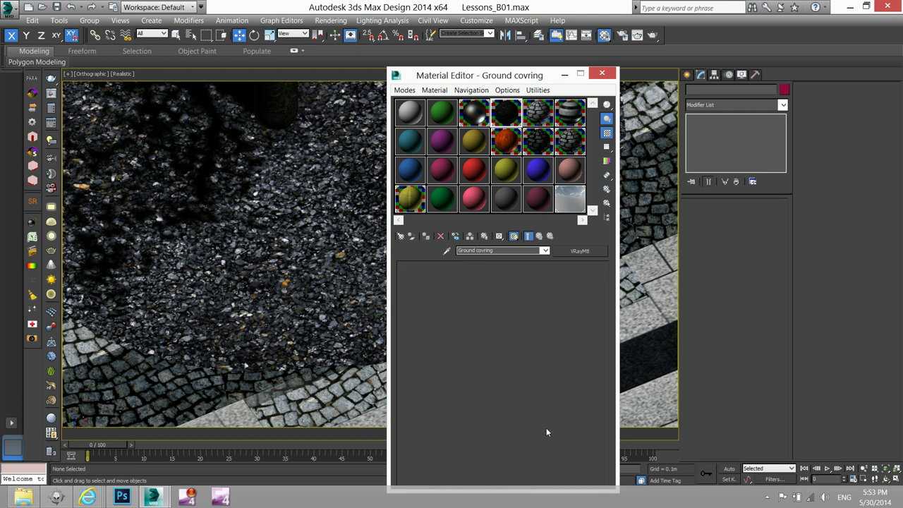
{"action": "left_click", "coordinate": [568, 431]}
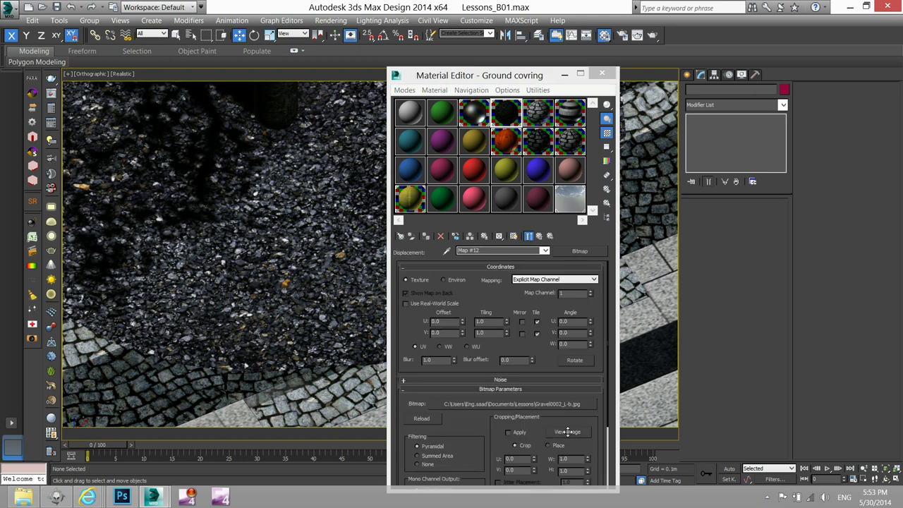
{"action": "left_click", "coordinate": [646, 53]}
{"action": "left_click", "coordinate": [541, 236]}
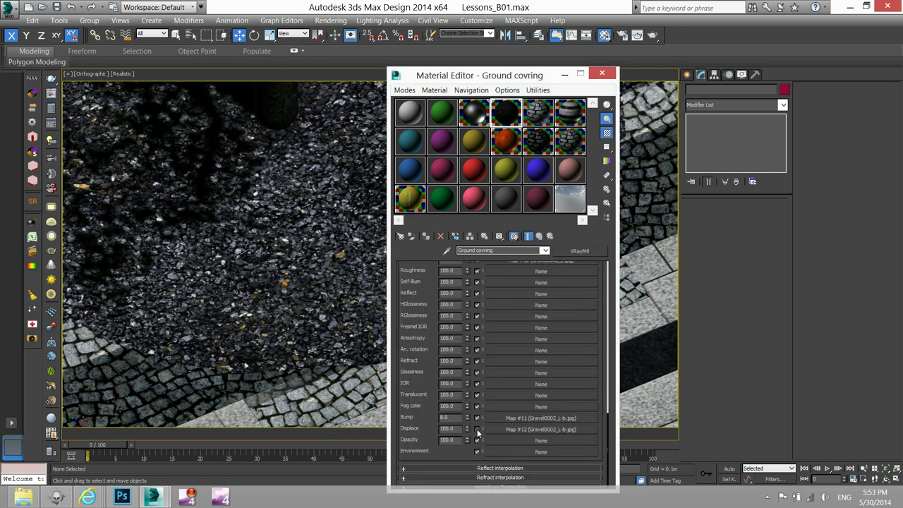
{"action": "left_click", "coordinate": [299, 255]}
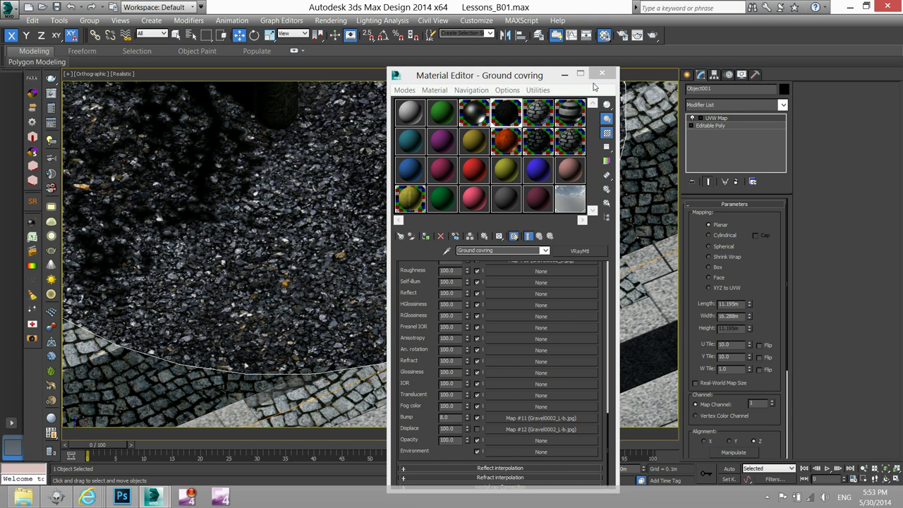
- Add VRayDisplacementMod to the gravel object, keeping 2D landscape mapping
{"action": "left_click", "coordinate": [728, 103]}
{"action": "scroll", "coordinate": [727, 103], "scroll_direction": "down", "scroll_amount": 2}
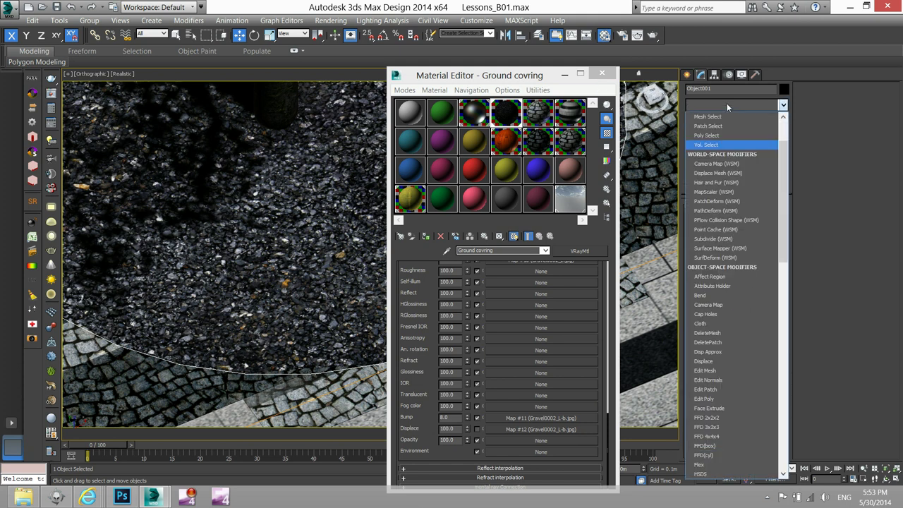
{"action": "key", "text": "r"}
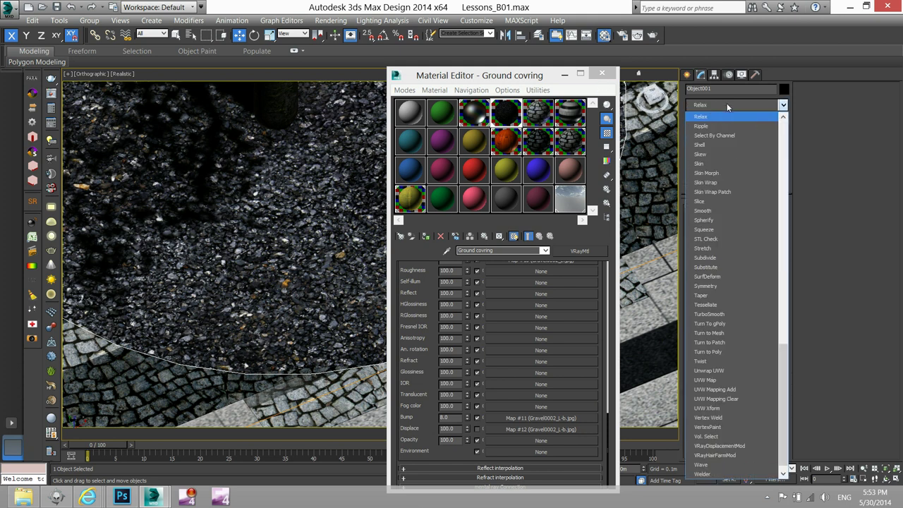
{"action": "key", "text": "v"}
{"action": "key", "text": "r"}
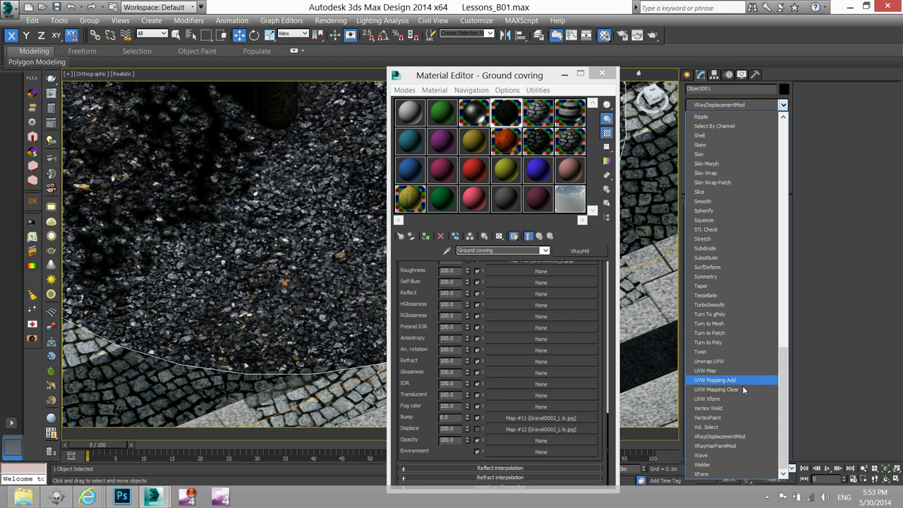
{"action": "left_click", "coordinate": [737, 436]}
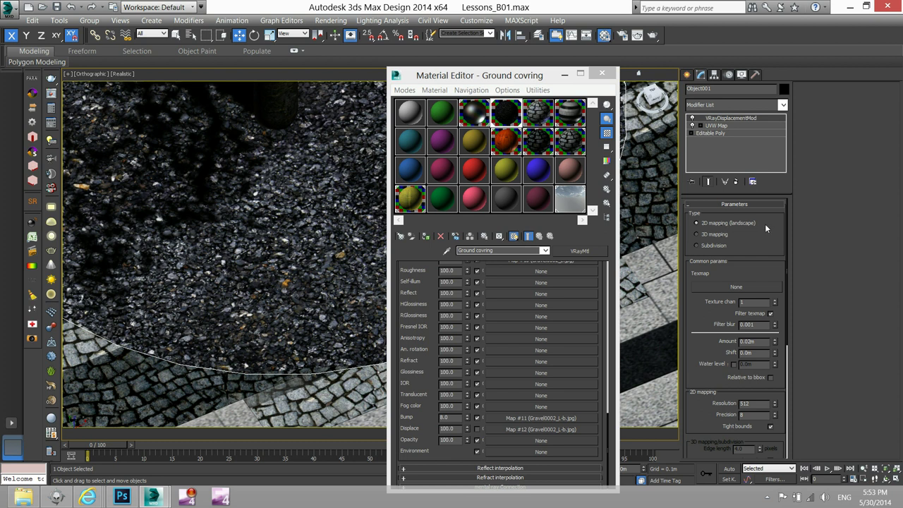
{"action": "left_click", "coordinate": [711, 234]}
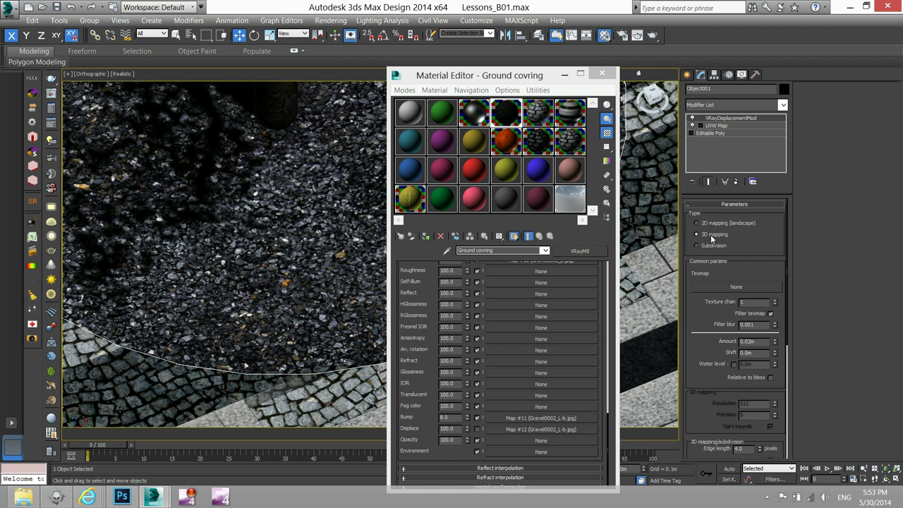
{"action": "left_click", "coordinate": [698, 223]}
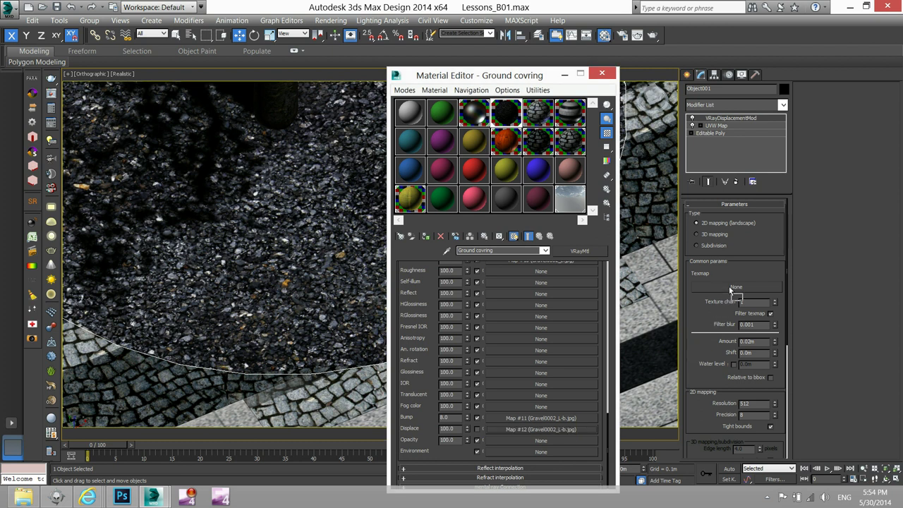
- Instance displacement Map #12 (Gravel0002_1-b.jpg) as the modifier's texmap and close the Material Editor
{"action": "left_click_drag", "start_coordinate": [728, 286], "coordinate": [729, 286]}
{"action": "left_click", "coordinate": [438, 281]}
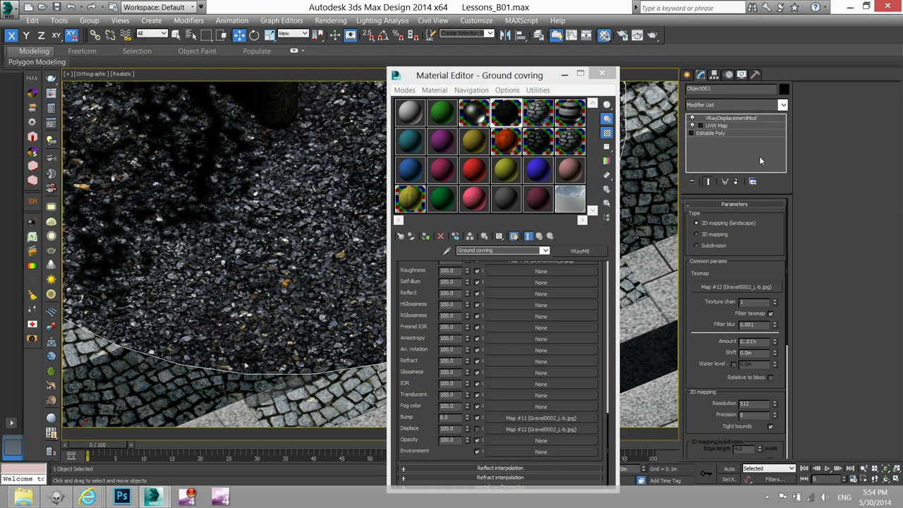
{"action": "left_click", "coordinate": [598, 74]}
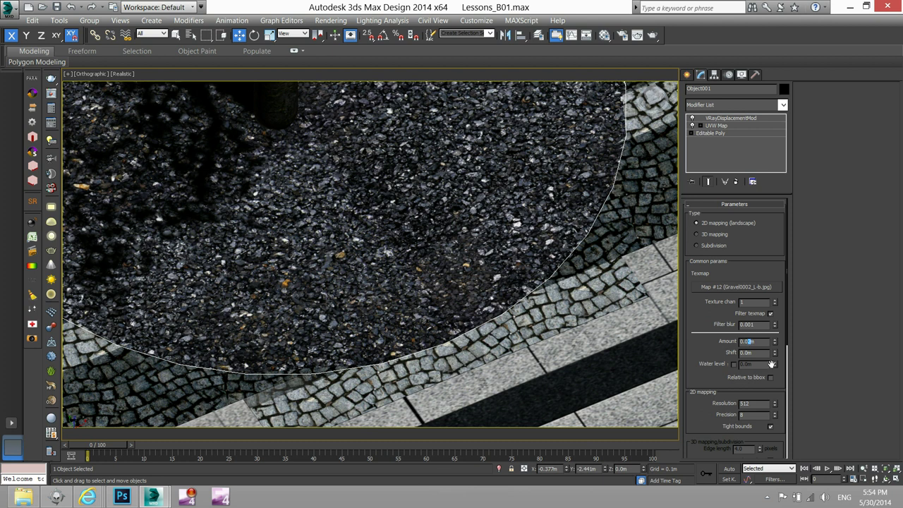
- Set the displacement amount to 0.01m and move VRayDisplacementMod below UVW Map
{"action": "double_click", "coordinate": [752, 341]}
{"action": "left_click", "coordinate": [733, 118]}
{"action": "left_click_drag", "start_coordinate": [733, 119], "coordinate": [731, 134]}
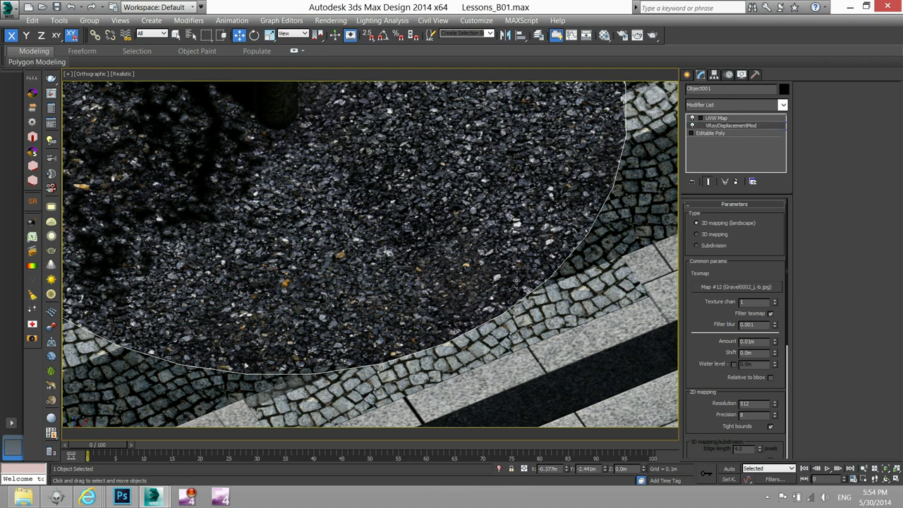
- Zoom and orbit the viewport to inspect the displaced gravel tree pits
{"action": "scroll", "coordinate": [480, 280], "scroll_direction": "down", "scroll_amount": 4}
{"action": "scroll", "coordinate": [480, 279], "scroll_direction": "down", "scroll_amount": 2}
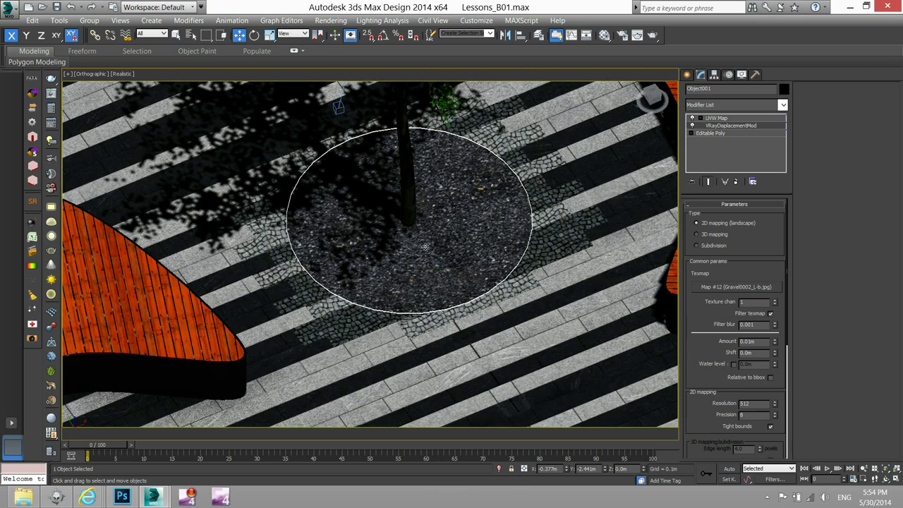
{"action": "scroll", "coordinate": [426, 247], "scroll_direction": "down", "scroll_amount": 3}
{"action": "scroll", "coordinate": [408, 248], "scroll_direction": "up", "scroll_amount": 3}
{"action": "scroll", "coordinate": [408, 248], "scroll_direction": "up", "scroll_amount": 2}
{"action": "scroll", "coordinate": [403, 225], "scroll_direction": "up", "scroll_amount": 2}
{"action": "scroll", "coordinate": [394, 198], "scroll_direction": "down", "scroll_amount": 7}
{"action": "scroll", "coordinate": [392, 198], "scroll_direction": "up", "scroll_amount": 1}
{"action": "scroll", "coordinate": [384, 200], "scroll_direction": "up", "scroll_amount": 2}
{"action": "scroll", "coordinate": [370, 203], "scroll_direction": "up", "scroll_amount": 3}
{"action": "scroll", "coordinate": [358, 205], "scroll_direction": "up", "scroll_amount": 1}
{"action": "scroll", "coordinate": [358, 205], "scroll_direction": "down", "scroll_amount": 8}
{"action": "scroll", "coordinate": [345, 204], "scroll_direction": "up", "scroll_amount": 1}
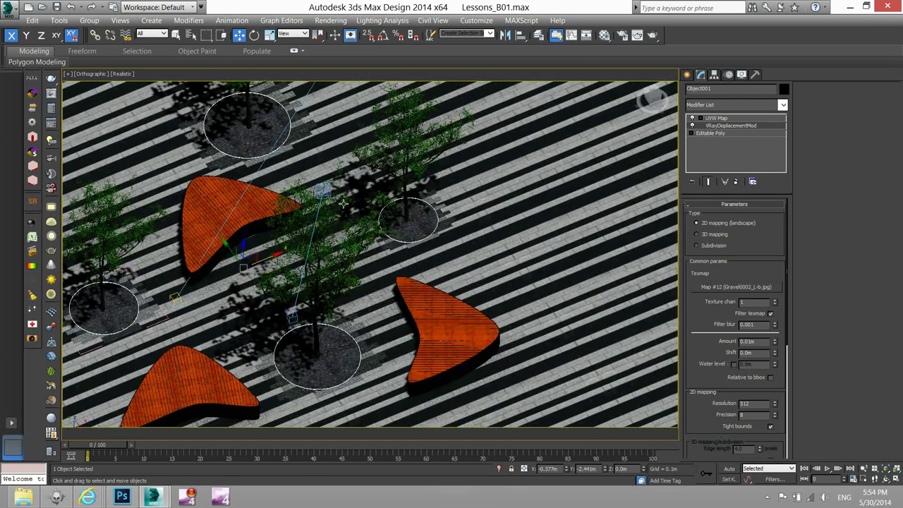
{"action": "scroll", "coordinate": [392, 235], "scroll_direction": "up", "scroll_amount": 4}
{"action": "scroll", "coordinate": [412, 228], "scroll_direction": "up", "scroll_amount": 2}
{"action": "scroll", "coordinate": [451, 233], "scroll_direction": "up", "scroll_amount": 2}
{"action": "scroll", "coordinate": [476, 234], "scroll_direction": "down", "scroll_amount": 2}
{"action": "scroll", "coordinate": [458, 236], "scroll_direction": "down", "scroll_amount": 2}
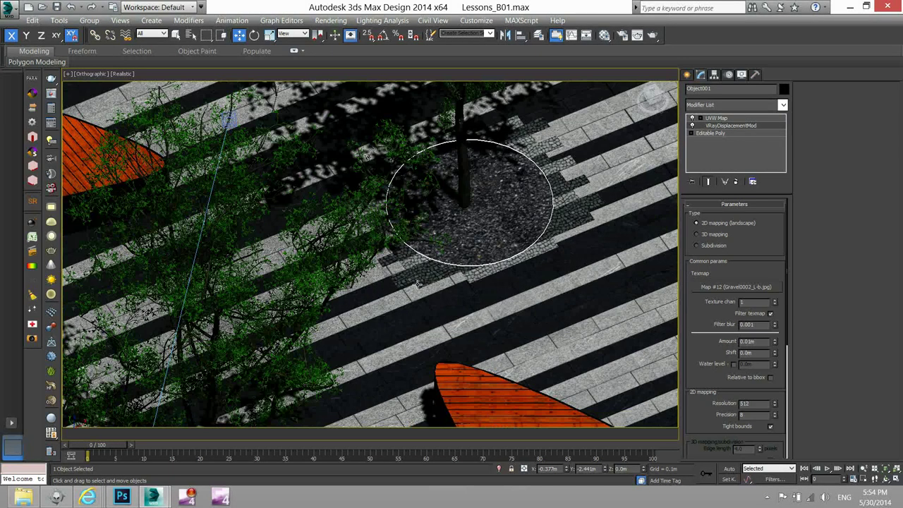
{"action": "scroll", "coordinate": [430, 240], "scroll_direction": "down", "scroll_amount": 2}
{"action": "scroll", "coordinate": [406, 244], "scroll_direction": "down", "scroll_amount": 2}
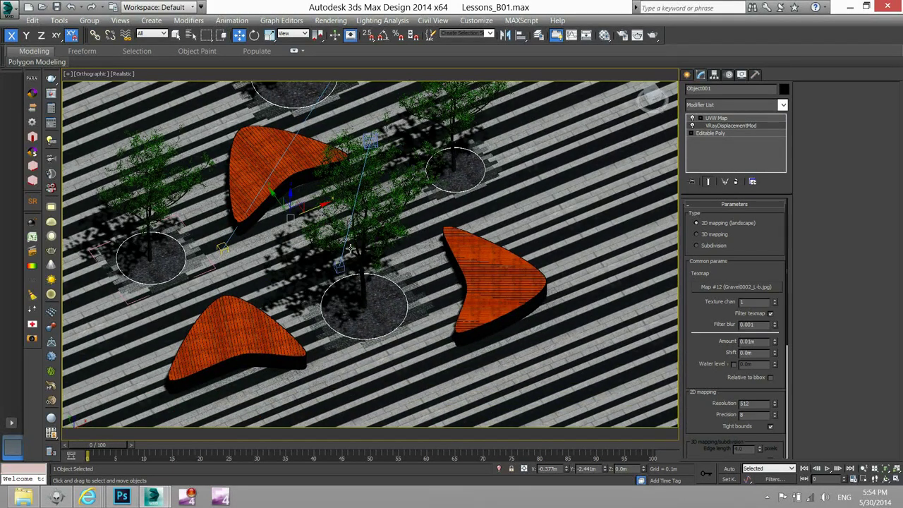
{"action": "scroll", "coordinate": [371, 305], "scroll_direction": "down", "scroll_amount": 2}
{"action": "scroll", "coordinate": [376, 308], "scroll_direction": "up", "scroll_amount": 1}
{"action": "scroll", "coordinate": [376, 304], "scroll_direction": "up", "scroll_amount": 1}
{"action": "scroll", "coordinate": [376, 304], "scroll_direction": "up", "scroll_amount": 2}
{"action": "scroll", "coordinate": [376, 305], "scroll_direction": "up", "scroll_amount": 3}
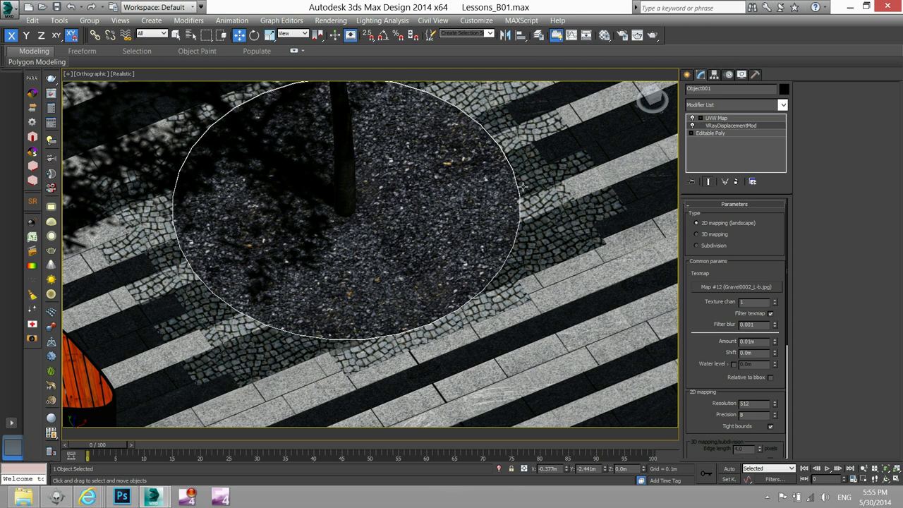
{"action": "middle_click_drag", "start_coordinate": [493, 118], "coordinate": [508, 202], "text": "alt"}
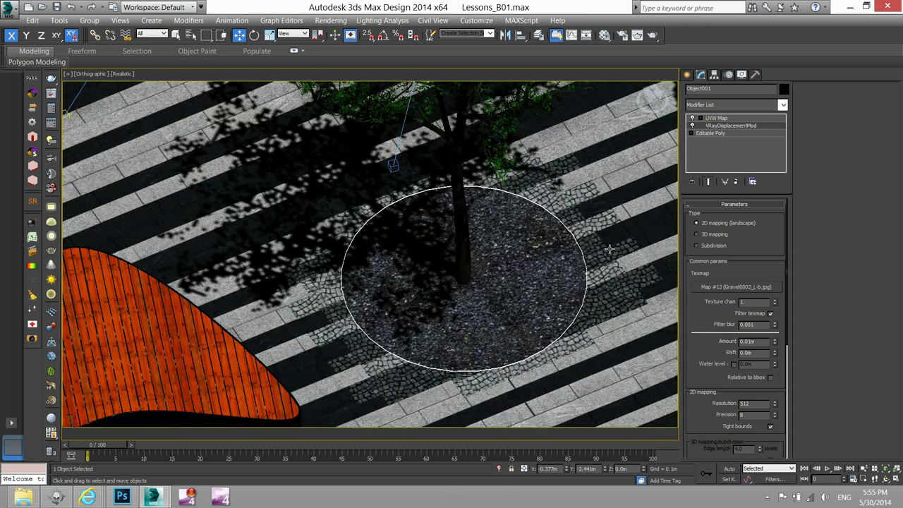
{"action": "scroll", "coordinate": [508, 203], "scroll_direction": "up", "scroll_amount": 2}
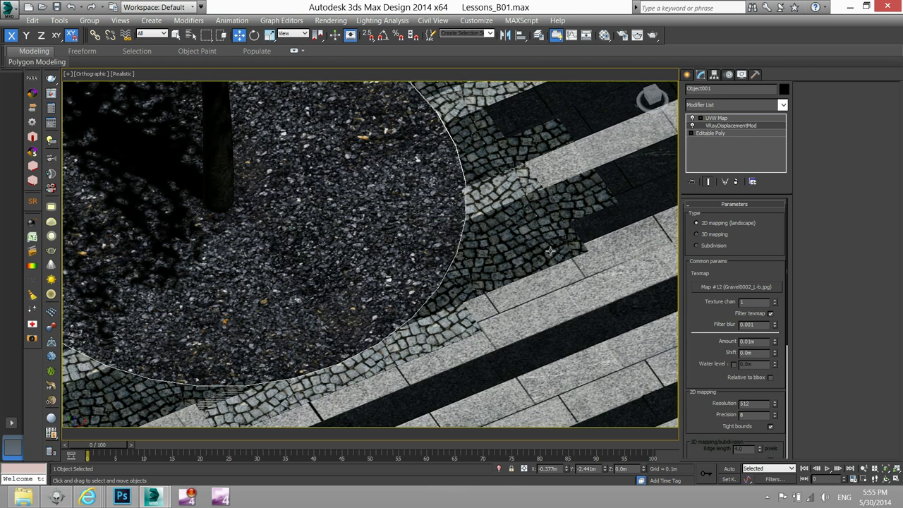
{"action": "scroll", "coordinate": [550, 254], "scroll_direction": "down", "scroll_amount": 4}
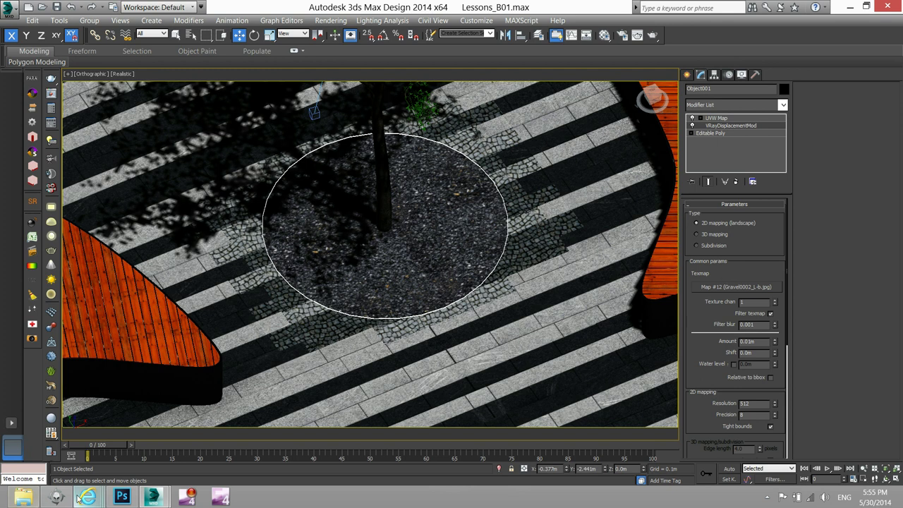
- View the Landezine Town Hall Square Solingen photo, then minimize Internet Explorer
{"action": "right_click", "coordinate": [87, 496]}
{"action": "mouse_move", "coordinate": [162, 301]}
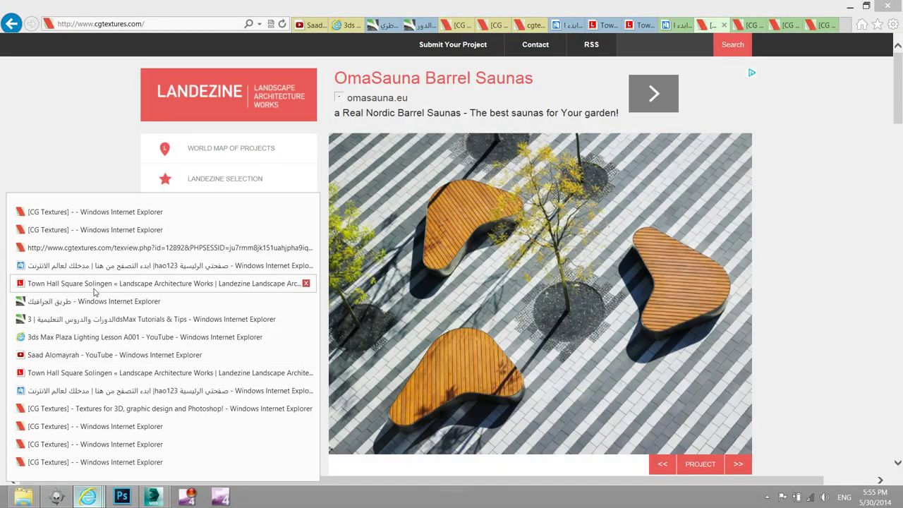
{"action": "left_click", "coordinate": [94, 283]}
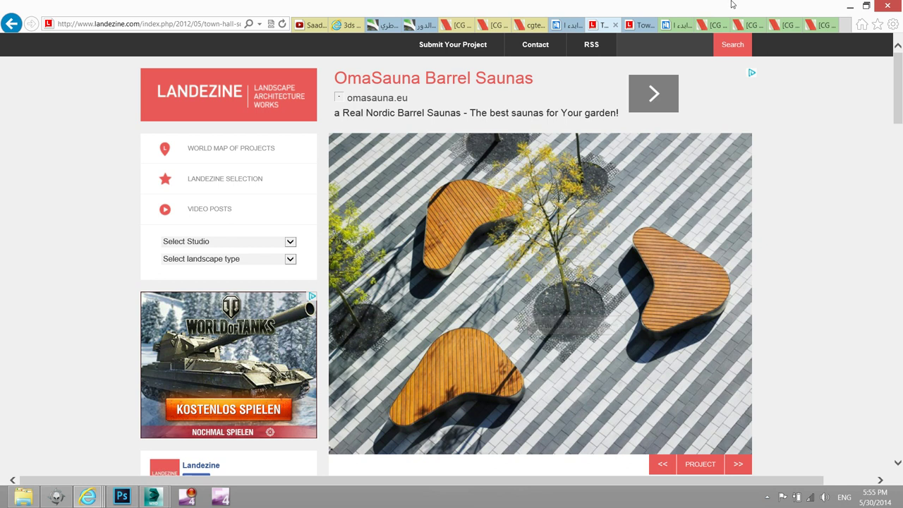
{"action": "left_click", "coordinate": [848, 12]}
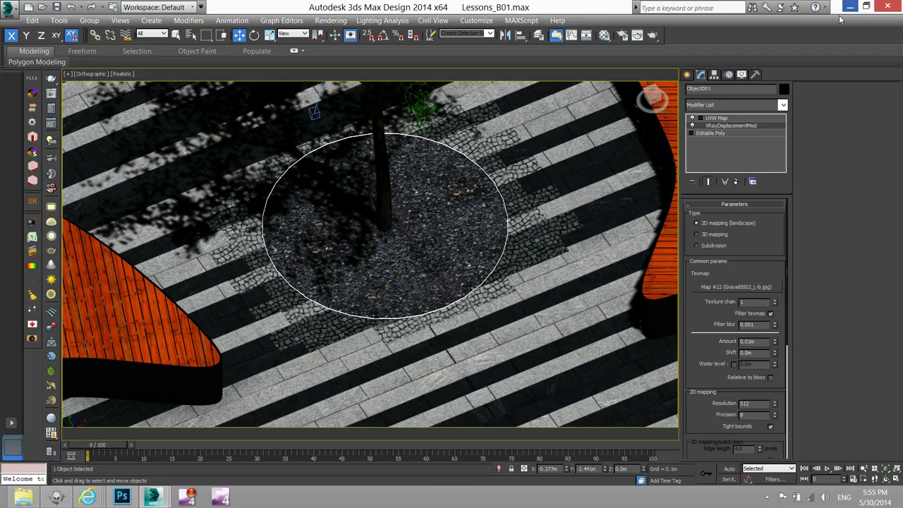
- Select tree border plane Plane001 and bring up its Tree Border-2 material in the Material Editor
{"action": "left_click", "coordinate": [520, 207]}
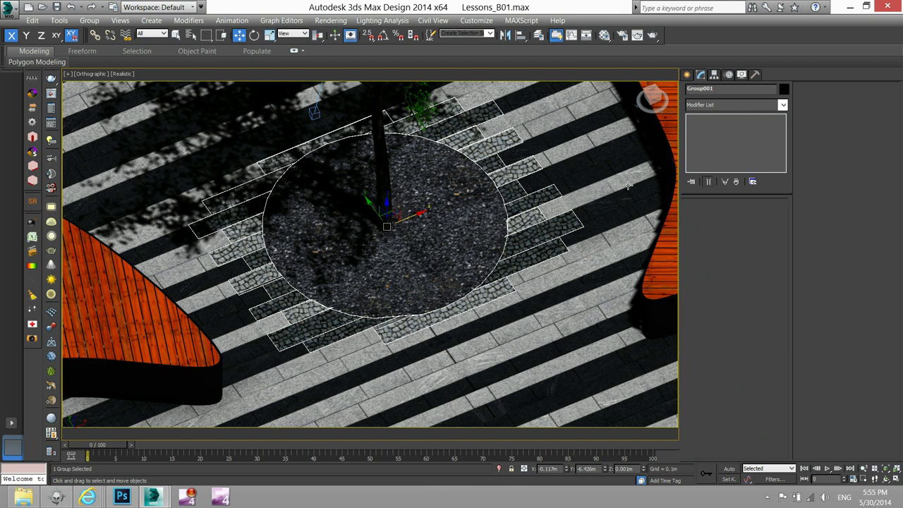
{"action": "left_click", "coordinate": [543, 294]}
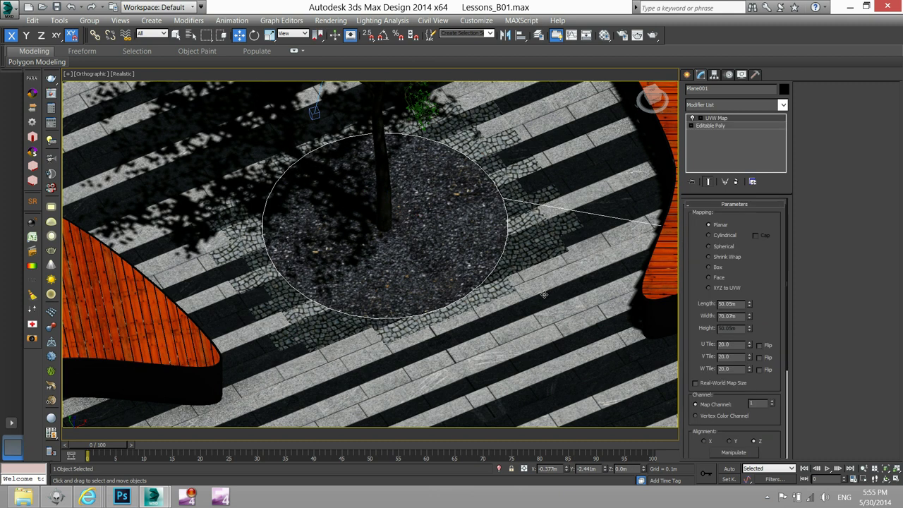
{"action": "left_click", "coordinate": [604, 34]}
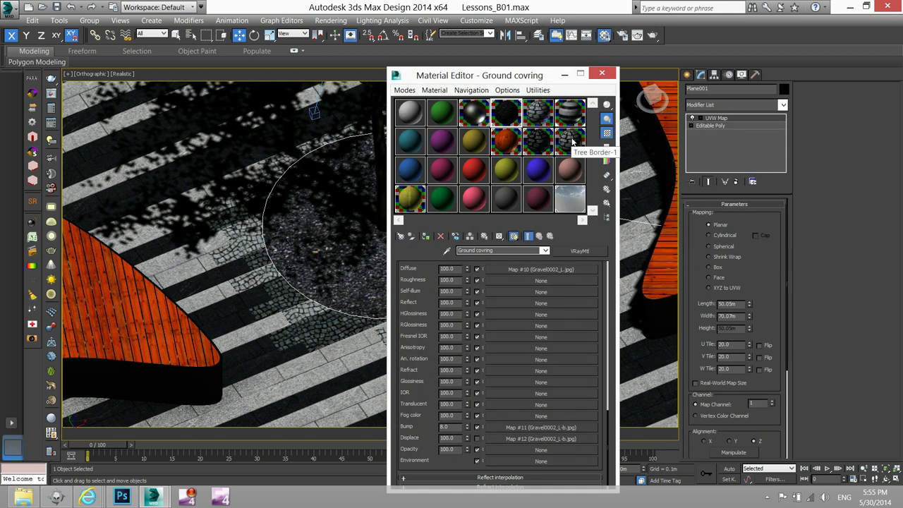
{"action": "left_click", "coordinate": [571, 141]}
{"action": "left_click", "coordinate": [539, 141]}
{"action": "left_click", "coordinate": [571, 141]}
{"action": "left_click", "coordinate": [541, 143]}
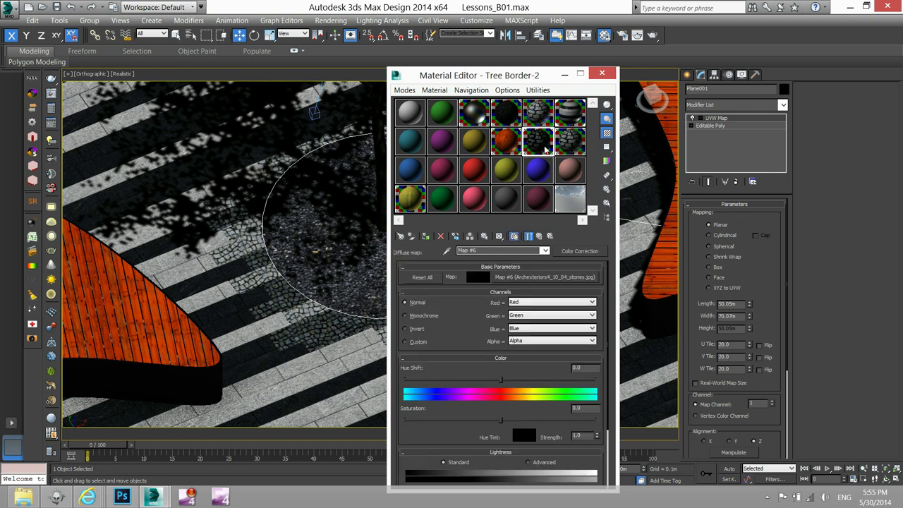
{"action": "left_click", "coordinate": [541, 237]}
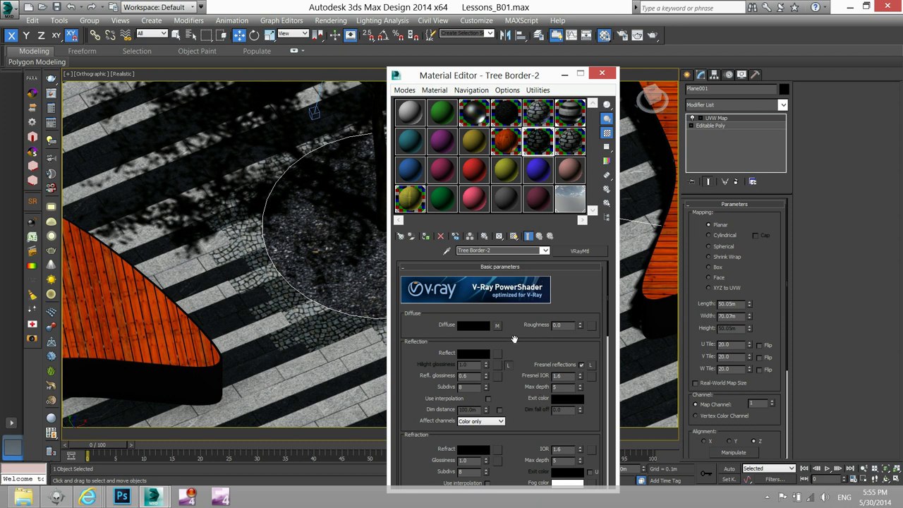
- Preview the Archexteriors4_10_04_stones.jpg bitmap inside Tree Border-2's diffuse colour correction map
{"action": "left_click", "coordinate": [497, 326]}
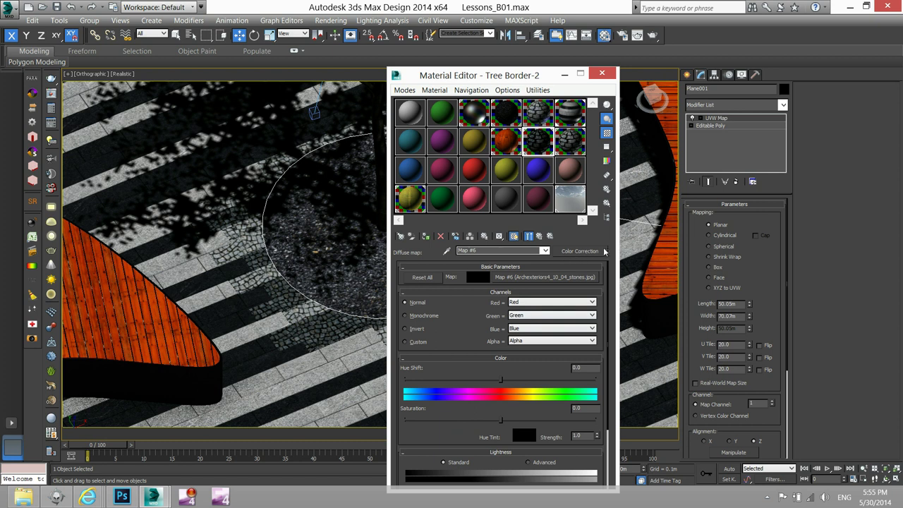
{"action": "left_click", "coordinate": [540, 235]}
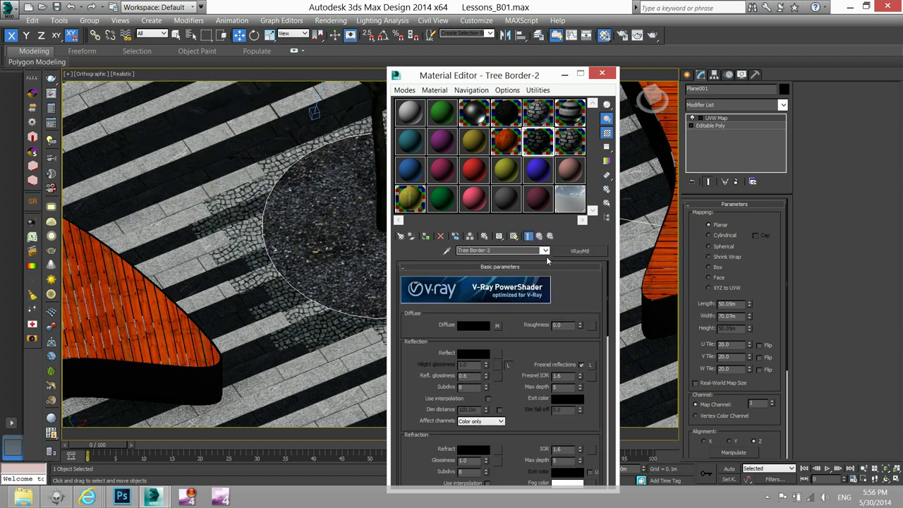
{"action": "left_click", "coordinate": [498, 326]}
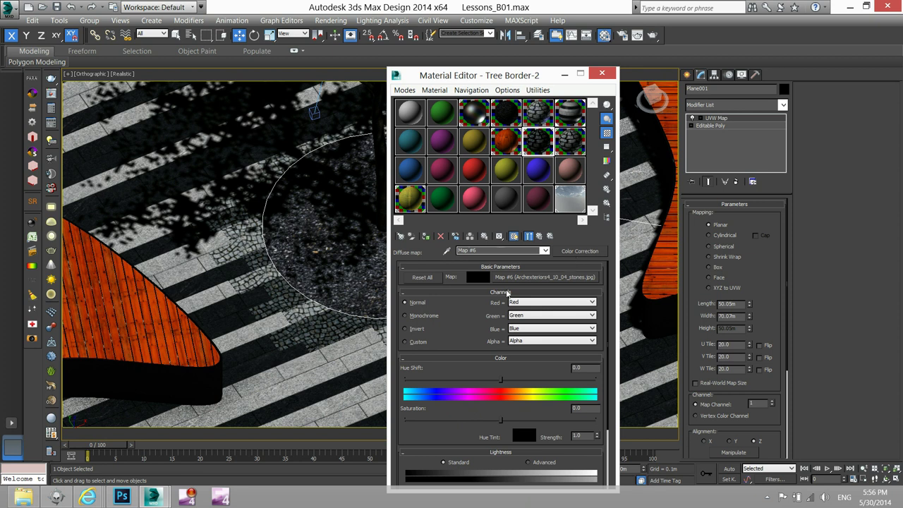
{"action": "left_click", "coordinate": [523, 277]}
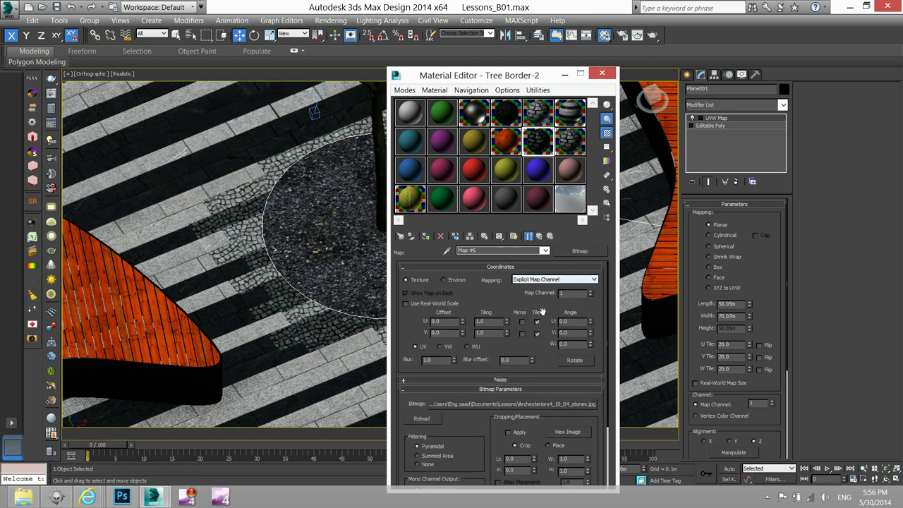
{"action": "scroll", "coordinate": [539, 303], "scroll_direction": "down", "scroll_amount": 3}
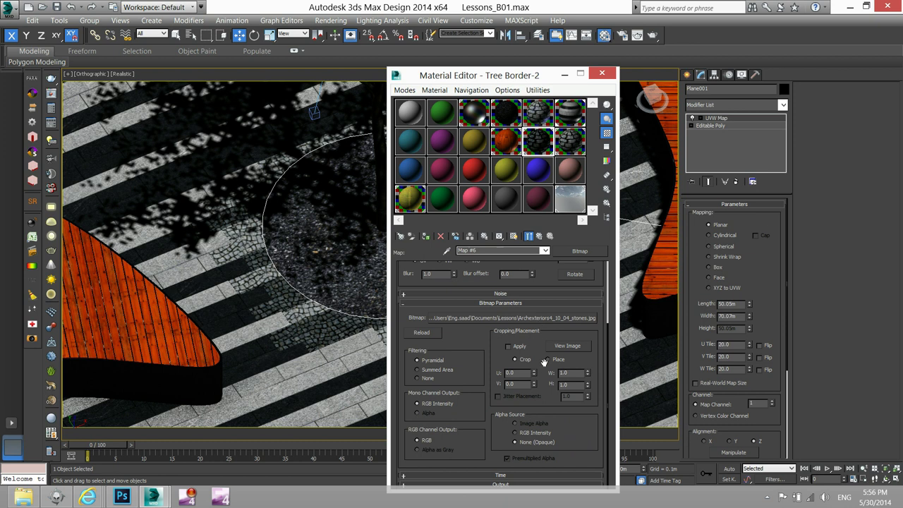
{"action": "left_click", "coordinate": [569, 346]}
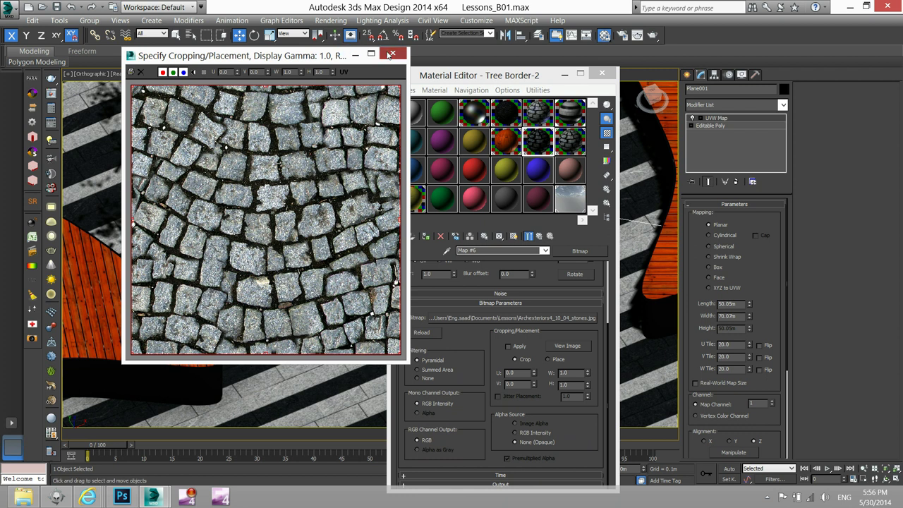
{"action": "left_click", "coordinate": [391, 55]}
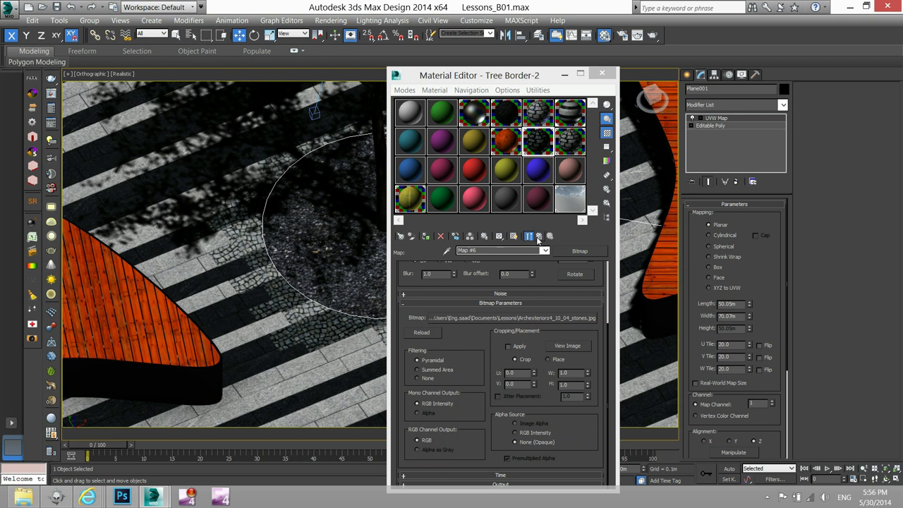
- Raise the cobblestone colour correction saturation to 0.247 and compare it against Tree Border-1
{"action": "left_click", "coordinate": [538, 237]}
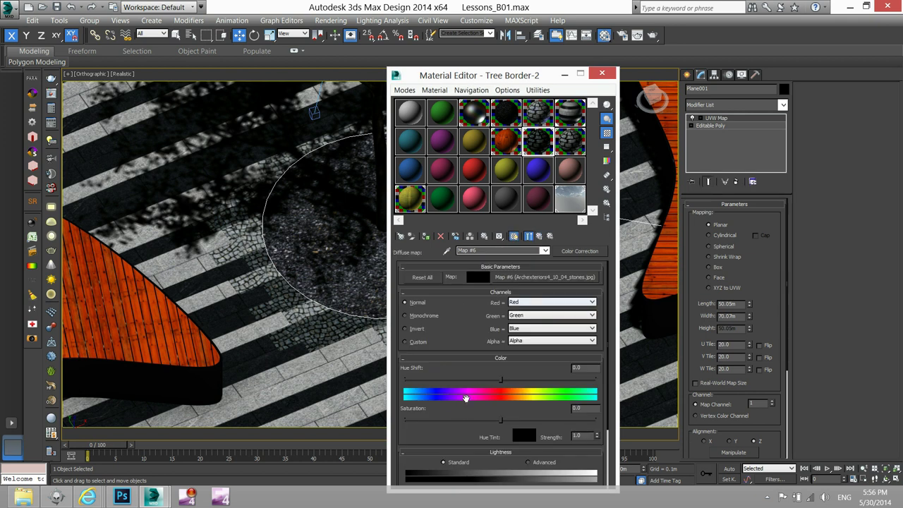
{"action": "left_click_drag", "start_coordinate": [472, 419], "coordinate": [502, 420]}
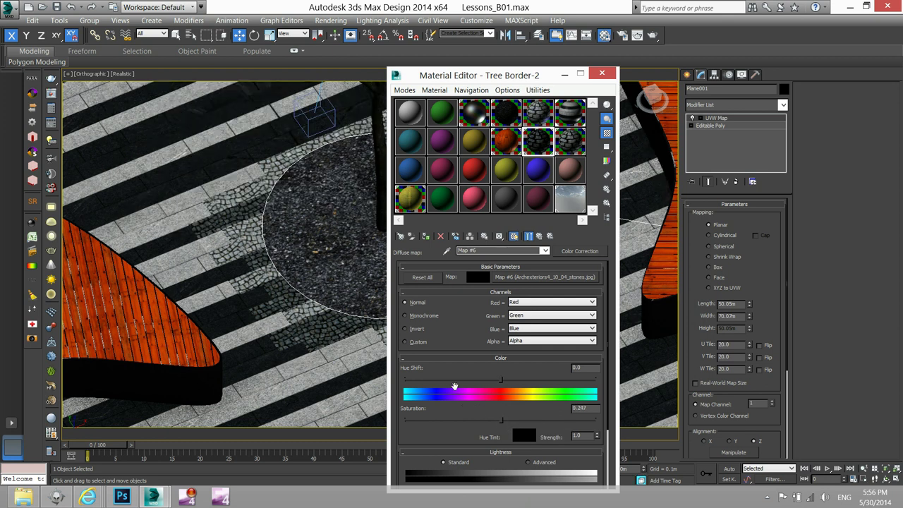
{"action": "scroll", "coordinate": [459, 372], "scroll_direction": "down", "scroll_amount": 3}
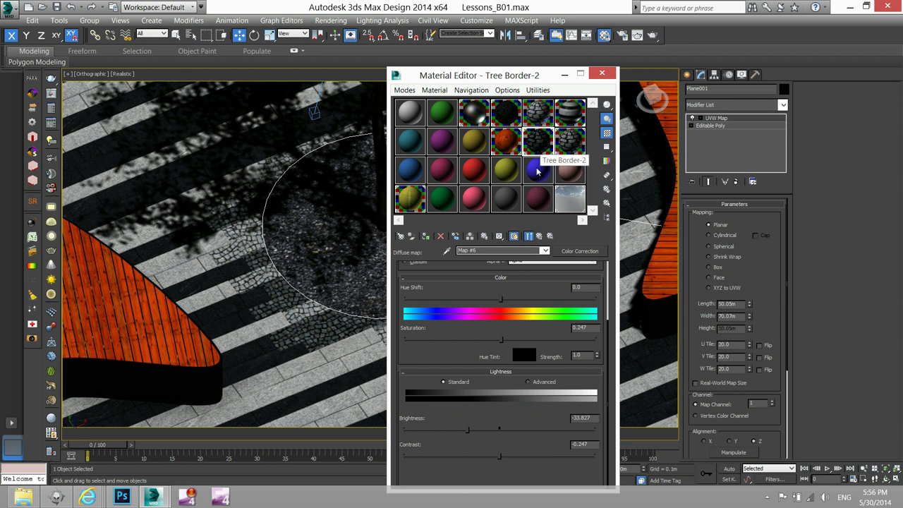
{"action": "left_click", "coordinate": [573, 141]}
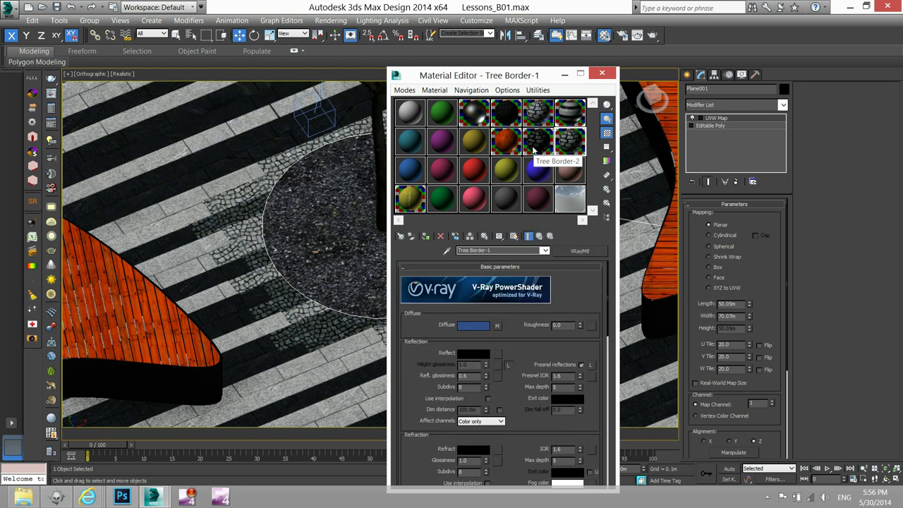
{"action": "left_click", "coordinate": [538, 141]}
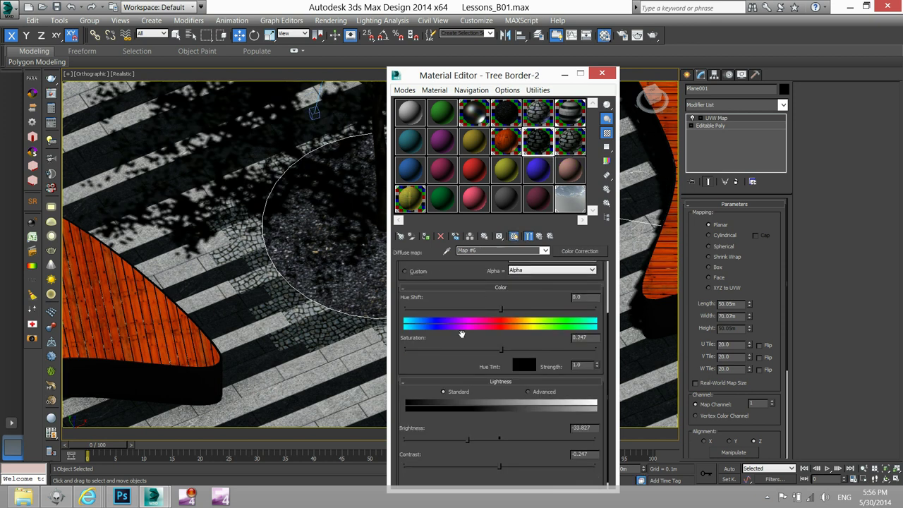
{"action": "scroll", "coordinate": [462, 340], "scroll_direction": "down", "scroll_amount": 3}
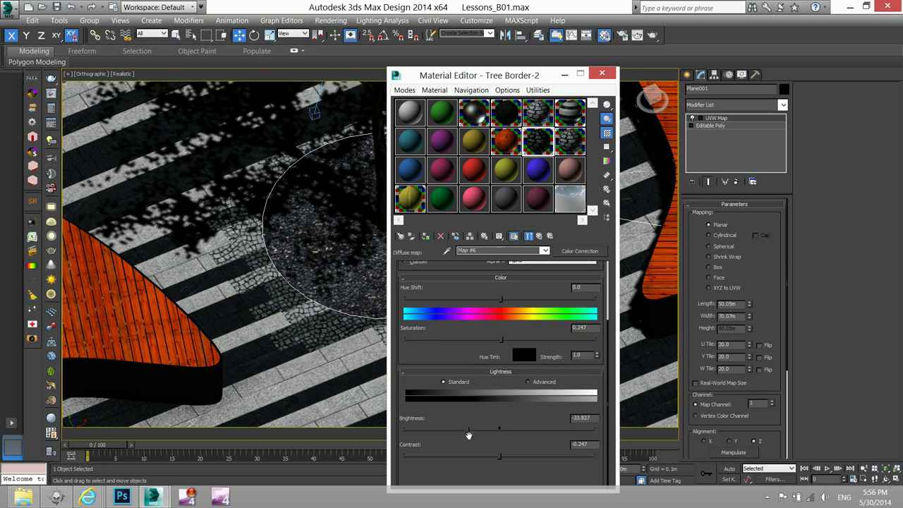
{"action": "left_click", "coordinate": [572, 151]}
{"action": "left_click", "coordinate": [537, 141]}
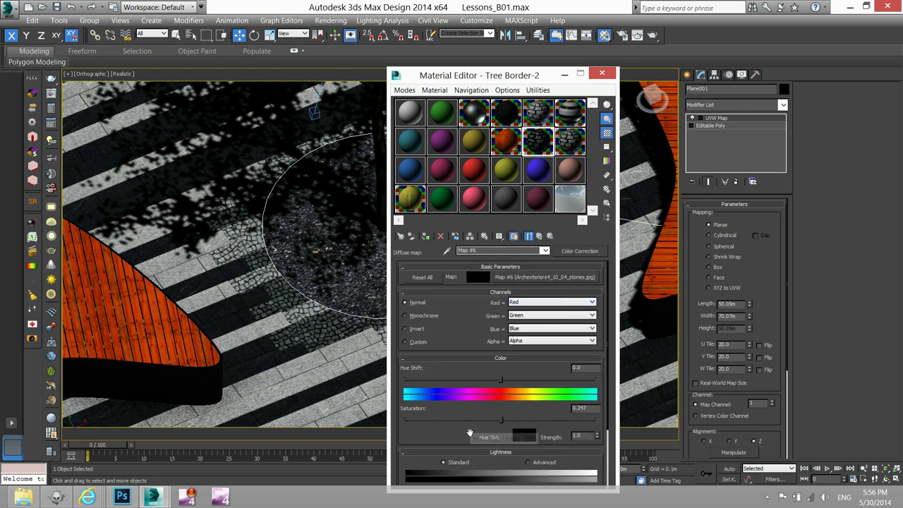
{"action": "scroll", "coordinate": [470, 430], "scroll_direction": "down", "scroll_amount": 2}
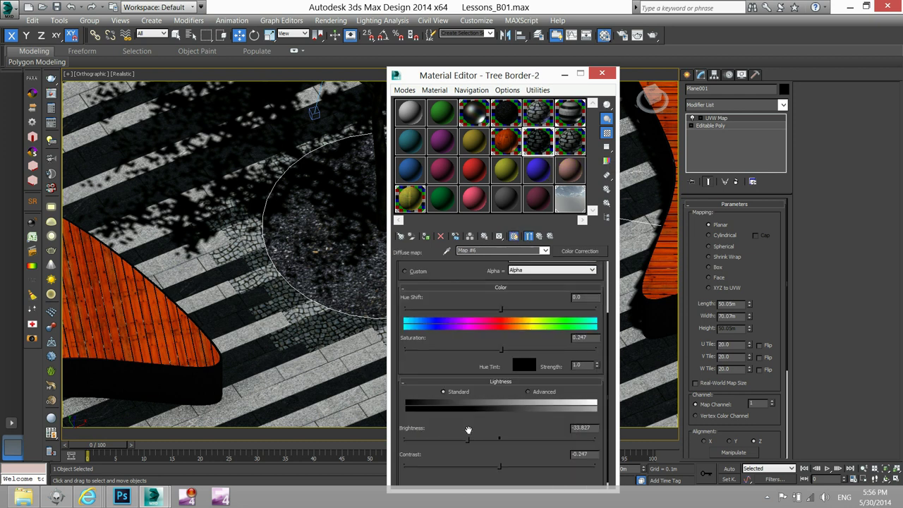
- Show Tree Border-1's Maps rollout with its stones bump and displacement maps
{"action": "left_click", "coordinate": [568, 144]}
{"action": "scroll", "coordinate": [511, 326], "scroll_direction": "down", "scroll_amount": 4}
{"action": "scroll", "coordinate": [511, 326], "scroll_direction": "down", "scroll_amount": 3}
{"action": "scroll", "coordinate": [511, 339], "scroll_direction": "down", "scroll_amount": 3}
{"action": "scroll", "coordinate": [512, 367], "scroll_direction": "down", "scroll_amount": 3}
{"action": "scroll", "coordinate": [512, 400], "scroll_direction": "down", "scroll_amount": 3}
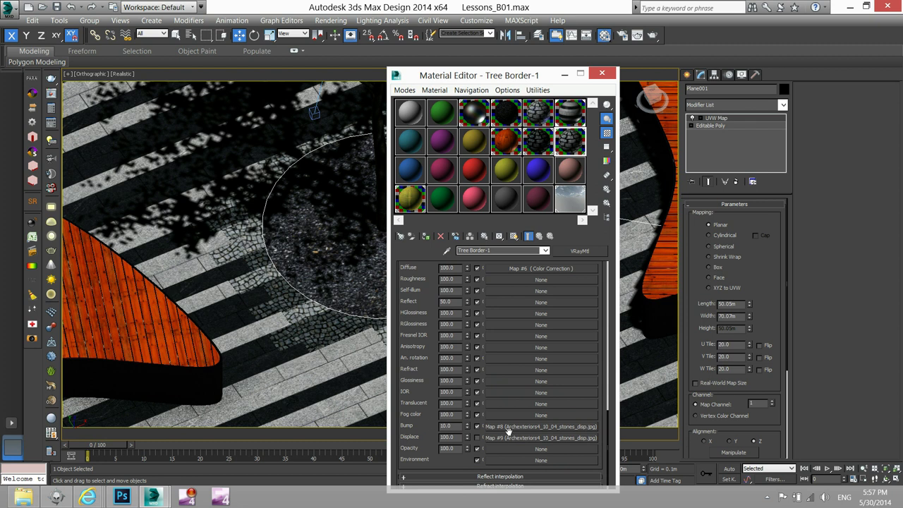
- Preview Tree Border-1's stones_disp bump image, then uncheck its Displace map
{"action": "left_click", "coordinate": [508, 428]}
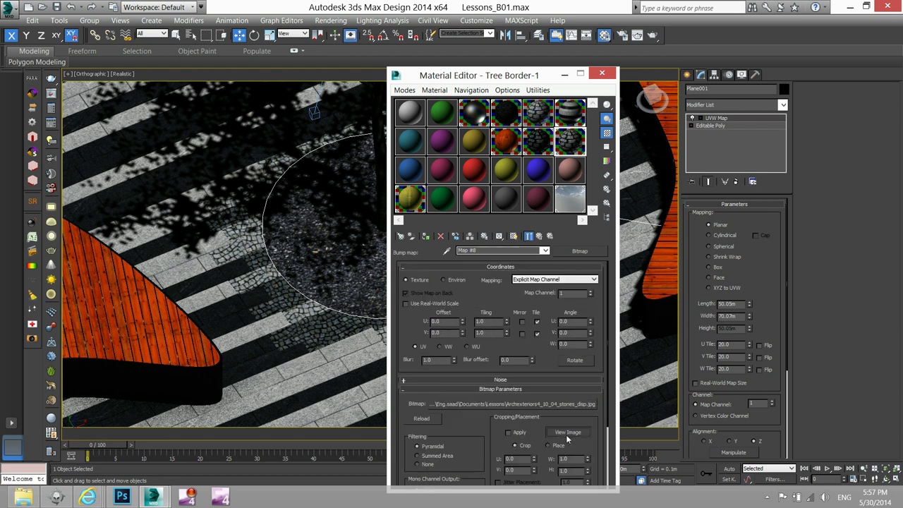
{"action": "left_click", "coordinate": [566, 435]}
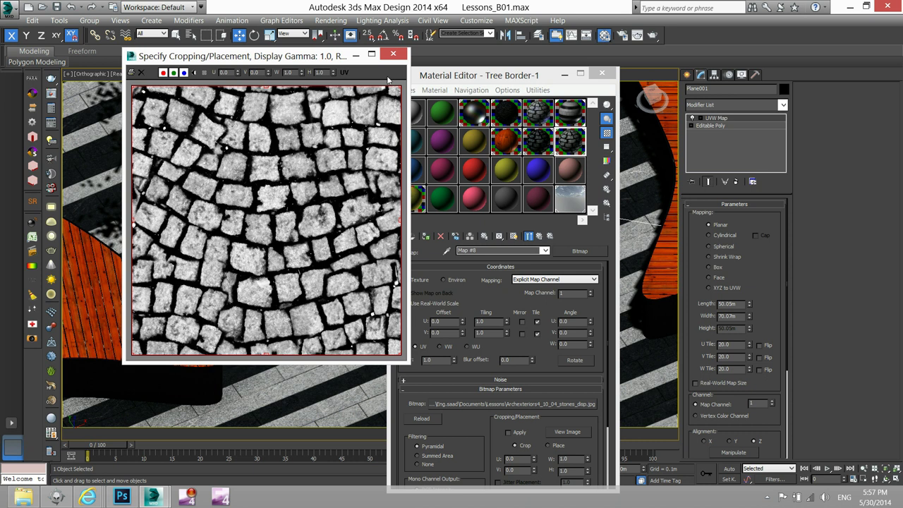
{"action": "left_click", "coordinate": [393, 55]}
{"action": "left_click", "coordinate": [528, 237]}
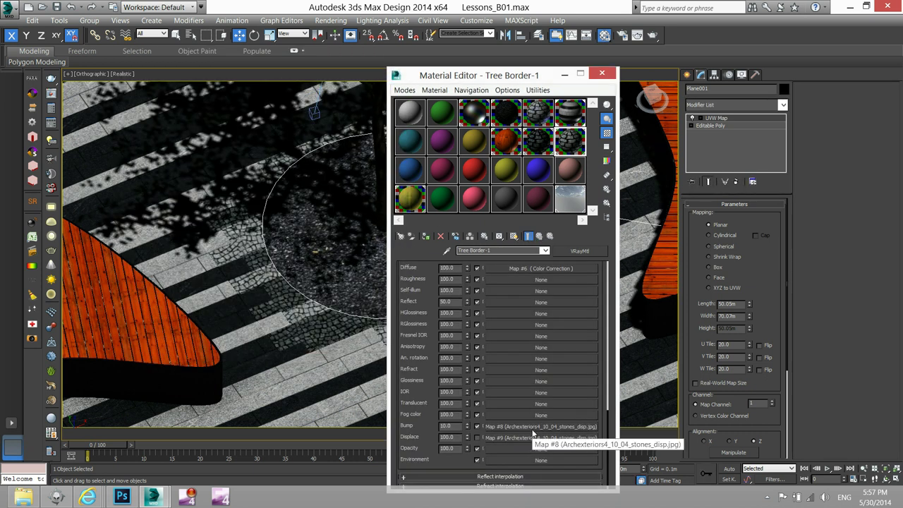
{"action": "left_click", "coordinate": [477, 437]}
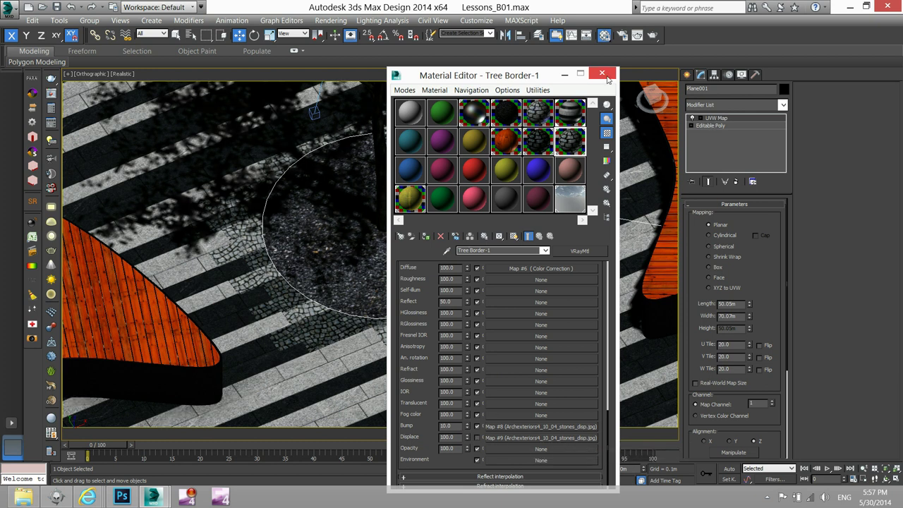
- Add VRayDisplacementMod to the tree border plane Plane001
{"action": "left_click", "coordinate": [747, 105]}
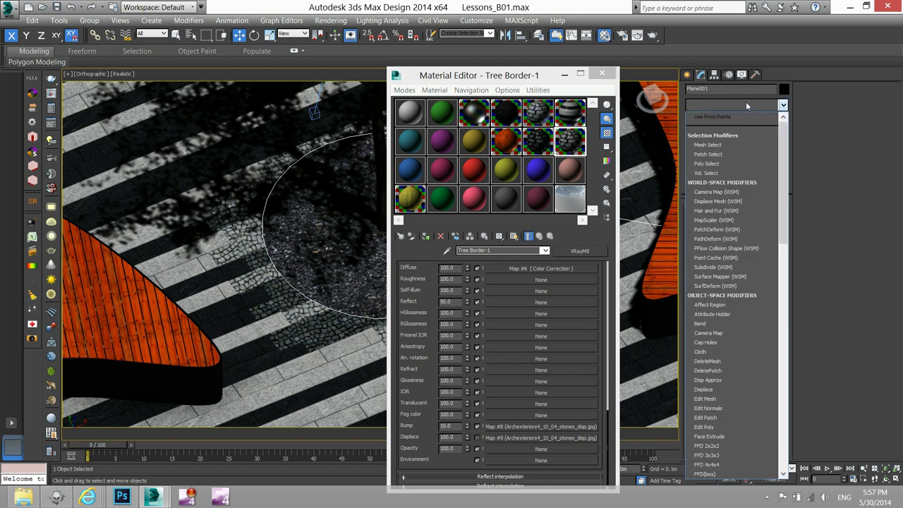
{"action": "key", "text": "v"}
{"action": "key", "text": "r"}
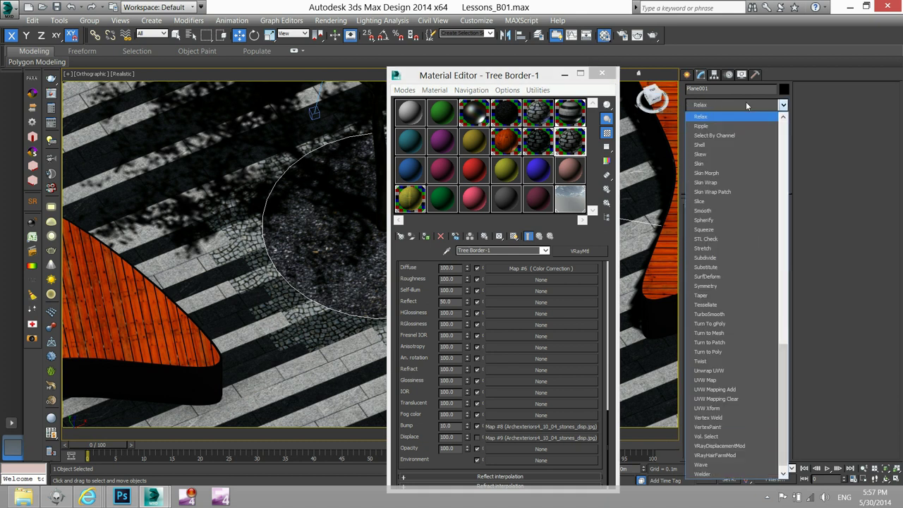
{"action": "key", "text": "v"}
{"action": "key", "text": "r"}
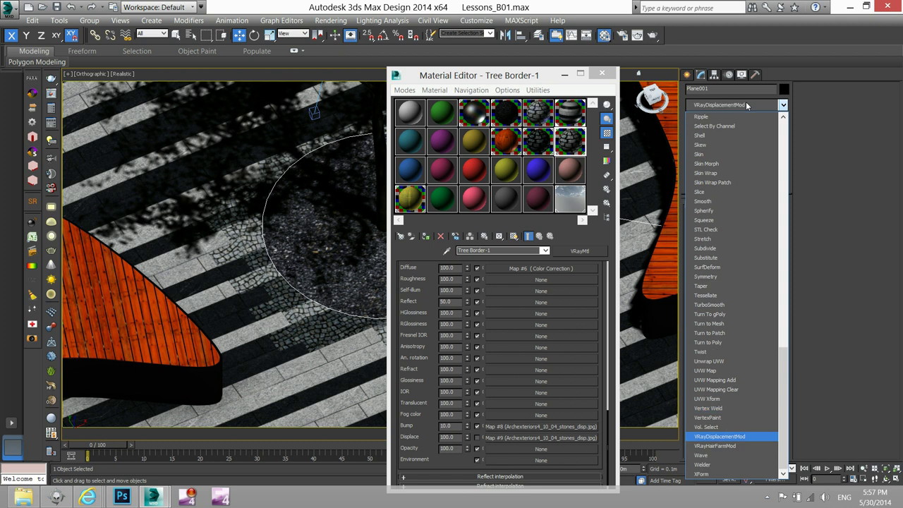
{"action": "left_click", "coordinate": [719, 436]}
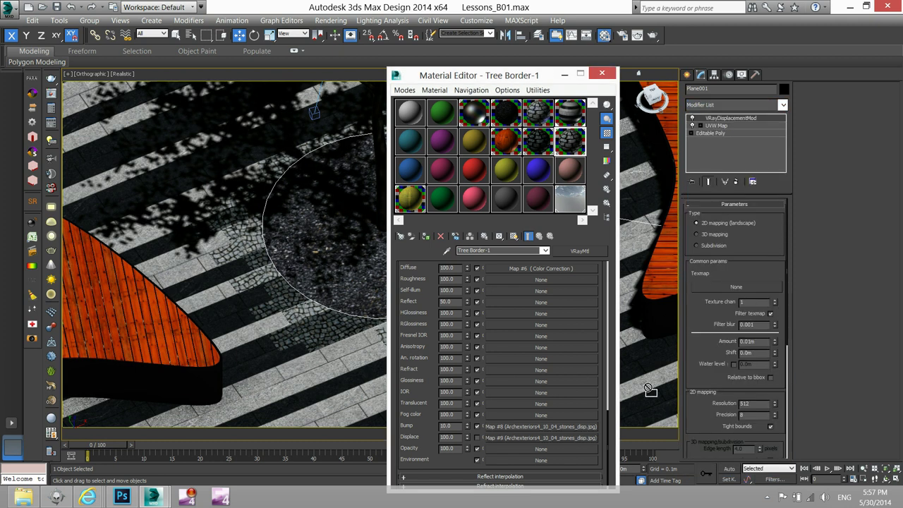
- Use the stones displacement map as its texmap at 0.005m amount, then close the Material Editor
{"action": "left_click_drag", "start_coordinate": [546, 438], "coordinate": [736, 286]}
{"action": "left_click", "coordinate": [424, 279]}
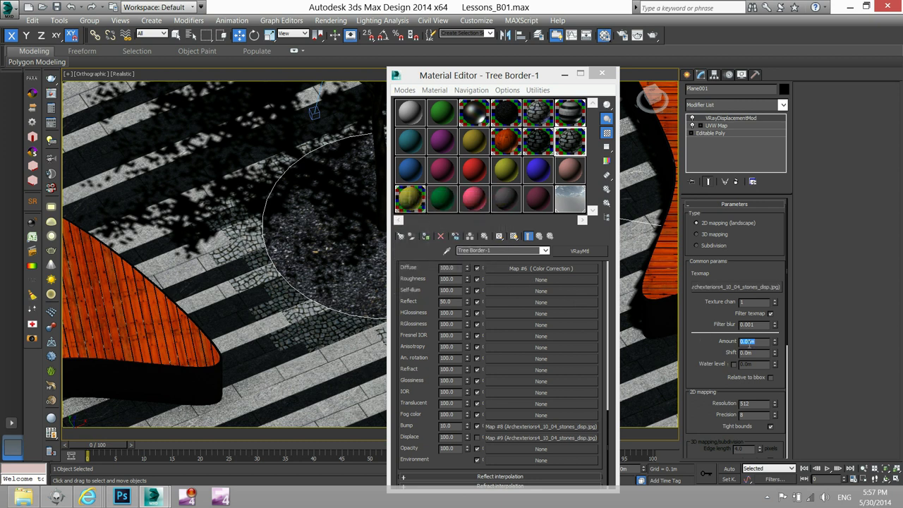
{"action": "type", "text": "0"}
{"action": "type", "text": "5"}
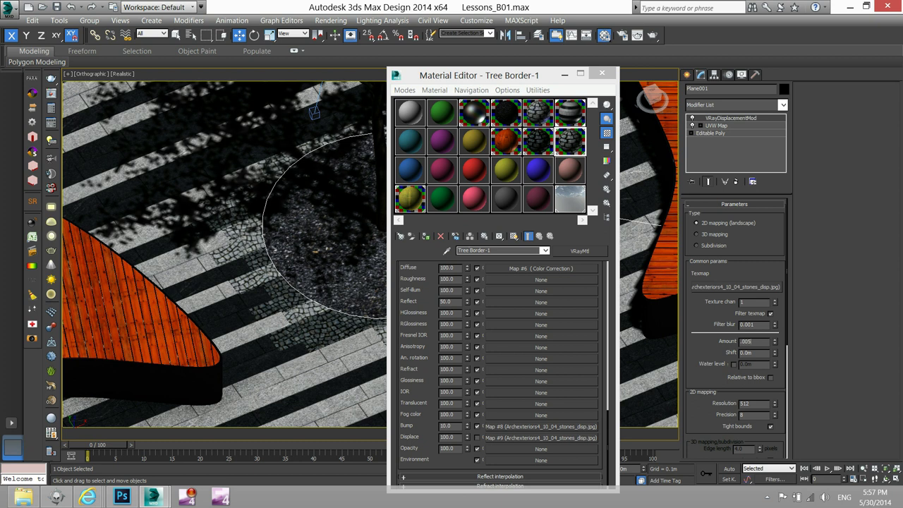
{"action": "key", "text": "Return"}
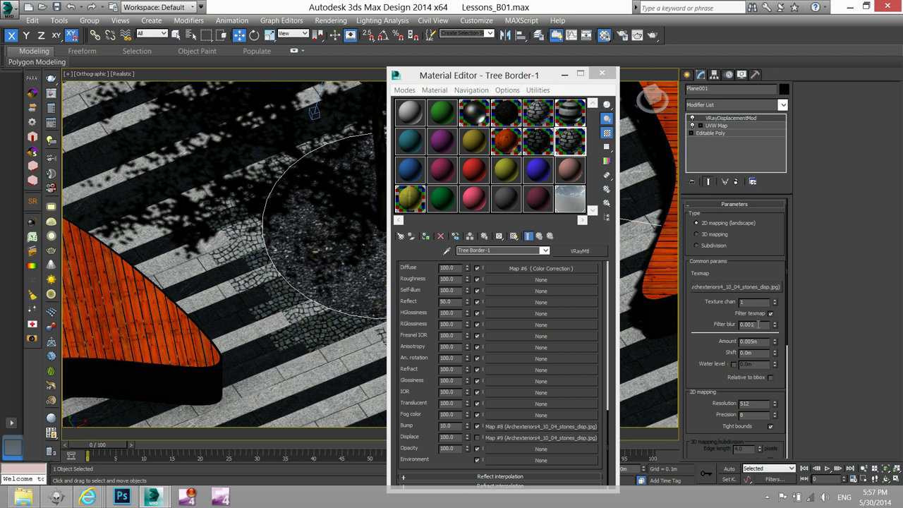
{"action": "left_click", "coordinate": [601, 74]}
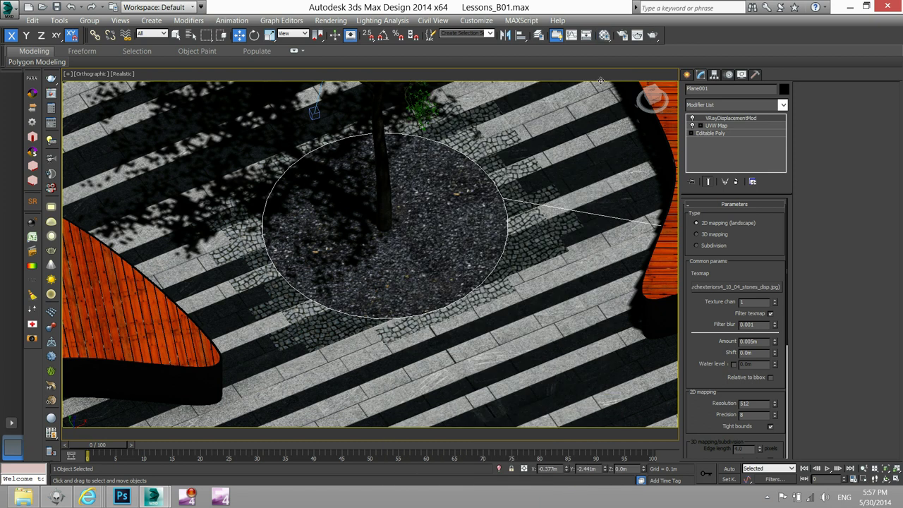
- Select Plane001 and delete its VRayDisplacementMod from the modifier stack
{"action": "left_click", "coordinate": [520, 232]}
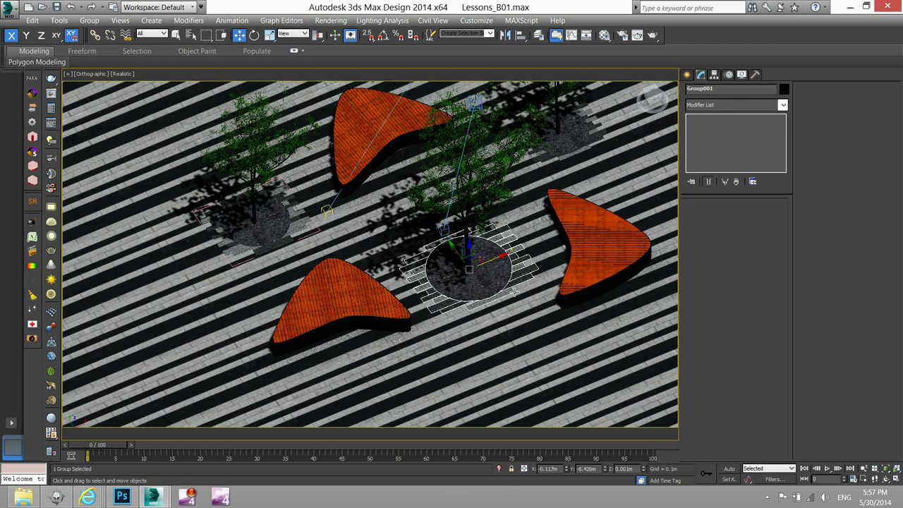
{"action": "scroll", "coordinate": [530, 246], "scroll_direction": "down", "scroll_amount": 5}
{"action": "scroll", "coordinate": [515, 293], "scroll_direction": "up", "scroll_amount": 7}
{"action": "left_click", "coordinate": [435, 248]}
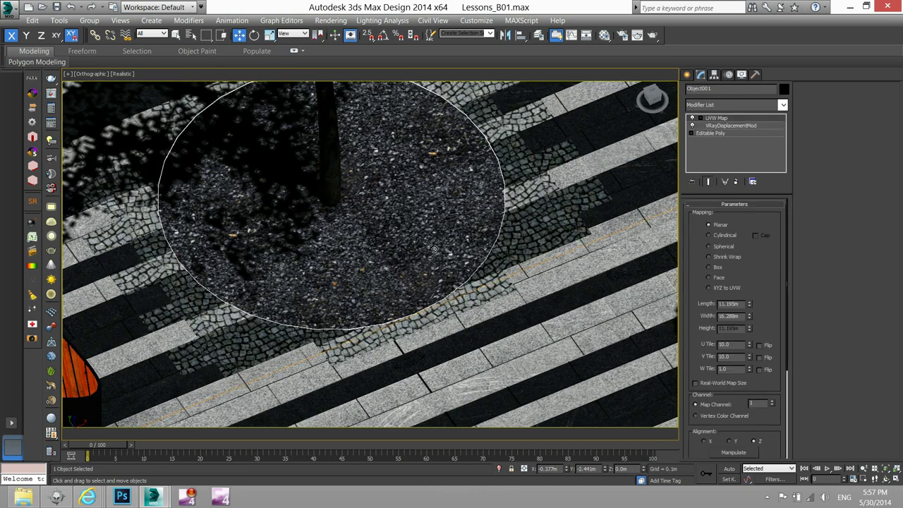
{"action": "left_click", "coordinate": [515, 246]}
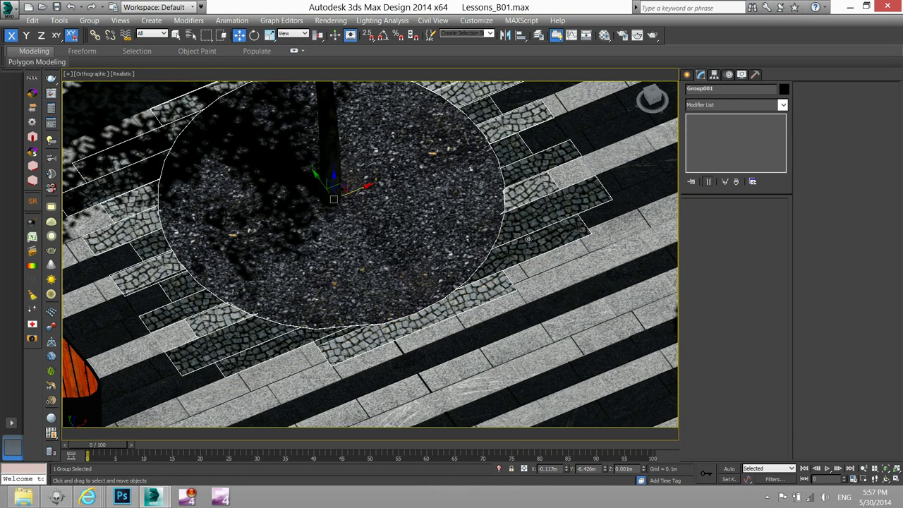
{"action": "scroll", "coordinate": [491, 250], "scroll_direction": "down", "scroll_amount": 3}
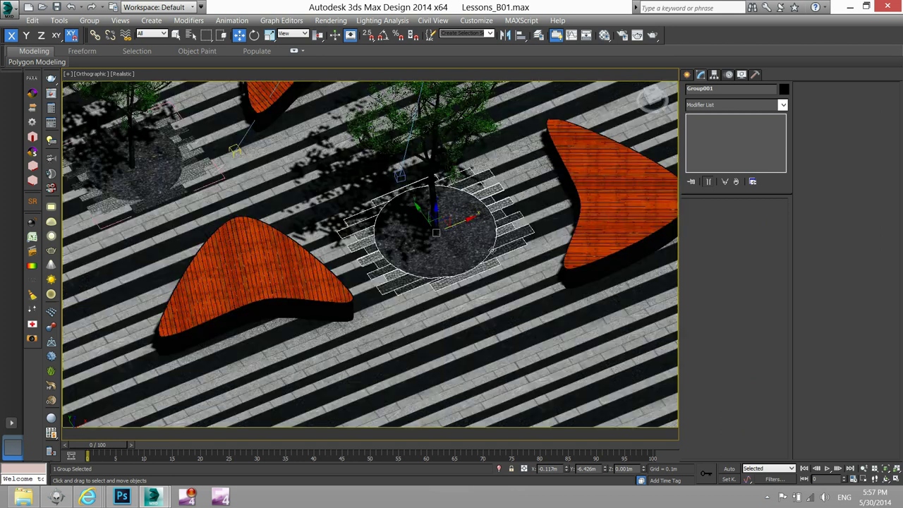
{"action": "scroll", "coordinate": [492, 251], "scroll_direction": "down", "scroll_amount": 2}
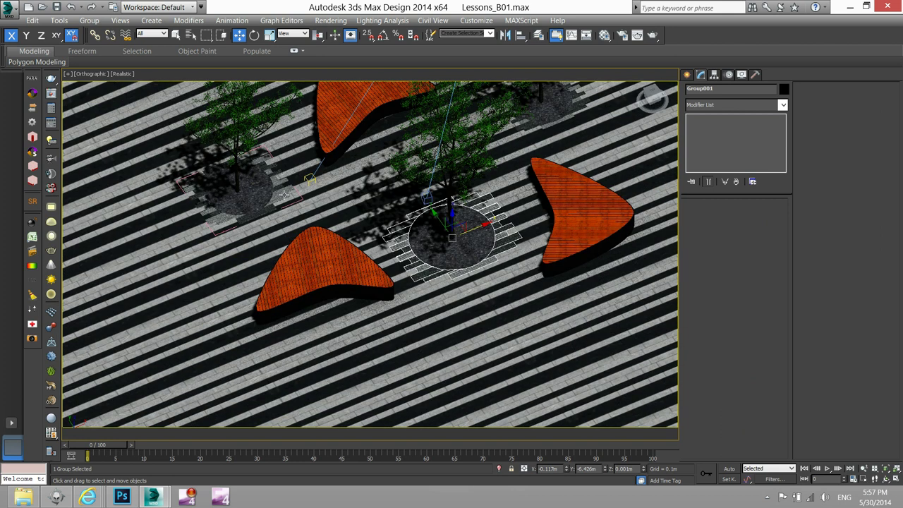
{"action": "scroll", "coordinate": [515, 307], "scroll_direction": "down", "scroll_amount": 3}
{"action": "middle_click_drag", "start_coordinate": [511, 302], "coordinate": [472, 223]}
{"action": "left_click", "coordinate": [223, 383]}
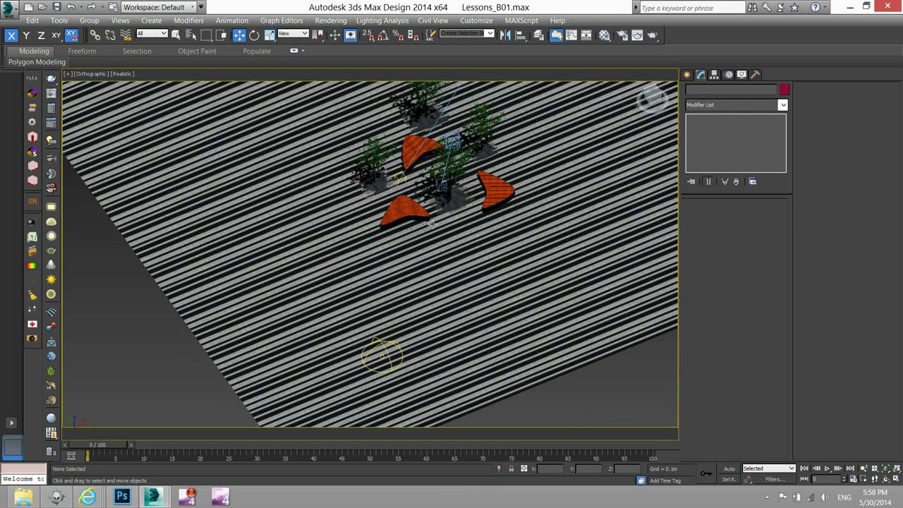
{"action": "scroll", "coordinate": [493, 177], "scroll_direction": "up", "scroll_amount": 5}
{"action": "scroll", "coordinate": [493, 177], "scroll_direction": "down", "scroll_amount": 1}
{"action": "left_click", "coordinate": [504, 245]}
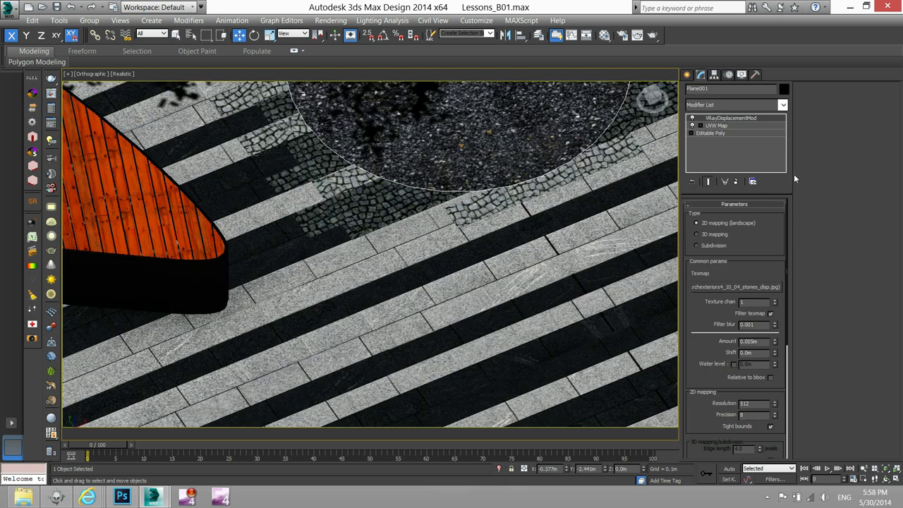
{"action": "right_click", "coordinate": [749, 118]}
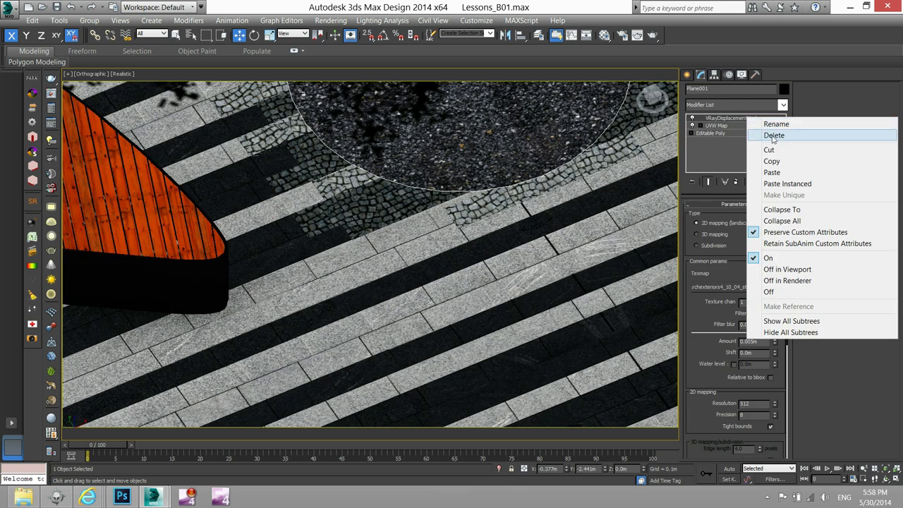
{"action": "left_click", "coordinate": [770, 136]}
- Select the cobblestone border group Group001
{"action": "middle_click_drag", "start_coordinate": [616, 175], "coordinate": [453, 251], "text": "alt"}
{"action": "left_click", "coordinate": [454, 250]}
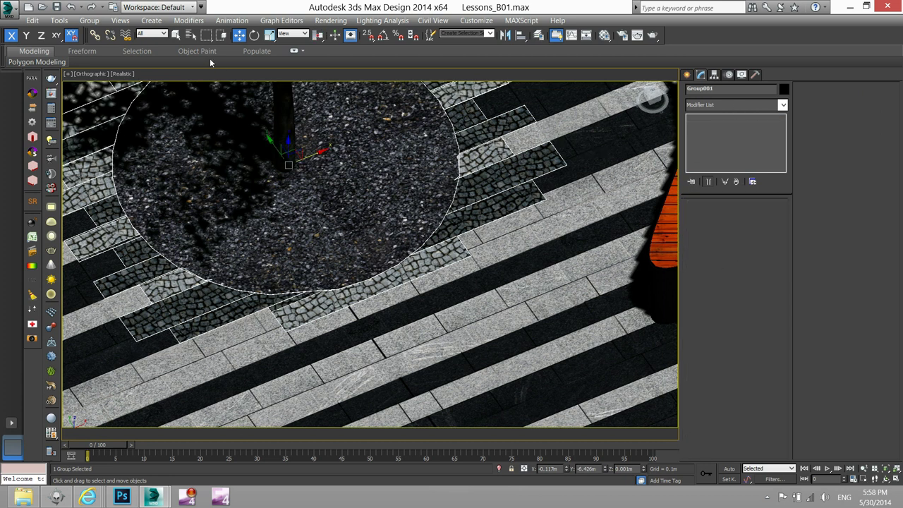
{"action": "left_click", "coordinate": [89, 20]}
- Open Group001 and add VRayDisplacementMod to Plane002
{"action": "left_click", "coordinate": [98, 60]}
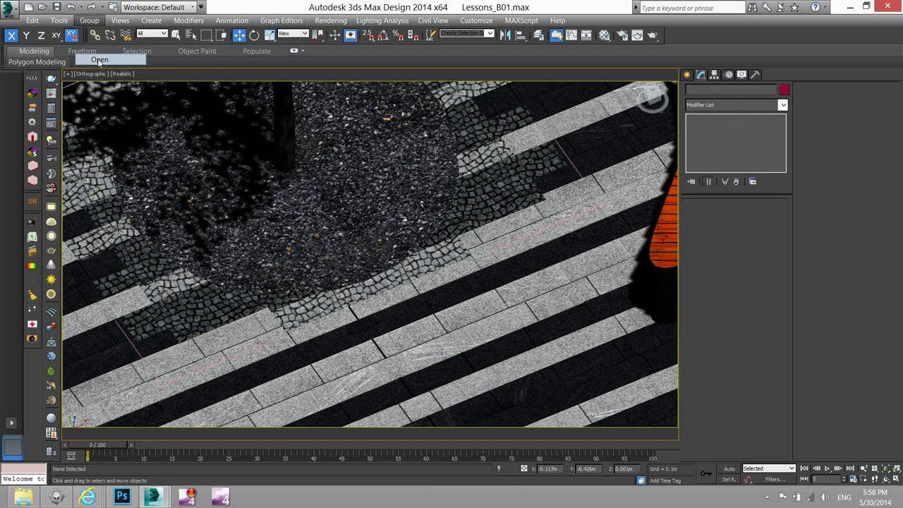
{"action": "left_click", "coordinate": [515, 206]}
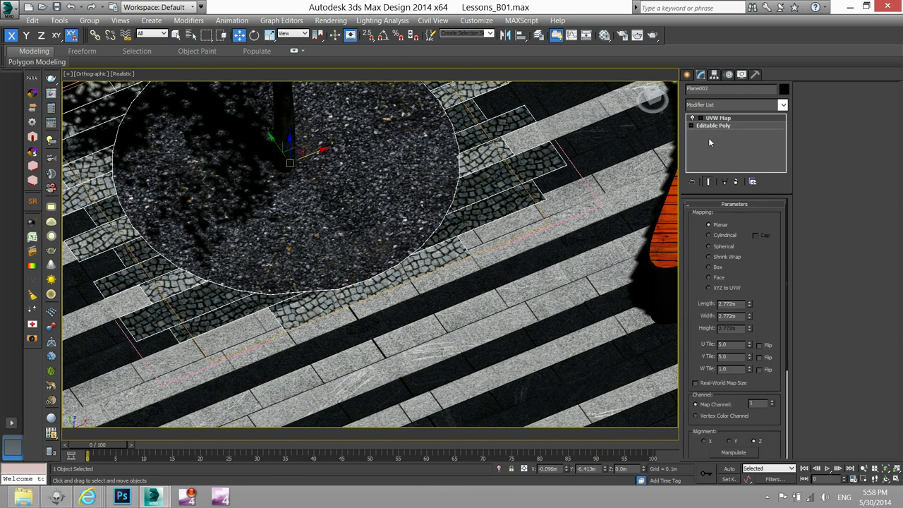
{"action": "left_click", "coordinate": [731, 104]}
{"action": "type", "text": "vr"}
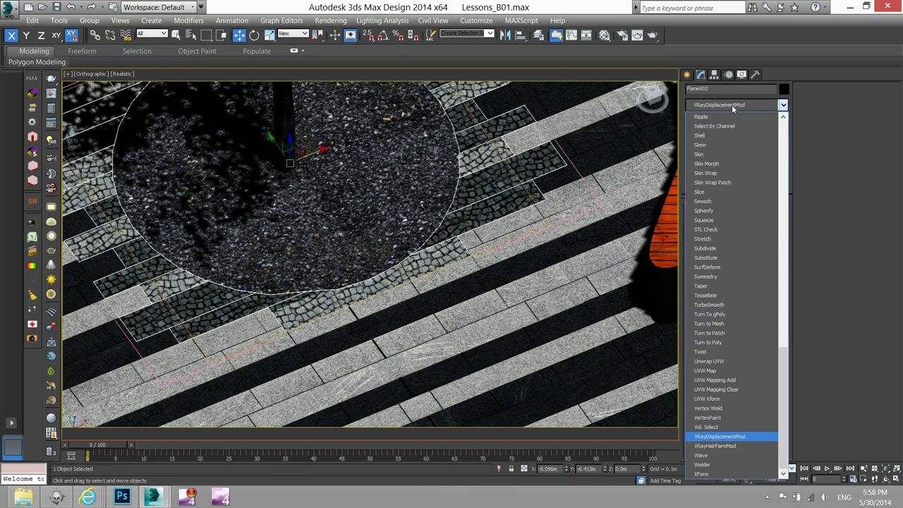
{"action": "left_click", "coordinate": [756, 437]}
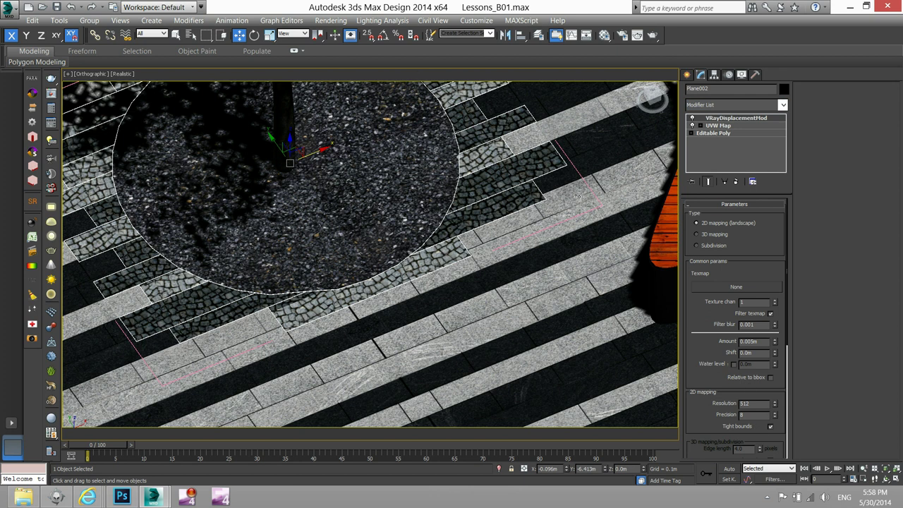
- Instance the stones_disp map as its texmap and move the modifier beneath UVW Map
{"action": "key", "text": "m"}
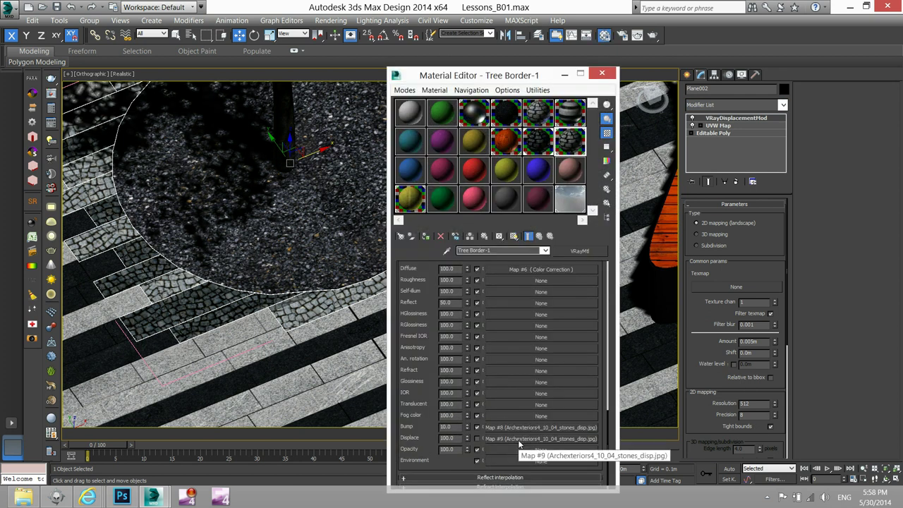
{"action": "left_click_drag", "start_coordinate": [515, 439], "coordinate": [726, 293]}
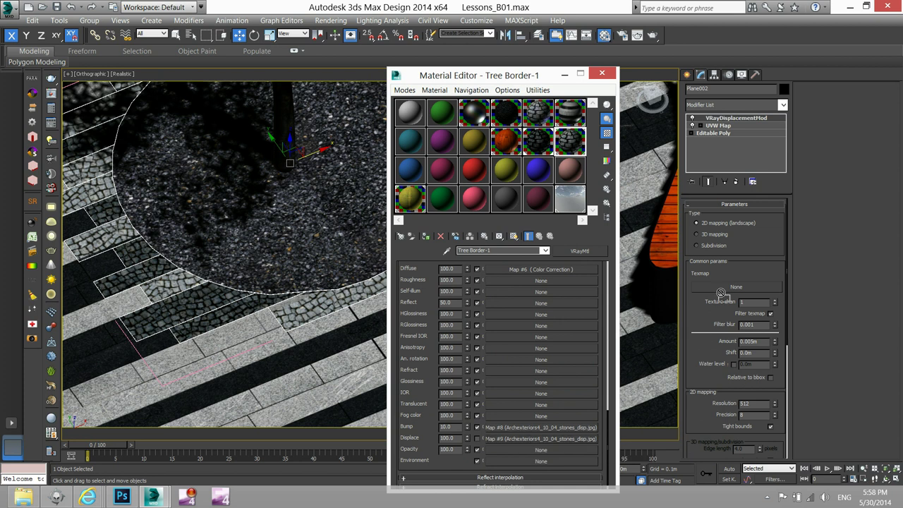
{"action": "left_click", "coordinate": [417, 280]}
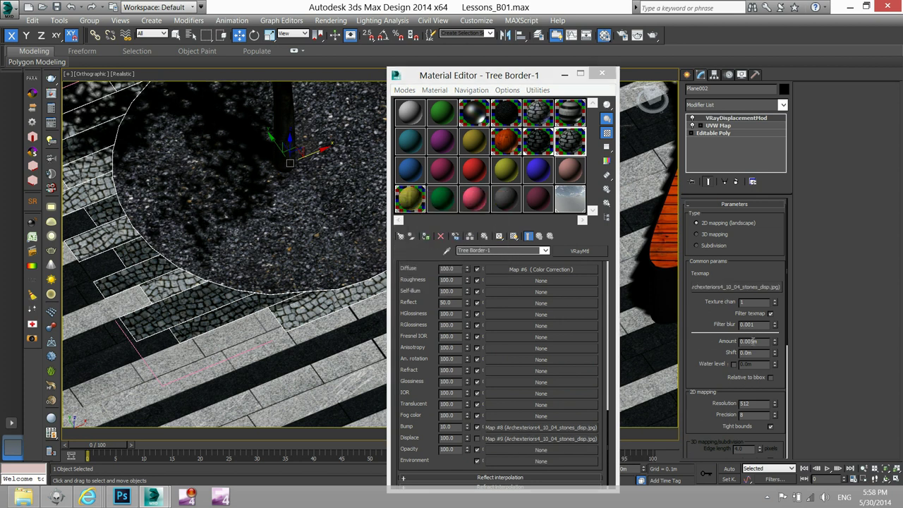
{"action": "left_click", "coordinate": [602, 73]}
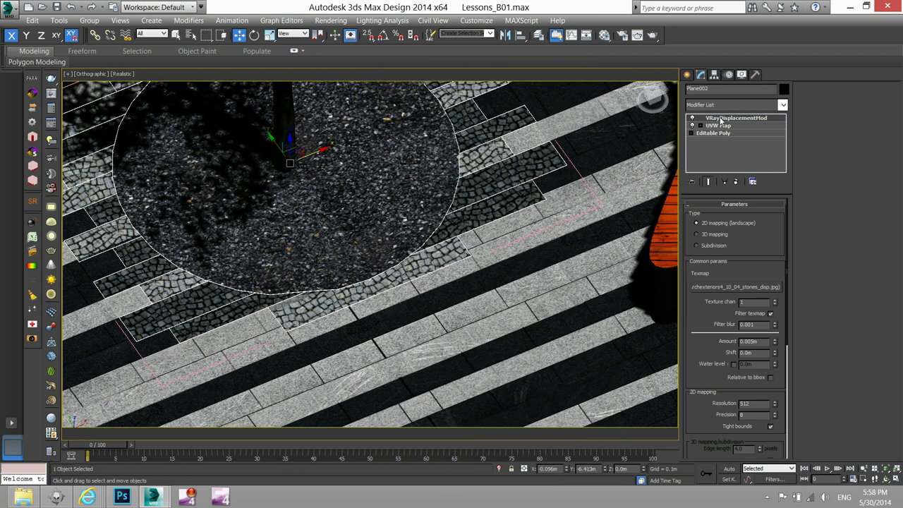
{"action": "left_click_drag", "start_coordinate": [719, 119], "coordinate": [725, 126]}
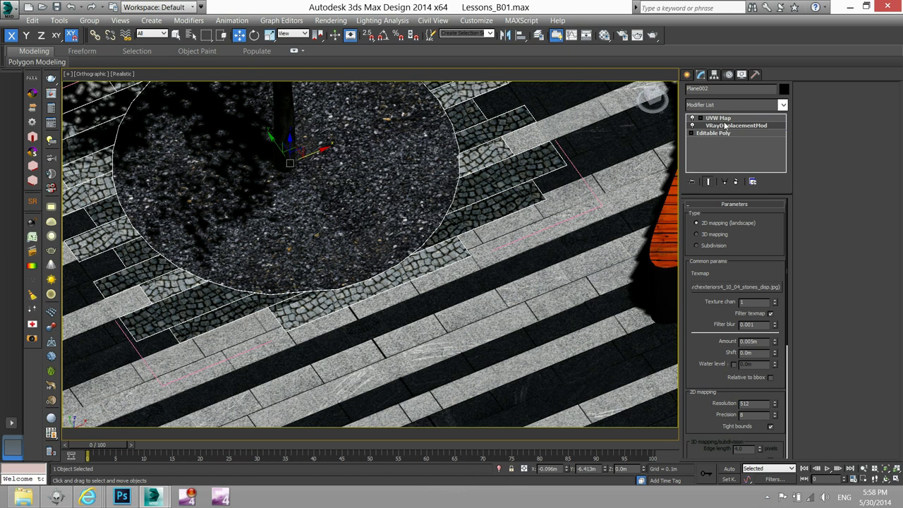
- Copy Plane002's VRayDisplacementMod to Object002, then delete the duplicate UVW Map pasted by mistake
{"action": "right_click", "coordinate": [724, 125]}
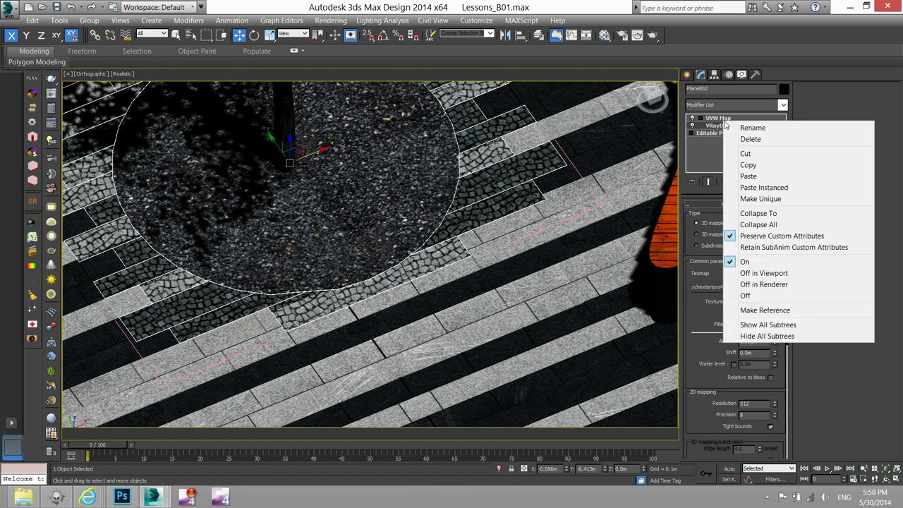
{"action": "left_click", "coordinate": [748, 164]}
{"action": "left_click", "coordinate": [483, 150]}
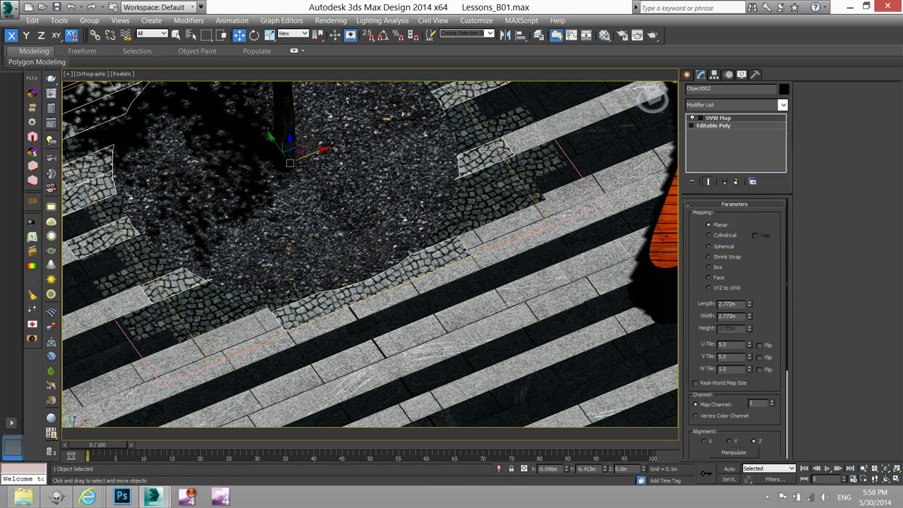
{"action": "right_click", "coordinate": [717, 118]}
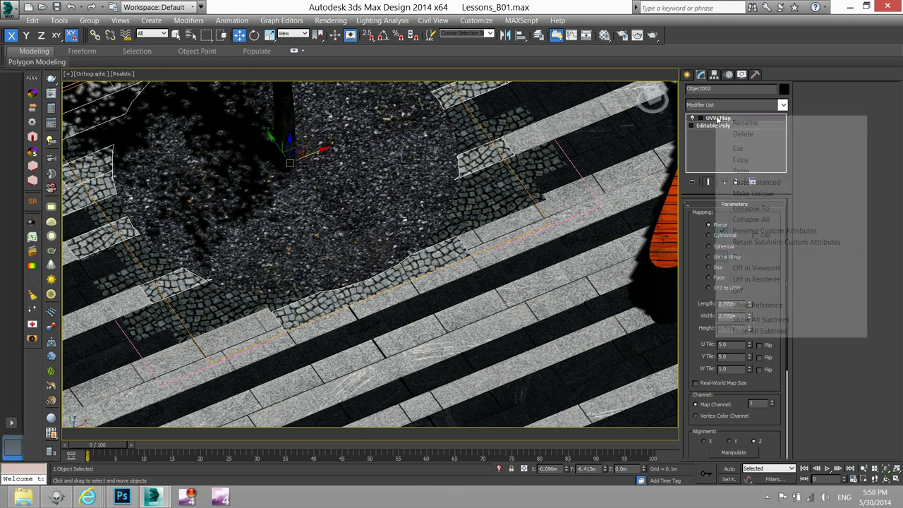
{"action": "left_click", "coordinate": [737, 171]}
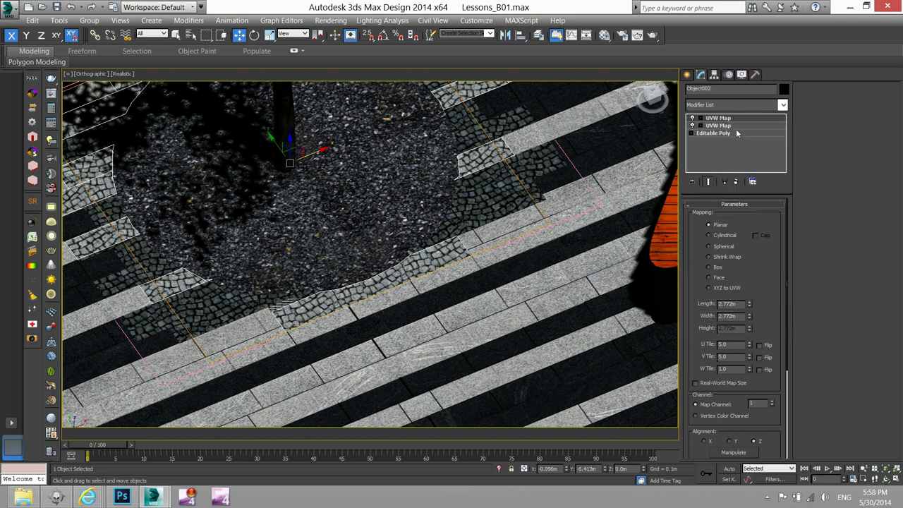
{"action": "right_click", "coordinate": [734, 122]}
{"action": "left_click", "coordinate": [739, 134]}
- Paste an instance of Plane002's VRayDisplacementMod onto Object002 and move it below UVW Map
{"action": "left_click", "coordinate": [504, 192]}
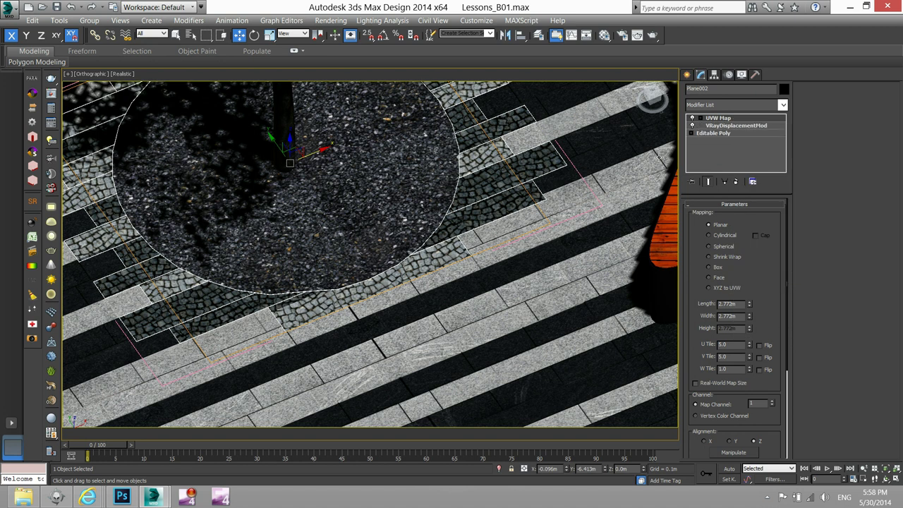
{"action": "left_click", "coordinate": [720, 125]}
{"action": "right_click", "coordinate": [729, 127]}
{"action": "left_click", "coordinate": [749, 169]}
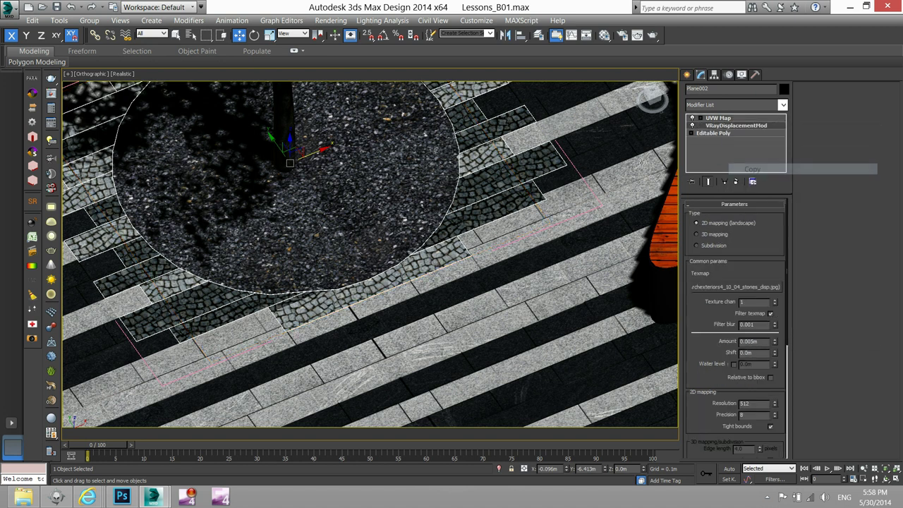
{"action": "left_click", "coordinate": [478, 155]}
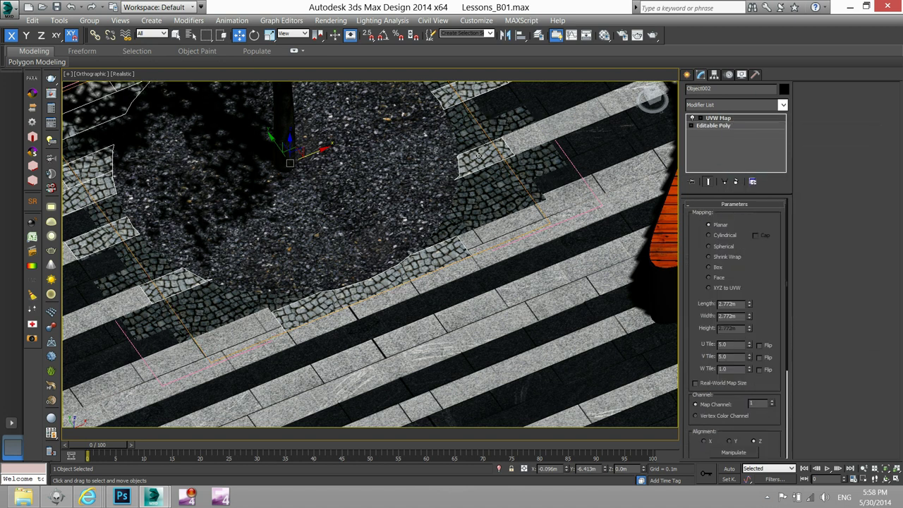
{"action": "right_click", "coordinate": [716, 121]}
{"action": "left_click", "coordinate": [735, 182]}
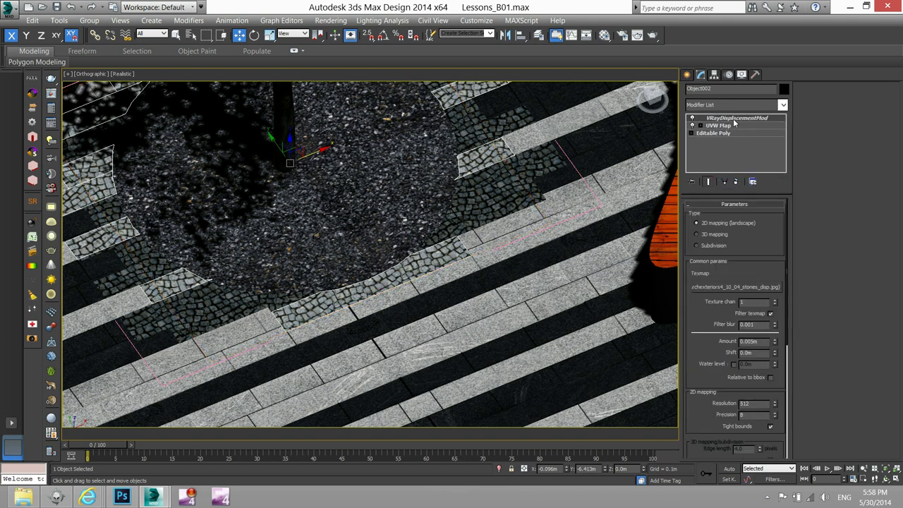
{"action": "left_click_drag", "start_coordinate": [733, 120], "coordinate": [729, 133]}
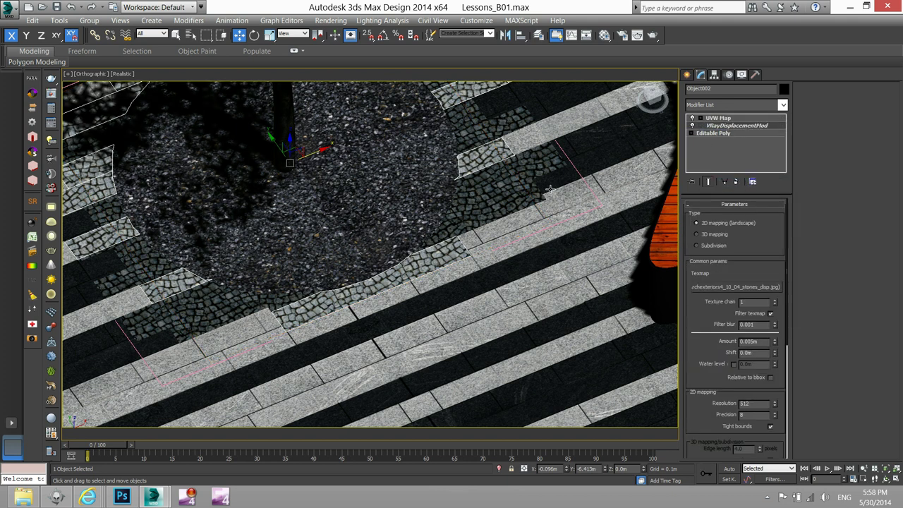
- Zoom and orbit the viewport close onto the cobblestone tree-pit border
{"action": "scroll", "coordinate": [502, 207], "scroll_direction": "down", "scroll_amount": 4}
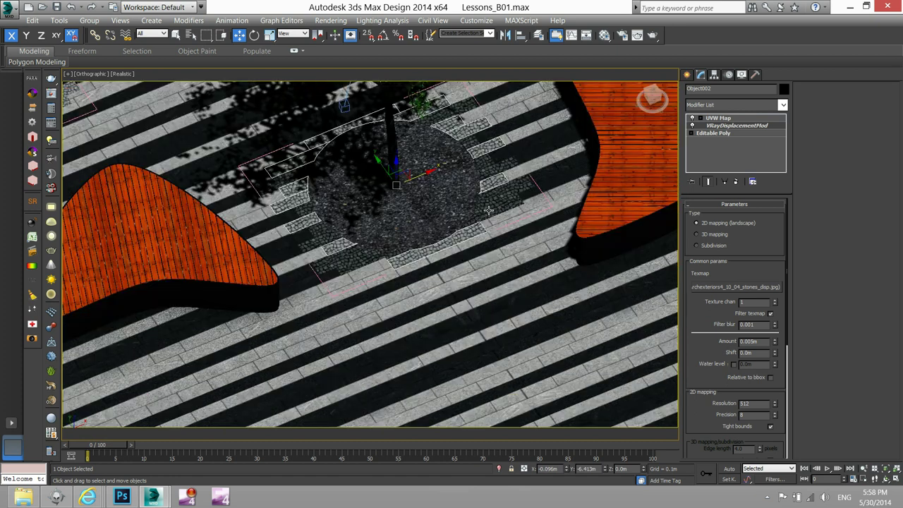
{"action": "scroll", "coordinate": [488, 210], "scroll_direction": "down", "scroll_amount": 3}
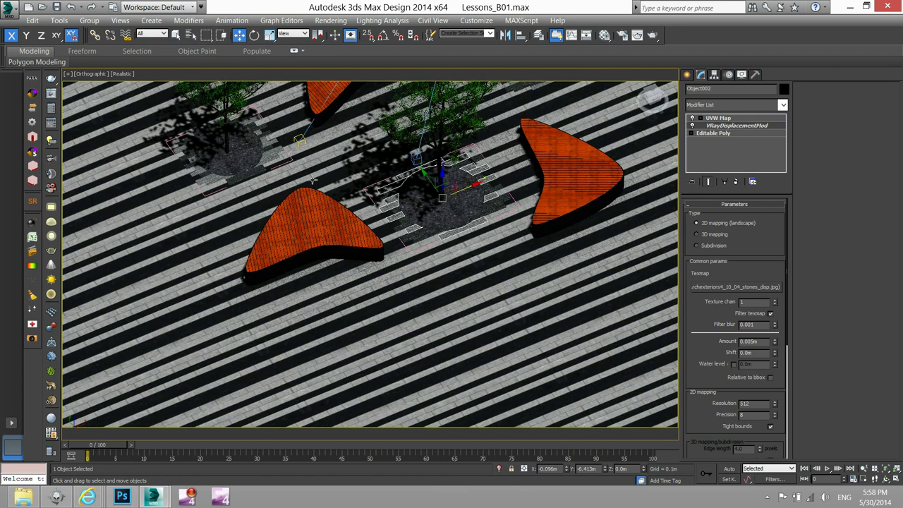
{"action": "mouse_move", "coordinate": [261, 141]}
{"action": "middle_mouse_down", "text": "alt"}
{"action": "mouse_move", "coordinate": [273, 253]}
{"action": "mouse_move", "coordinate": [334, 337]}
{"action": "middle_mouse_up", "text": "alt"}
{"action": "scroll", "coordinate": [273, 253], "scroll_direction": "up", "scroll_amount": 5}
{"action": "scroll", "coordinate": [334, 338], "scroll_direction": "down", "scroll_amount": 2}
{"action": "scroll", "coordinate": [311, 245], "scroll_direction": "up", "scroll_amount": 4}
{"action": "scroll", "coordinate": [310, 245], "scroll_direction": "up", "scroll_amount": 2}
{"action": "scroll", "coordinate": [329, 234], "scroll_direction": "up", "scroll_amount": 2}
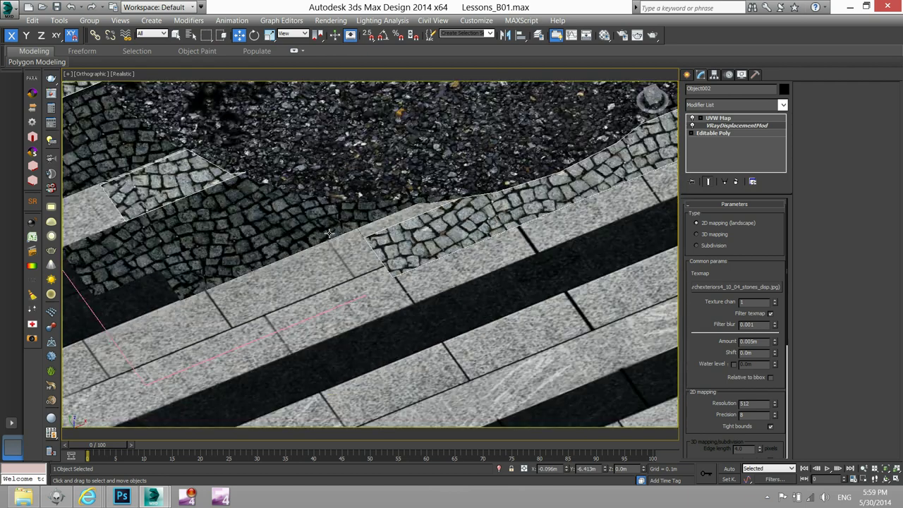
{"action": "scroll", "coordinate": [329, 233], "scroll_direction": "down", "scroll_amount": 2}
- Select the striped paving plane and bring up its UVW Map U Tile value of 5.0
{"action": "left_click", "coordinate": [281, 235]}
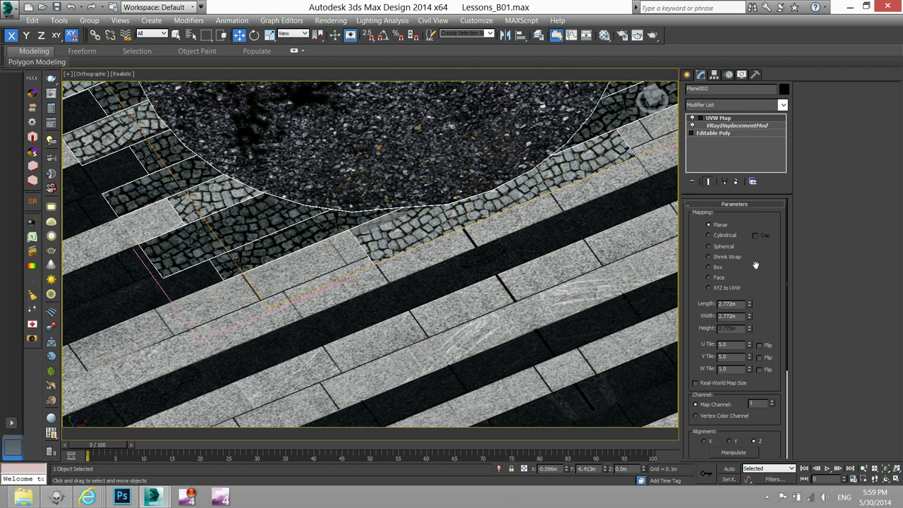
{"action": "scroll", "coordinate": [756, 265], "scroll_direction": "down", "scroll_amount": 3}
{"action": "scroll", "coordinate": [755, 264], "scroll_direction": "up", "scroll_amount": 1}
{"action": "double_click", "coordinate": [725, 260]}
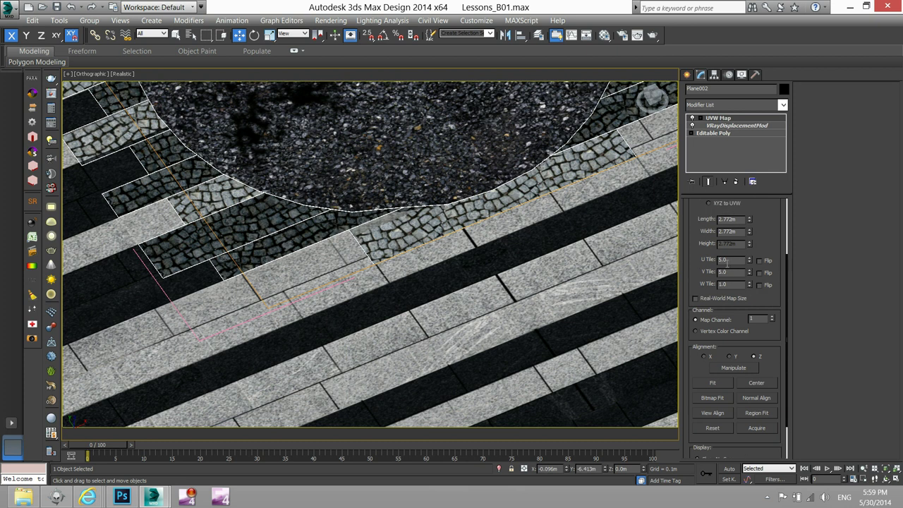
{"action": "scroll", "coordinate": [438, 261], "scroll_direction": "up", "scroll_amount": 3}
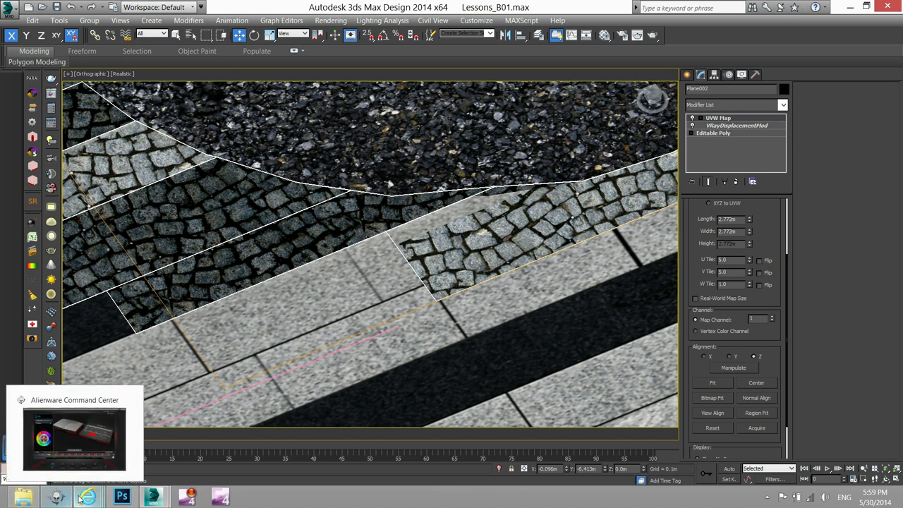
{"action": "mouse_move", "coordinate": [163, 373]}
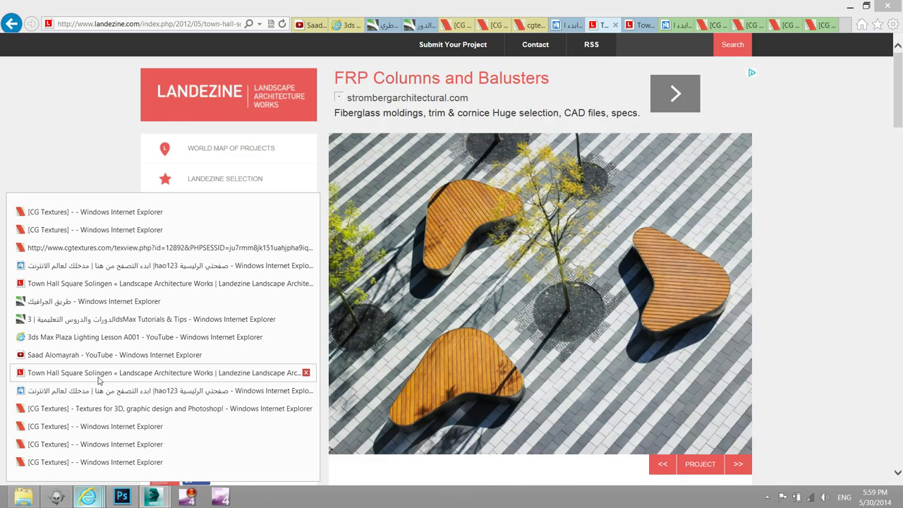
- View the Town Hall Square Solingen photo of orange benches on striped paving, then minimize Internet Explorer
{"action": "left_click", "coordinate": [100, 374]}
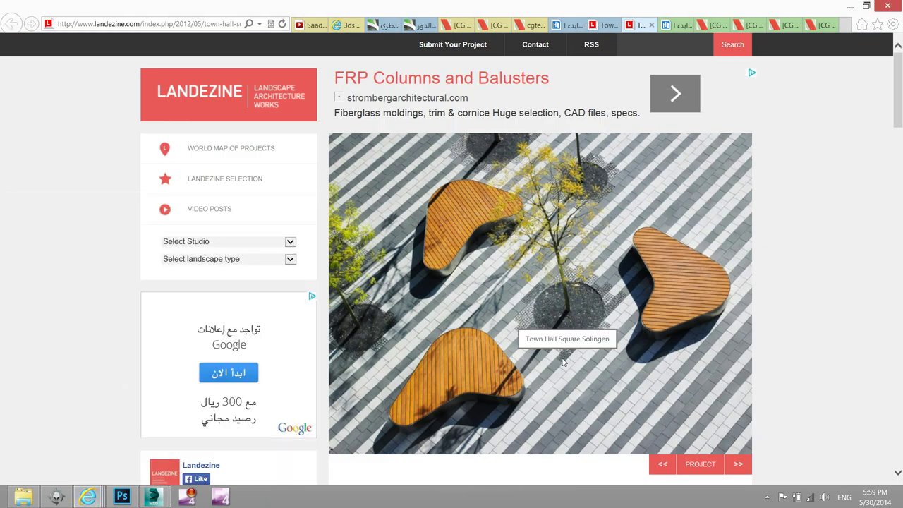
{"action": "left_click", "coordinate": [851, 8]}
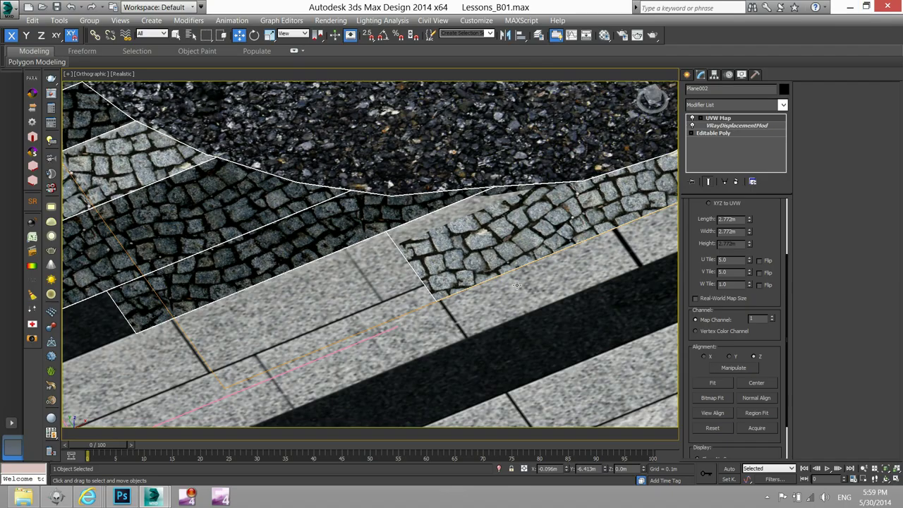
- Zoom out over the whole striped plaza and clear the selection
{"action": "scroll", "coordinate": [517, 285], "scroll_direction": "down", "scroll_amount": 5}
{"action": "scroll", "coordinate": [517, 279], "scroll_direction": "down", "scroll_amount": 3}
{"action": "scroll", "coordinate": [518, 268], "scroll_direction": "down", "scroll_amount": 3}
{"action": "scroll", "coordinate": [519, 269], "scroll_direction": "down", "scroll_amount": 3}
{"action": "scroll", "coordinate": [518, 269], "scroll_direction": "down", "scroll_amount": 3}
{"action": "left_click", "coordinate": [621, 218]}
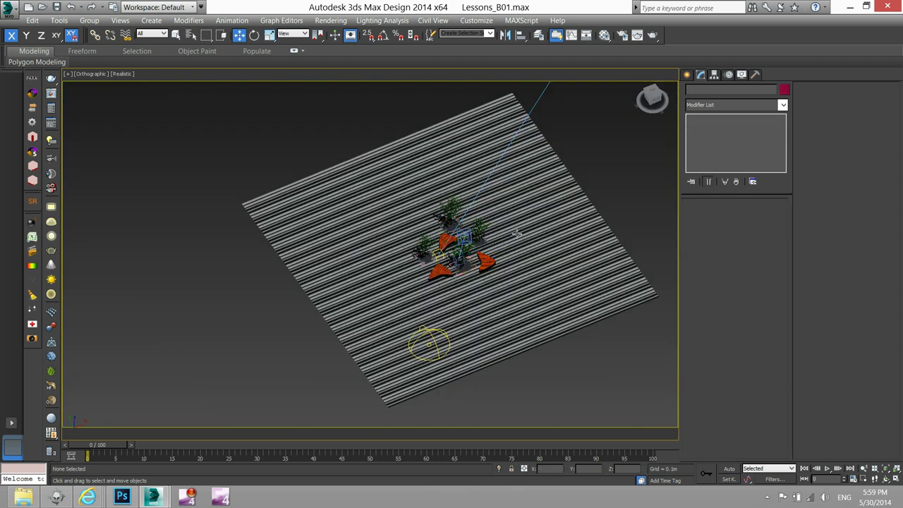
- Zoom in on the bench edge, then bring up the Lessons texture folder in File Explorer
{"action": "scroll", "coordinate": [517, 233], "scroll_direction": "up", "scroll_amount": 5}
{"action": "scroll", "coordinate": [494, 254], "scroll_direction": "up", "scroll_amount": 2}
{"action": "scroll", "coordinate": [489, 245], "scroll_direction": "up", "scroll_amount": 2}
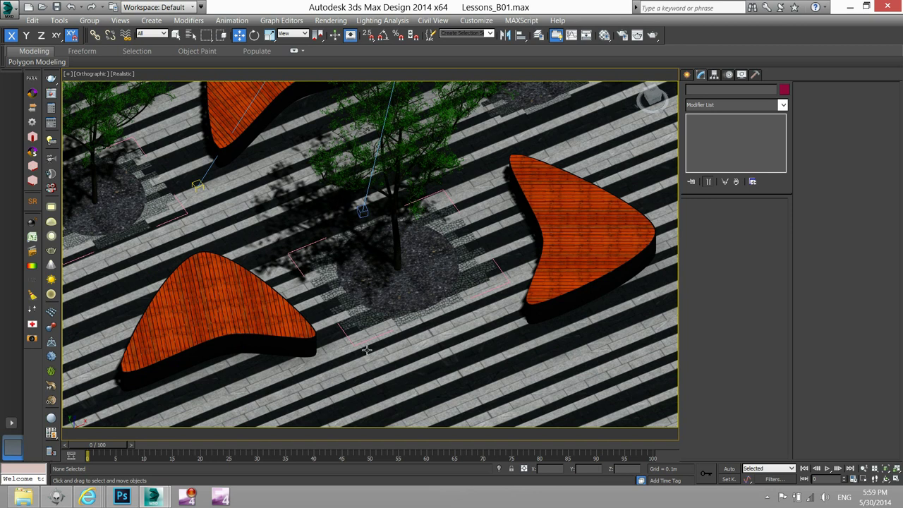
{"action": "scroll", "coordinate": [282, 361], "scroll_direction": "up", "scroll_amount": 4}
{"action": "scroll", "coordinate": [293, 367], "scroll_direction": "up", "scroll_amount": 2}
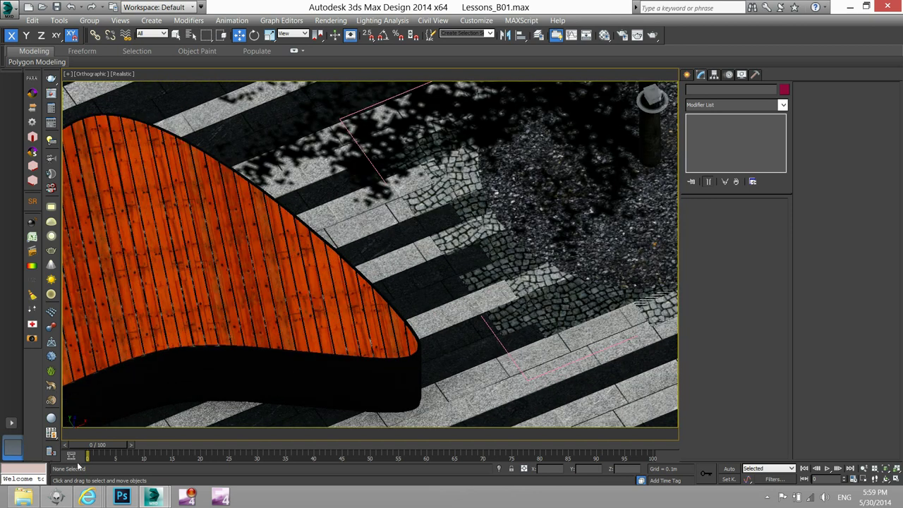
{"action": "left_click", "coordinate": [25, 496]}
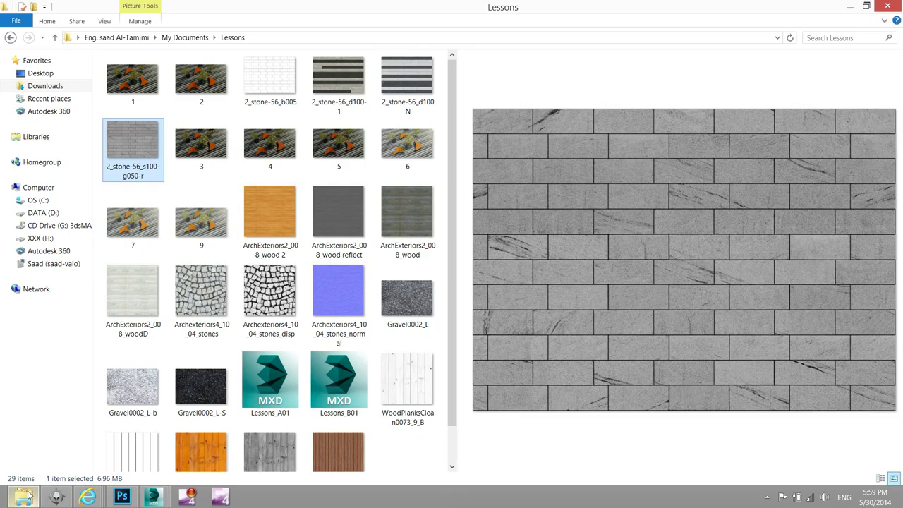
- Hide File Explorer, check the Town Hall Square Solingen photo in Internet Explorer, then minimize it
{"action": "left_click", "coordinate": [25, 496]}
{"action": "right_click", "coordinate": [87, 496]}
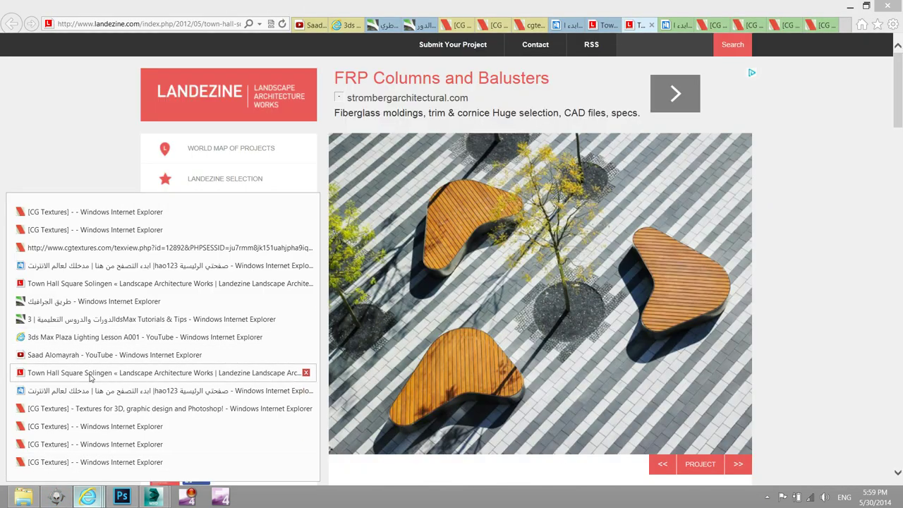
{"action": "left_click", "coordinate": [99, 373]}
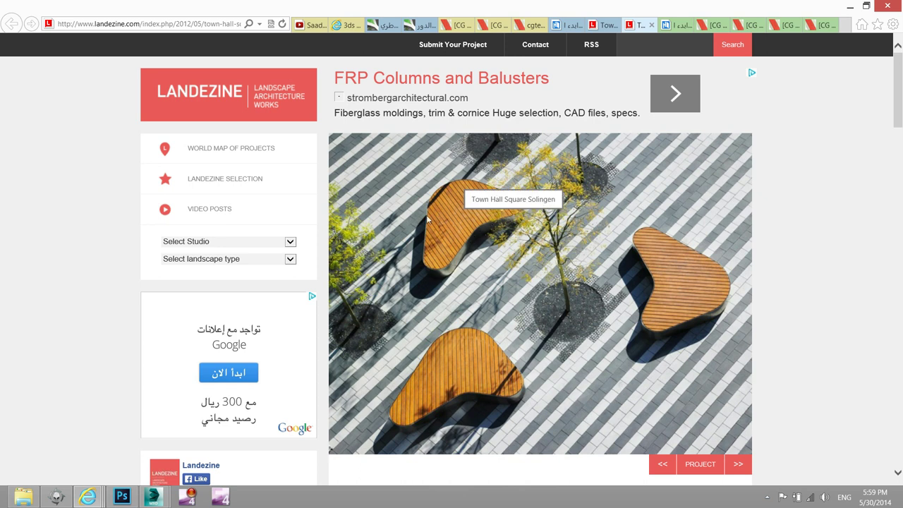
{"action": "left_click", "coordinate": [850, 6]}
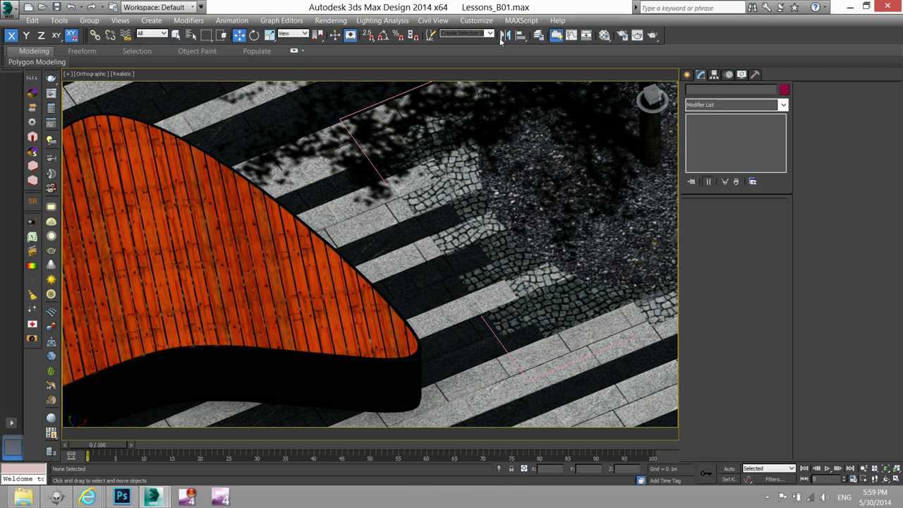
- In the Material Editor, set the Aluminum material's Diffuse colour to RGB 10, 10, 10
{"action": "left_click", "coordinate": [604, 34]}
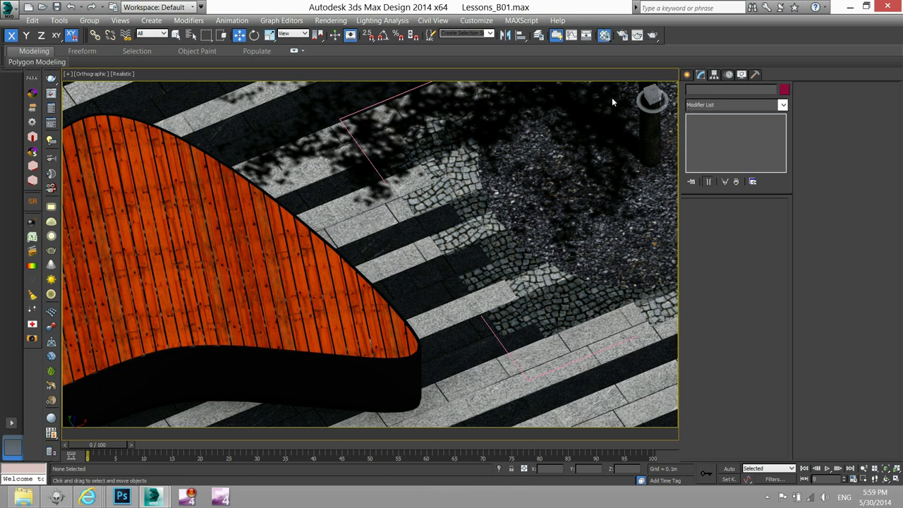
{"action": "left_click", "coordinate": [475, 115]}
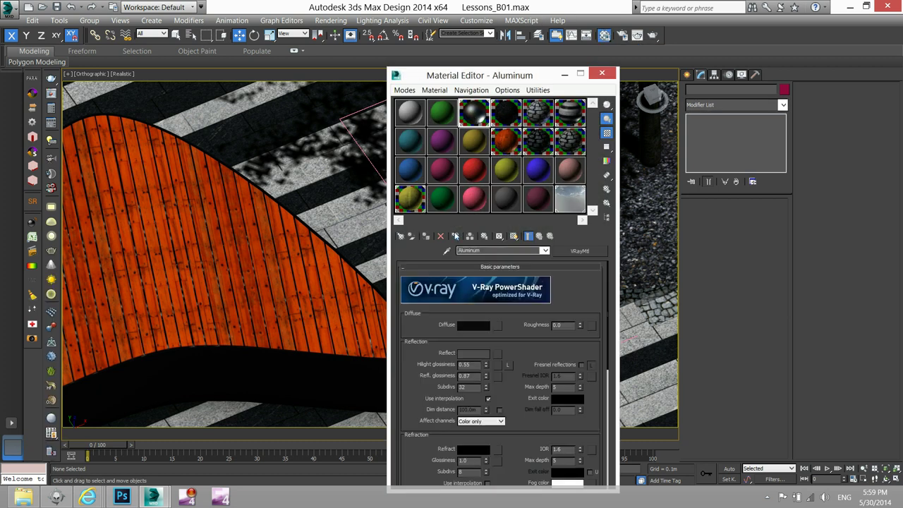
{"action": "right_click", "coordinate": [475, 325]}
{"action": "left_click", "coordinate": [475, 325]}
{"action": "left_click", "coordinate": [474, 325]}
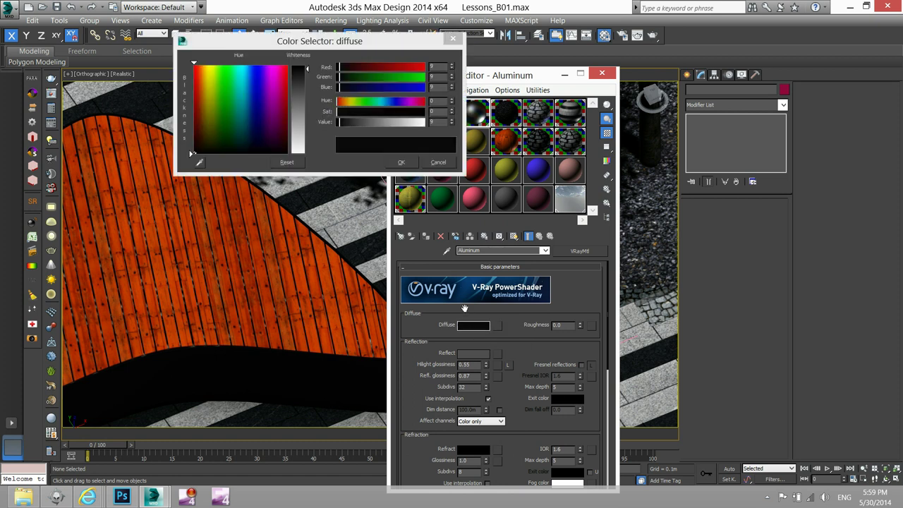
{"action": "left_click", "coordinate": [432, 122]}
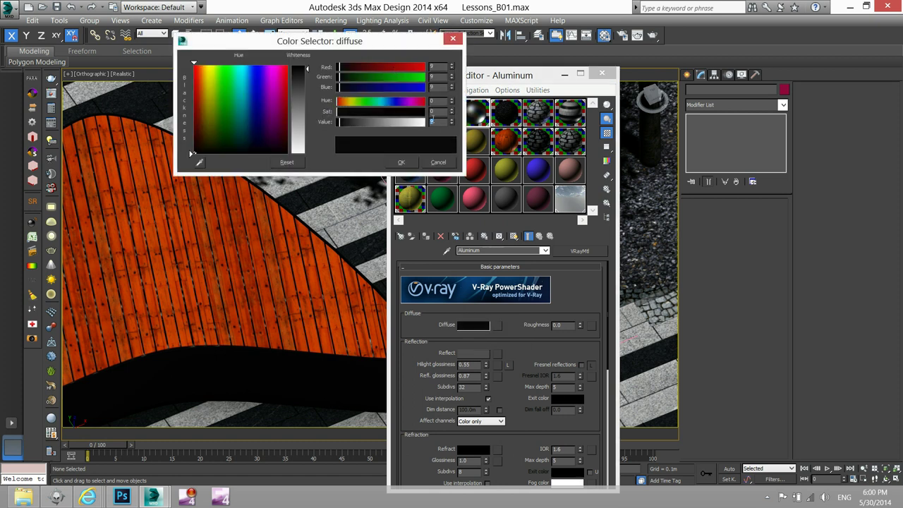
{"action": "type", "text": "10"}
{"action": "left_click", "coordinate": [401, 162]}
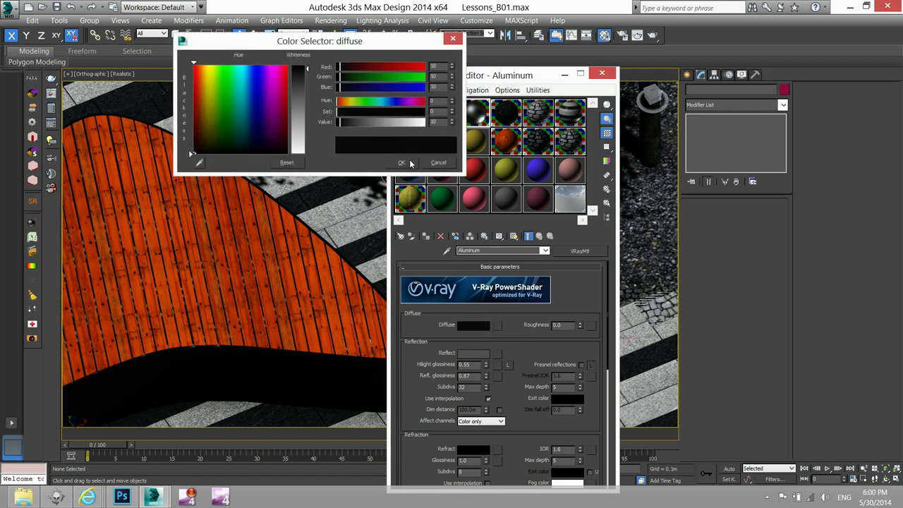
- Adjust the Aluminum reflection colour and set Hilight glossiness to 0.55
{"action": "left_click", "coordinate": [476, 353]}
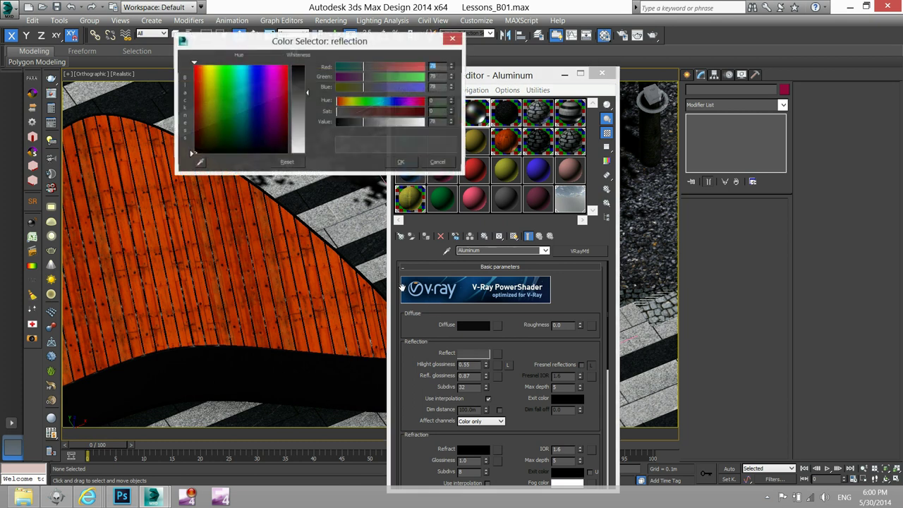
{"action": "left_click", "coordinate": [436, 122]}
{"action": "type", "text": "80"}
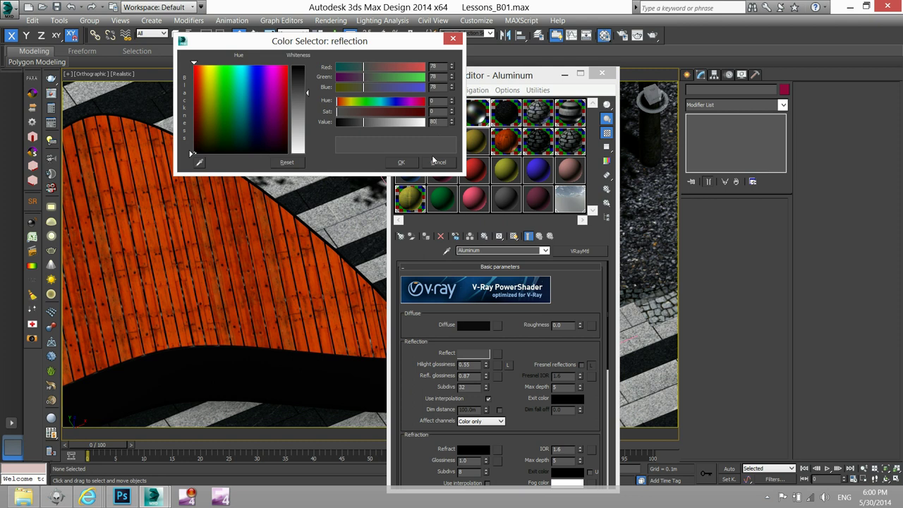
{"action": "left_click", "coordinate": [402, 161]}
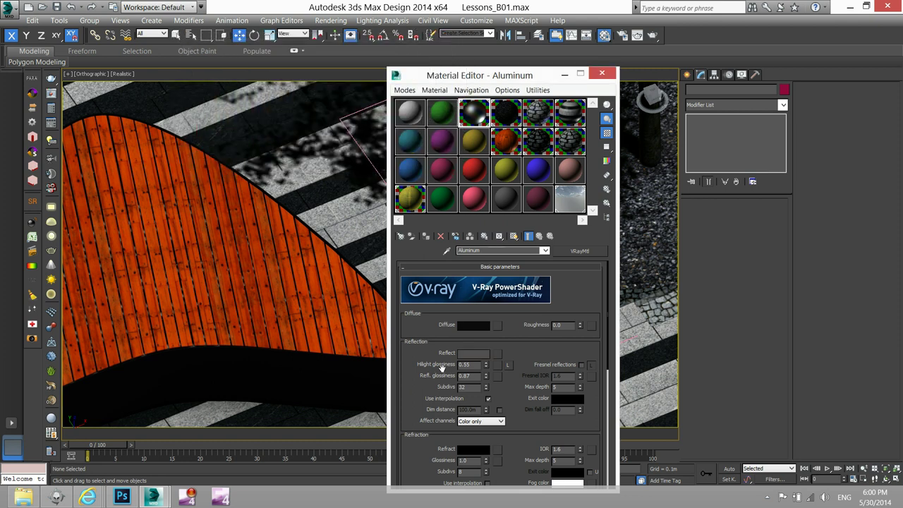
{"action": "key", "text": "Tab"}
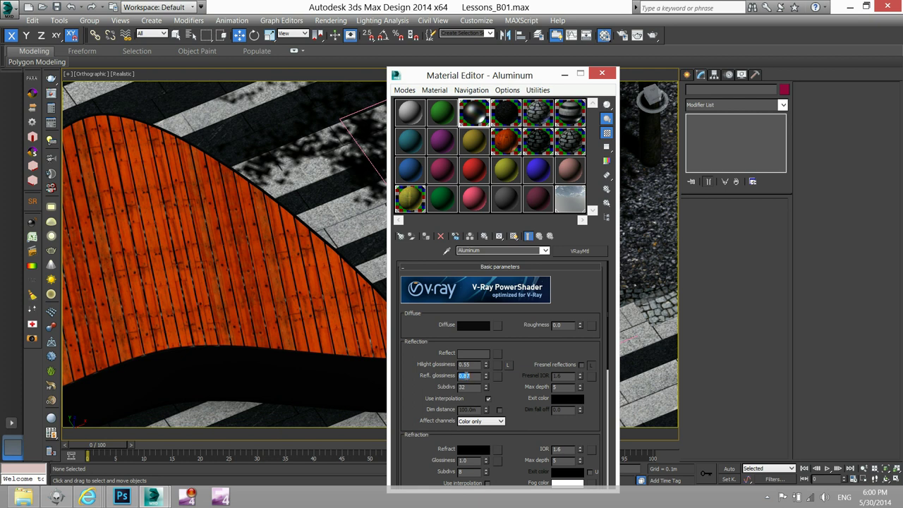
- Change the Aluminum VRayMtl's Hilight glossiness from 0.55 to 0.6
{"action": "left_click", "coordinate": [469, 375]}
{"action": "double_click", "coordinate": [469, 365]}
{"action": "type", "text": "1"}
{"action": "key", "text": "Return"}
{"action": "key", "text": "Return"}
{"action": "scroll", "coordinate": [288, 327], "scroll_direction": "down", "scroll_amount": 2}
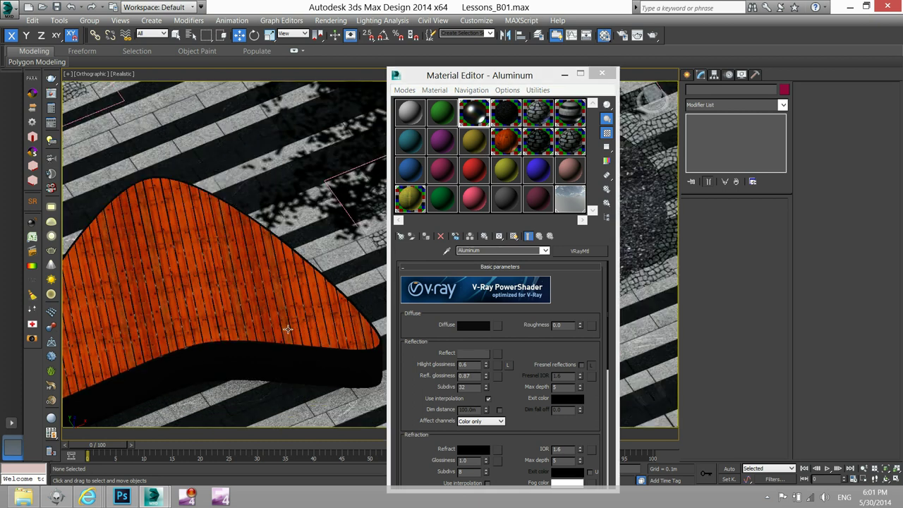
{"action": "scroll", "coordinate": [288, 326], "scroll_direction": "down", "scroll_amount": 3}
{"action": "scroll", "coordinate": [297, 197], "scroll_direction": "down", "scroll_amount": 1}
{"action": "scroll", "coordinate": [313, 240], "scroll_direction": "down", "scroll_amount": 1}
{"action": "scroll", "coordinate": [272, 268], "scroll_direction": "down", "scroll_amount": 2}
{"action": "scroll", "coordinate": [343, 282], "scroll_direction": "up", "scroll_amount": 3}
{"action": "scroll", "coordinate": [215, 321], "scroll_direction": "up", "scroll_amount": 2}
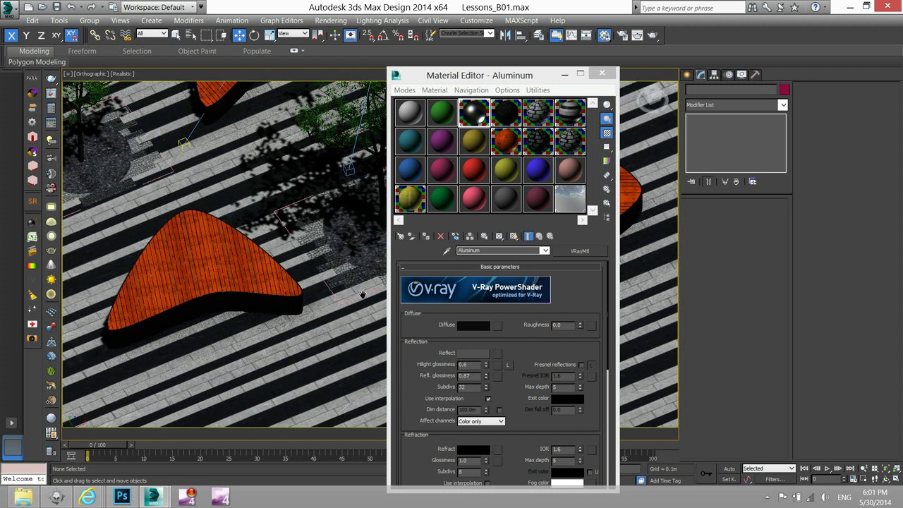
{"action": "scroll", "coordinate": [278, 302], "scroll_direction": "up", "scroll_amount": 2}
{"action": "scroll", "coordinate": [214, 144], "scroll_direction": "down", "scroll_amount": 5}
{"action": "middle_click_drag", "start_coordinate": [214, 144], "coordinate": [254, 176]}
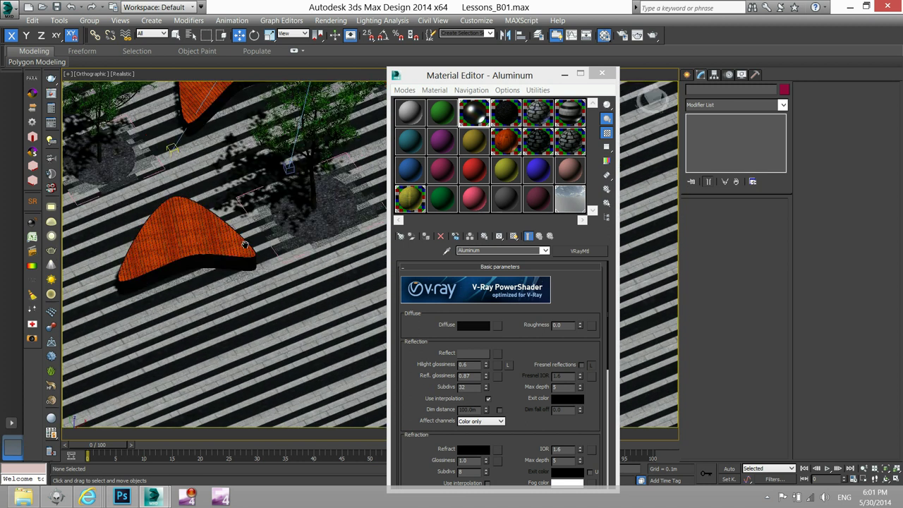
{"action": "scroll", "coordinate": [243, 183], "scroll_direction": "up", "scroll_amount": 2}
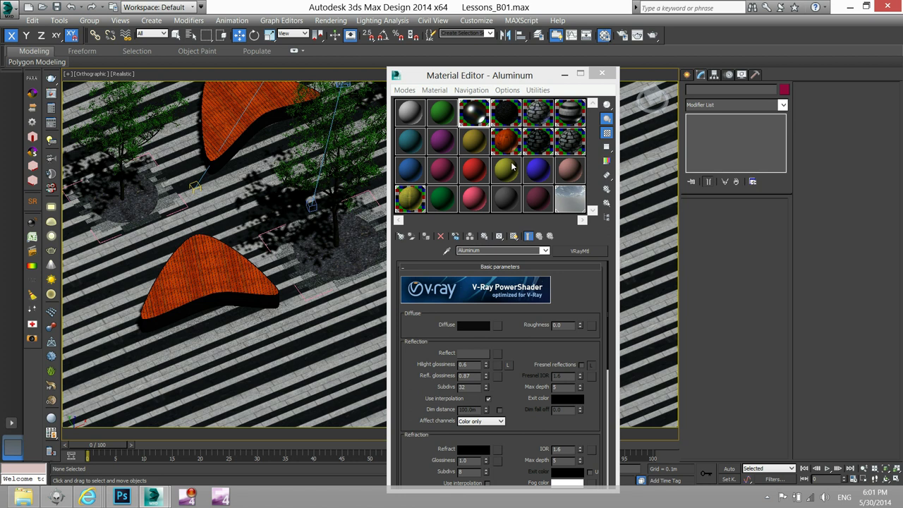
{"action": "scroll", "coordinate": [234, 303], "scroll_direction": "up", "scroll_amount": 3}
{"action": "scroll", "coordinate": [234, 296], "scroll_direction": "up", "scroll_amount": 2}
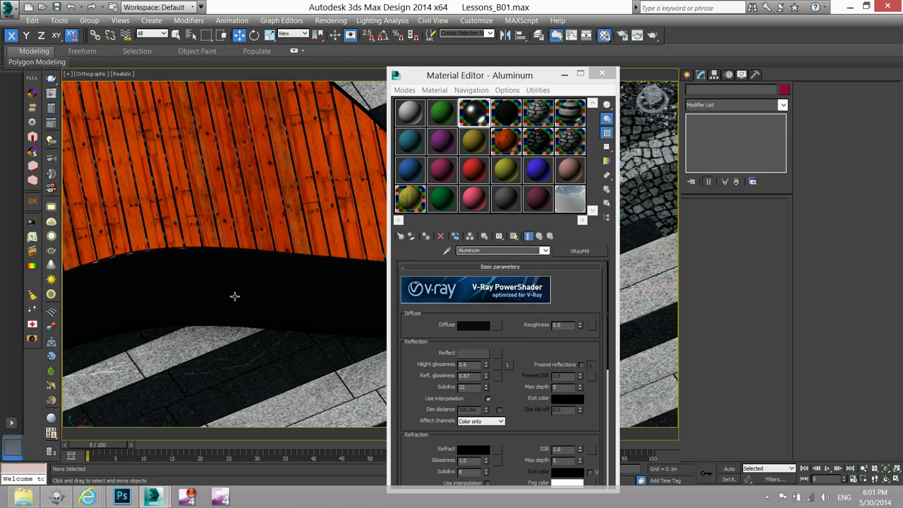
{"action": "scroll", "coordinate": [212, 295], "scroll_direction": "up", "scroll_amount": 2}
{"action": "scroll", "coordinate": [195, 293], "scroll_direction": "up", "scroll_amount": 1}
{"action": "scroll", "coordinate": [198, 262], "scroll_direction": "up", "scroll_amount": 1}
{"action": "scroll", "coordinate": [199, 233], "scroll_direction": "up", "scroll_amount": 2}
{"action": "scroll", "coordinate": [199, 216], "scroll_direction": "up", "scroll_amount": 1}
{"action": "scroll", "coordinate": [200, 216], "scroll_direction": "down", "scroll_amount": 2}
{"action": "scroll", "coordinate": [215, 235], "scroll_direction": "down", "scroll_amount": 2}
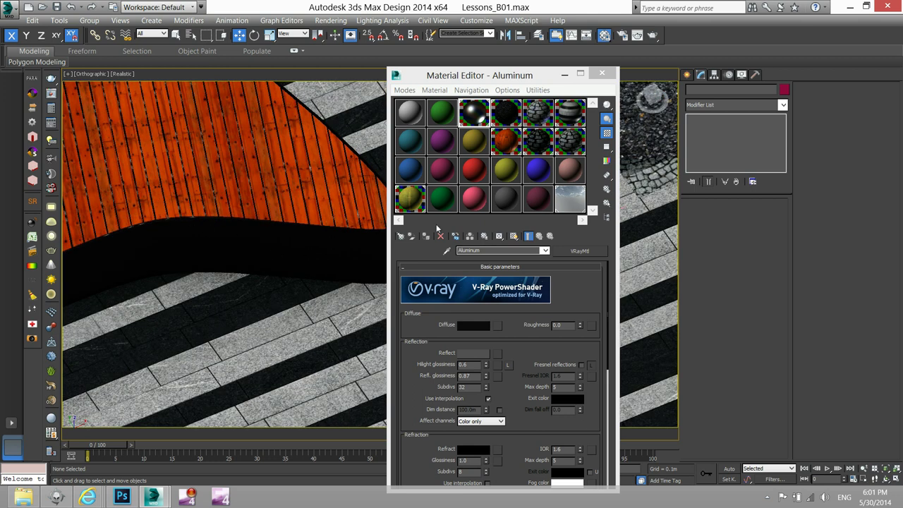
- View the Wood material's diffuse plank bitmap at full size
{"action": "left_click", "coordinate": [507, 144]}
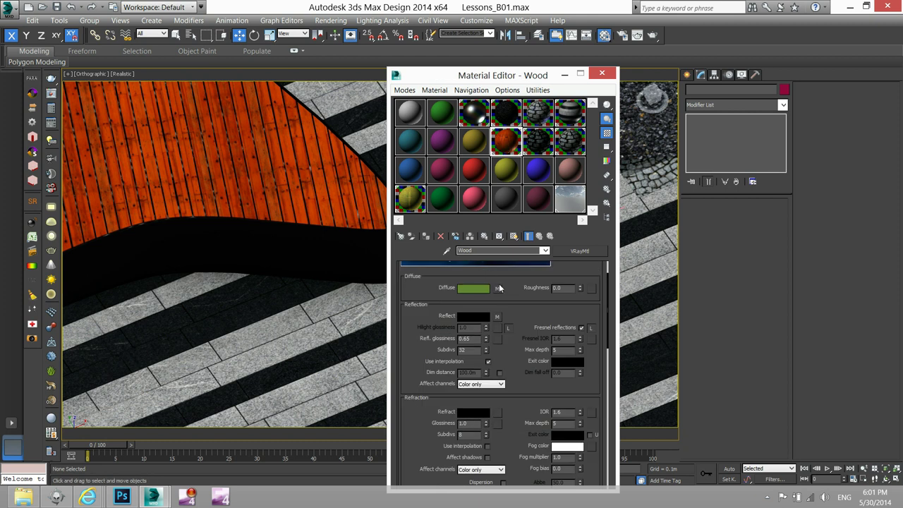
{"action": "left_click", "coordinate": [498, 287]}
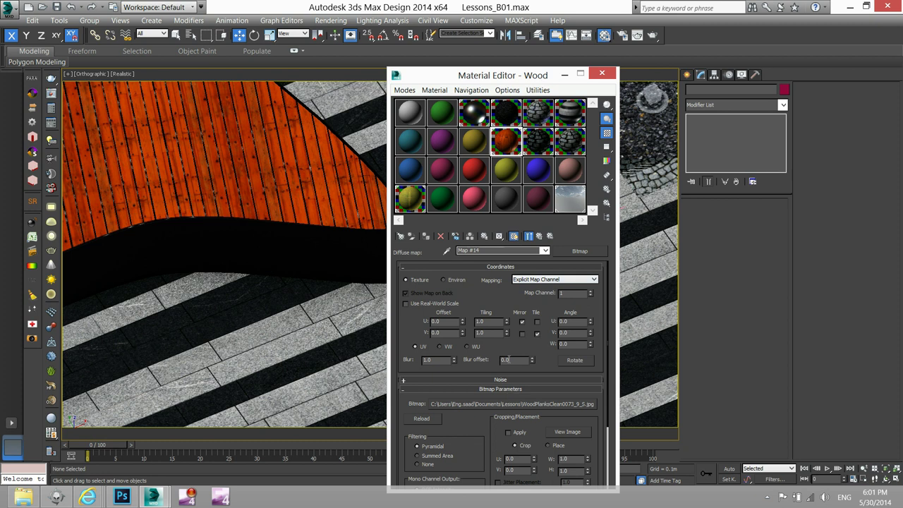
{"action": "left_click", "coordinate": [565, 432]}
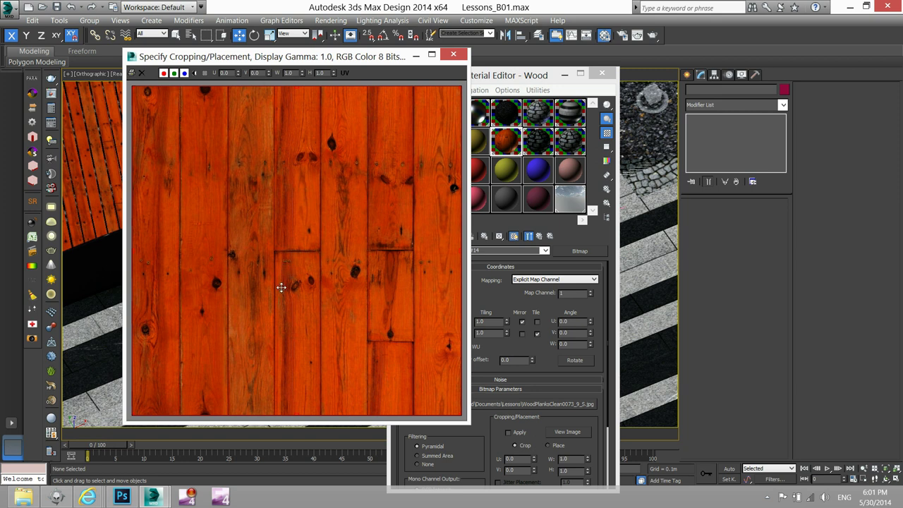
- Compare it with the Town Hall Square Solingen reference photo, then switch to Photoshop
{"action": "left_click", "coordinate": [88, 502]}
{"action": "mouse_move", "coordinate": [169, 283]}
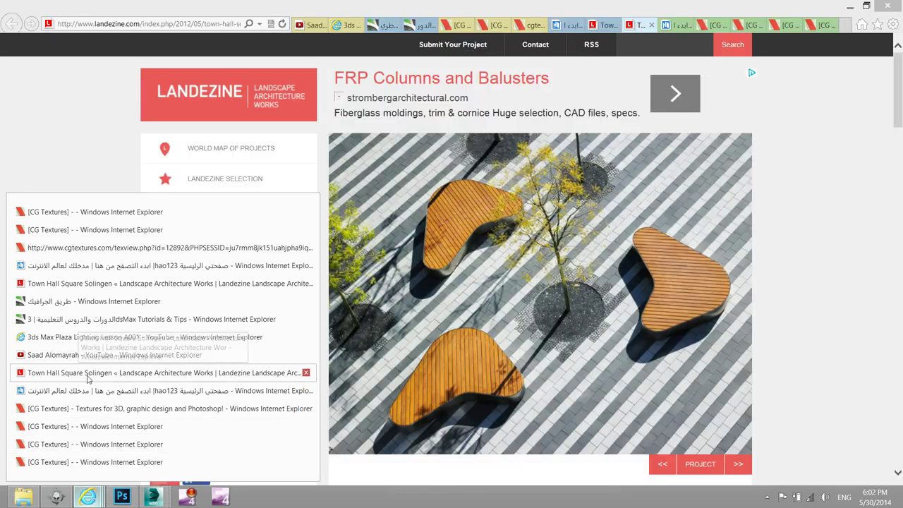
{"action": "left_click", "coordinate": [88, 374]}
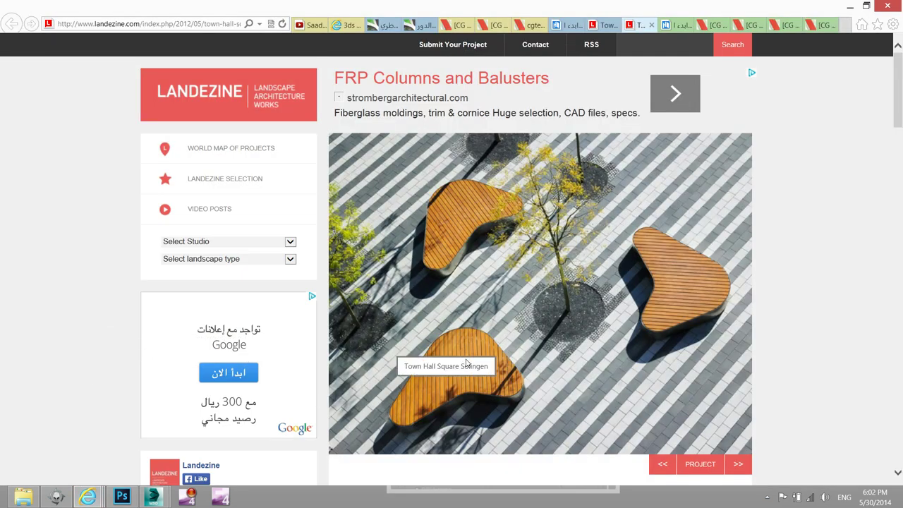
{"action": "left_click", "coordinate": [850, 6]}
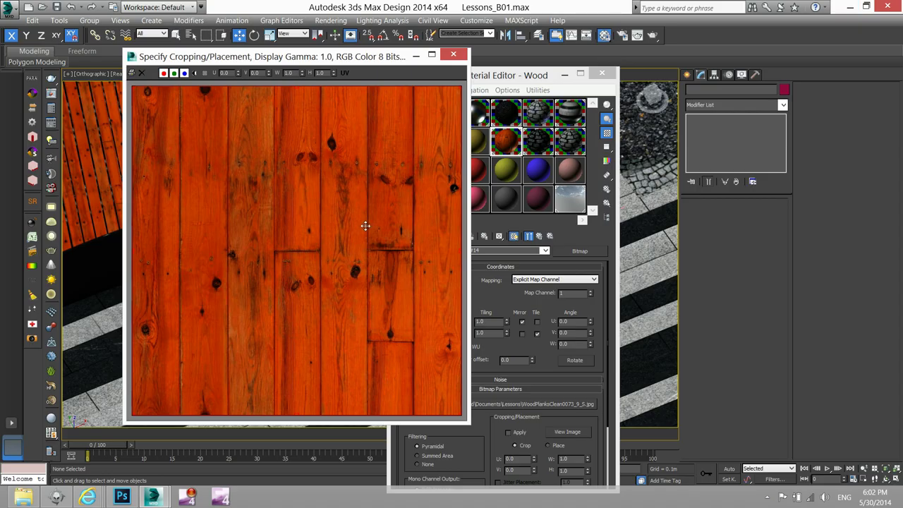
{"action": "left_click", "coordinate": [122, 497]}
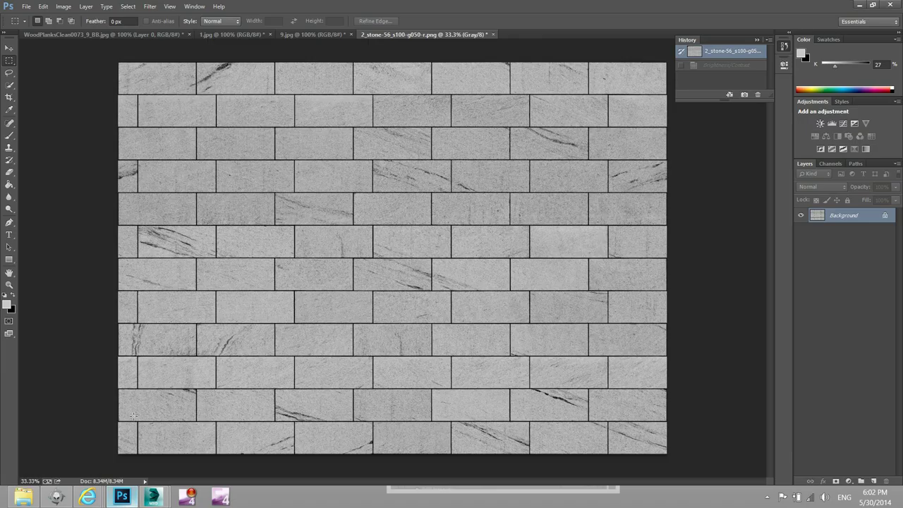
- In WoodPlanksClean0073_9_BB.jpg, fill the leftmost plank with white and deselect it
{"action": "left_click", "coordinate": [155, 37]}
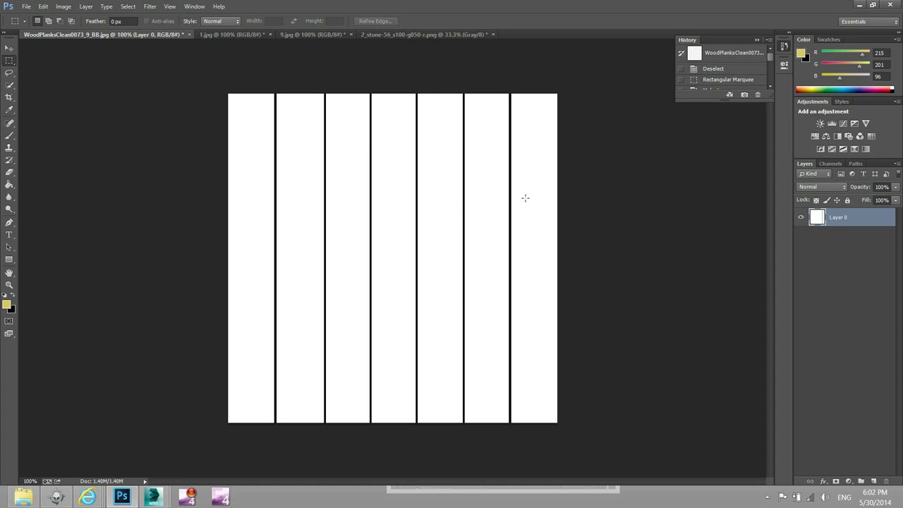
{"action": "left_click_drag", "start_coordinate": [228, 93], "coordinate": [274, 427]}
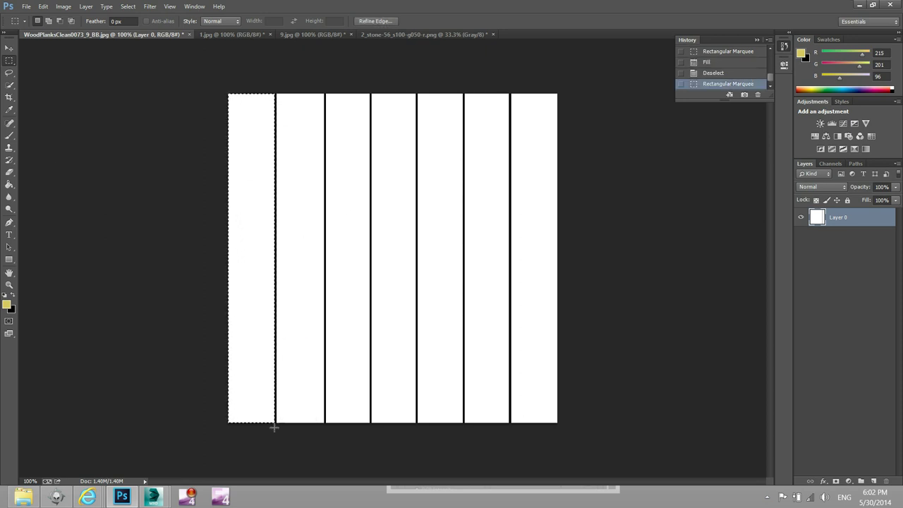
{"action": "left_click", "coordinate": [44, 6]}
{"action": "left_click", "coordinate": [73, 177]}
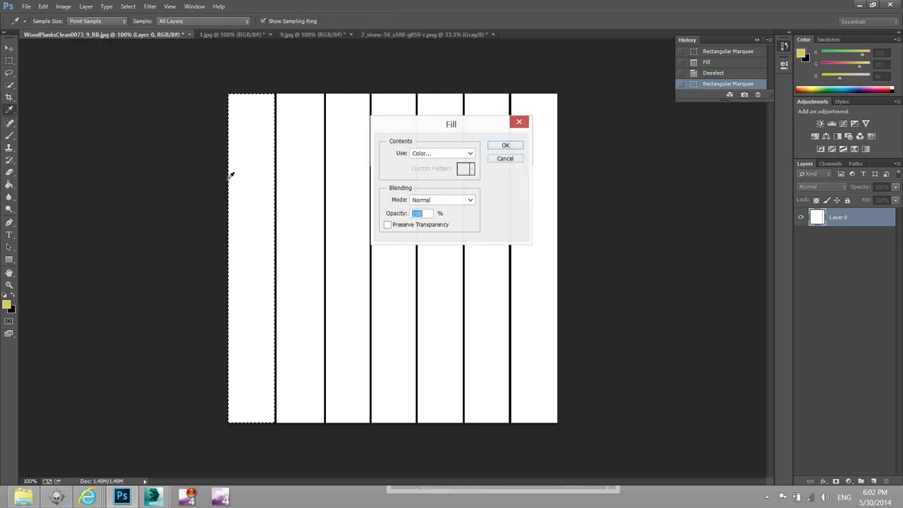
{"action": "left_click", "coordinate": [458, 154]}
{"action": "left_click", "coordinate": [453, 185]}
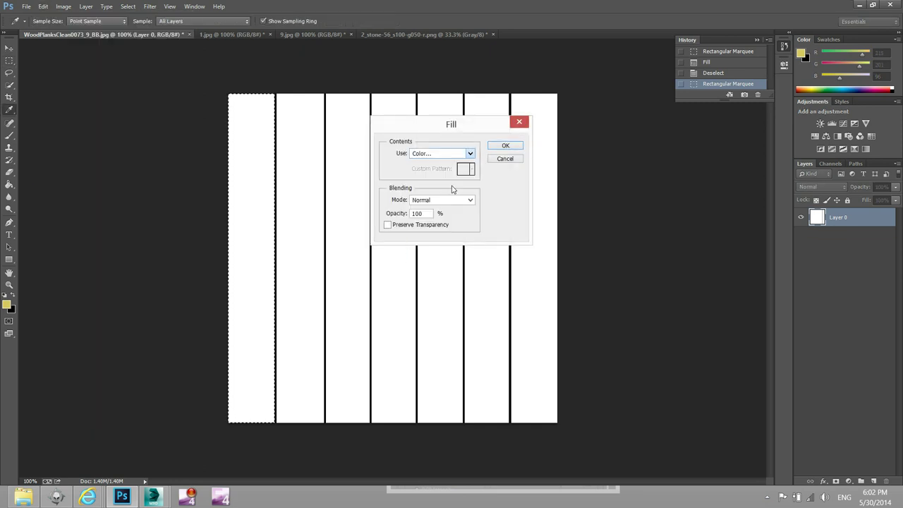
{"action": "left_click", "coordinate": [547, 130]}
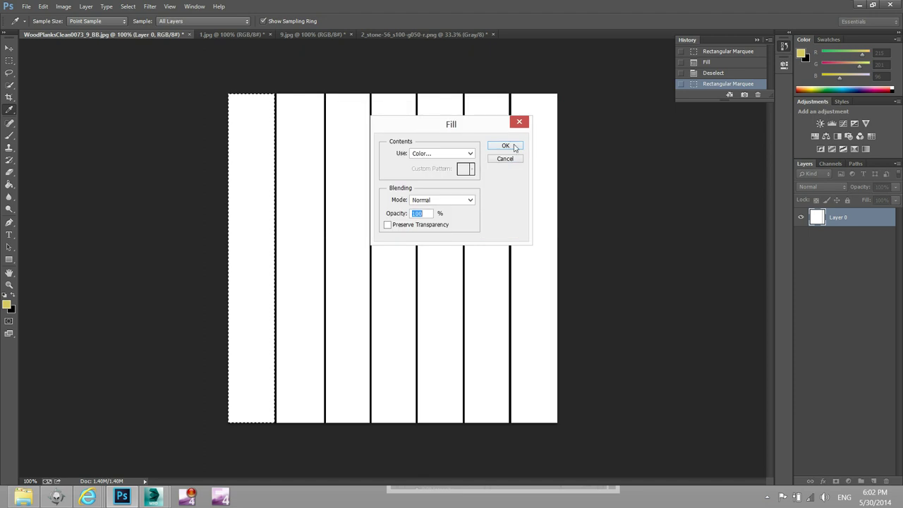
{"action": "left_click", "coordinate": [507, 145]}
{"action": "key", "text": "ctrl+d"}
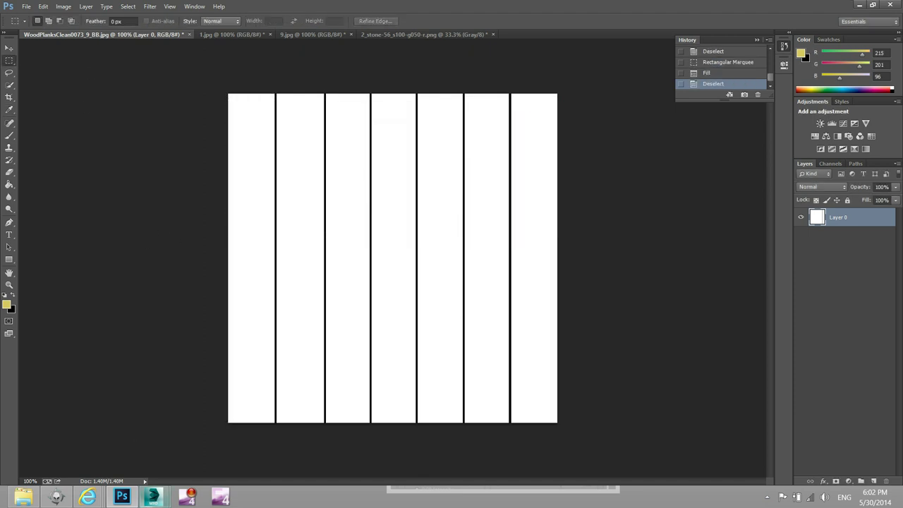
- Back in 3ds Max, close the diffuse preview and return to the Wood material's Maps
{"action": "mouse_move", "coordinate": [153, 498]}
{"action": "left_click", "coordinate": [196, 458]}
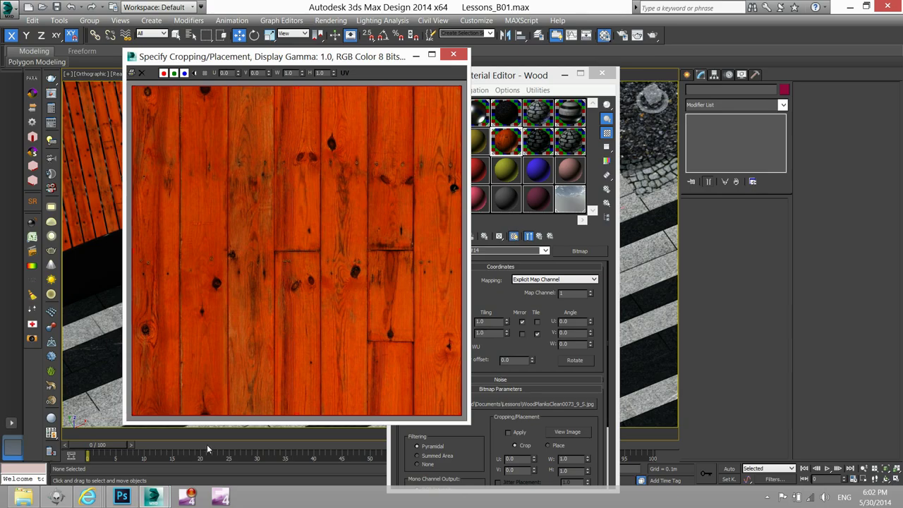
{"action": "left_click", "coordinate": [458, 60]}
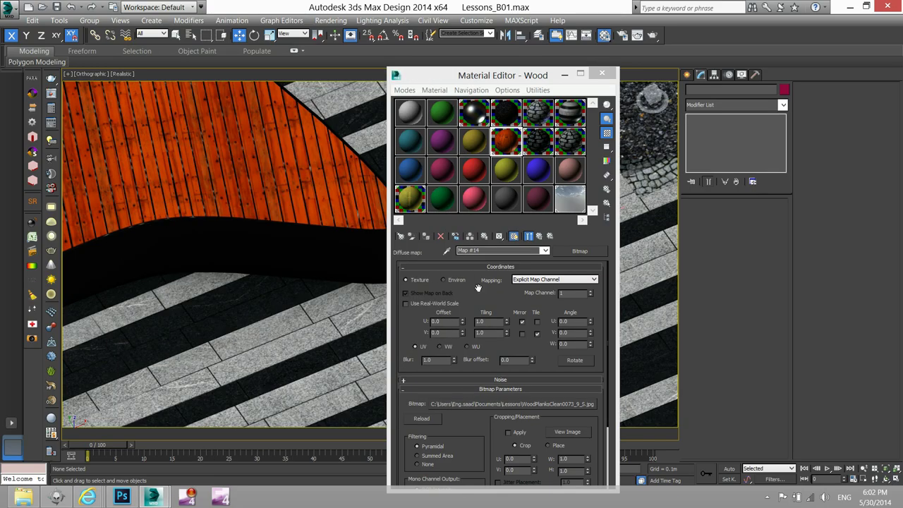
{"action": "left_click", "coordinate": [539, 235]}
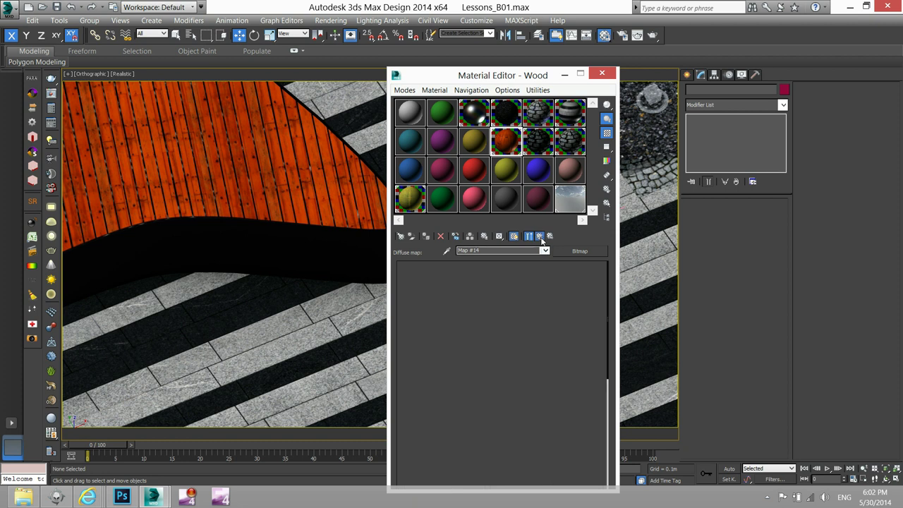
{"action": "scroll", "coordinate": [526, 398], "scroll_direction": "down", "scroll_amount": 5}
{"action": "scroll", "coordinate": [527, 399], "scroll_direction": "down", "scroll_amount": 5}
{"action": "scroll", "coordinate": [527, 398], "scroll_direction": "down", "scroll_amount": 5}
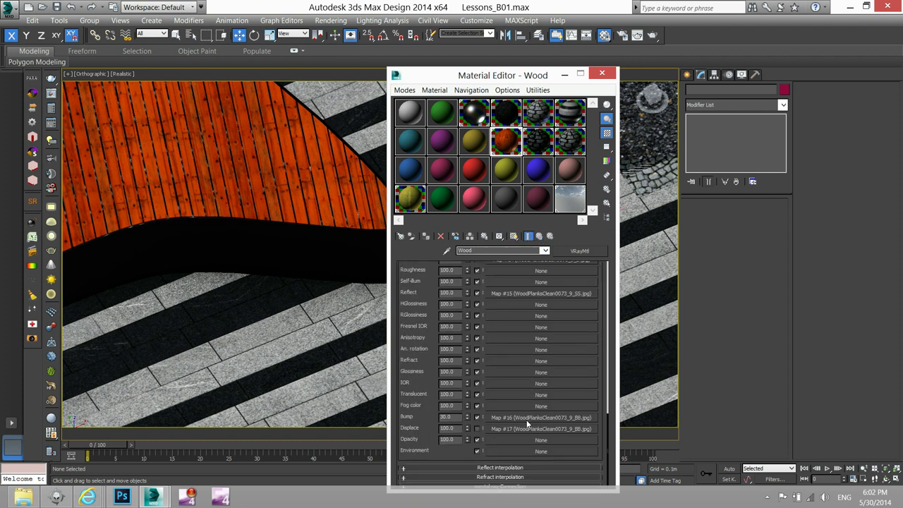
- View the Wood material's bump map plank image, then go back to its maps
{"action": "left_click", "coordinate": [527, 418]}
{"action": "left_click", "coordinate": [571, 432]}
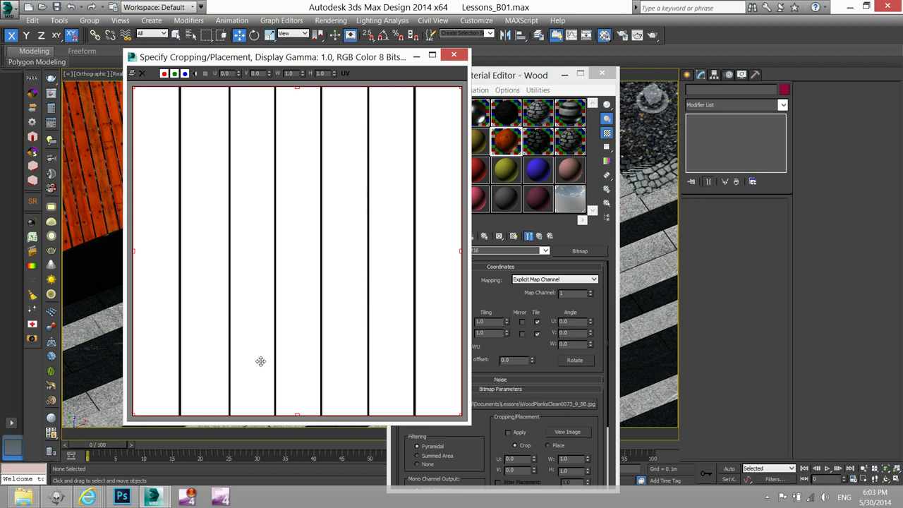
{"action": "left_click", "coordinate": [454, 55]}
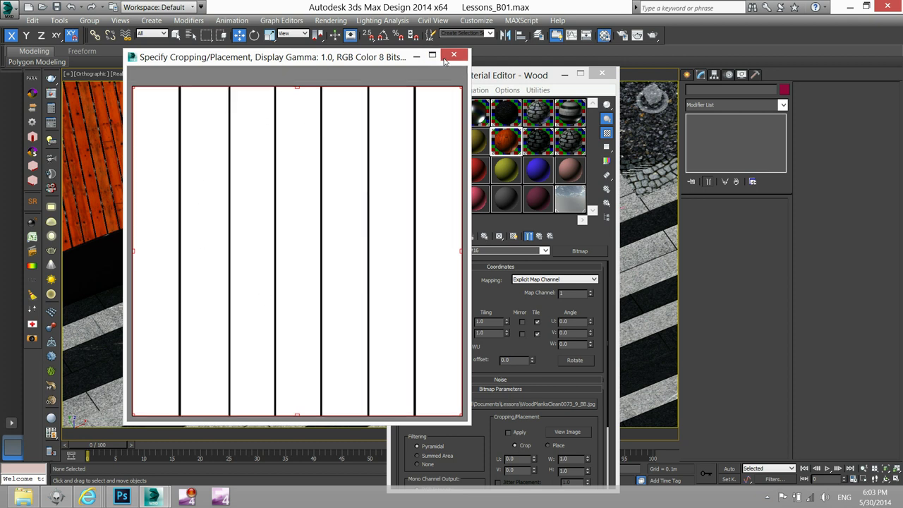
{"action": "left_click", "coordinate": [546, 250]}
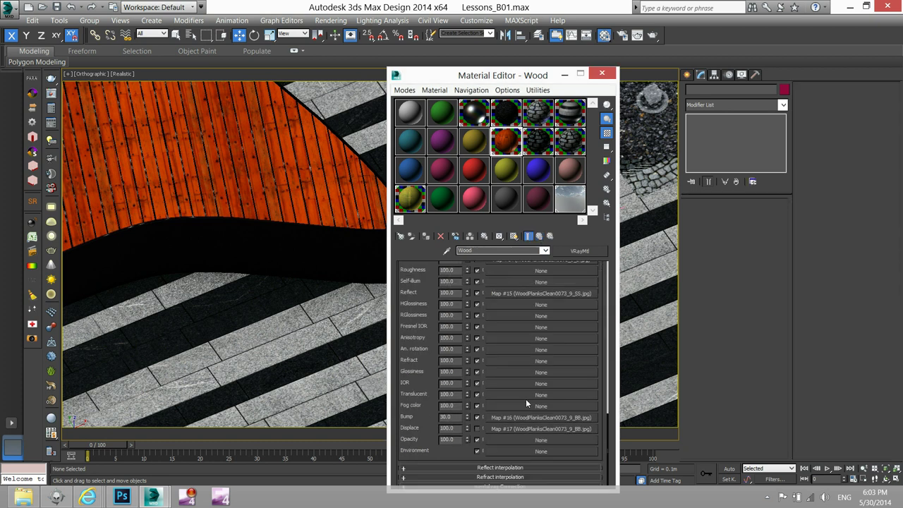
- View the displacement map's plank image and close the preview
{"action": "left_click", "coordinate": [517, 429]}
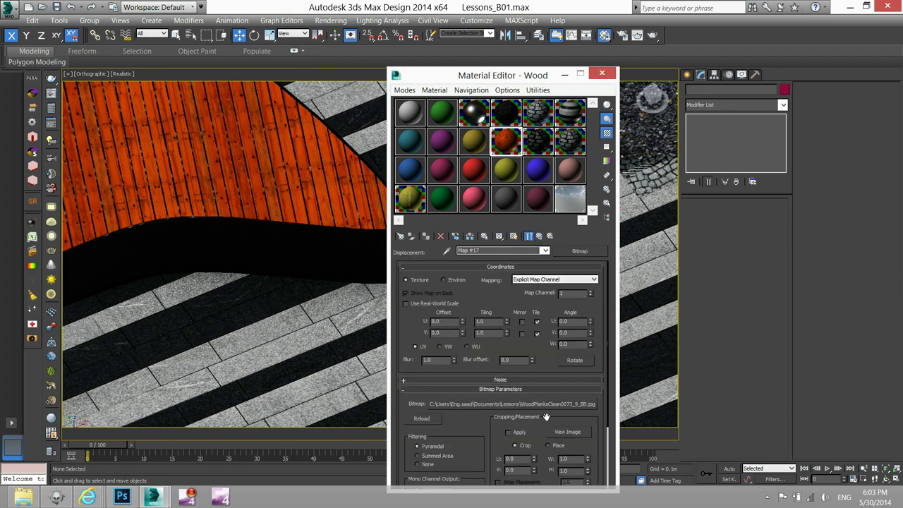
{"action": "left_click", "coordinate": [564, 436]}
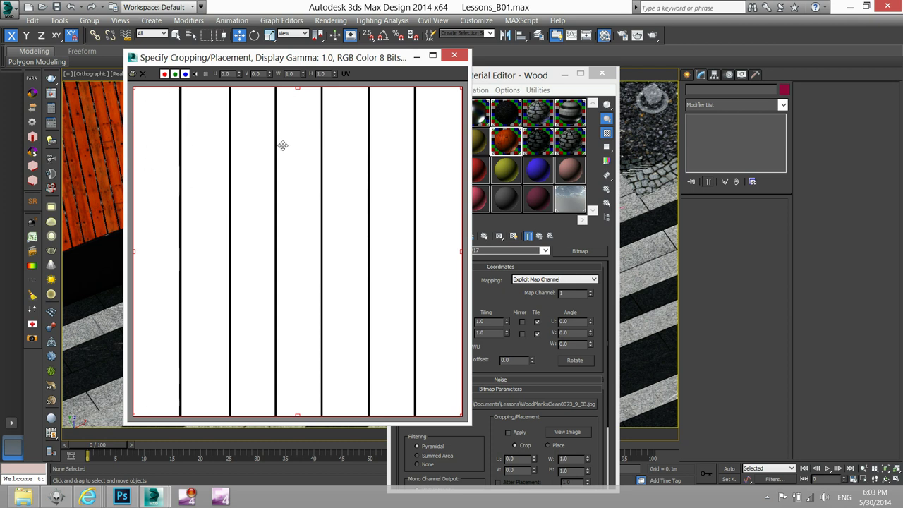
{"action": "left_click", "coordinate": [455, 55]}
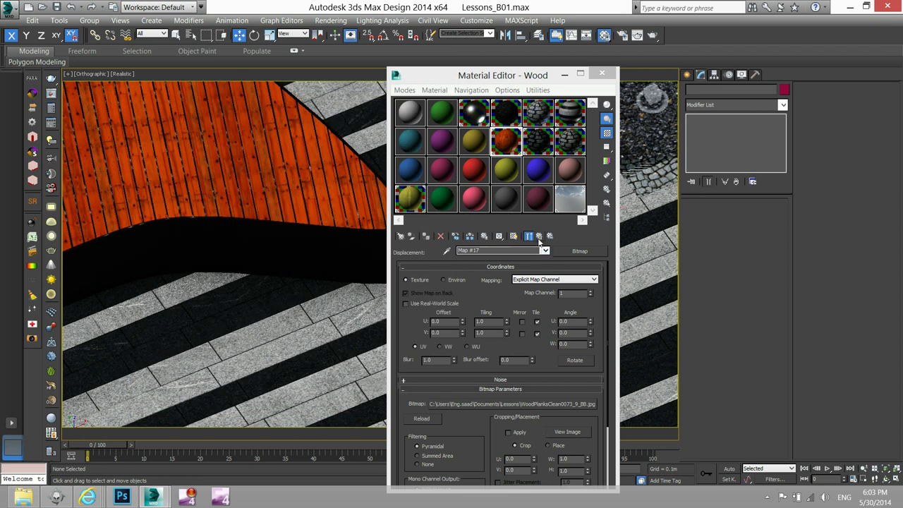
- Set the Wood material's Refl. glossiness to 0.75 and view its grey reflect map image
{"action": "left_click", "coordinate": [539, 235]}
{"action": "scroll", "coordinate": [412, 332], "scroll_direction": "up", "scroll_amount": 5}
{"action": "scroll", "coordinate": [413, 332], "scroll_direction": "up", "scroll_amount": 5}
{"action": "scroll", "coordinate": [413, 332], "scroll_direction": "up", "scroll_amount": 5}
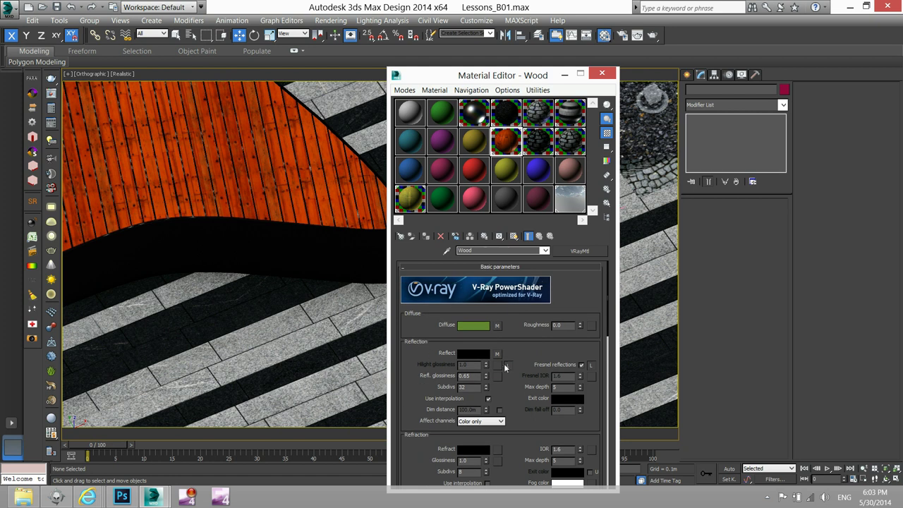
{"action": "double_click", "coordinate": [466, 375]}
{"action": "key", "text": "Return"}
{"action": "key", "text": "Return"}
{"action": "left_click", "coordinate": [498, 355]}
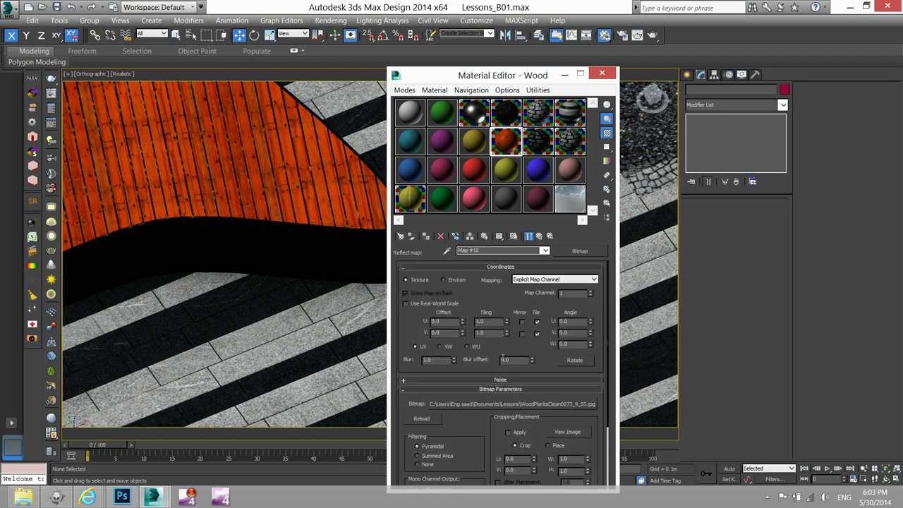
{"action": "left_click", "coordinate": [558, 430]}
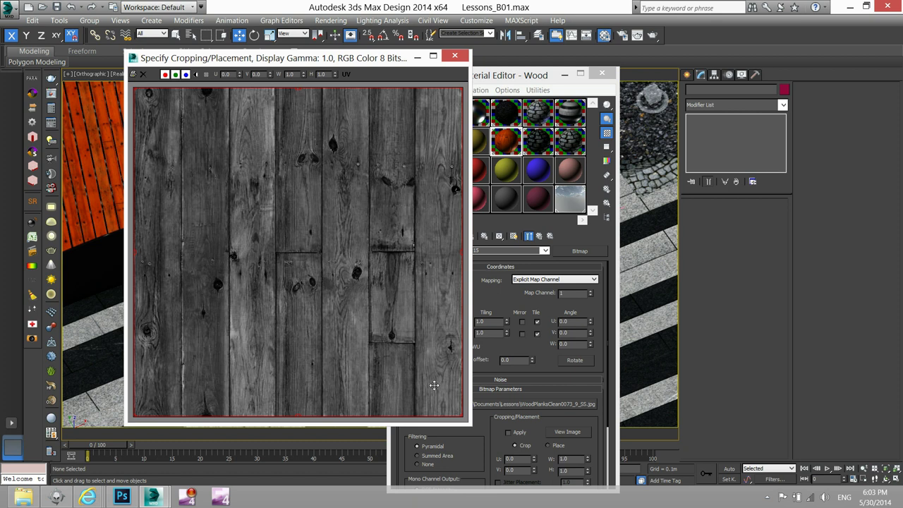
- In Photoshop, open the WoodPlanksClean0073_9_S plank texture
{"action": "left_click", "coordinate": [122, 497]}
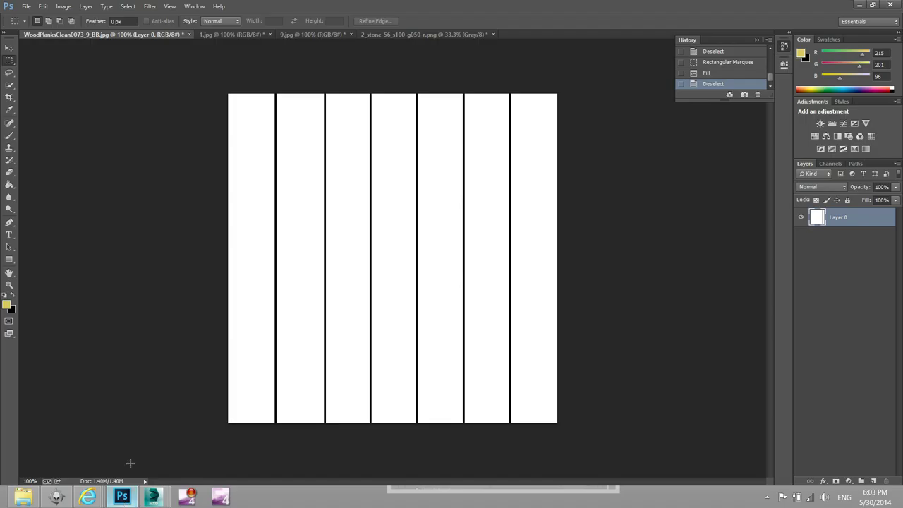
{"action": "left_click", "coordinate": [26, 7]}
{"action": "left_click", "coordinate": [32, 23]}
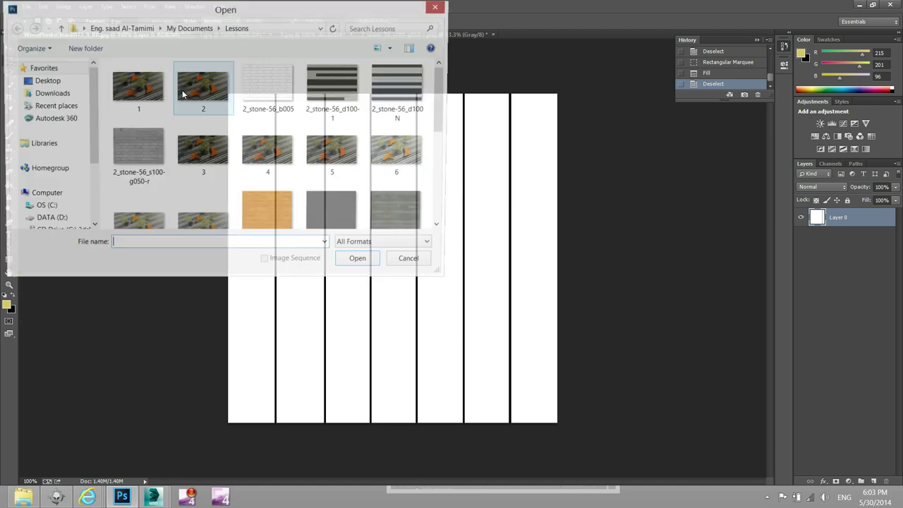
{"action": "left_click_drag", "start_coordinate": [441, 91], "coordinate": [442, 189]}
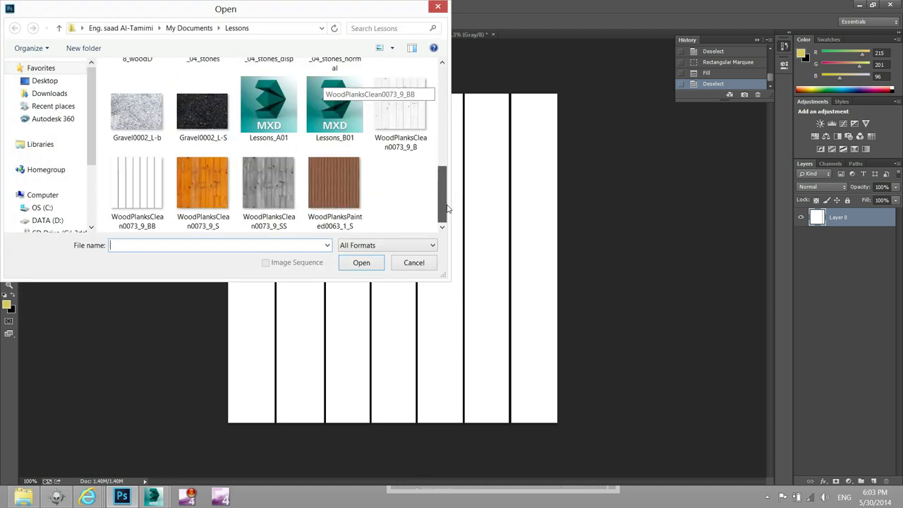
{"action": "double_click", "coordinate": [202, 185]}
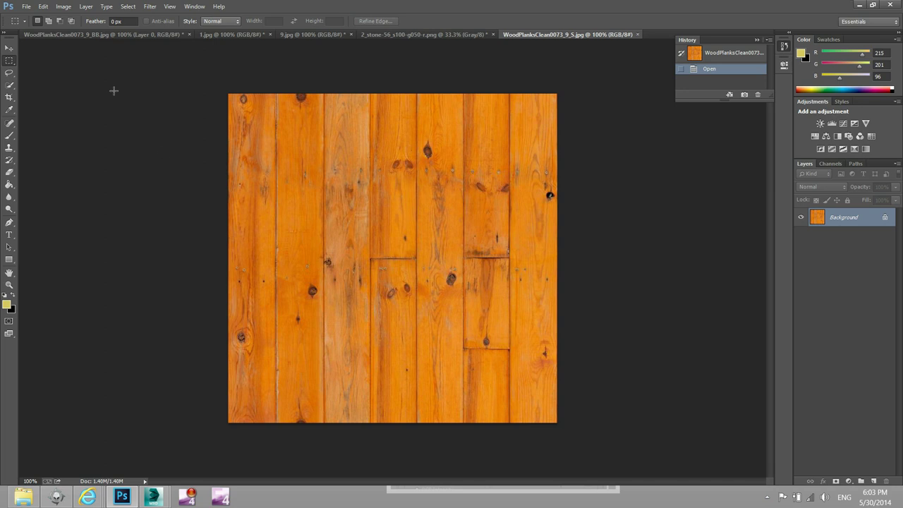
- Convert it to black and white using the Green Filter preset
{"action": "left_click", "coordinate": [64, 7]}
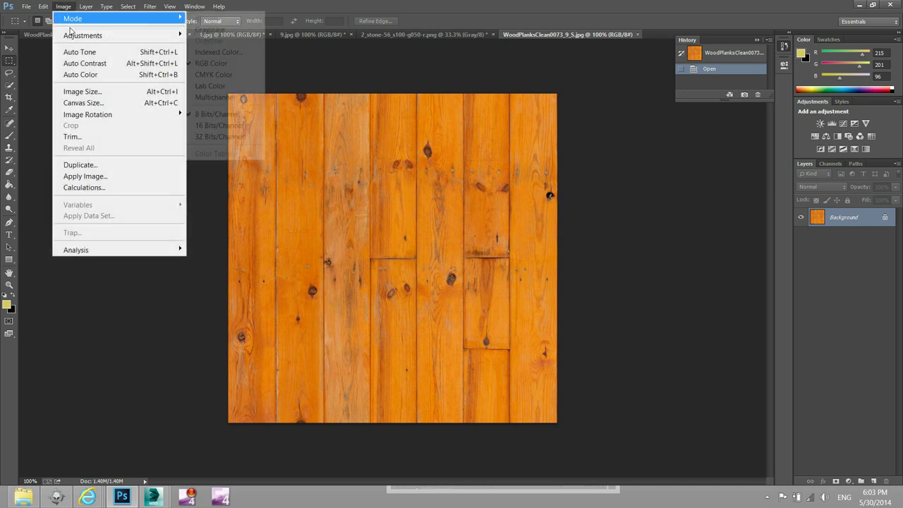
{"action": "mouse_move", "coordinate": [83, 35]}
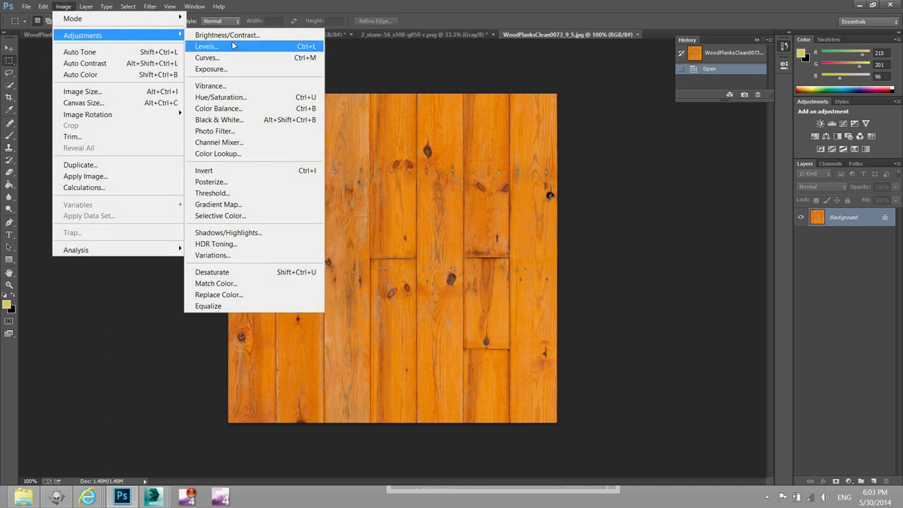
{"action": "left_click", "coordinate": [222, 120]}
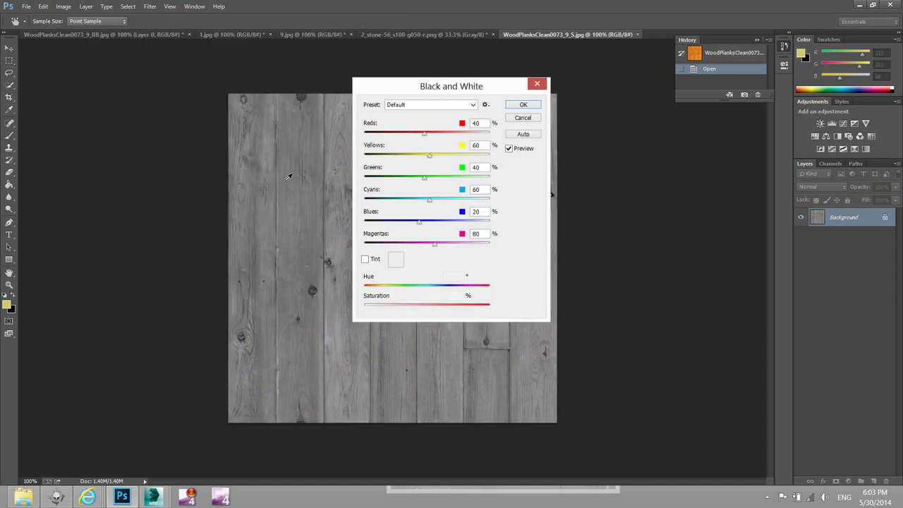
{"action": "left_click", "coordinate": [441, 106]}
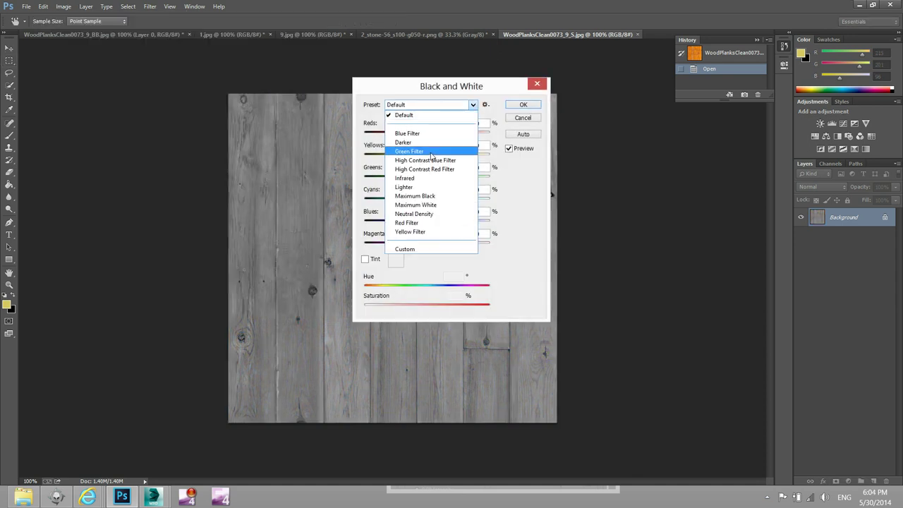
{"action": "left_click", "coordinate": [432, 152]}
{"action": "left_click", "coordinate": [523, 105]}
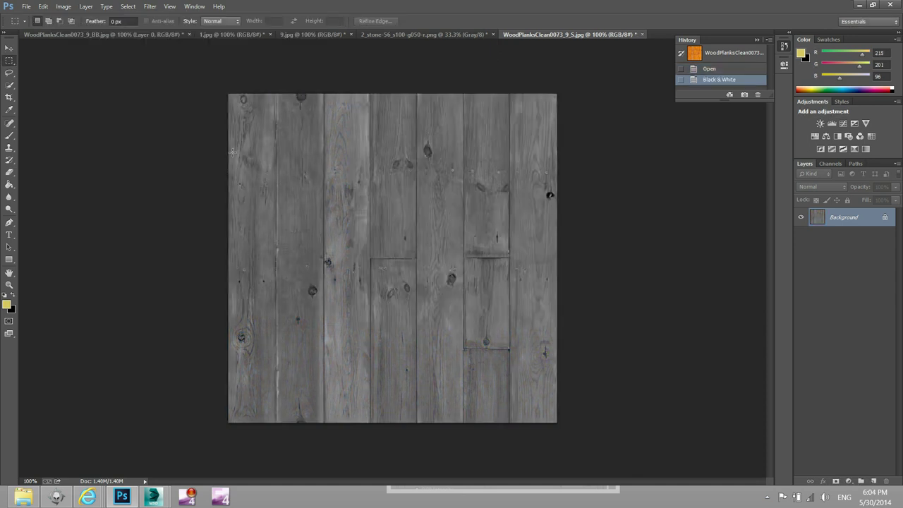
{"action": "left_click", "coordinate": [63, 7]}
{"action": "mouse_move", "coordinate": [83, 35]}
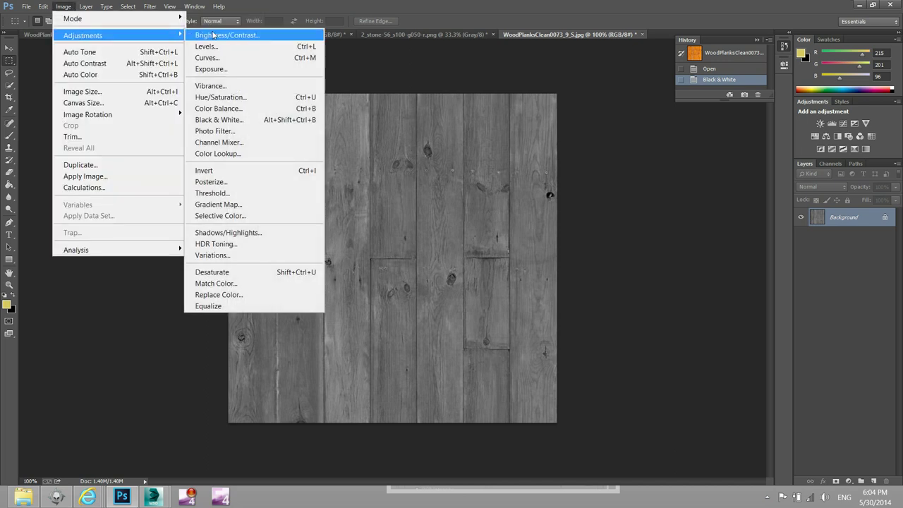
- Apply Brightness/Contrast with Contrast 54 to the grey plank texture, then return to 3ds Max
{"action": "left_click", "coordinate": [213, 34]}
{"action": "mouse_move", "coordinate": [429, 167]}
{"action": "left_mouse_down"}
{"action": "mouse_move", "coordinate": [438, 167]}
{"action": "mouse_move", "coordinate": [423, 190]}
{"action": "mouse_move", "coordinate": [383, 192]}
{"action": "mouse_move", "coordinate": [472, 200]}
{"action": "mouse_move", "coordinate": [455, 197]}
{"action": "mouse_move", "coordinate": [438, 171]}
{"action": "left_mouse_up"}
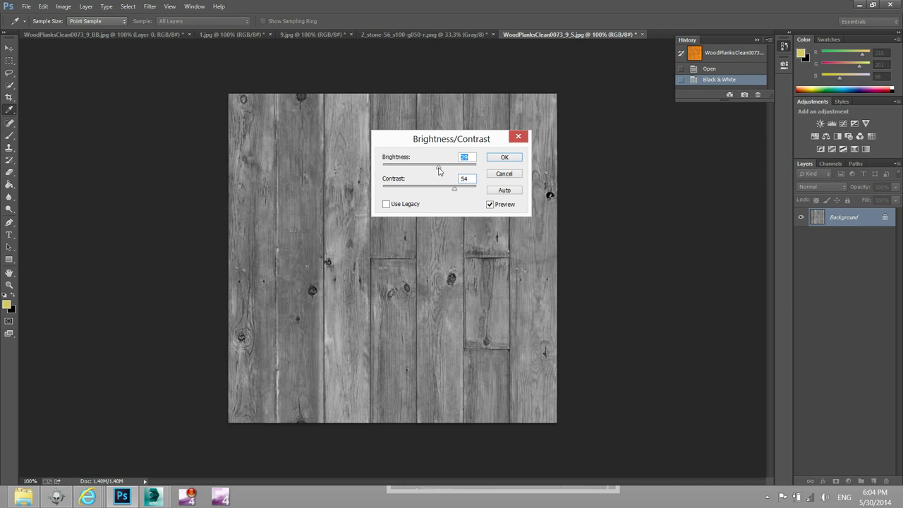
{"action": "left_click", "coordinate": [494, 158]}
{"action": "key", "text": "m"}
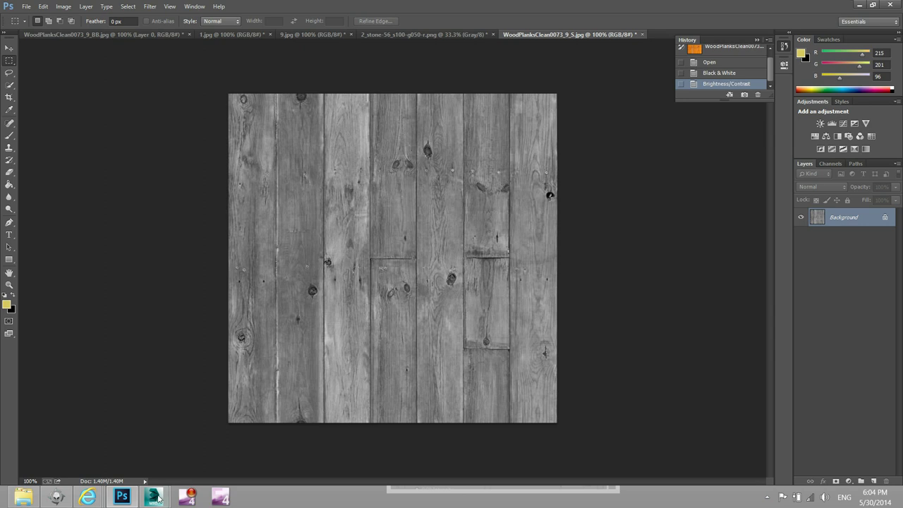
{"action": "left_click", "coordinate": [216, 448]}
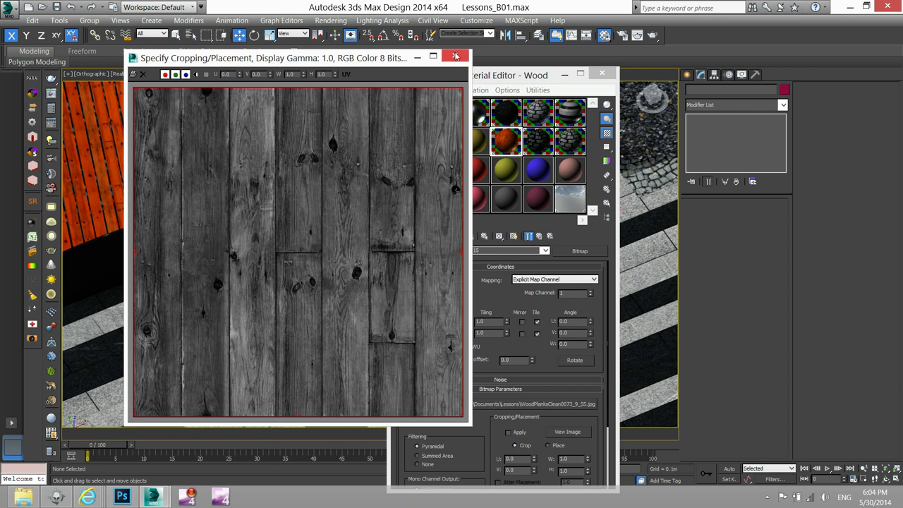
- Close the reflect map preview and inspect a magnified Wood sample sphere
{"action": "left_click", "coordinate": [456, 57]}
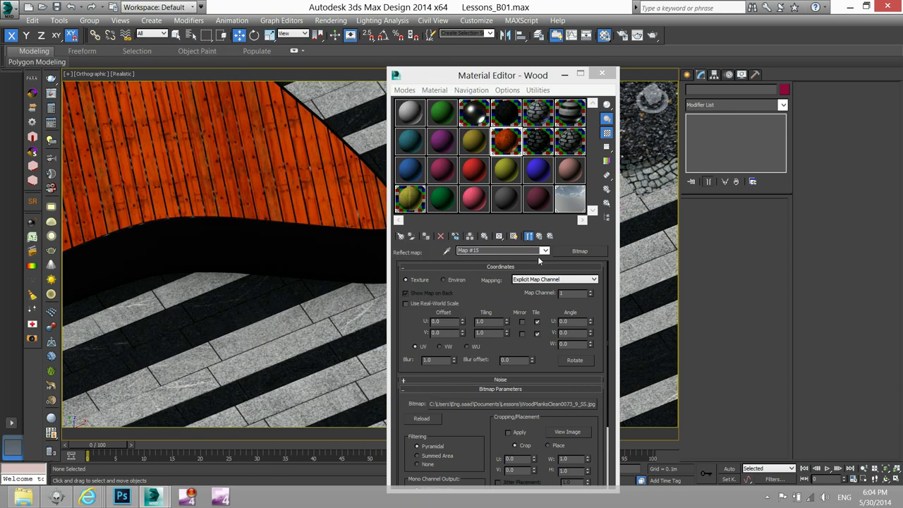
{"action": "left_click", "coordinate": [539, 235]}
{"action": "double_click", "coordinate": [501, 147]}
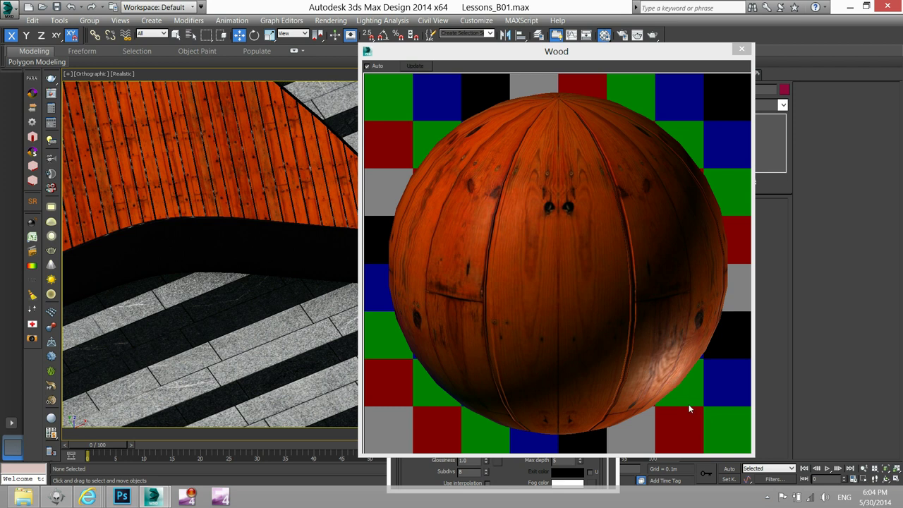
{"action": "left_click", "coordinate": [741, 49]}
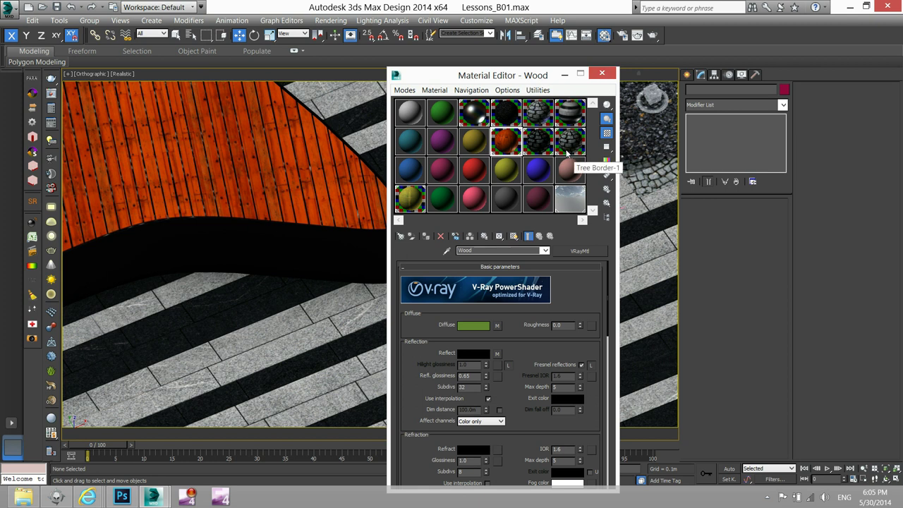
- Close the Material Editor and pan the viewport toward the wooden benches
{"action": "left_click", "coordinate": [233, 161]}
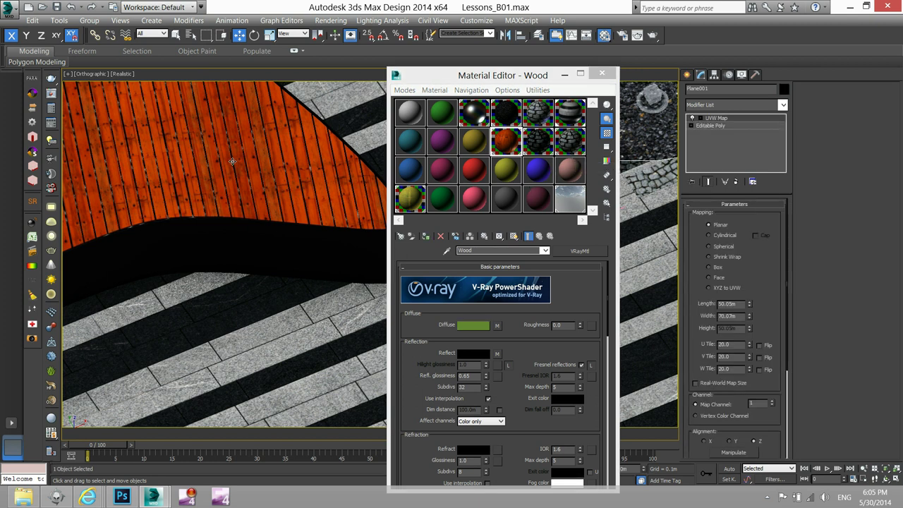
{"action": "left_click", "coordinate": [592, 77]}
{"action": "left_click", "coordinate": [601, 74]}
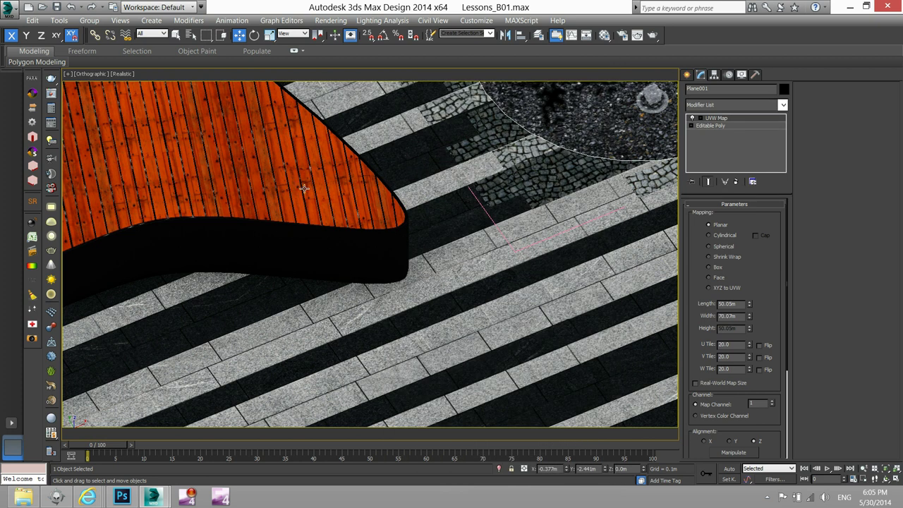
{"action": "scroll", "coordinate": [397, 184], "scroll_direction": "down", "scroll_amount": 2}
{"action": "middle_click_drag", "start_coordinate": [373, 216], "coordinate": [478, 272]}
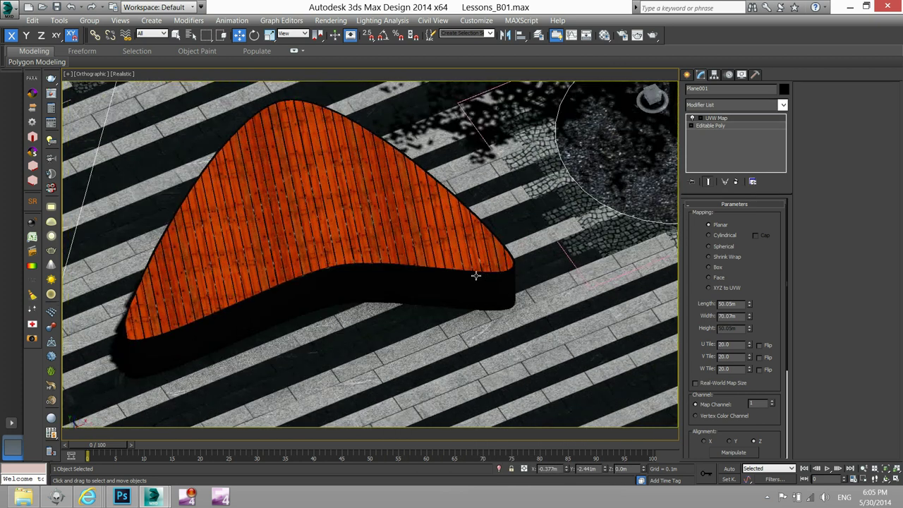
{"action": "scroll", "coordinate": [312, 211], "scroll_direction": "up", "scroll_amount": 5}
{"action": "scroll", "coordinate": [350, 227], "scroll_direction": "up", "scroll_amount": 2}
{"action": "scroll", "coordinate": [350, 228], "scroll_direction": "down", "scroll_amount": 4}
{"action": "scroll", "coordinate": [346, 226], "scroll_direction": "down", "scroll_amount": 2}
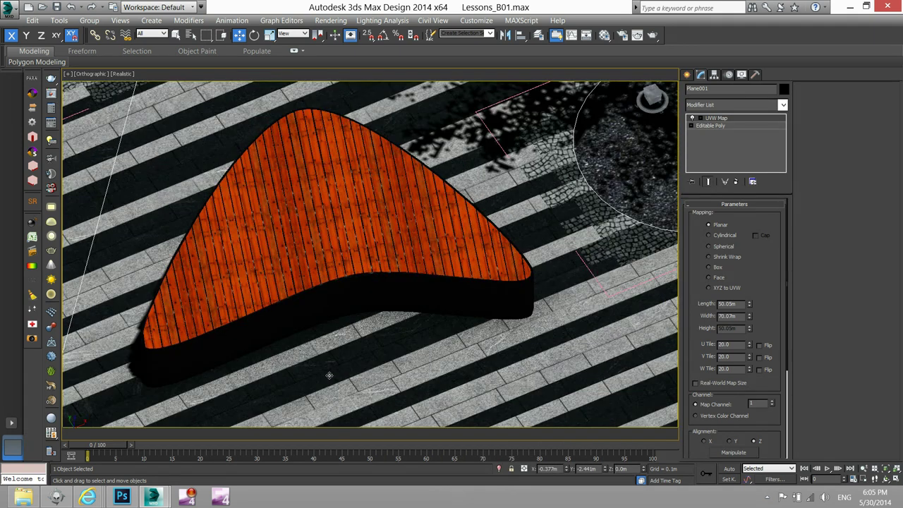
- In the Lessons_A01 scene, orbit and zoom to an overhead view of the whole park
{"action": "left_click", "coordinate": [90, 431]}
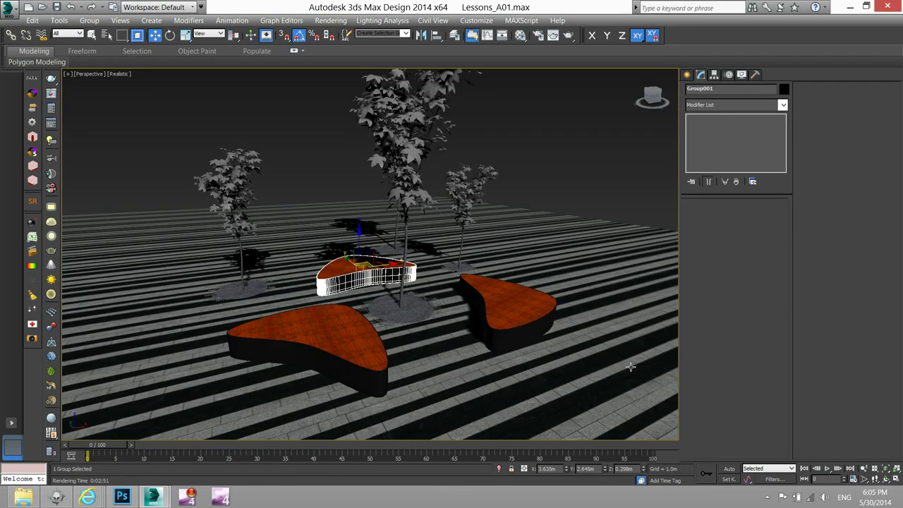
{"action": "left_click", "coordinate": [642, 178]}
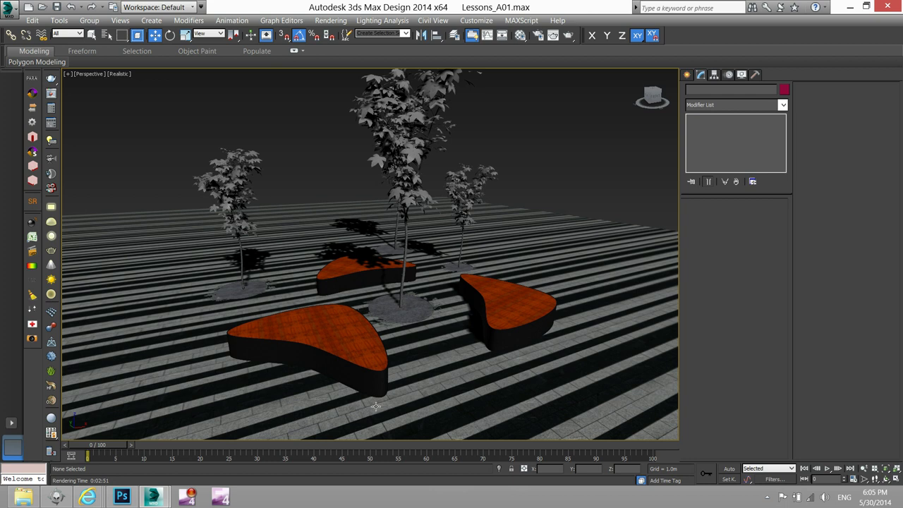
{"action": "scroll", "coordinate": [374, 406], "scroll_direction": "up", "scroll_amount": 3}
{"action": "scroll", "coordinate": [340, 301], "scroll_direction": "up", "scroll_amount": 5}
{"action": "scroll", "coordinate": [340, 302], "scroll_direction": "down", "scroll_amount": 5}
{"action": "scroll", "coordinate": [333, 256], "scroll_direction": "up", "scroll_amount": 3}
{"action": "mouse_move", "coordinate": [332, 256]}
{"action": "middle_mouse_down", "text": "alt"}
{"action": "mouse_move", "coordinate": [347, 277]}
{"action": "mouse_move", "coordinate": [445, 304]}
{"action": "middle_mouse_up", "text": "alt"}
{"action": "scroll", "coordinate": [346, 277], "scroll_direction": "up", "scroll_amount": 5}
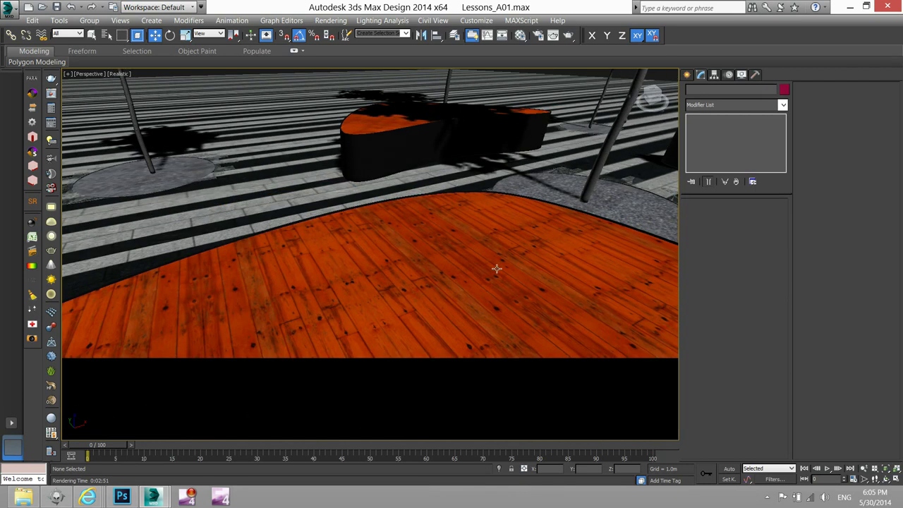
{"action": "scroll", "coordinate": [393, 264], "scroll_direction": "down", "scroll_amount": 5}
{"action": "scroll", "coordinate": [416, 294], "scroll_direction": "up", "scroll_amount": 5}
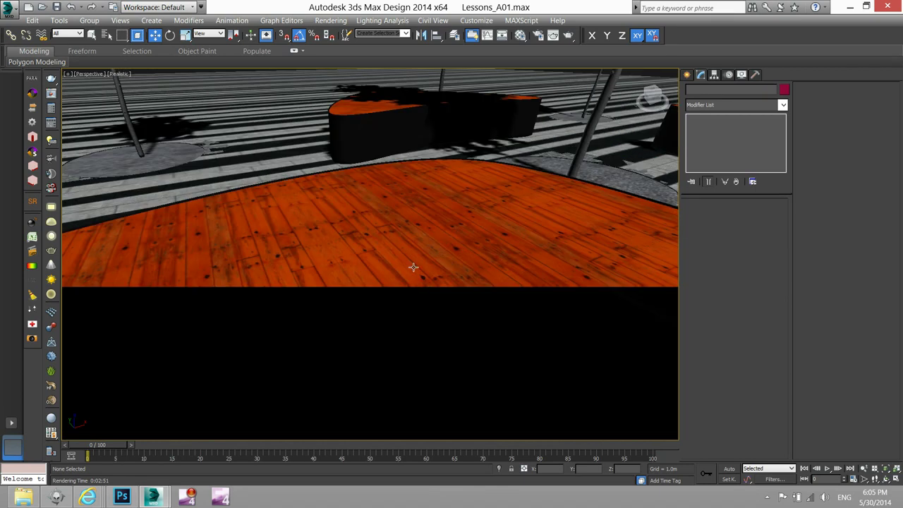
{"action": "scroll", "coordinate": [416, 272], "scroll_direction": "down", "scroll_amount": 5}
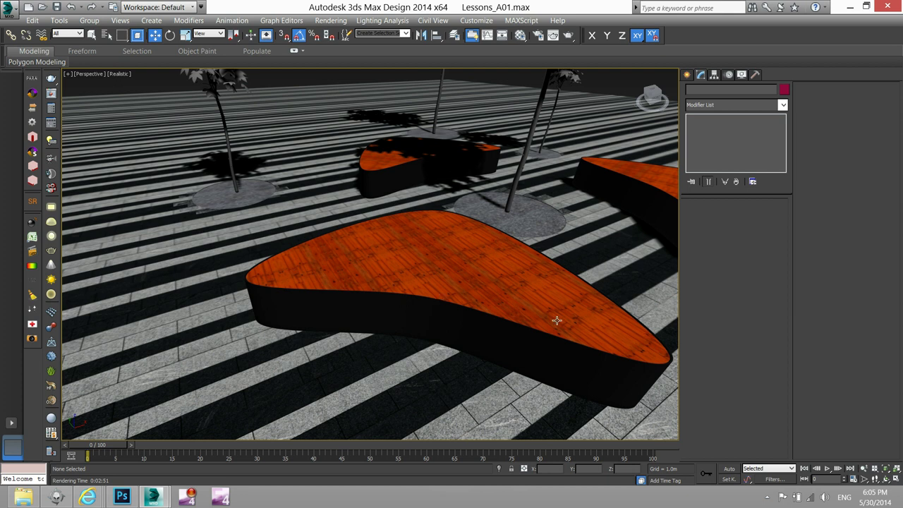
{"action": "middle_click_drag", "start_coordinate": [558, 318], "coordinate": [387, 358]}
{"action": "scroll", "coordinate": [465, 284], "scroll_direction": "up", "scroll_amount": 3}
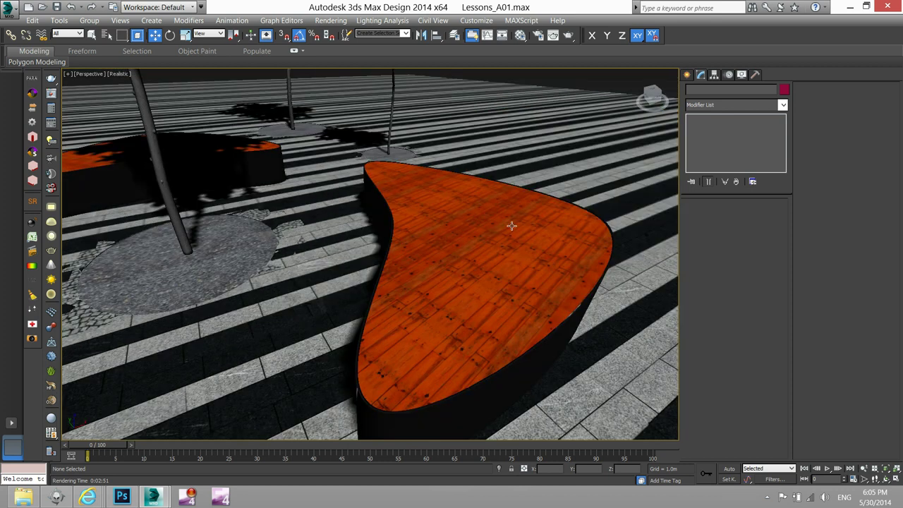
{"action": "scroll", "coordinate": [511, 227], "scroll_direction": "down", "scroll_amount": 3}
{"action": "scroll", "coordinate": [505, 242], "scroll_direction": "down", "scroll_amount": 5}
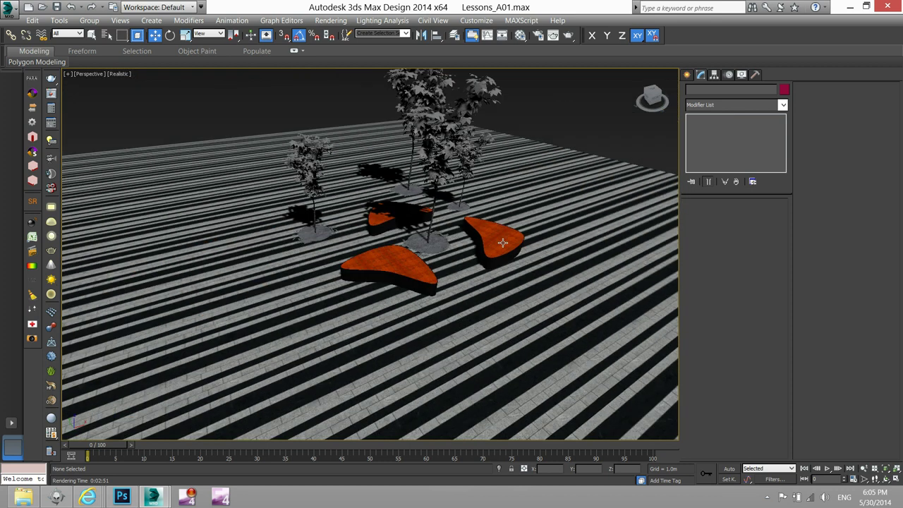
{"action": "scroll", "coordinate": [503, 243], "scroll_direction": "up", "scroll_amount": 3}
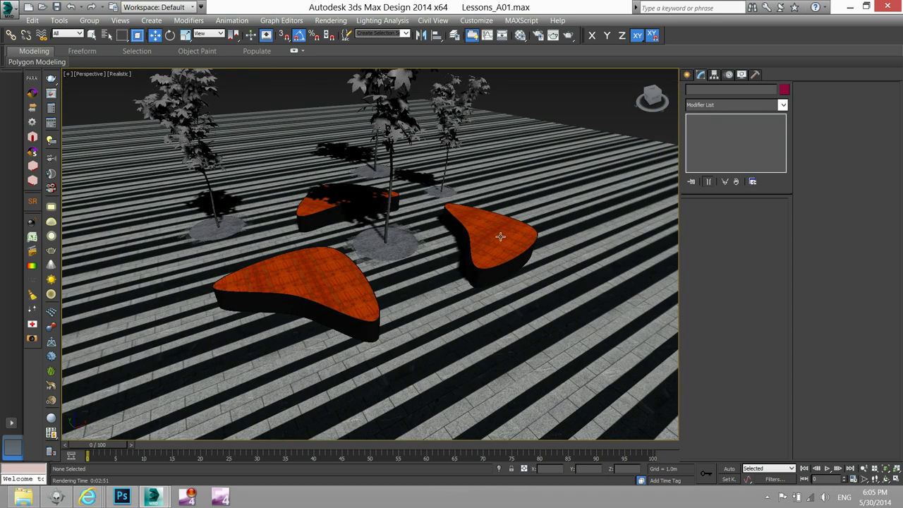
{"action": "scroll", "coordinate": [500, 236], "scroll_direction": "down", "scroll_amount": 10}
{"action": "scroll", "coordinate": [388, 259], "scroll_direction": "up", "scroll_amount": 3}
{"action": "scroll", "coordinate": [402, 258], "scroll_direction": "up", "scroll_amount": 3}
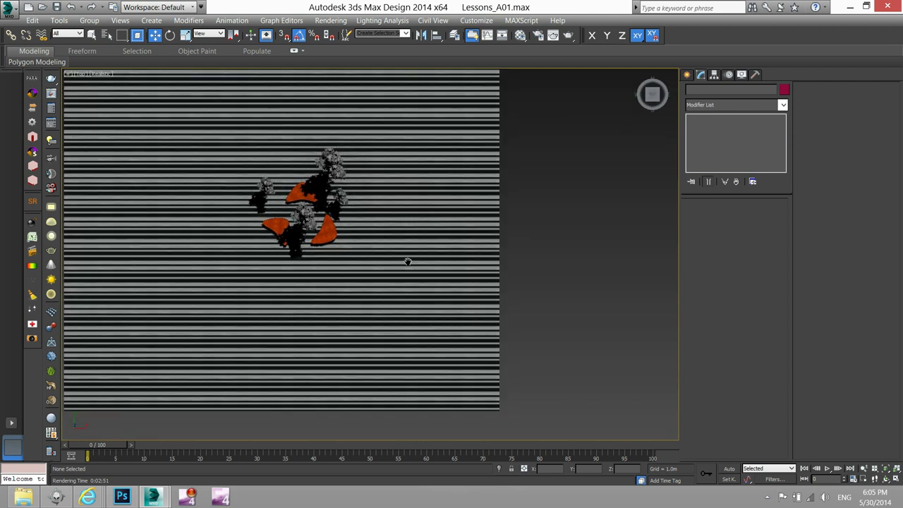
{"action": "scroll", "coordinate": [213, 258], "scroll_direction": "up", "scroll_amount": 1}
- Shift-drag a Copy of the right bench Group002 out beside the paving
{"action": "left_click", "coordinate": [238, 255]}
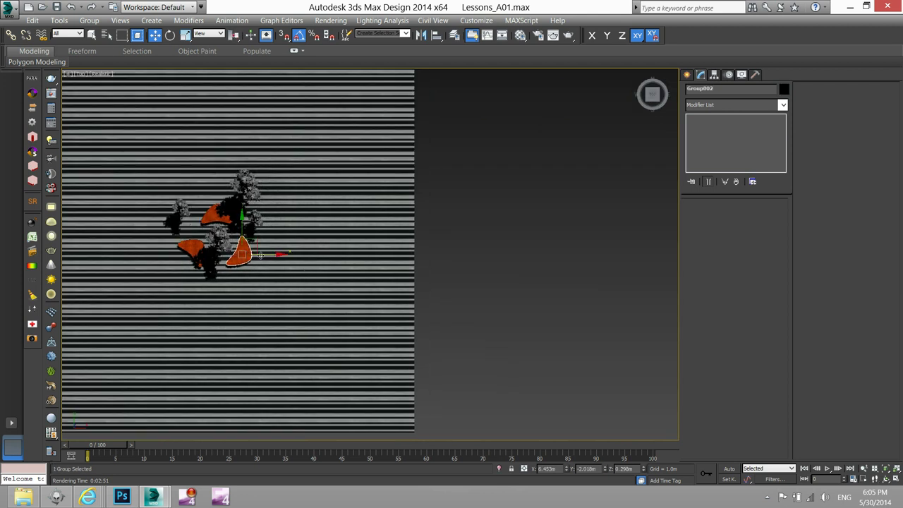
{"action": "left_click", "coordinate": [89, 20]}
{"action": "left_click", "coordinate": [469, 338]}
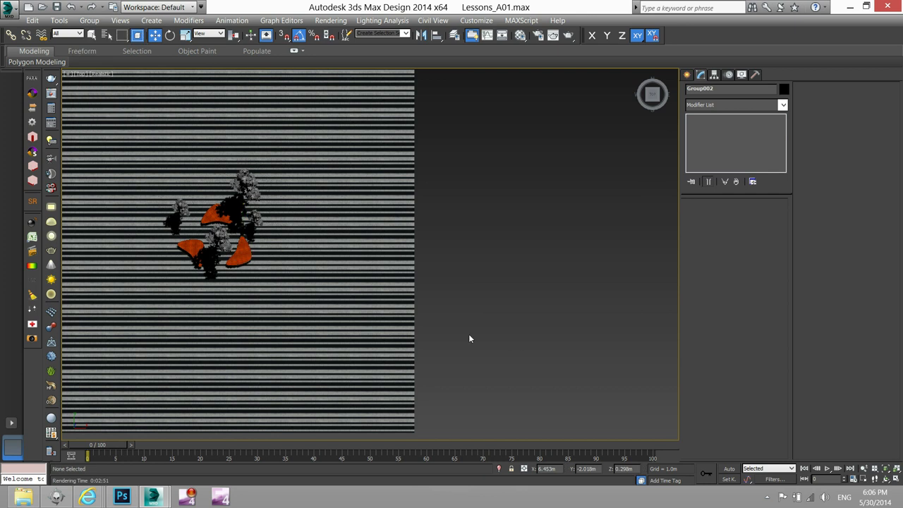
{"action": "left_click", "coordinate": [243, 255]}
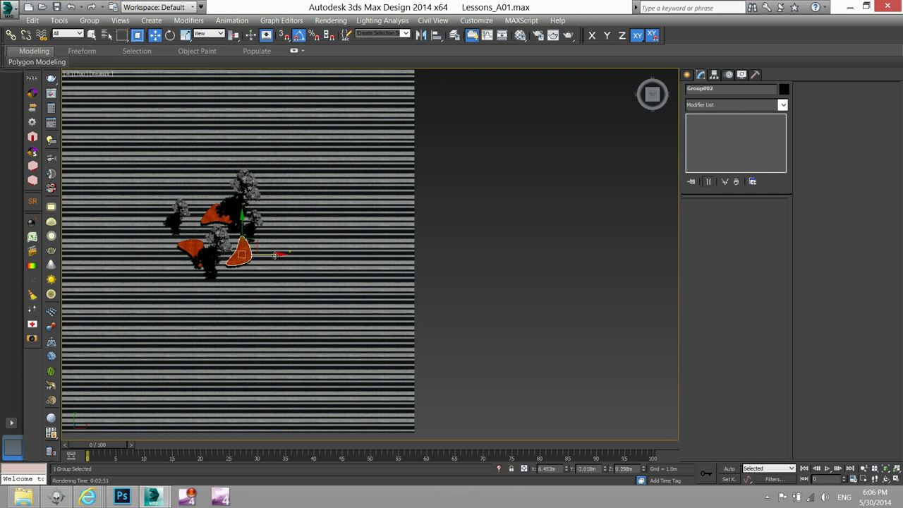
{"action": "left_click_drag", "start_coordinate": [275, 255], "coordinate": [596, 275], "text": "shift"}
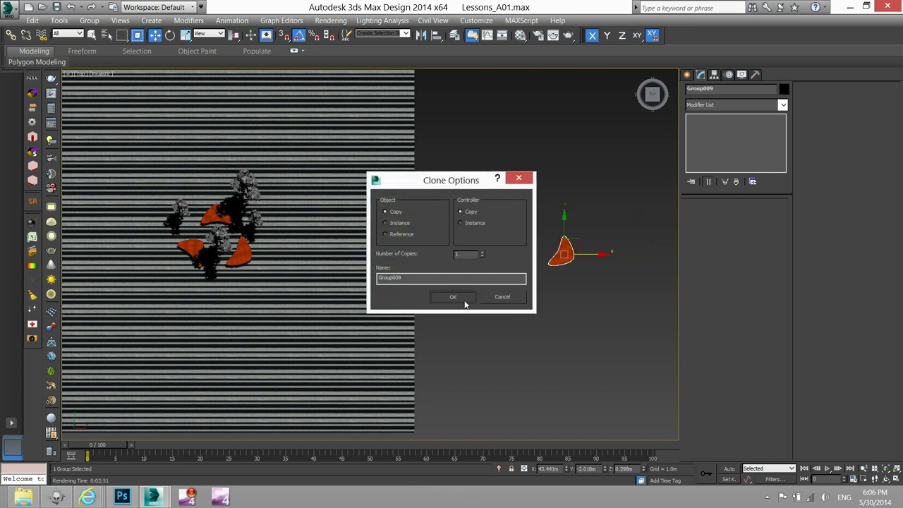
{"action": "left_click", "coordinate": [453, 296]}
{"action": "scroll", "coordinate": [496, 299], "scroll_direction": "up", "scroll_amount": 3}
{"action": "middle_click_drag", "start_coordinate": [462, 262], "coordinate": [260, 226]}
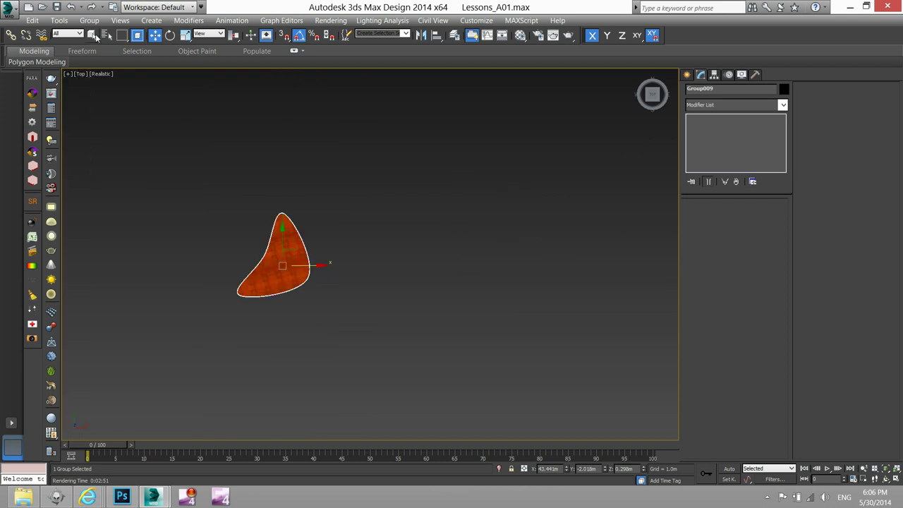
- Ungroup the copied bench and clone its Line009 shape once more to the right
{"action": "left_click", "coordinate": [88, 20]}
{"action": "left_click", "coordinate": [100, 43]}
{"action": "left_click", "coordinate": [276, 279]}
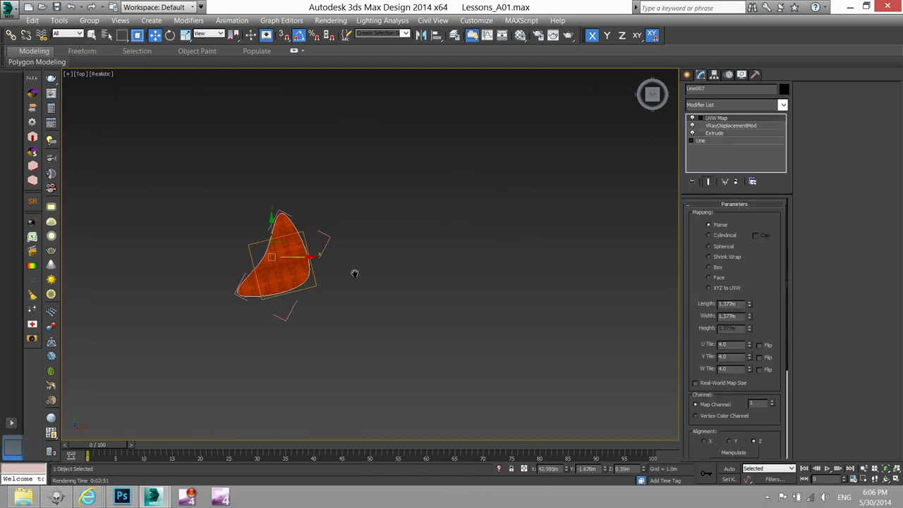
{"action": "middle_click_drag", "start_coordinate": [354, 273], "coordinate": [288, 283]}
{"action": "left_click_drag", "start_coordinate": [247, 268], "coordinate": [398, 256], "text": "shift"}
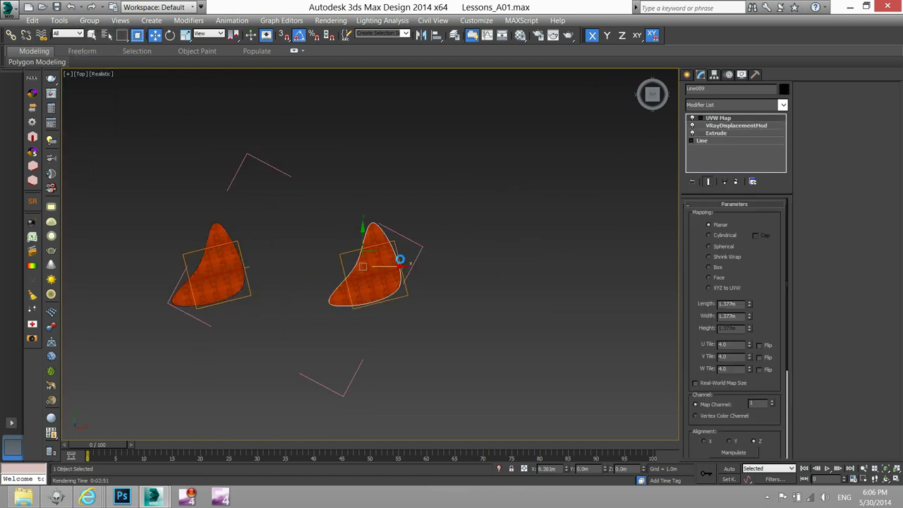
{"action": "left_click", "coordinate": [450, 296]}
{"action": "left_click", "coordinate": [451, 315]}
{"action": "scroll", "coordinate": [398, 284], "scroll_direction": "up", "scroll_amount": 3}
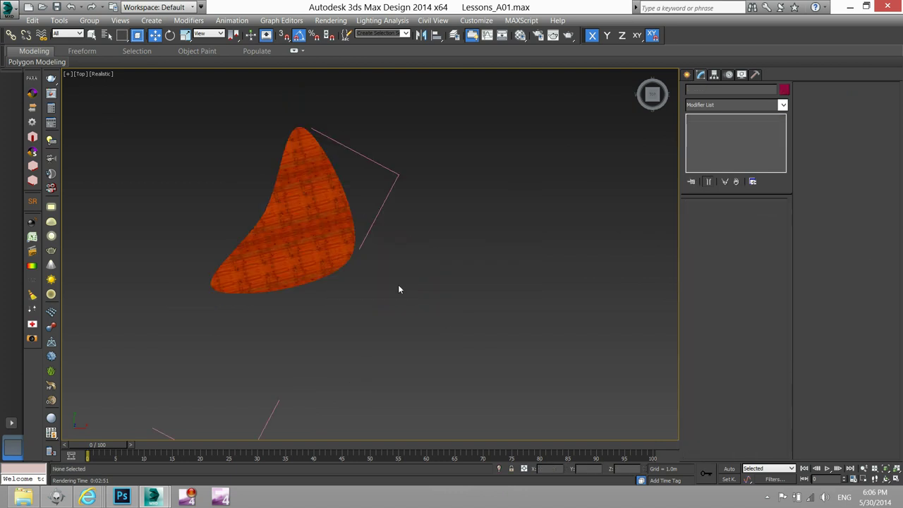
{"action": "scroll", "coordinate": [423, 313], "scroll_direction": "up", "scroll_amount": 2}
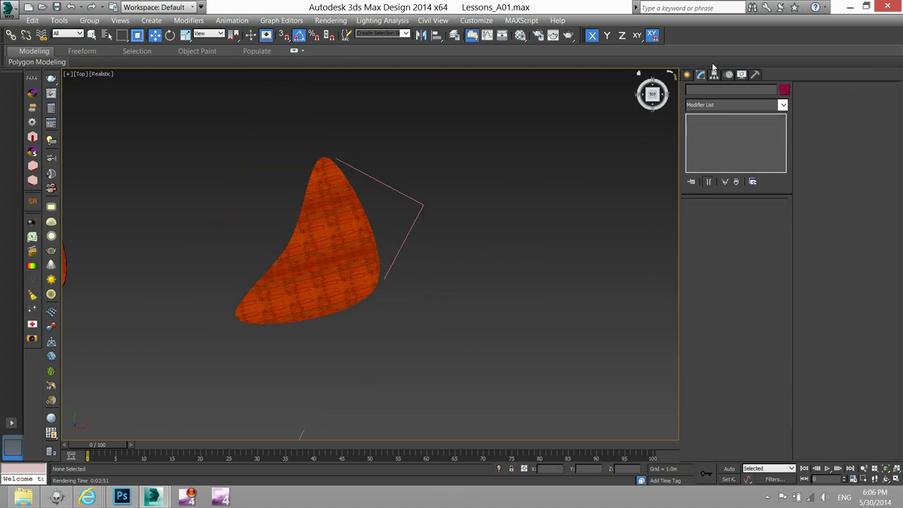
- Draw a Standard Primitives plane over the copied bench and set its width segments to 1
{"action": "left_click", "coordinate": [688, 75]}
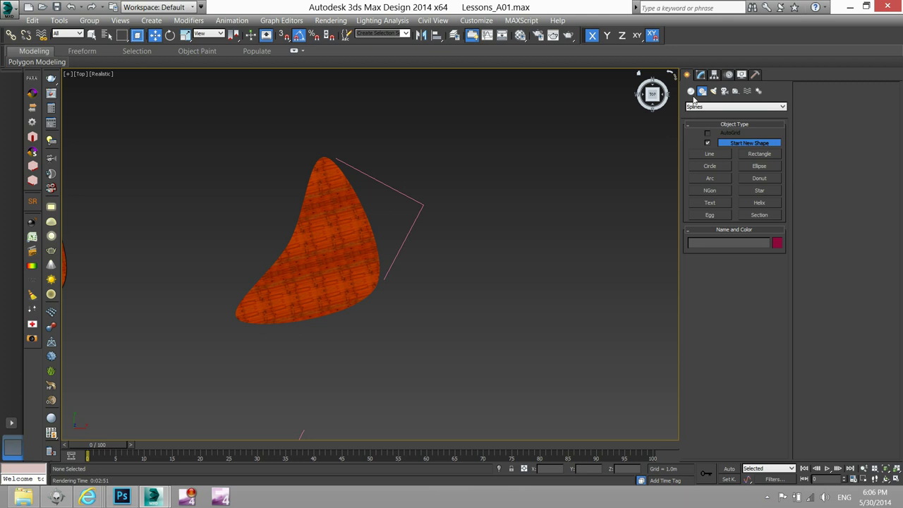
{"action": "left_click", "coordinate": [690, 91]}
{"action": "left_click", "coordinate": [712, 107]}
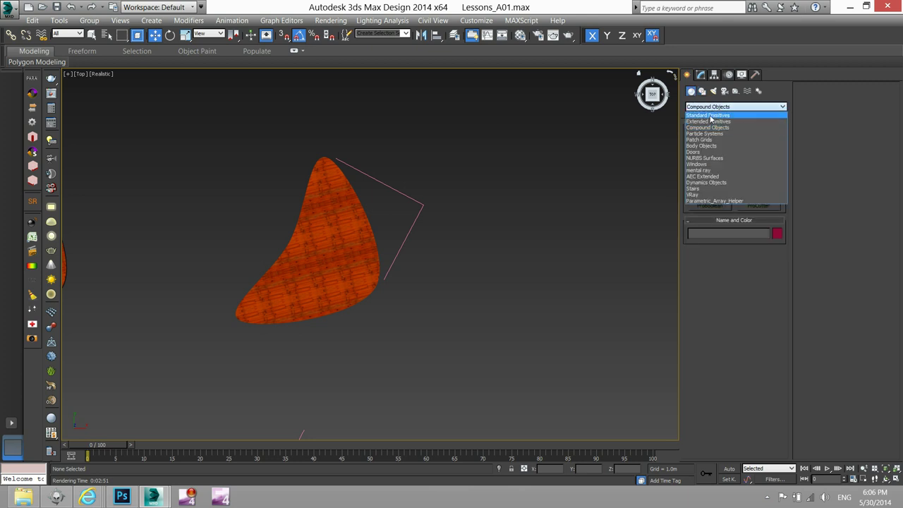
{"action": "left_click", "coordinate": [713, 113]}
{"action": "left_click", "coordinate": [762, 195]}
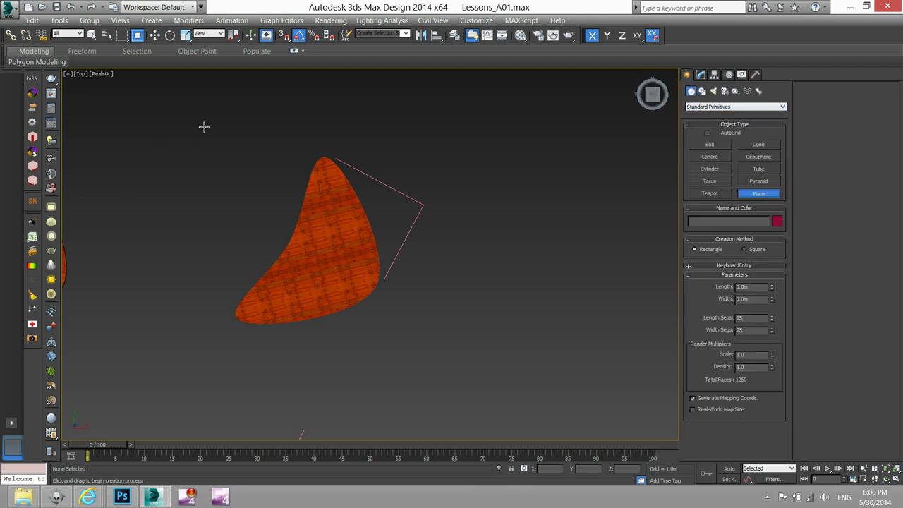
{"action": "left_click_drag", "start_coordinate": [204, 127], "coordinate": [433, 334]}
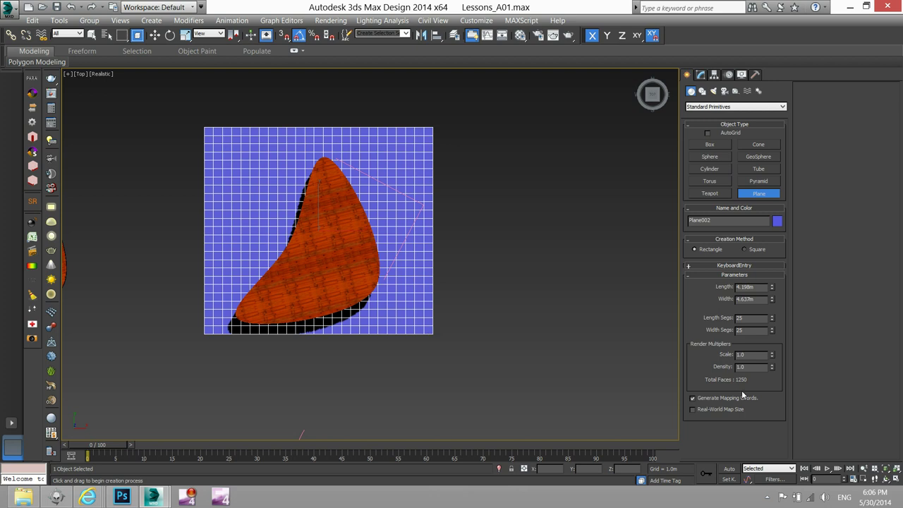
{"action": "right_click", "coordinate": [772, 327]}
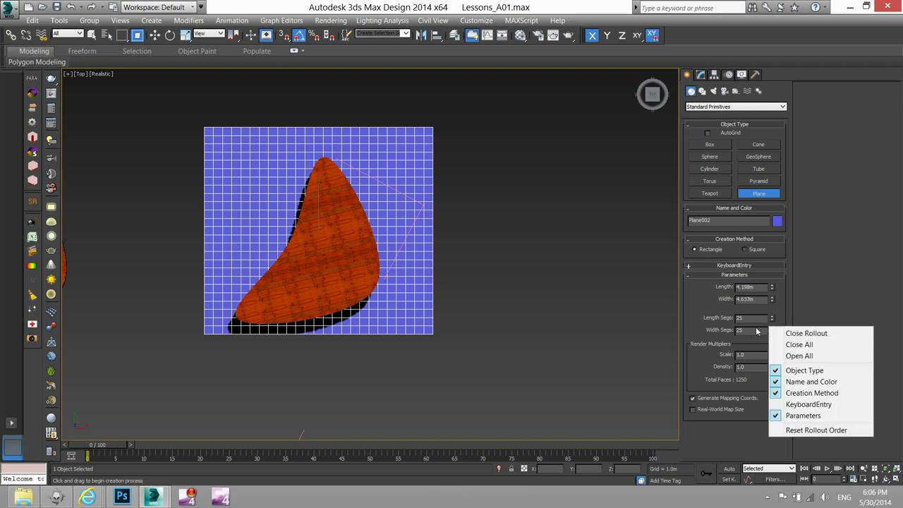
{"action": "right_click", "coordinate": [751, 334]}
{"action": "left_click", "coordinate": [793, 342]}
{"action": "right_click", "coordinate": [772, 331]}
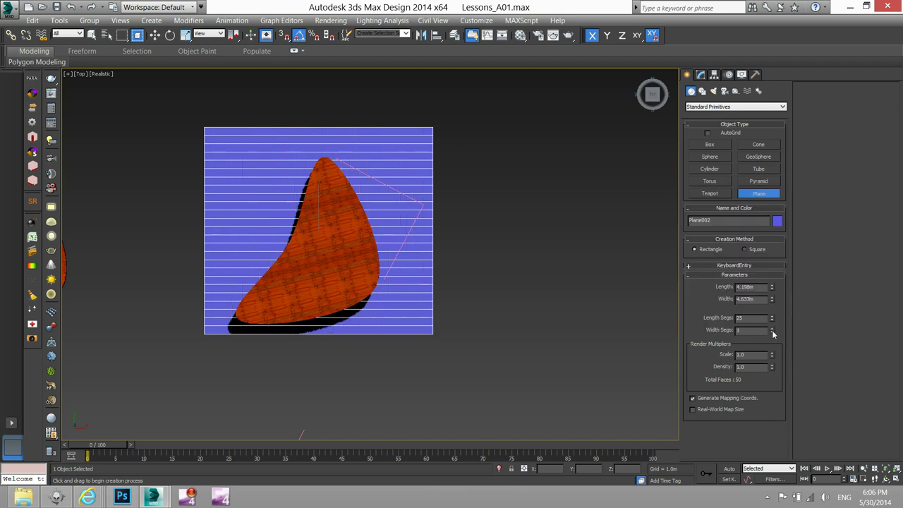
- Rotate Plane002 about Z by roughly 4° so its lines follow the wood planks
{"action": "middle_click_drag", "start_coordinate": [354, 320], "coordinate": [404, 316], "text": "alt"}
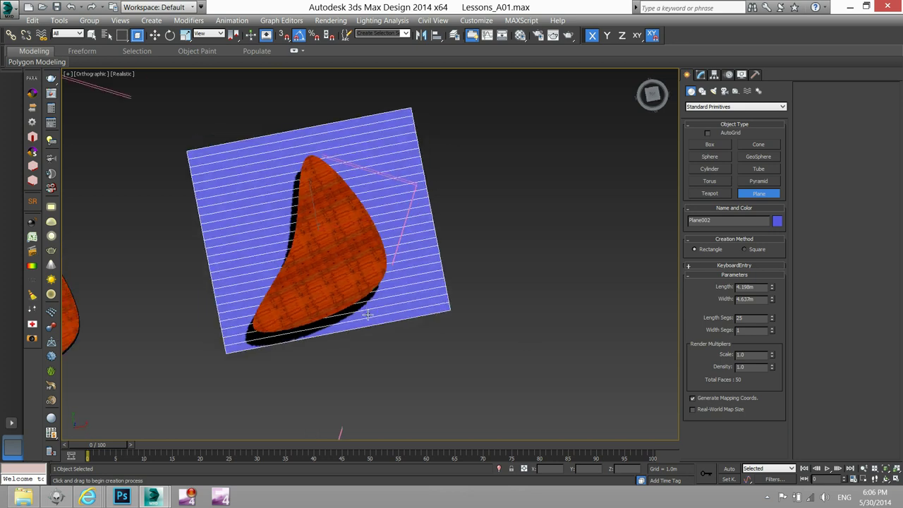
{"action": "key", "text": "t"}
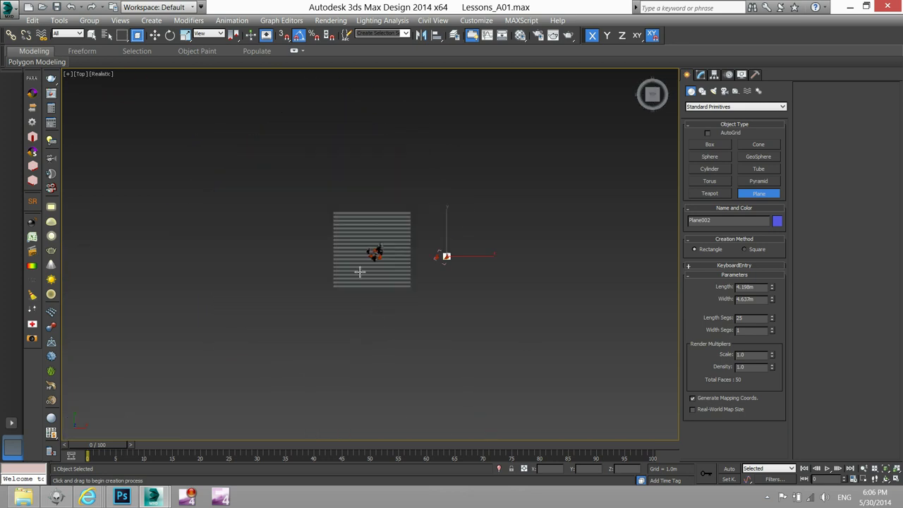
{"action": "key", "text": "z"}
{"action": "scroll", "coordinate": [417, 268], "scroll_direction": "up", "scroll_amount": 5}
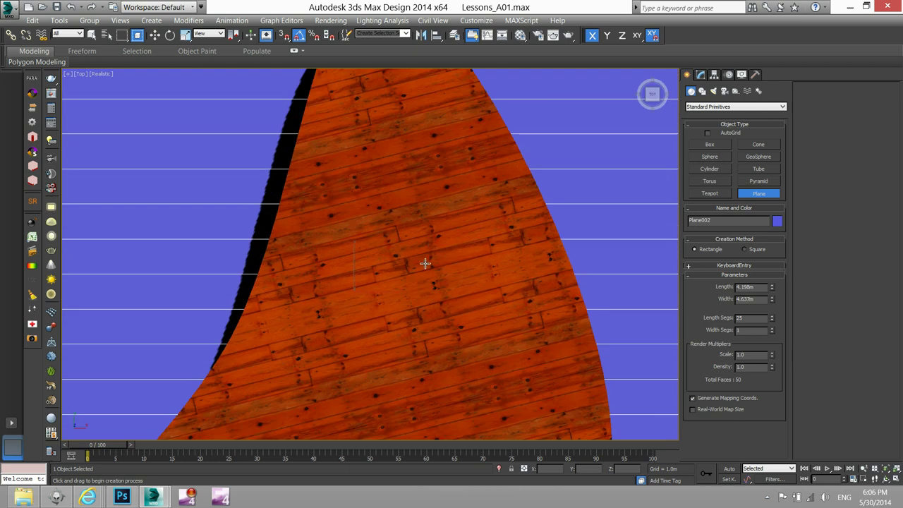
{"action": "scroll", "coordinate": [452, 243], "scroll_direction": "up", "scroll_amount": 2}
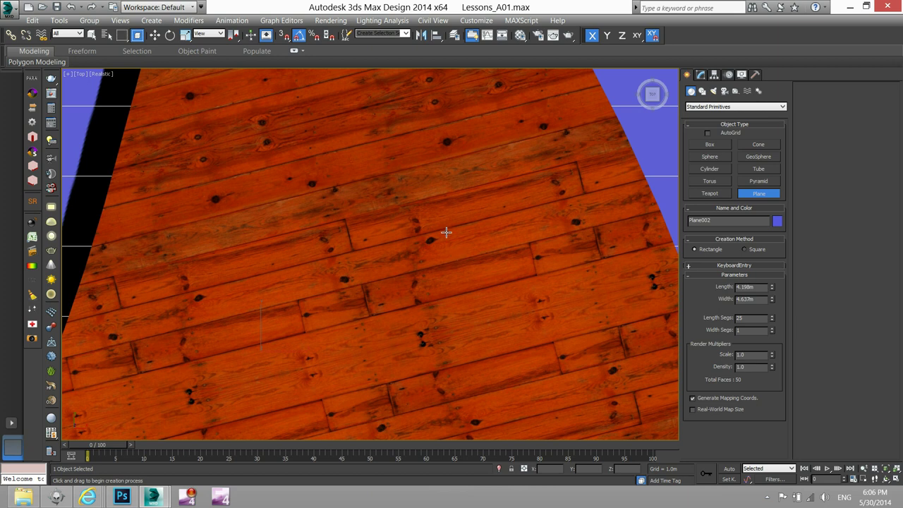
{"action": "scroll", "coordinate": [446, 237], "scroll_direction": "down", "scroll_amount": 4}
{"action": "scroll", "coordinate": [447, 246], "scroll_direction": "down", "scroll_amount": 3}
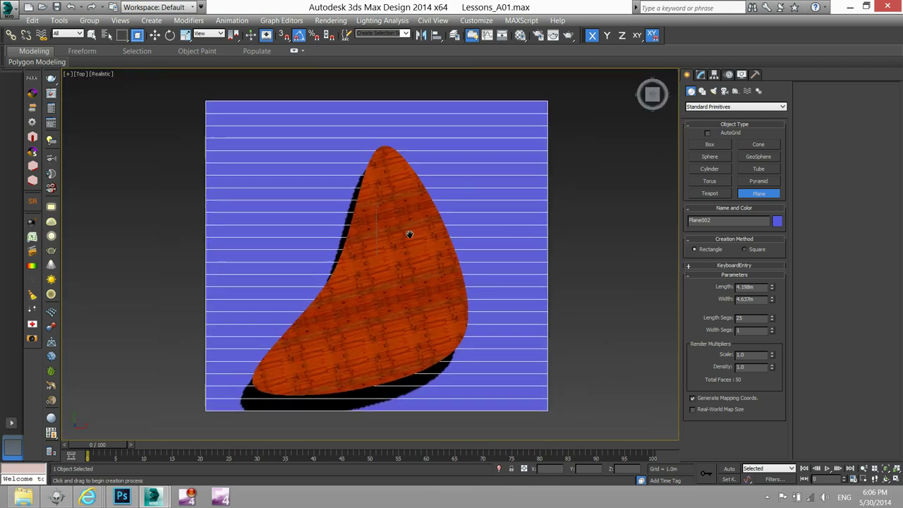
{"action": "left_click", "coordinate": [172, 35]}
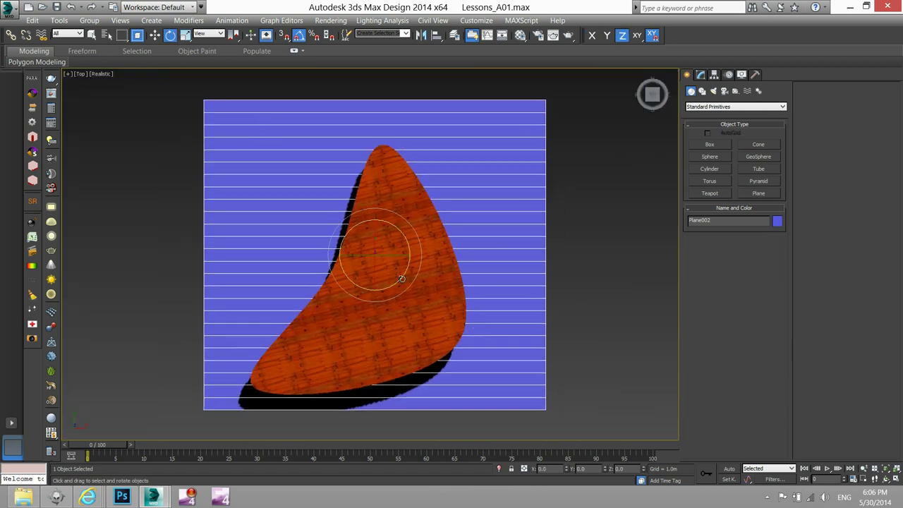
{"action": "left_click_drag", "start_coordinate": [400, 280], "coordinate": [410, 275]}
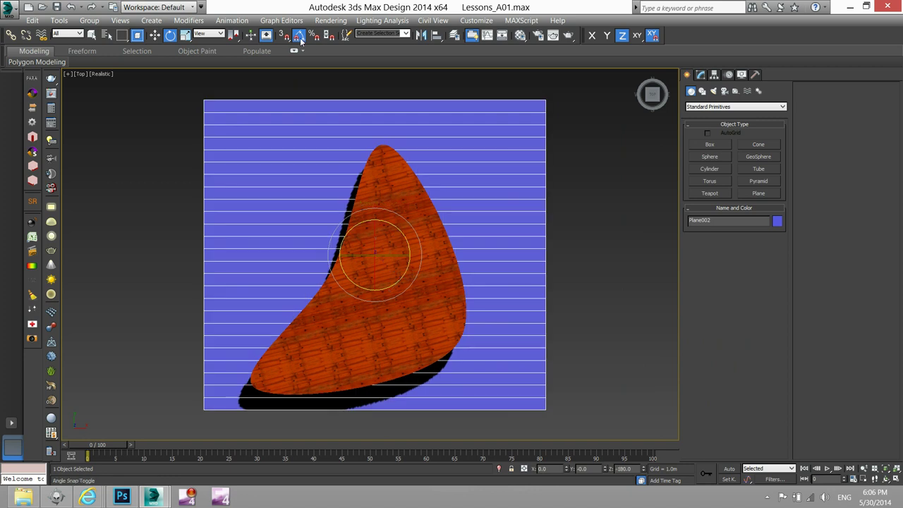
{"action": "left_click_drag", "start_coordinate": [390, 286], "coordinate": [408, 276]}
{"action": "right_click", "coordinate": [399, 282]}
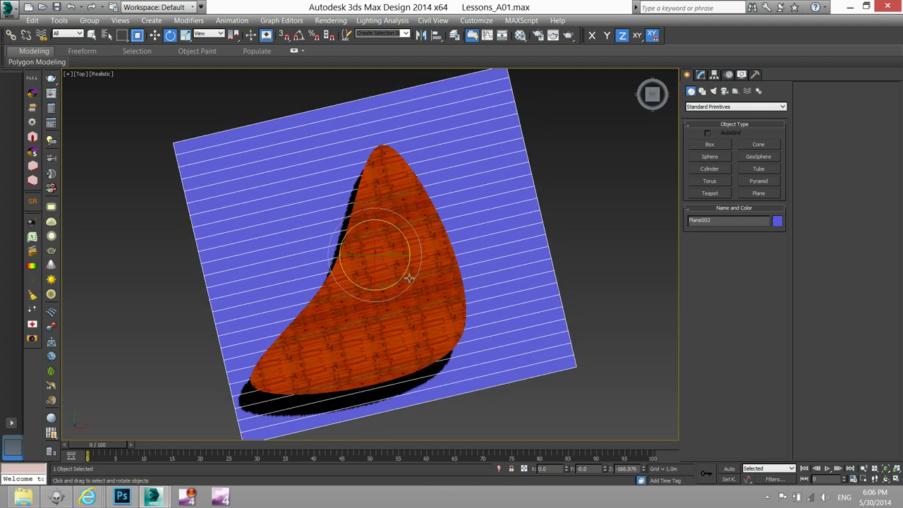
{"action": "scroll", "coordinate": [399, 236], "scroll_direction": "up", "scroll_amount": 2}
{"action": "scroll", "coordinate": [398, 244], "scroll_direction": "up", "scroll_amount": 2}
{"action": "scroll", "coordinate": [402, 250], "scroll_direction": "up", "scroll_amount": 2}
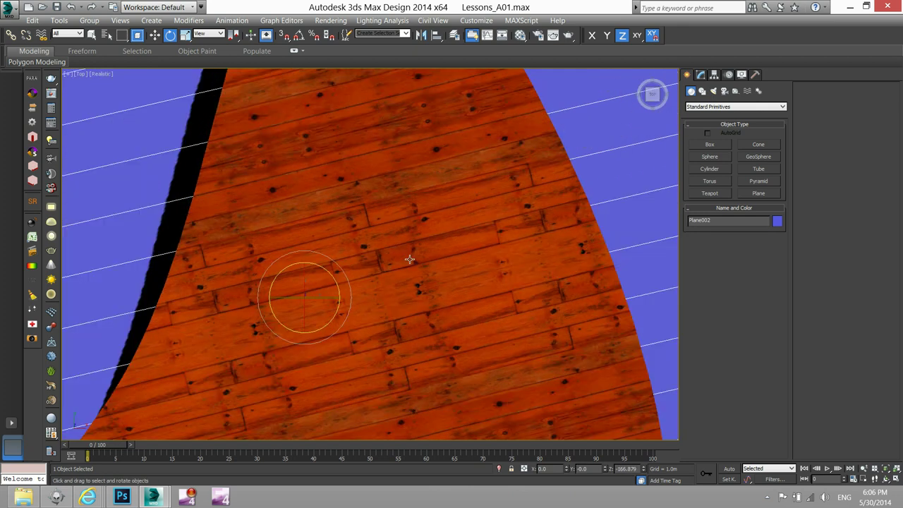
{"action": "scroll", "coordinate": [362, 247], "scroll_direction": "up", "scroll_amount": 2}
{"action": "scroll", "coordinate": [365, 256], "scroll_direction": "up", "scroll_amount": 2}
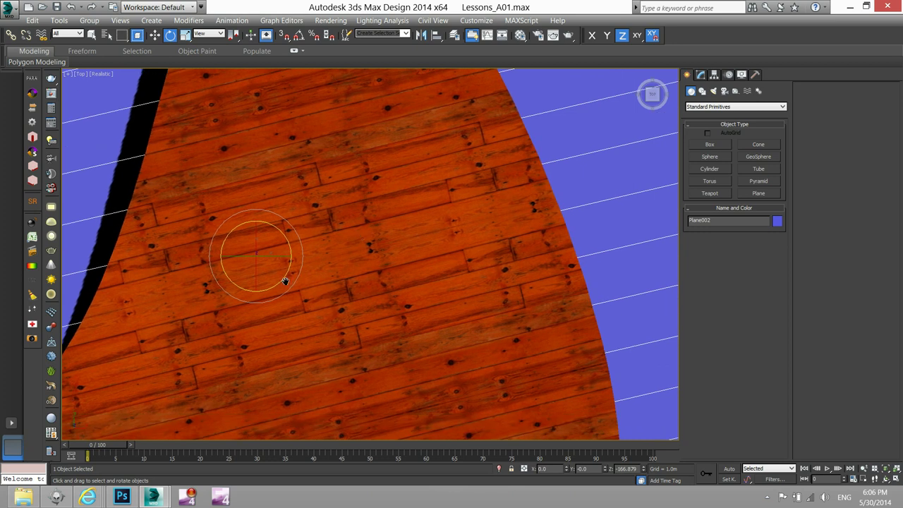
{"action": "middle_click_drag", "start_coordinate": [285, 281], "coordinate": [318, 264]}
{"action": "left_click_drag", "start_coordinate": [311, 266], "coordinate": [316, 265]}
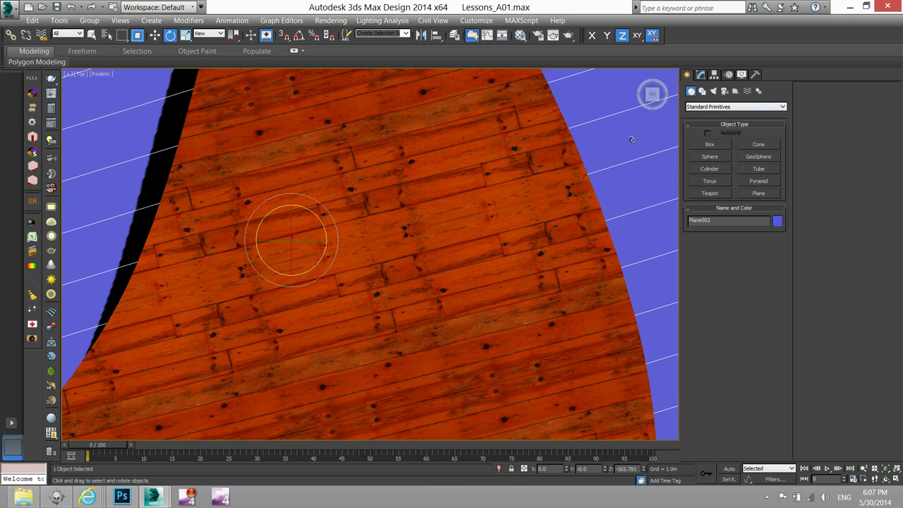
- Give the plane 50 length segments
{"action": "left_click", "coordinate": [702, 74]}
{"action": "type", "text": "50"}
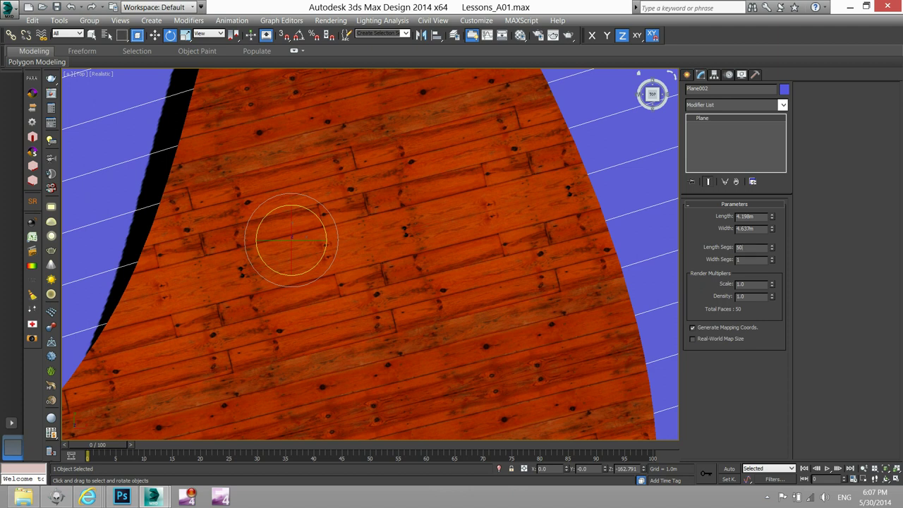
{"action": "key", "text": "Return"}
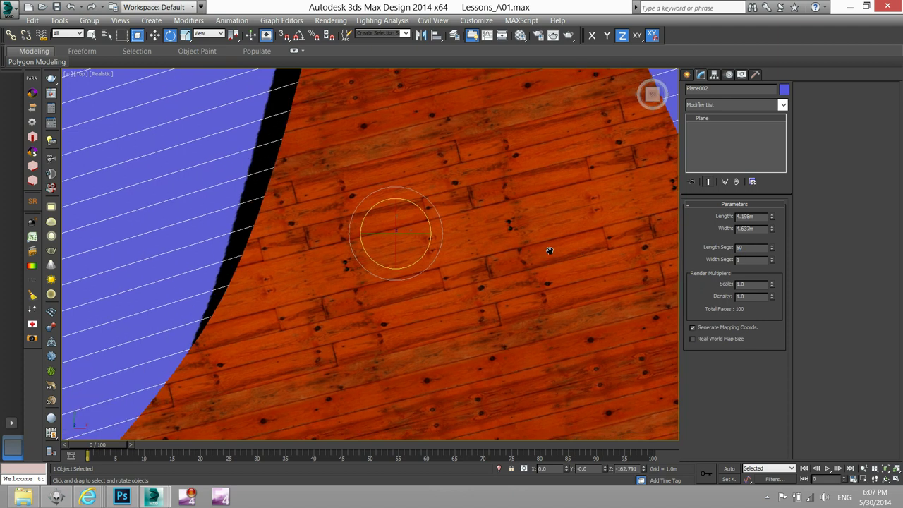
{"action": "scroll", "coordinate": [548, 249], "scroll_direction": "up", "scroll_amount": 3}
{"action": "middle_click_drag", "start_coordinate": [256, 247], "coordinate": [385, 246]}
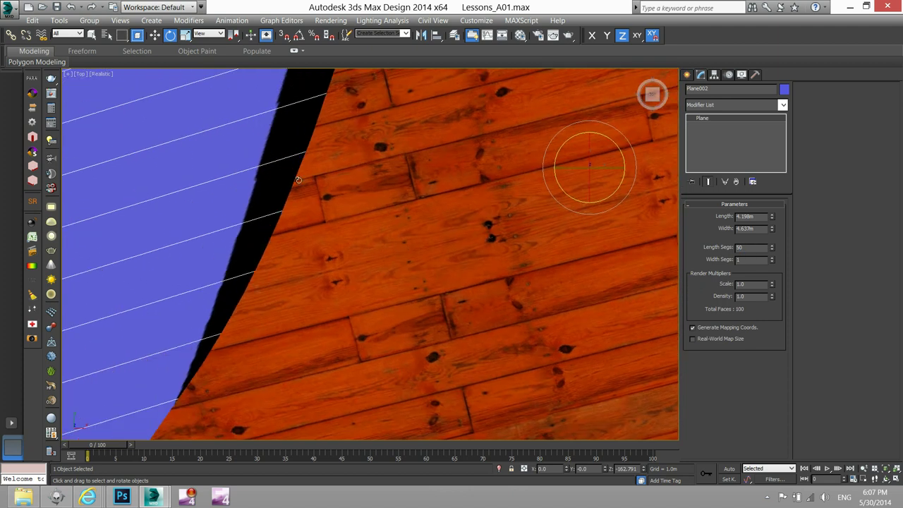
{"action": "scroll", "coordinate": [298, 180], "scroll_direction": "down", "scroll_amount": 1}
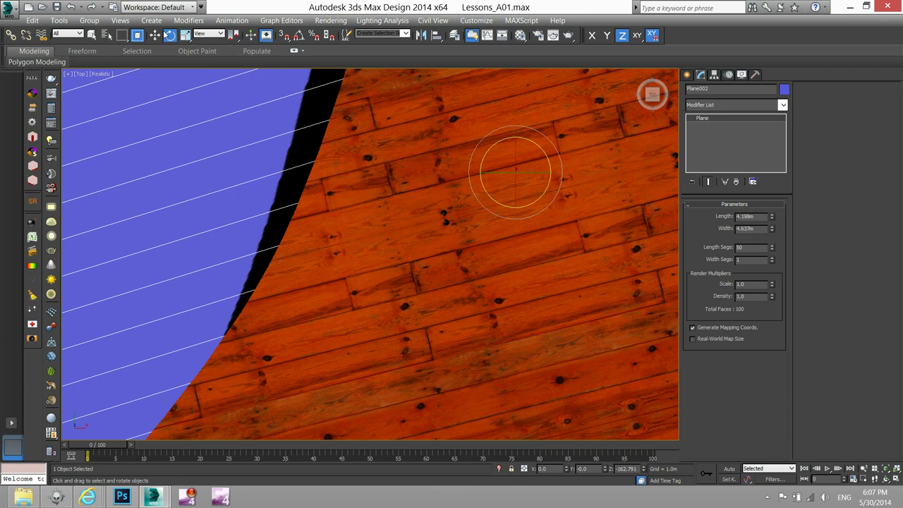
- Move the plane slightly downward in Y beneath the wooden seat
{"action": "left_click", "coordinate": [154, 35]}
{"action": "middle_click_drag", "start_coordinate": [367, 151], "coordinate": [359, 166]}
{"action": "left_click_drag", "start_coordinate": [507, 163], "coordinate": [508, 174]}
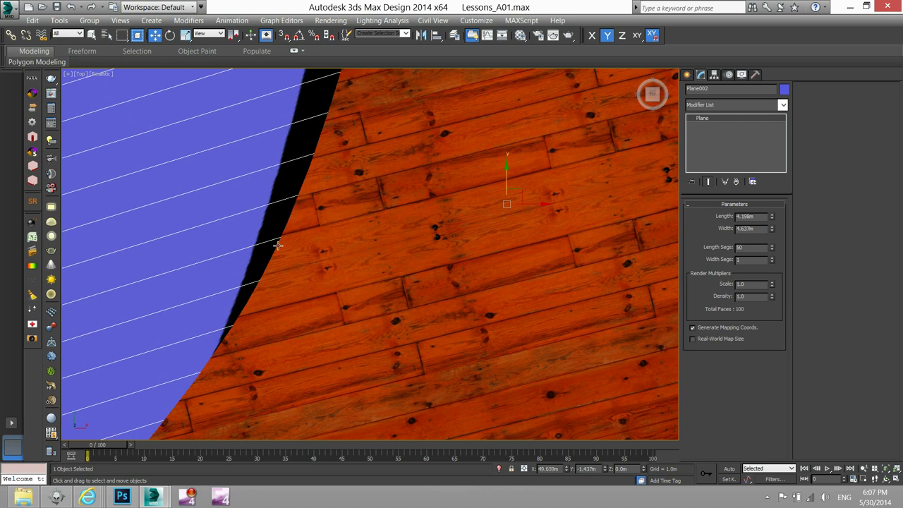
{"action": "scroll", "coordinate": [314, 219], "scroll_direction": "down", "scroll_amount": 4}
{"action": "scroll", "coordinate": [386, 213], "scroll_direction": "up", "scroll_amount": 2}
{"action": "scroll", "coordinate": [347, 202], "scroll_direction": "up", "scroll_amount": 2}
{"action": "scroll", "coordinate": [417, 188], "scroll_direction": "up", "scroll_amount": 3}
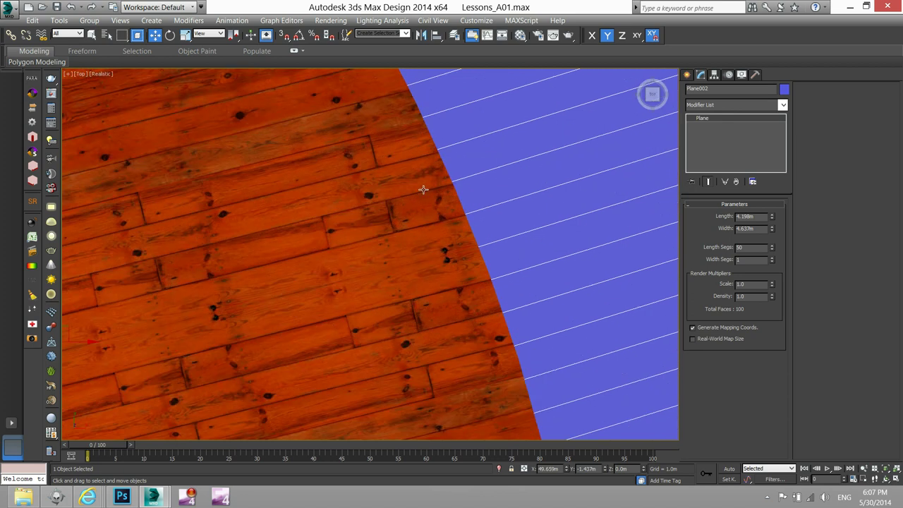
- Rotate the plane about Z by -0.43° so its stripes run along the planks
{"action": "left_click", "coordinate": [170, 34]}
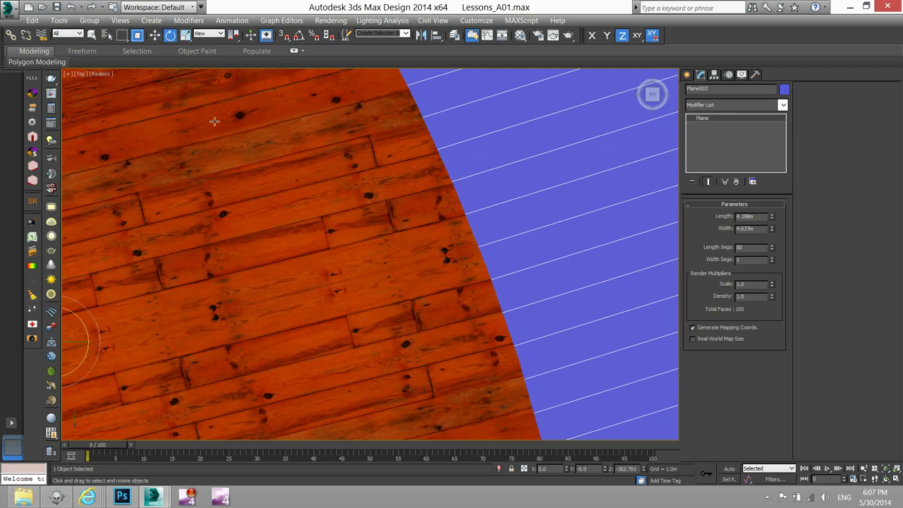
{"action": "scroll", "coordinate": [312, 191], "scroll_direction": "down", "scroll_amount": 3}
{"action": "scroll", "coordinate": [400, 177], "scroll_direction": "up", "scroll_amount": 2}
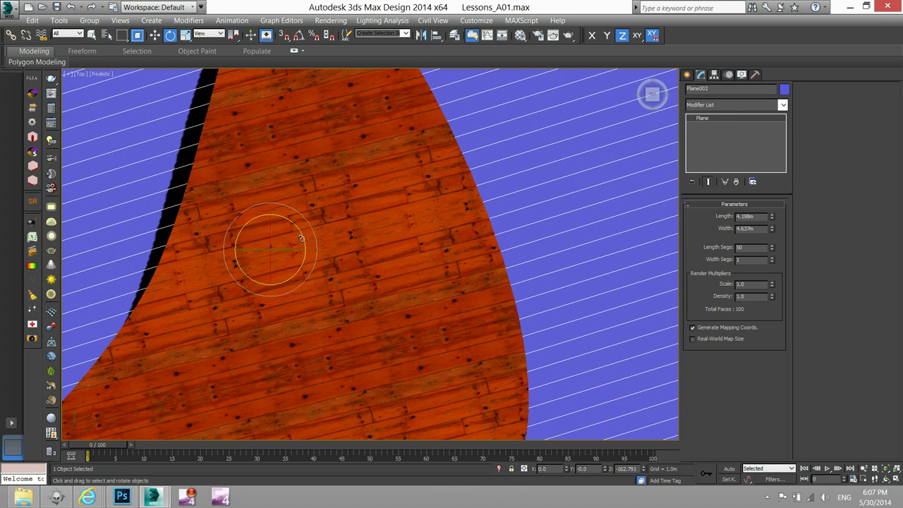
{"action": "left_click_drag", "start_coordinate": [301, 238], "coordinate": [300, 240]}
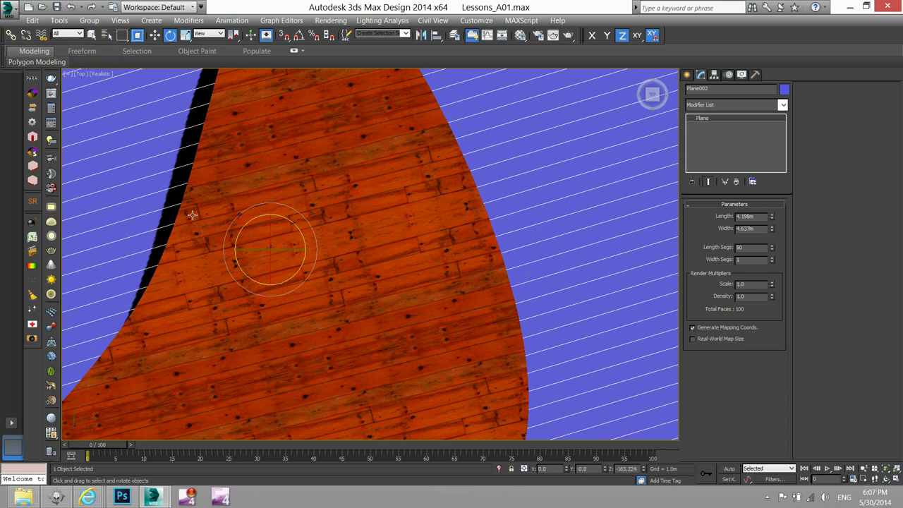
{"action": "scroll", "coordinate": [192, 214], "scroll_direction": "down", "scroll_amount": 2}
{"action": "scroll", "coordinate": [201, 217], "scroll_direction": "down", "scroll_amount": 2}
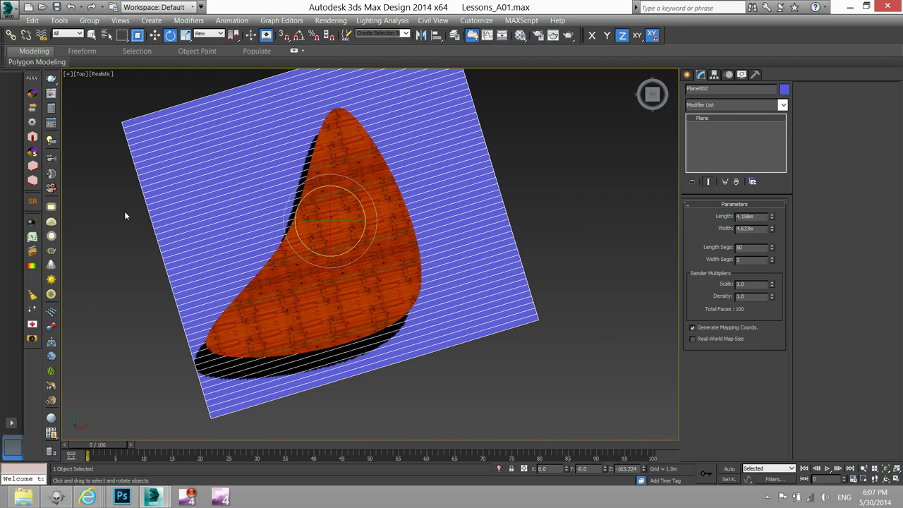
{"action": "left_click", "coordinate": [102, 216]}
{"action": "left_click", "coordinate": [228, 216]}
{"action": "middle_click_drag", "start_coordinate": [259, 205], "coordinate": [248, 233]}
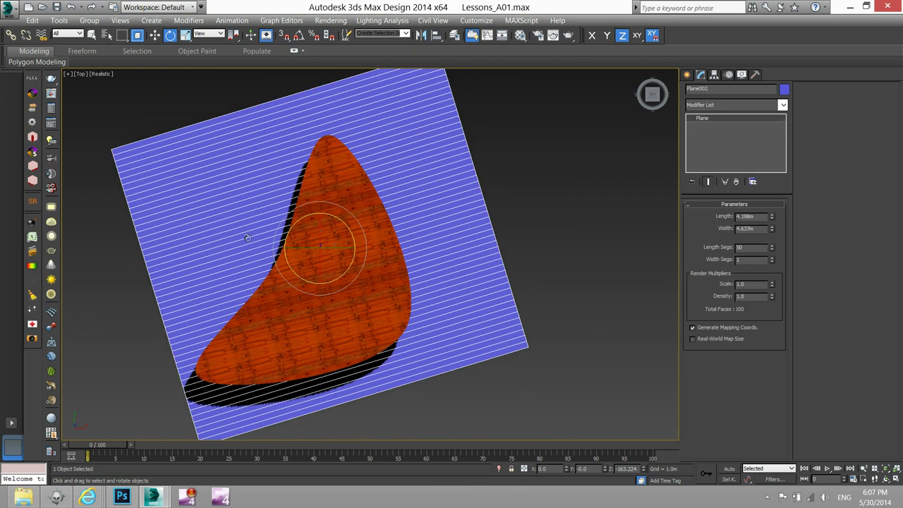
{"action": "left_click", "coordinate": [562, 212]}
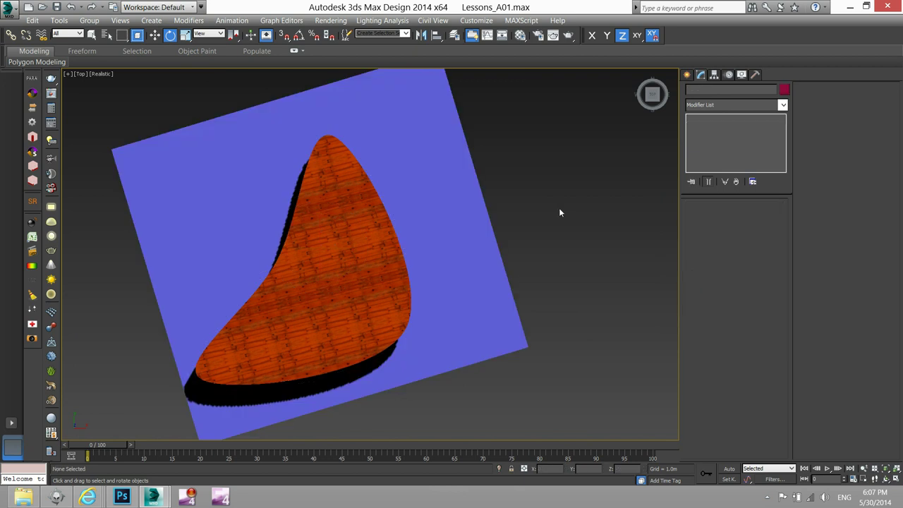
- In wireframe view, convert the bench shape Line009 to an Editable Poly
{"action": "key", "text": "F3"}
{"action": "scroll", "coordinate": [367, 349], "scroll_direction": "up", "scroll_amount": 3}
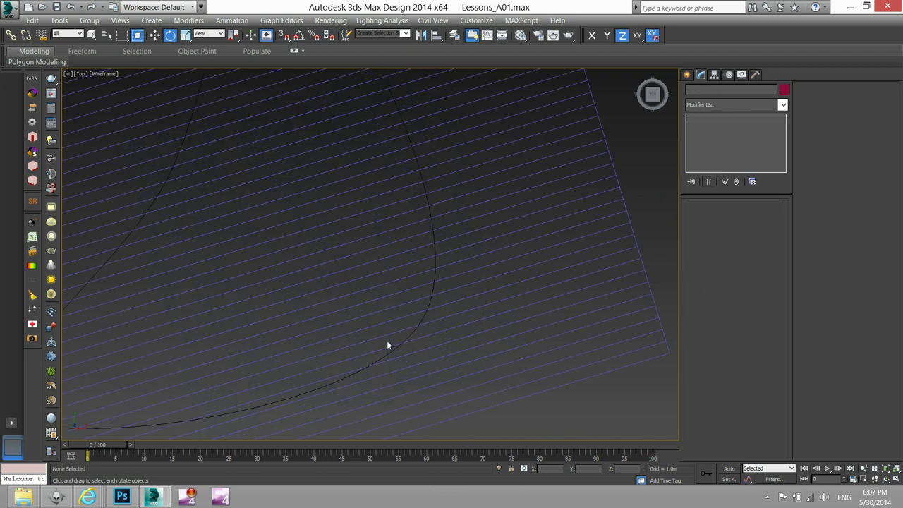
{"action": "left_click", "coordinate": [430, 308]}
{"action": "scroll", "coordinate": [433, 318], "scroll_direction": "down", "scroll_amount": 1}
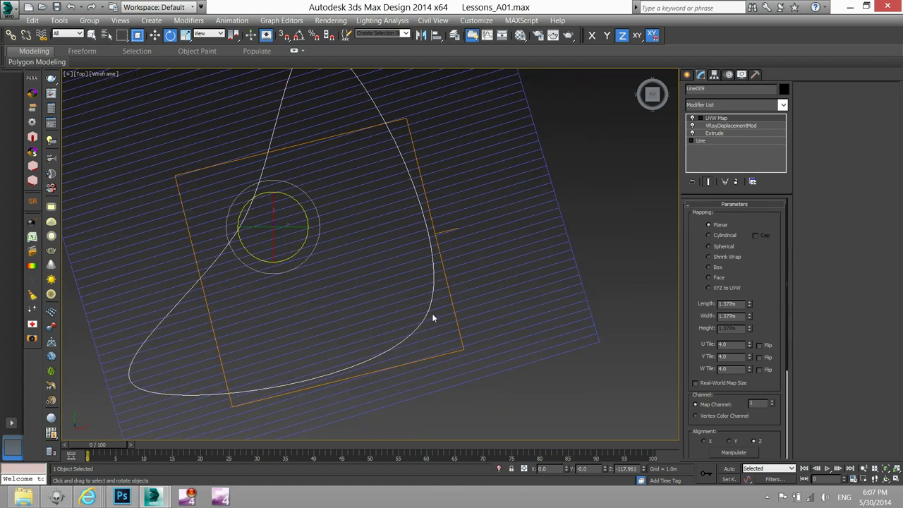
{"action": "right_click", "coordinate": [432, 276]}
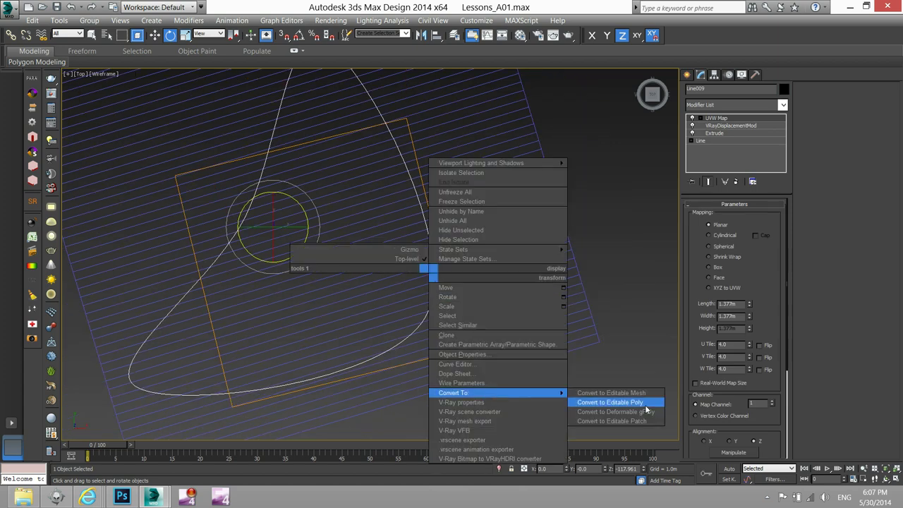
{"action": "left_click", "coordinate": [645, 405]}
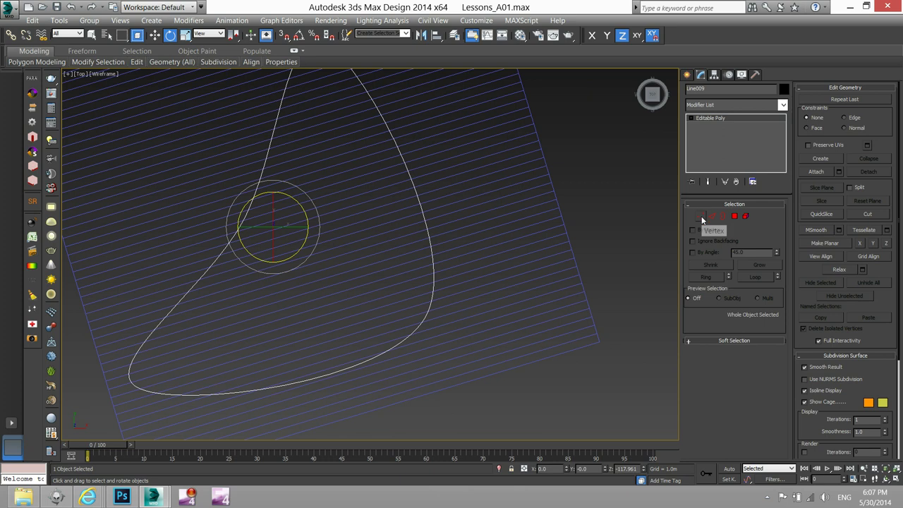
- Select all Line009 polygons, turn on Slice Plane, and switch snapping to 2.5D
{"action": "left_click", "coordinate": [734, 216]}
{"action": "left_click", "coordinate": [303, 313]}
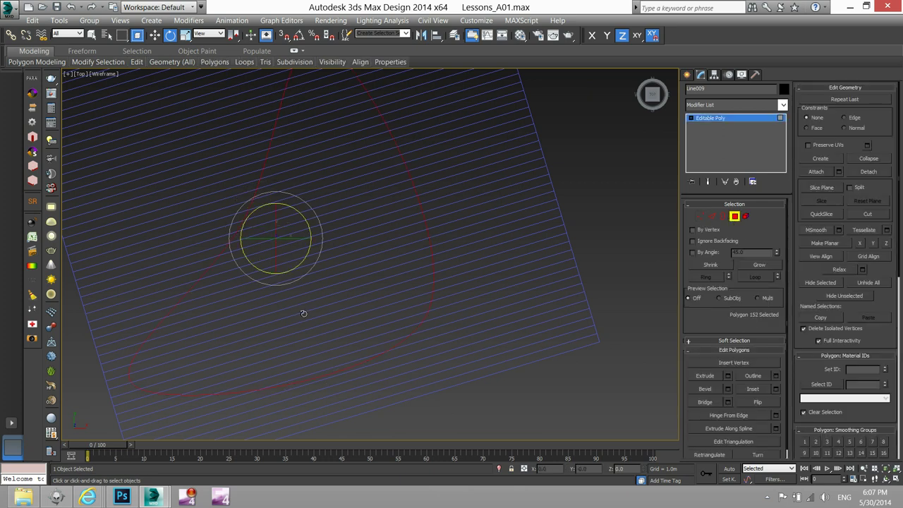
{"action": "left_click", "coordinate": [819, 188]}
{"action": "mouse_move", "coordinate": [332, 62]}
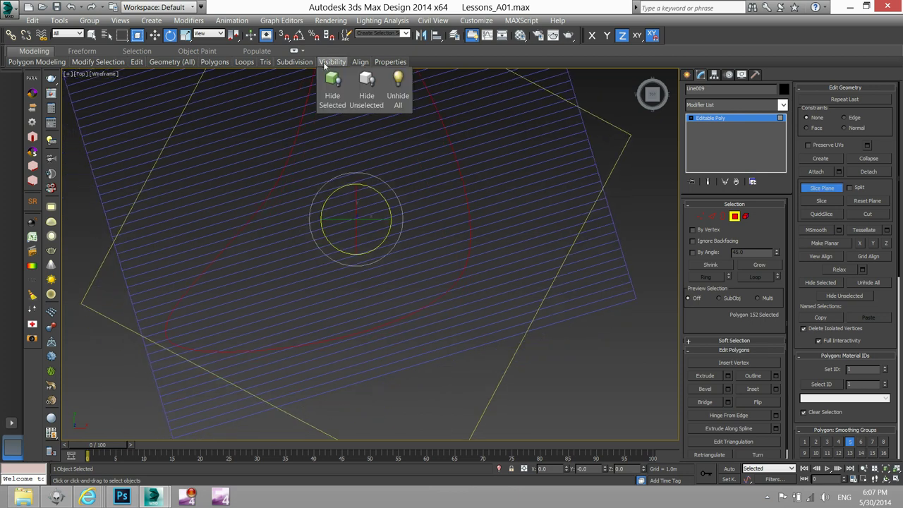
{"action": "left_click_drag", "start_coordinate": [282, 35], "coordinate": [284, 53]}
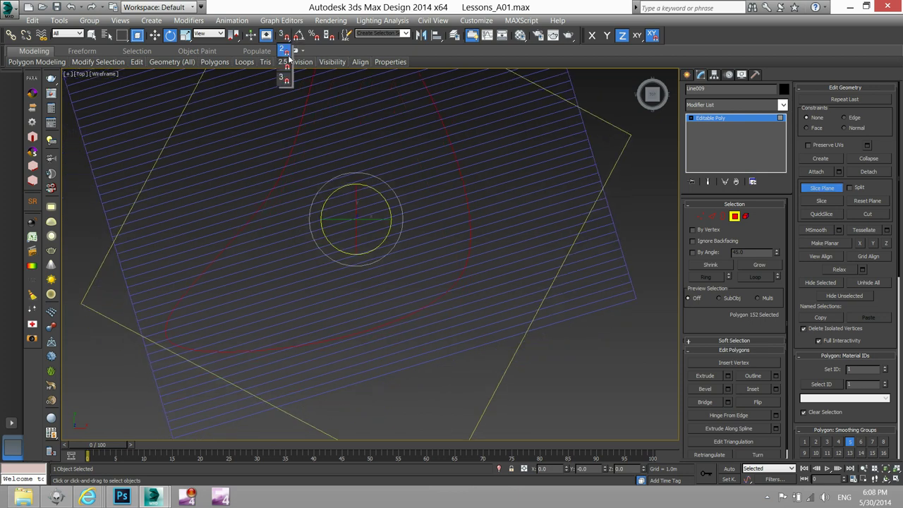
- Turn off Grid Points snapping in the Grid and Snap Settings
{"action": "right_click", "coordinate": [284, 34]}
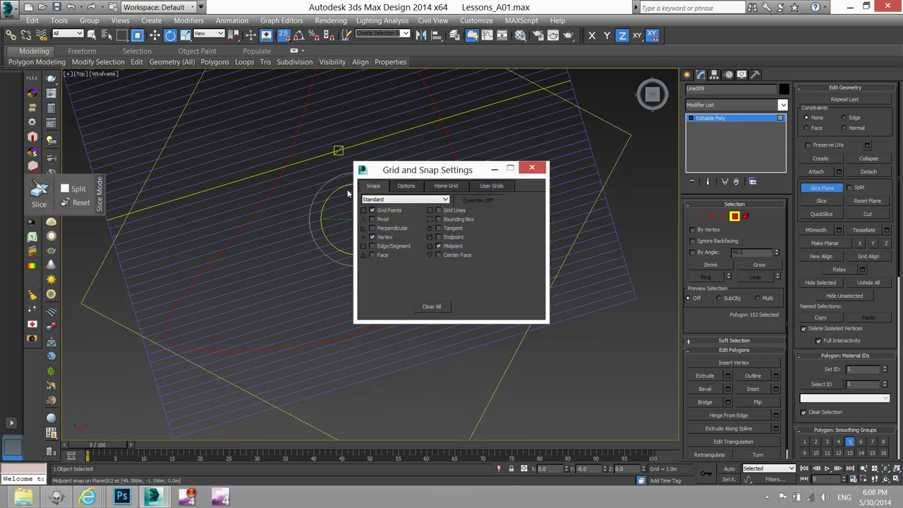
{"action": "left_click", "coordinate": [386, 212]}
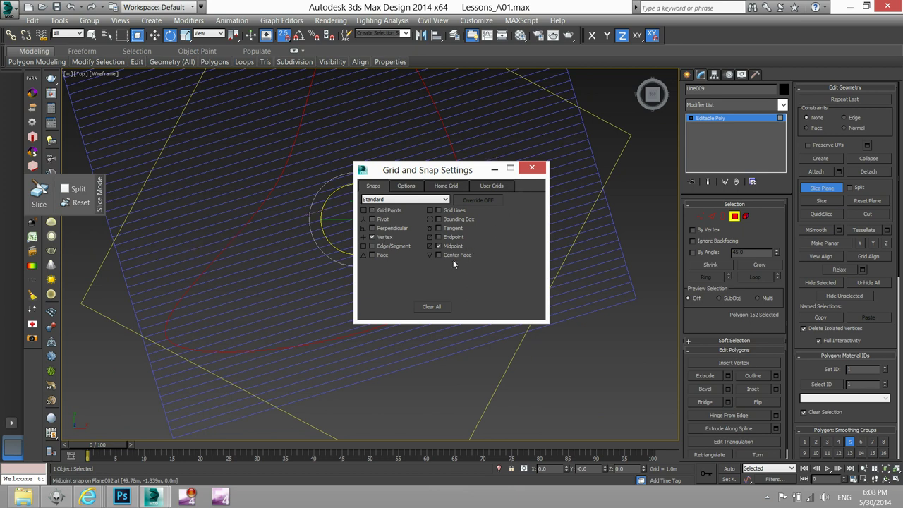
{"action": "left_click", "coordinate": [532, 167]}
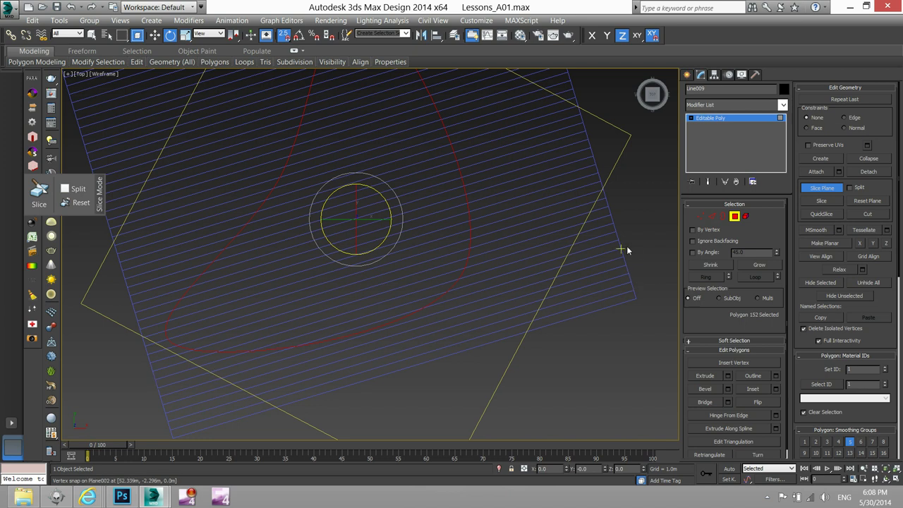
- Turn Slice Plane back on across the bench's polygons
{"action": "middle_click_drag", "start_coordinate": [338, 265], "coordinate": [368, 282]}
{"action": "left_click", "coordinate": [91, 35]}
{"action": "left_click", "coordinate": [806, 191]}
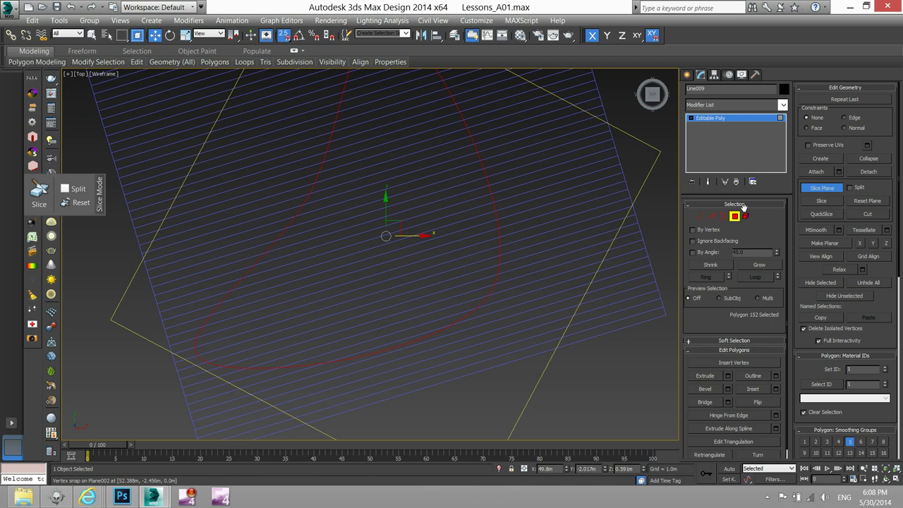
- Reselect Line009 and select all its polygons in Polygon mode
{"action": "left_click", "coordinate": [601, 385]}
{"action": "scroll", "coordinate": [503, 314], "scroll_direction": "up", "scroll_amount": 3}
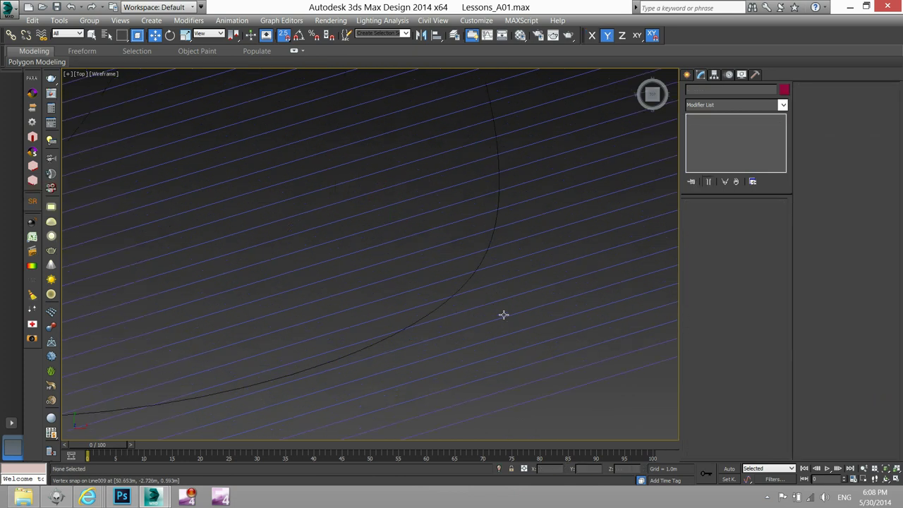
{"action": "left_click", "coordinate": [478, 265]}
{"action": "scroll", "coordinate": [479, 266], "scroll_direction": "down", "scroll_amount": 2}
{"action": "scroll", "coordinate": [613, 259], "scroll_direction": "down", "scroll_amount": 2}
{"action": "scroll", "coordinate": [613, 258], "scroll_direction": "down", "scroll_amount": 2}
{"action": "left_click", "coordinate": [735, 216]}
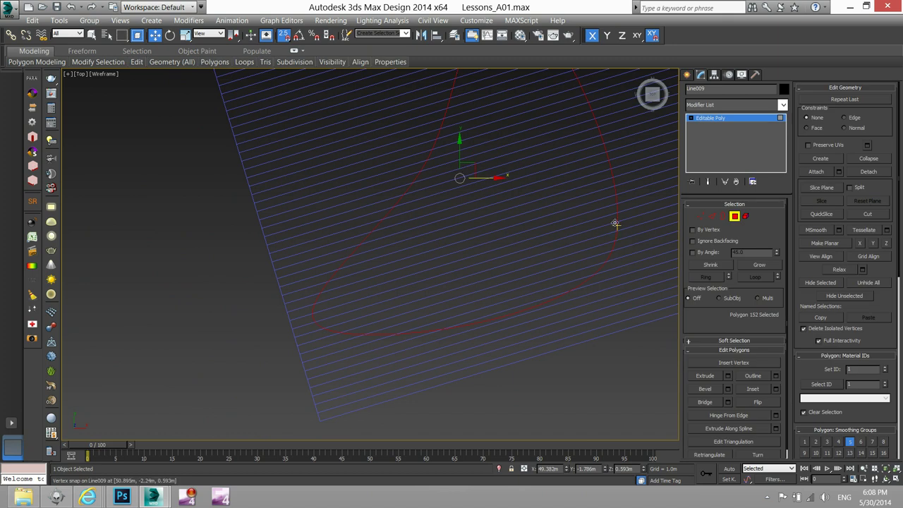
{"action": "key", "text": "F2"}
{"action": "middle_click_drag", "start_coordinate": [615, 223], "coordinate": [568, 242]}
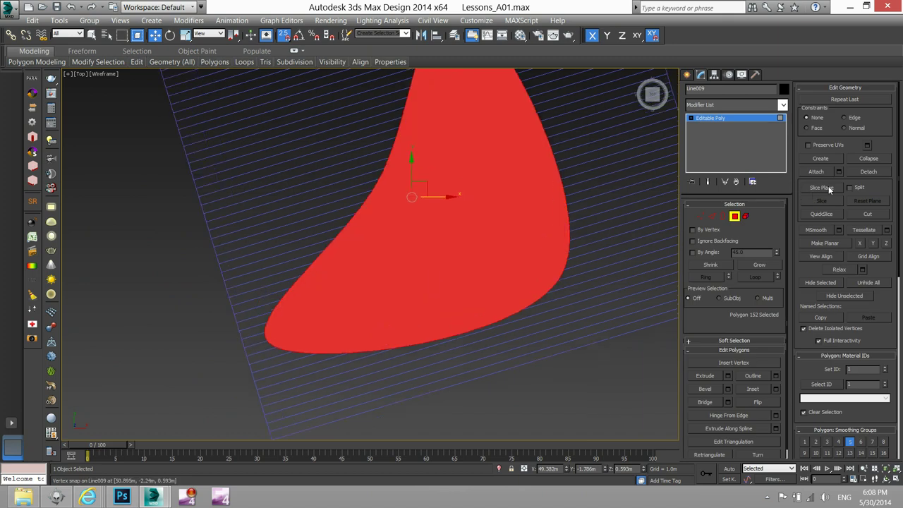
- QuickSlice the bench shape with seven parallel cuts following the paving stripes
{"action": "left_click", "coordinate": [821, 214]}
{"action": "middle_click_drag", "start_coordinate": [348, 323], "coordinate": [248, 323]}
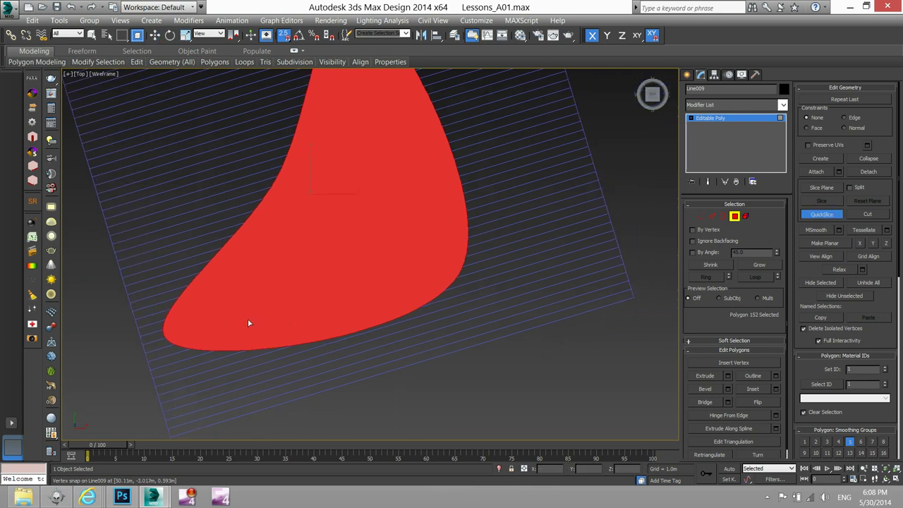
{"action": "key", "text": "F2"}
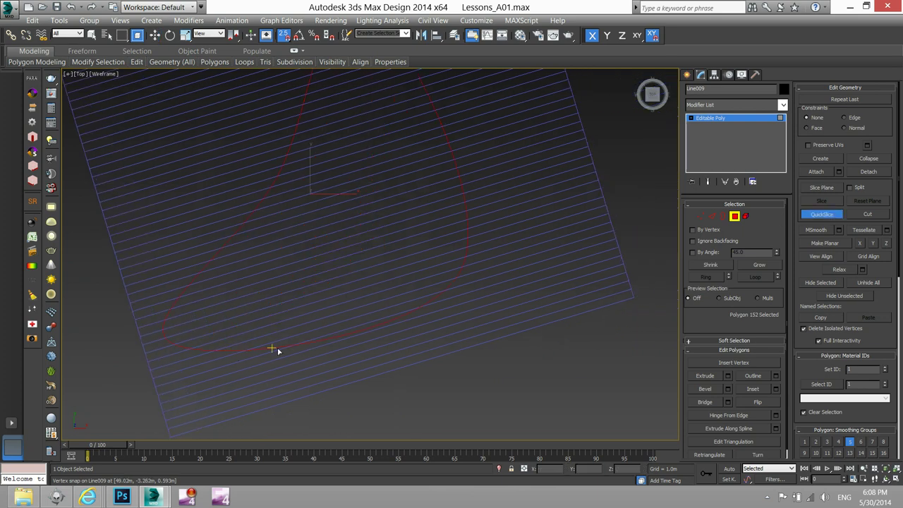
{"action": "left_click", "coordinate": [153, 378]}
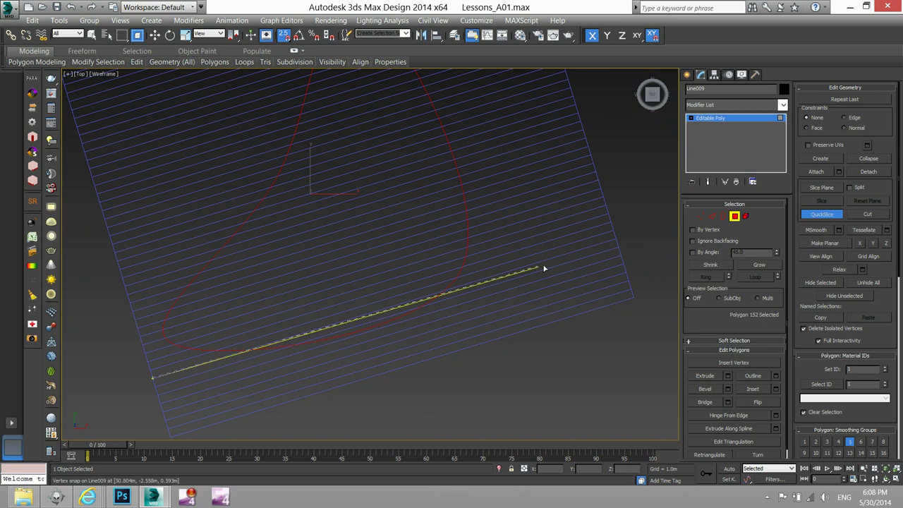
{"action": "left_click", "coordinate": [616, 242]}
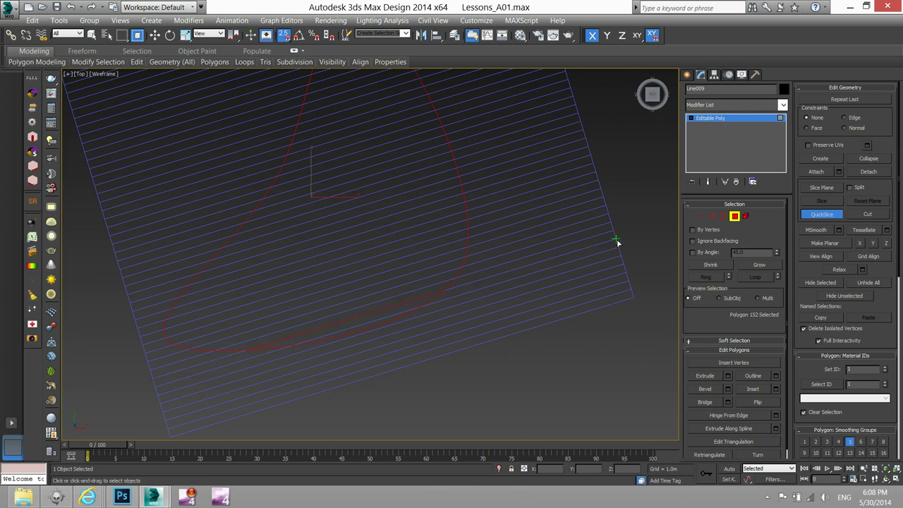
{"action": "left_click", "coordinate": [154, 386]}
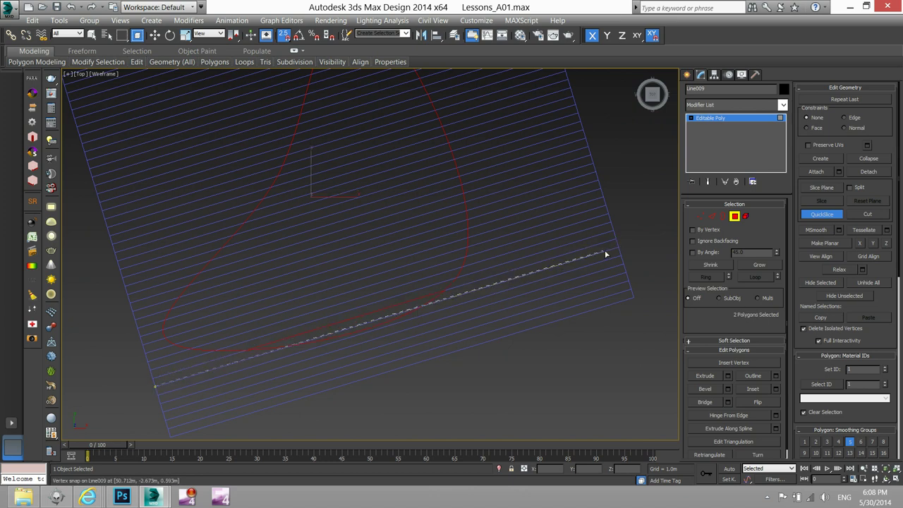
{"action": "left_click", "coordinate": [620, 248]}
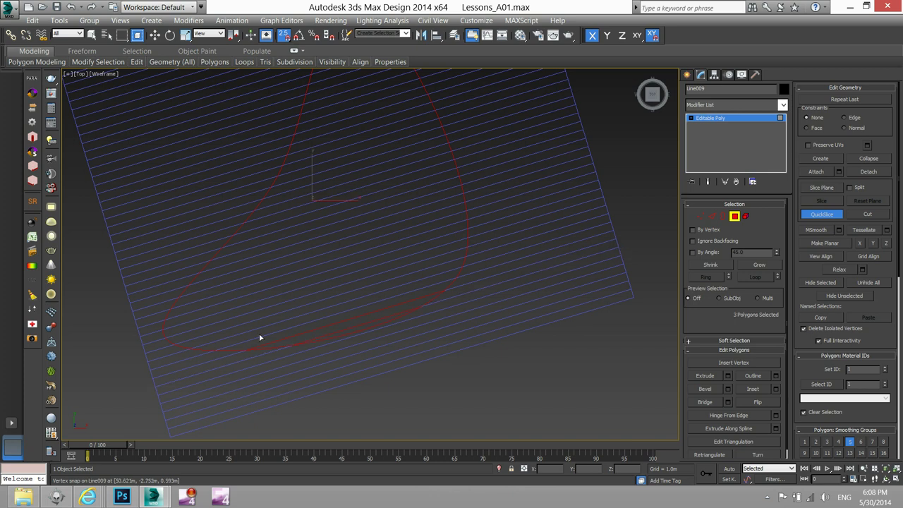
{"action": "left_click", "coordinate": [150, 369]}
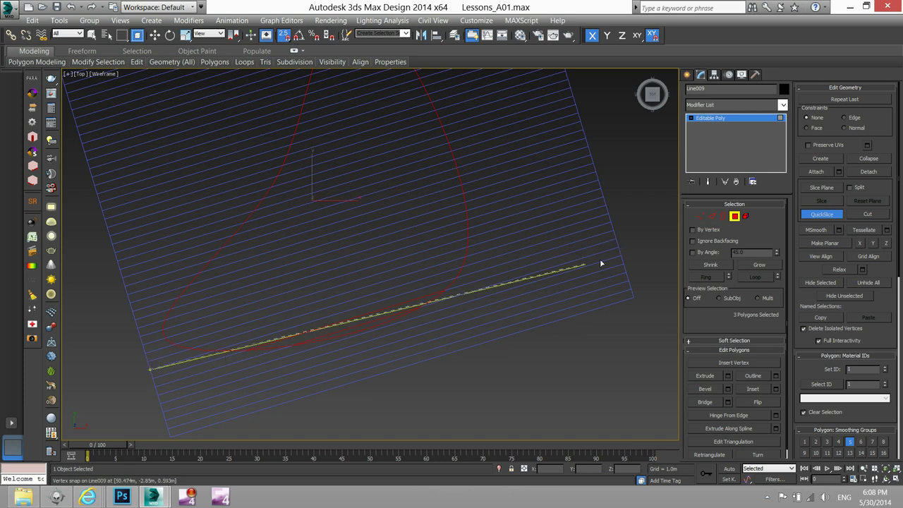
{"action": "left_click", "coordinate": [614, 232]}
{"action": "left_click", "coordinate": [149, 363]}
{"action": "left_click", "coordinate": [612, 223]}
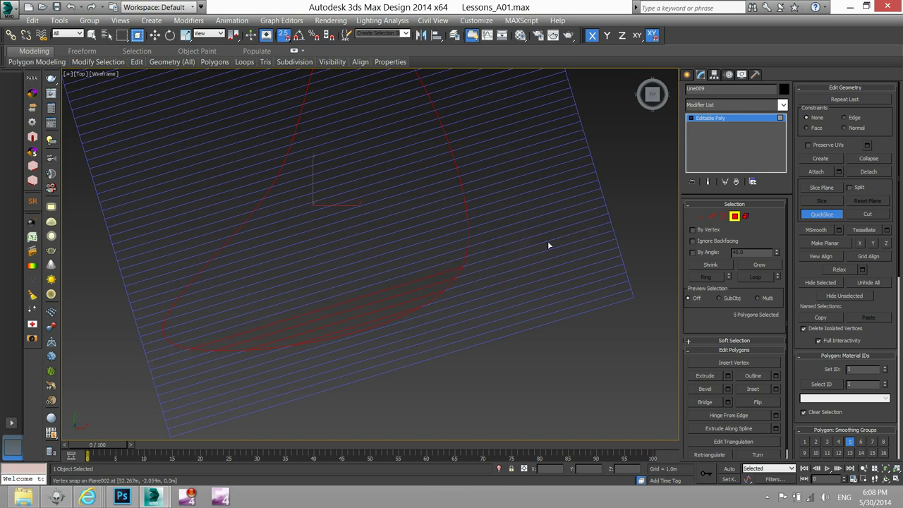
{"action": "left_click", "coordinate": [143, 346]}
{"action": "left_click", "coordinate": [605, 207]}
{"action": "left_click", "coordinate": [141, 337]}
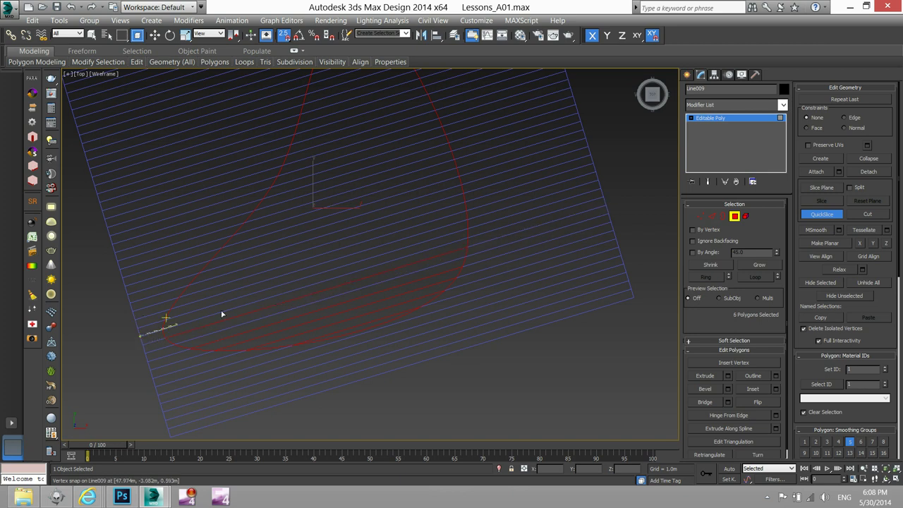
{"action": "left_click", "coordinate": [606, 200]}
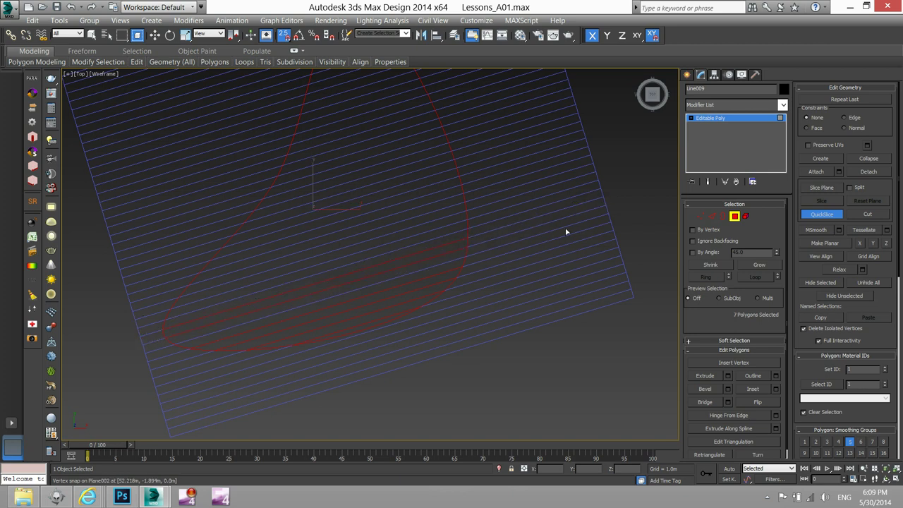
{"action": "left_click", "coordinate": [145, 355]}
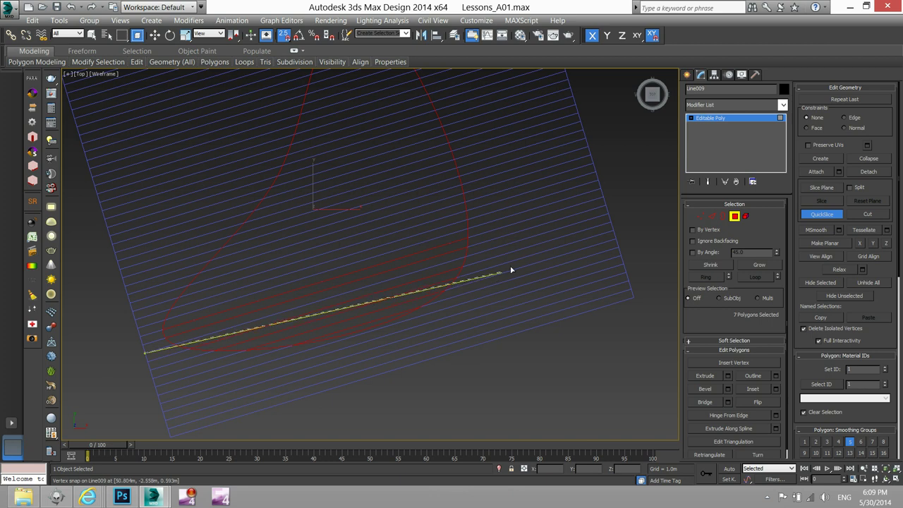
{"action": "left_click", "coordinate": [609, 215]}
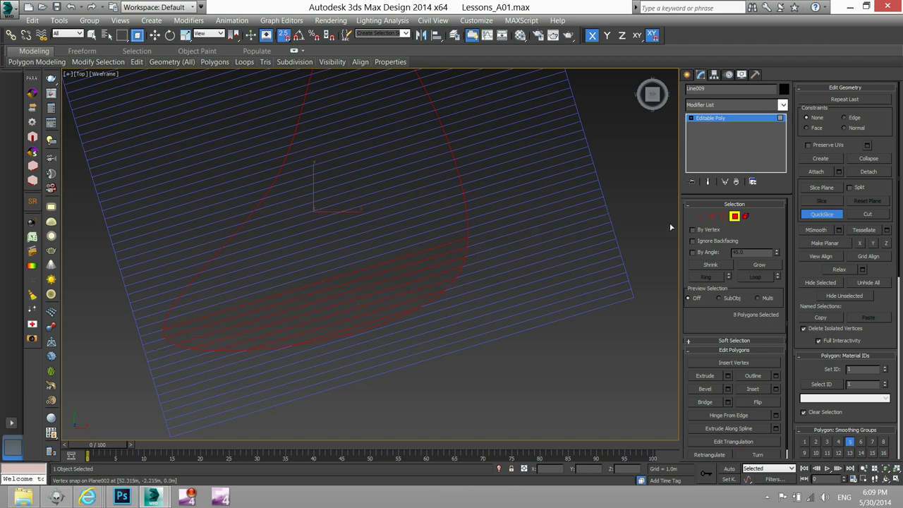
- Leave Polygon level and select the striped paving plane
{"action": "left_click", "coordinate": [735, 216]}
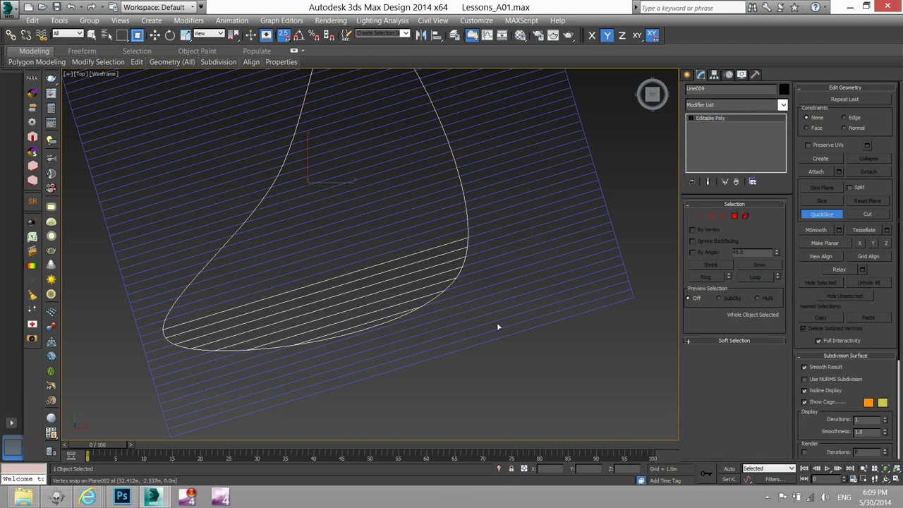
{"action": "left_click", "coordinate": [165, 352]}
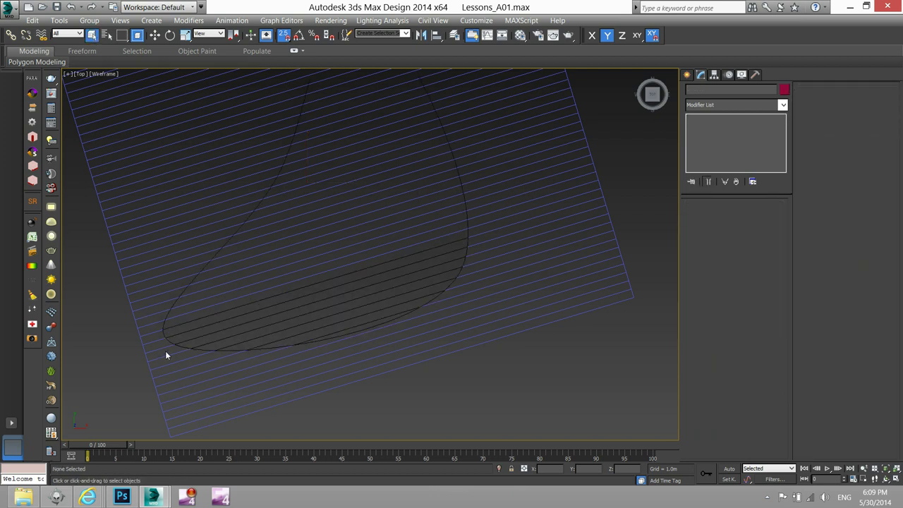
{"action": "left_click", "coordinate": [382, 364]}
- Hide the striped paving plane and view the bench shape at an angle
{"action": "key", "text": "Delete"}
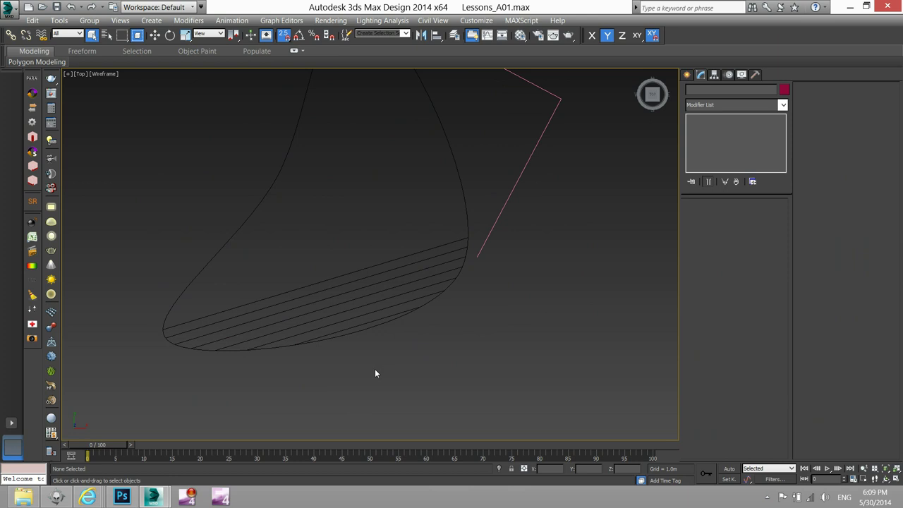
{"action": "mouse_move", "coordinate": [367, 374]}
{"action": "middle_mouse_down", "text": "alt"}
{"action": "mouse_move", "coordinate": [435, 352]}
{"action": "mouse_move", "coordinate": [461, 306]}
{"action": "middle_mouse_up", "text": "alt"}
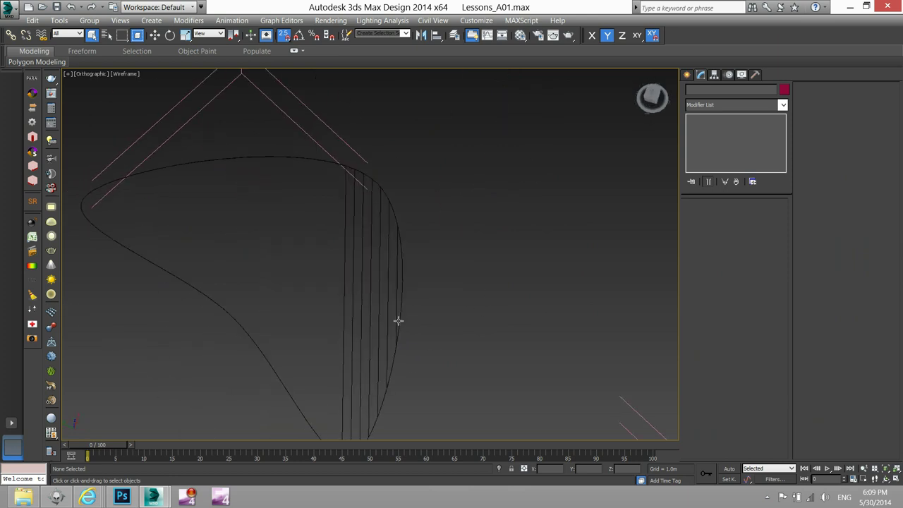
{"action": "key", "text": "F3"}
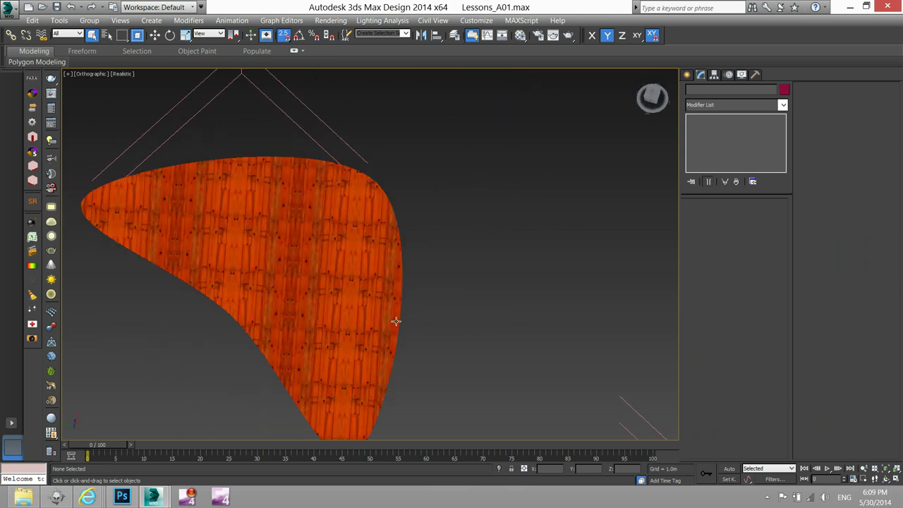
{"action": "key", "text": "F3"}
{"action": "key", "text": "F3"}
- Select all 159 polygons of Line009 and open the Inset settings
{"action": "left_click", "coordinate": [370, 321]}
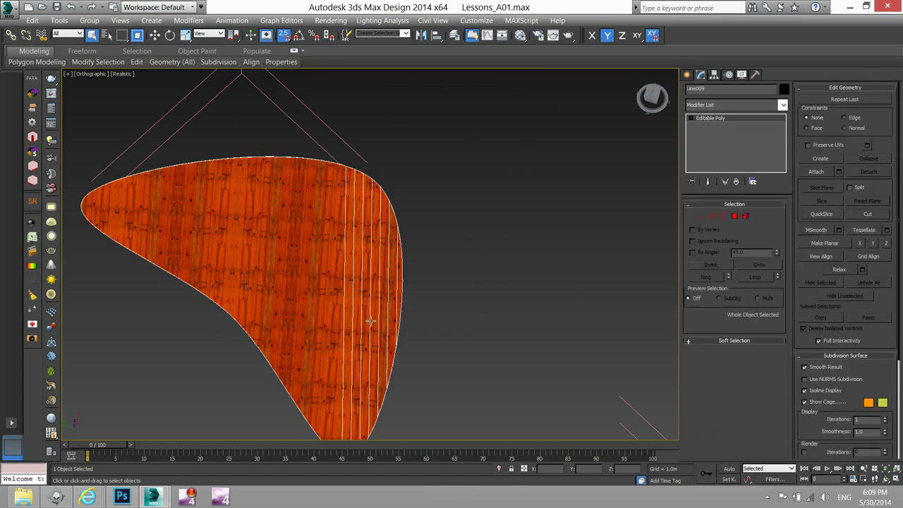
{"action": "left_click", "coordinate": [734, 217]}
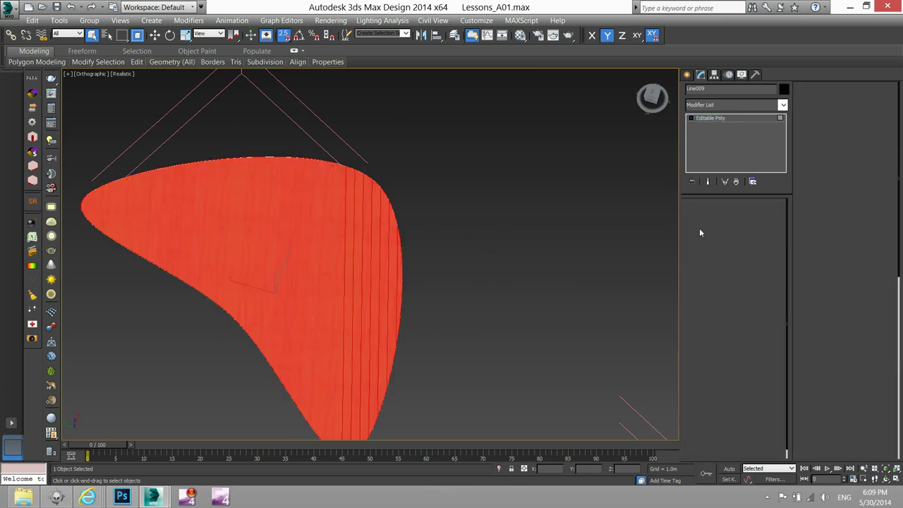
{"action": "key", "text": "ctrl+a"}
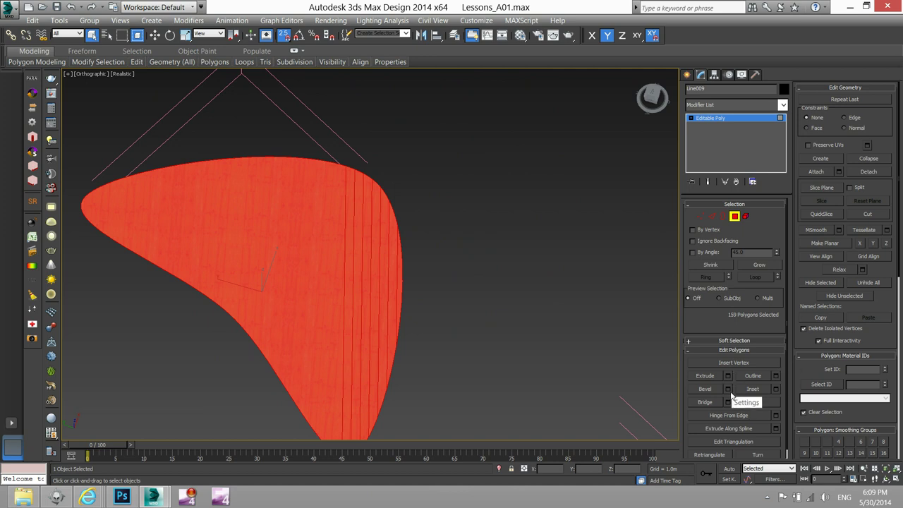
{"action": "left_click", "coordinate": [776, 390]}
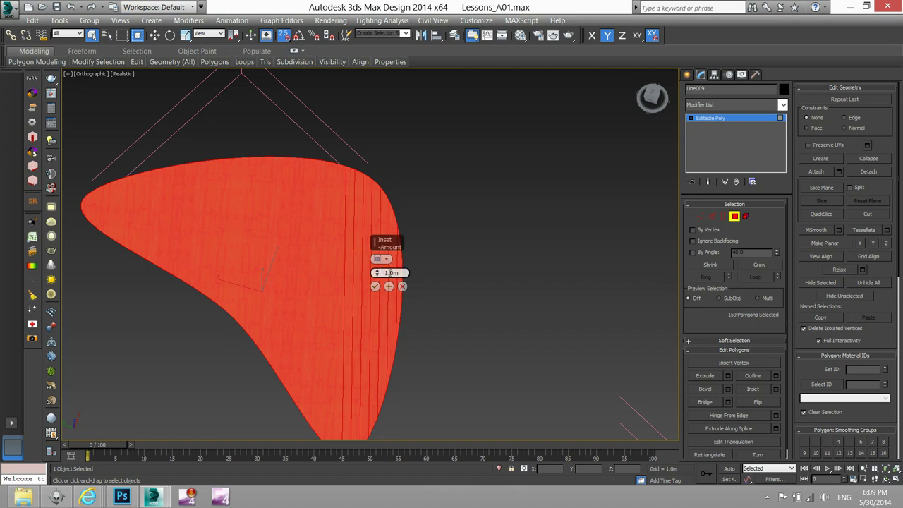
- Inset the faces By Polygon at 0.005m and inspect the resulting grooves
{"action": "left_click", "coordinate": [401, 275]}
{"action": "double_click", "coordinate": [393, 273]}
{"action": "type", "text": ".0"}
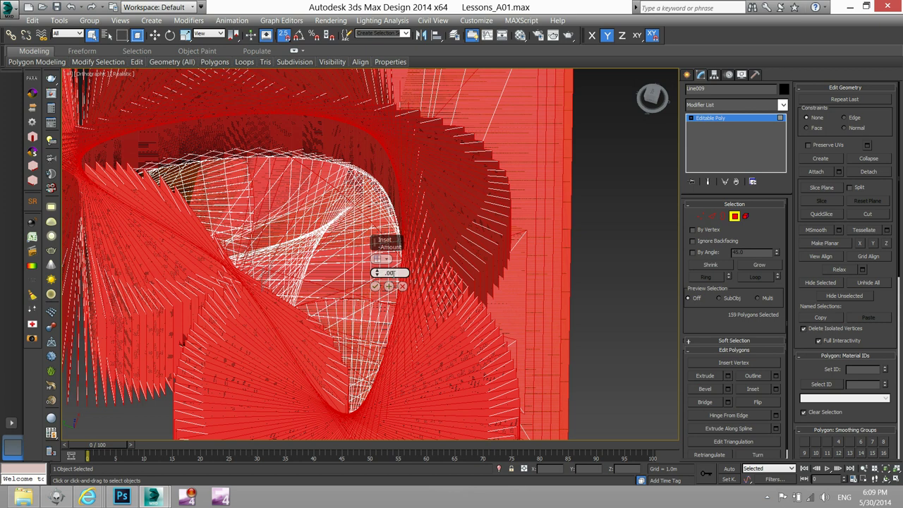
{"action": "key", "text": "Return"}
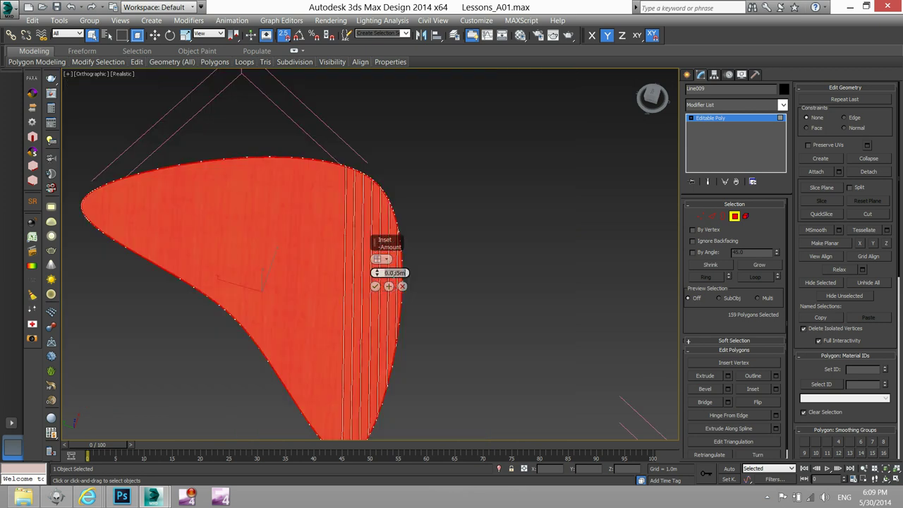
{"action": "scroll", "coordinate": [440, 282], "scroll_direction": "up", "scroll_amount": 2}
{"action": "scroll", "coordinate": [445, 258], "scroll_direction": "up", "scroll_amount": 3}
{"action": "scroll", "coordinate": [409, 275], "scroll_direction": "up", "scroll_amount": 3}
{"action": "scroll", "coordinate": [370, 296], "scroll_direction": "up", "scroll_amount": 2}
{"action": "scroll", "coordinate": [368, 302], "scroll_direction": "down", "scroll_amount": 2}
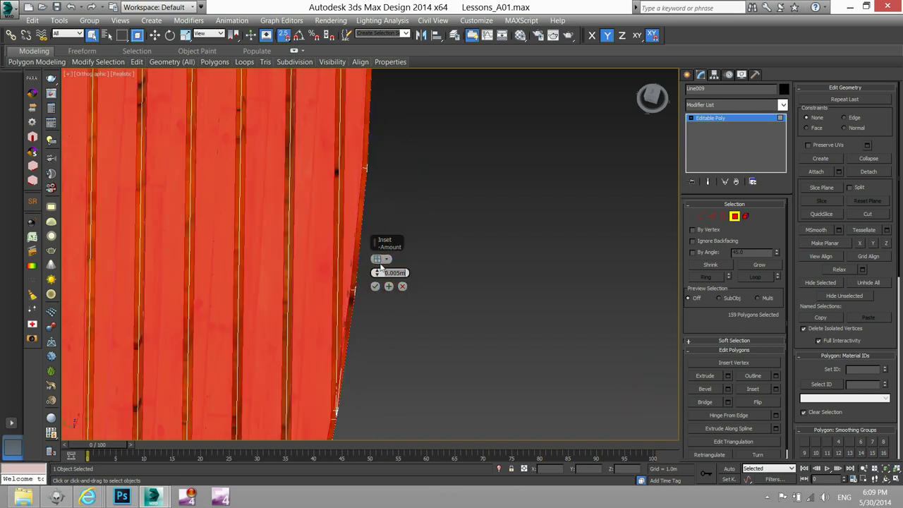
{"action": "scroll", "coordinate": [373, 322], "scroll_direction": "down", "scroll_amount": 2}
{"action": "middle_click_drag", "start_coordinate": [377, 337], "coordinate": [368, 291], "text": "alt"}
{"action": "scroll", "coordinate": [369, 290], "scroll_direction": "down", "scroll_amount": 2}
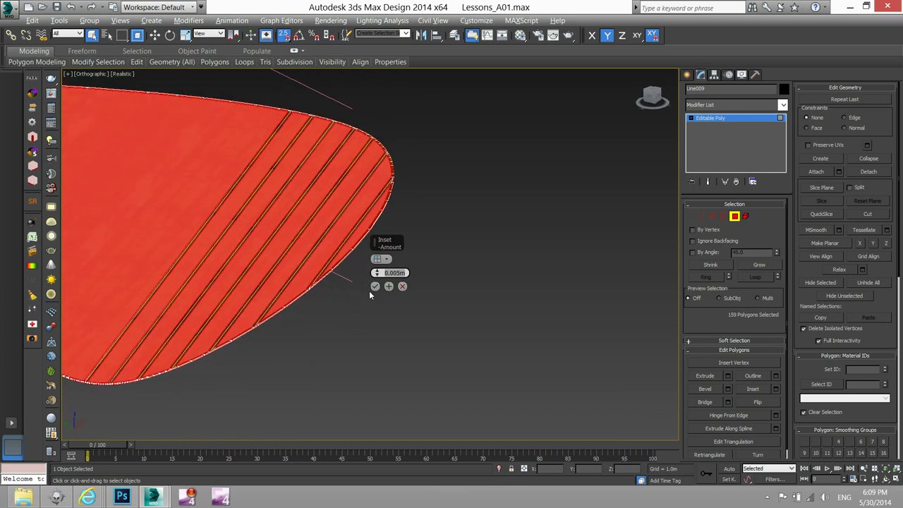
{"action": "scroll", "coordinate": [326, 312], "scroll_direction": "up", "scroll_amount": 3}
{"action": "middle_click_drag", "start_coordinate": [326, 313], "coordinate": [302, 330]}
{"action": "scroll", "coordinate": [302, 330], "scroll_direction": "up", "scroll_amount": 1}
{"action": "scroll", "coordinate": [343, 332], "scroll_direction": "up", "scroll_amount": 4}
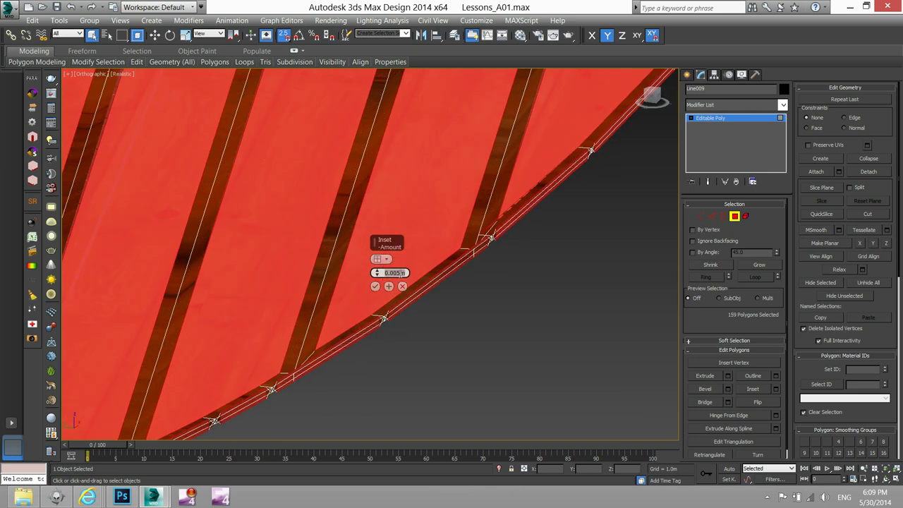
- Reduce the inset amount to 0.001m and confirm it on all faces
{"action": "type", "text": ".0"}
{"action": "key", "text": "Return"}
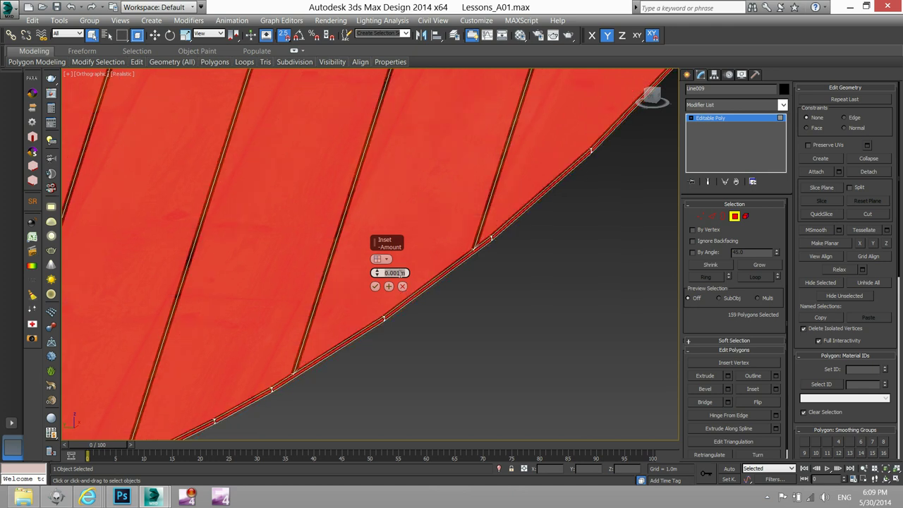
{"action": "scroll", "coordinate": [429, 350], "scroll_direction": "down", "scroll_amount": 1}
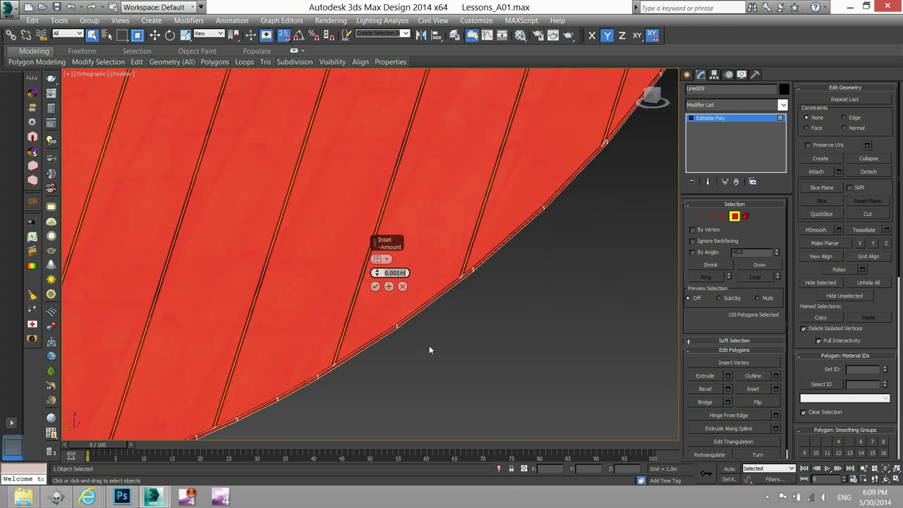
{"action": "scroll", "coordinate": [429, 349], "scroll_direction": "down", "scroll_amount": 1}
{"action": "scroll", "coordinate": [424, 350], "scroll_direction": "down", "scroll_amount": 2}
{"action": "mouse_move", "coordinate": [423, 349]}
{"action": "middle_mouse_down", "text": "alt"}
{"action": "mouse_move", "coordinate": [407, 343]}
{"action": "mouse_move", "coordinate": [433, 298]}
{"action": "mouse_move", "coordinate": [372, 253]}
{"action": "mouse_move", "coordinate": [321, 328]}
{"action": "middle_mouse_up", "text": "alt"}
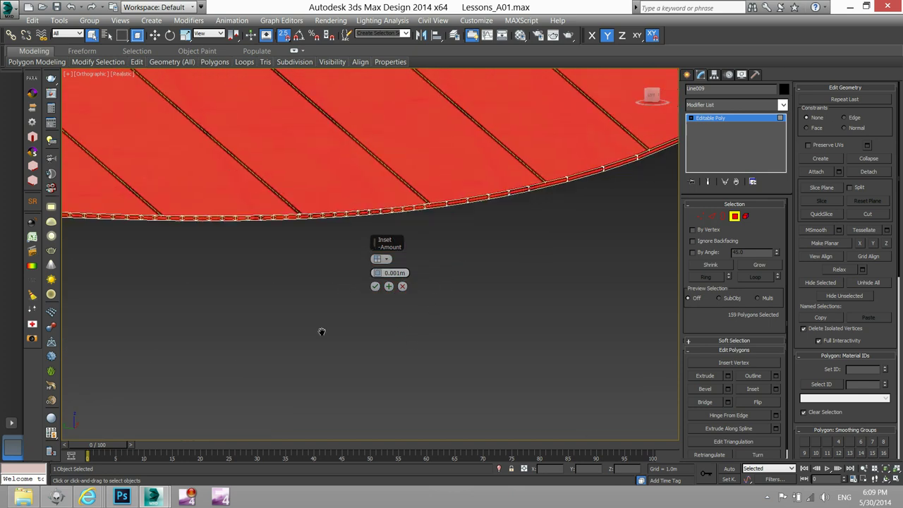
{"action": "left_click", "coordinate": [375, 285]}
{"action": "middle_click_drag", "start_coordinate": [415, 283], "coordinate": [410, 310], "text": "alt"}
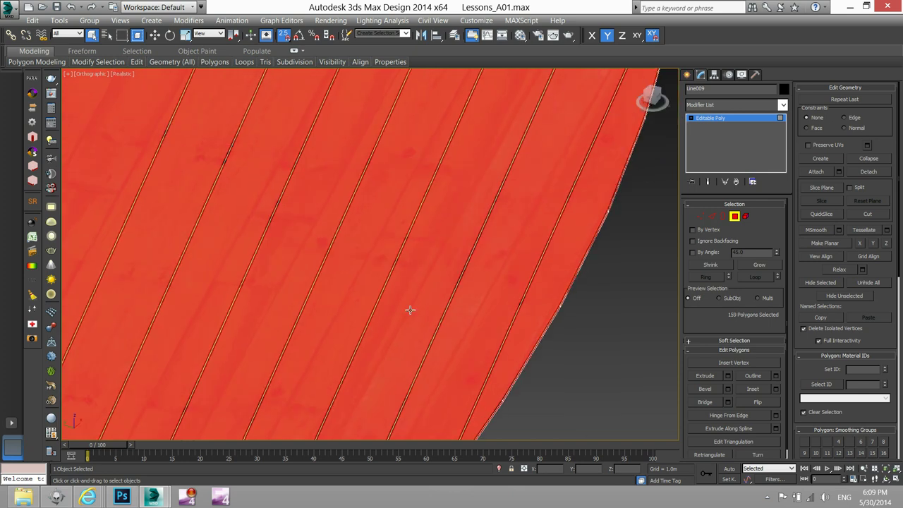
- Detach the inset plank faces as a new object, Object002, and select it
{"action": "left_click", "coordinate": [868, 171]}
{"action": "left_click", "coordinate": [497, 255]}
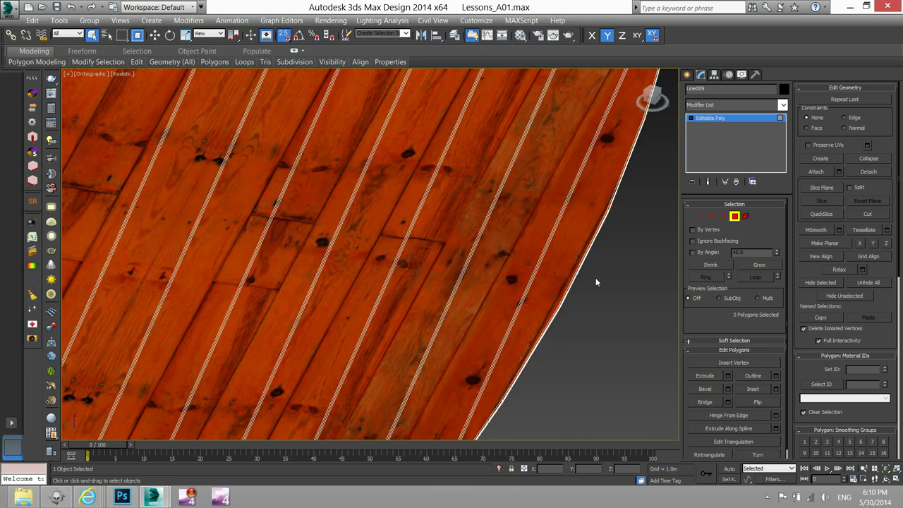
{"action": "left_click", "coordinate": [735, 216]}
{"action": "left_click", "coordinate": [504, 257]}
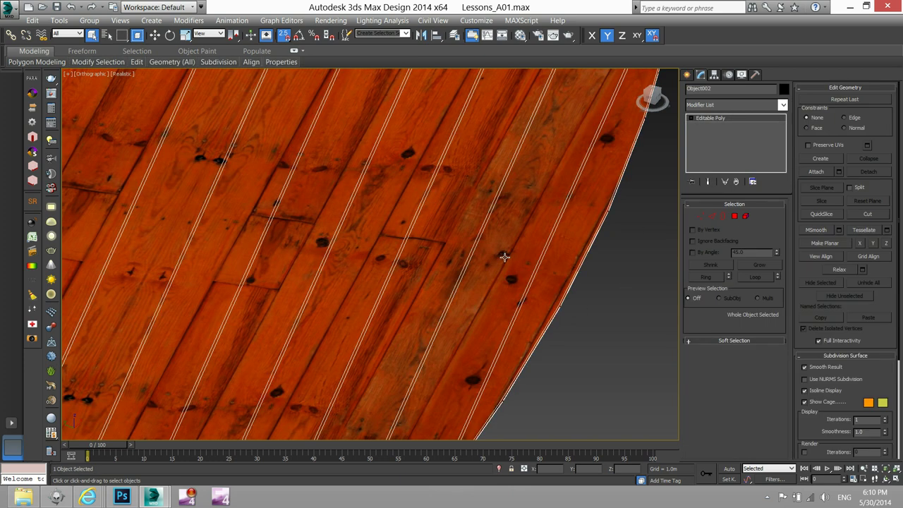
- Move Object002 down along Z with vertex snap onto the bench outline, then deselect it
{"action": "key", "text": "z"}
{"action": "left_click", "coordinate": [156, 36]}
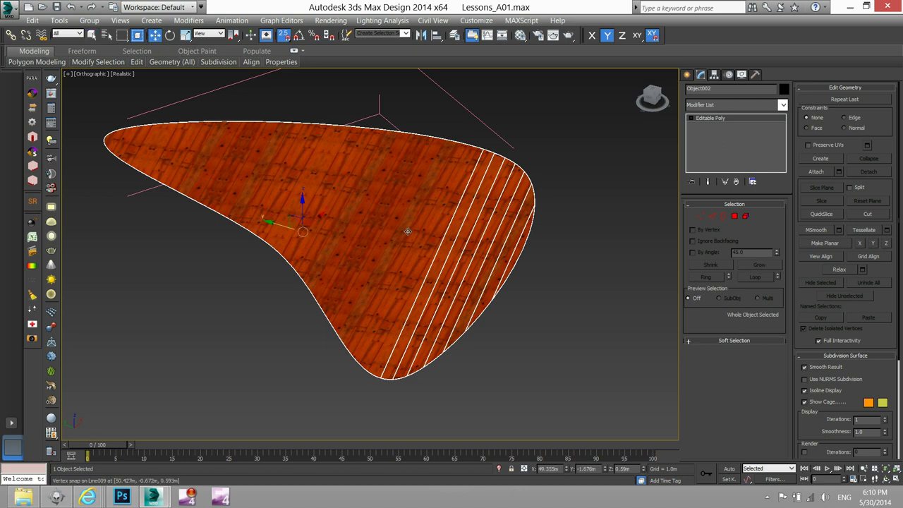
{"action": "left_click_drag", "start_coordinate": [302, 201], "coordinate": [321, 397]}
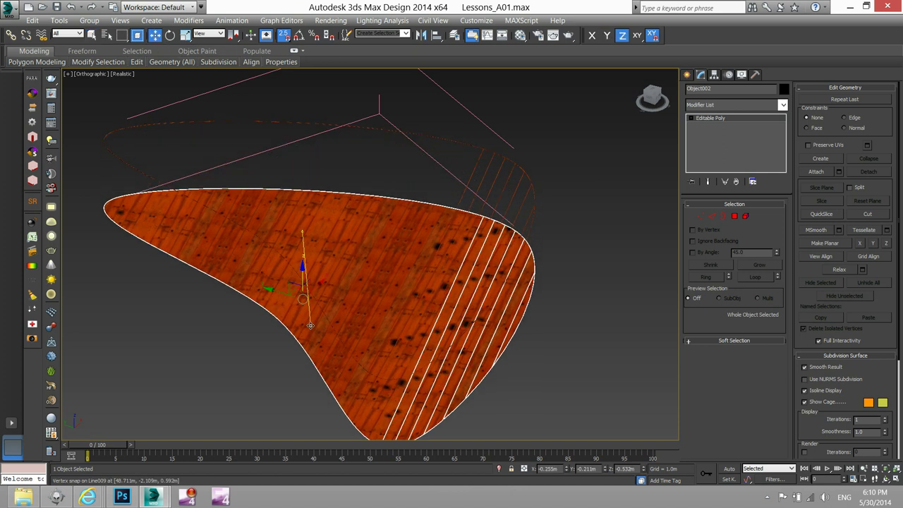
{"action": "middle_click_drag", "start_coordinate": [322, 397], "coordinate": [322, 286]}
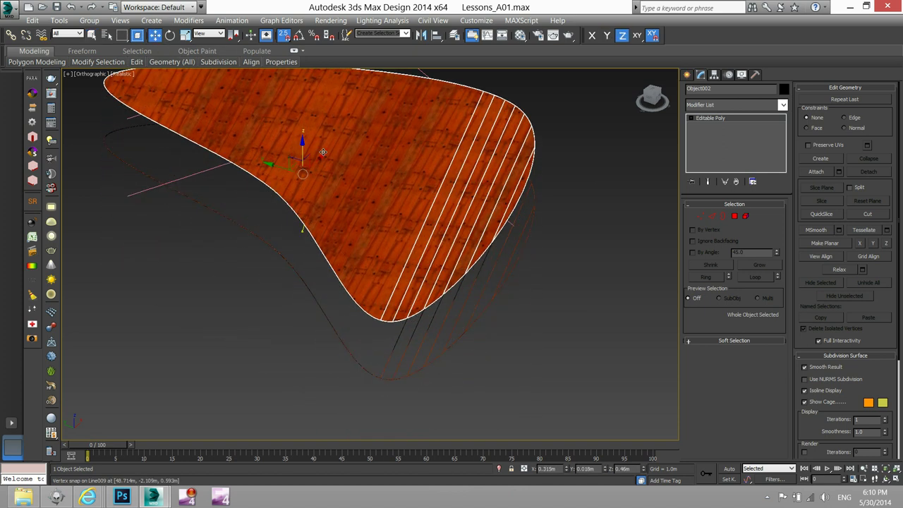
{"action": "scroll", "coordinate": [428, 291], "scroll_direction": "up", "scroll_amount": 2}
{"action": "scroll", "coordinate": [429, 291], "scroll_direction": "up", "scroll_amount": 2}
{"action": "scroll", "coordinate": [429, 291], "scroll_direction": "up", "scroll_amount": 2}
{"action": "scroll", "coordinate": [431, 298], "scroll_direction": "down", "scroll_amount": 10}
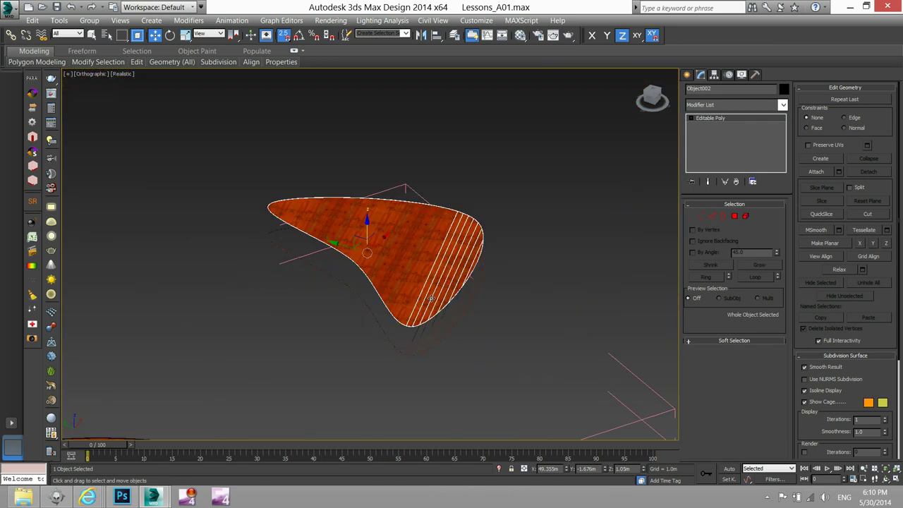
{"action": "left_click", "coordinate": [447, 327]}
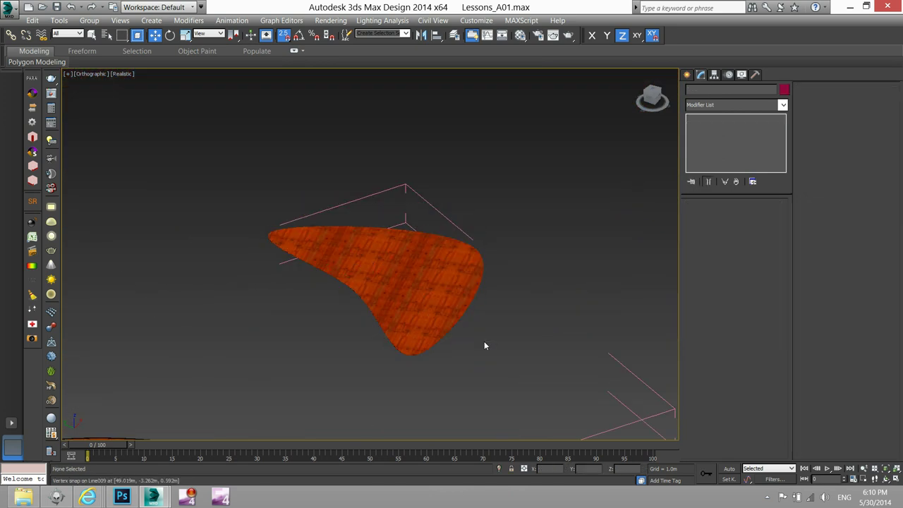
{"action": "scroll", "coordinate": [453, 326], "scroll_direction": "up", "scroll_amount": 2}
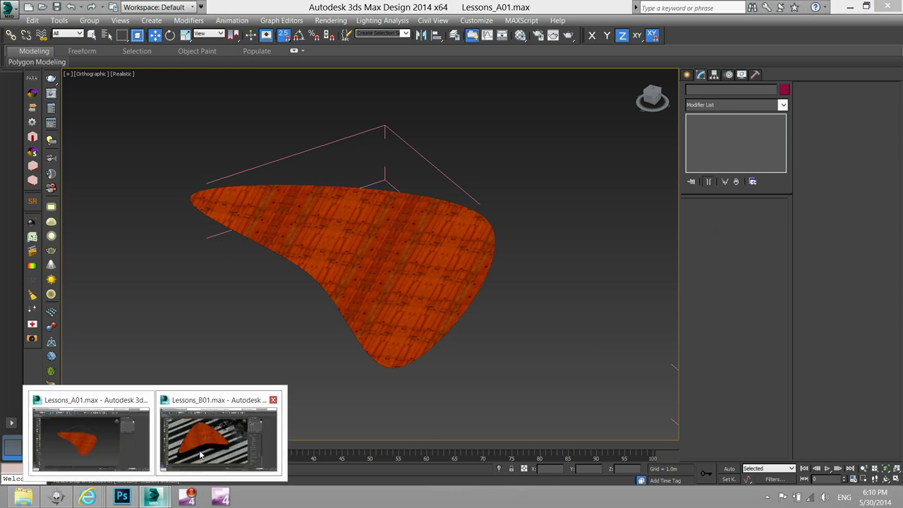
- Return to the Lessons_B01 scene, select the plank group, and orbit to check plank thickness
{"action": "mouse_move", "coordinate": [154, 497]}
{"action": "left_click", "coordinate": [203, 455]}
{"action": "scroll", "coordinate": [305, 293], "scroll_direction": "up", "scroll_amount": 5}
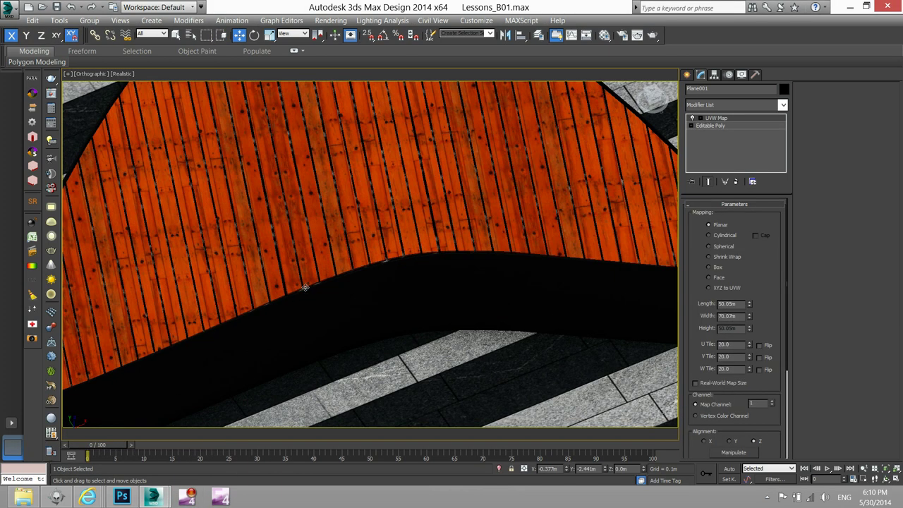
{"action": "scroll", "coordinate": [299, 255], "scroll_direction": "up", "scroll_amount": 2}
{"action": "left_click", "coordinate": [299, 256]}
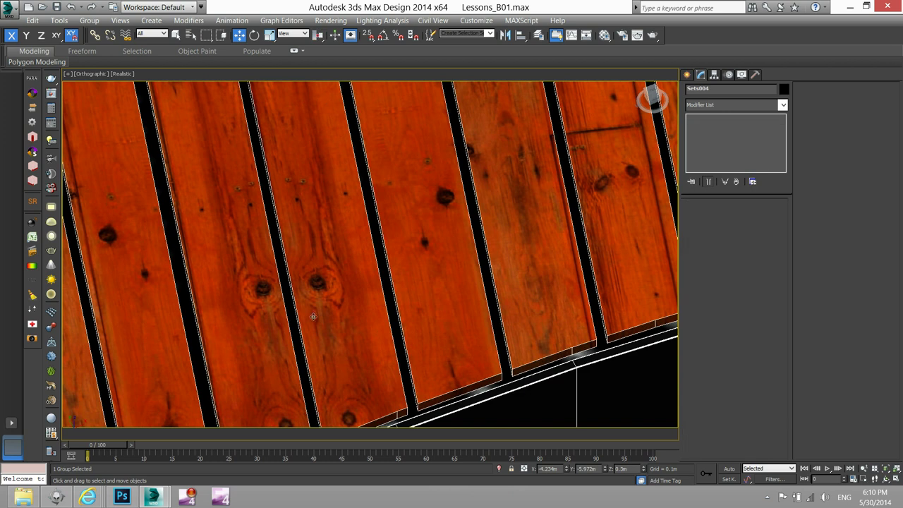
{"action": "mouse_move", "coordinate": [362, 318]}
{"action": "middle_mouse_down", "text": "alt"}
{"action": "mouse_move", "coordinate": [375, 327]}
{"action": "mouse_move", "coordinate": [387, 317]}
{"action": "middle_mouse_up", "text": "alt"}
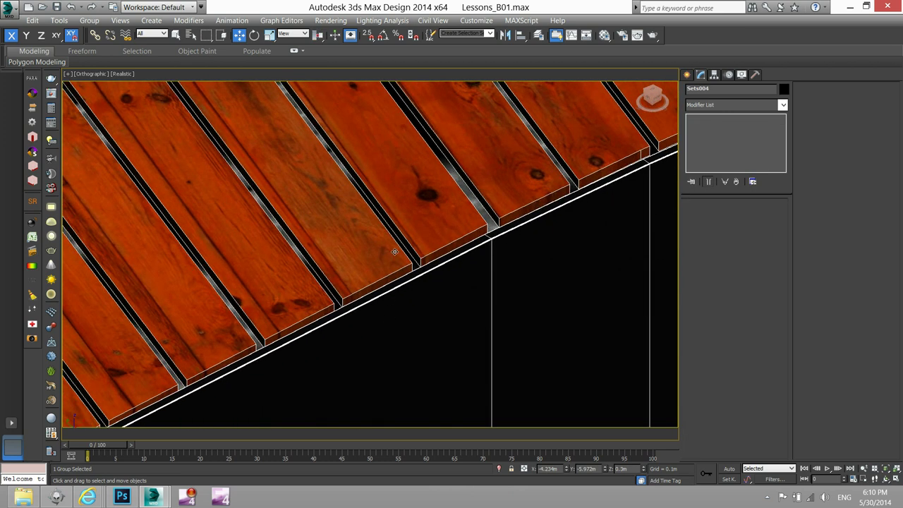
{"action": "scroll", "coordinate": [250, 326], "scroll_direction": "down", "scroll_amount": 1}
{"action": "scroll", "coordinate": [275, 346], "scroll_direction": "up", "scroll_amount": 2}
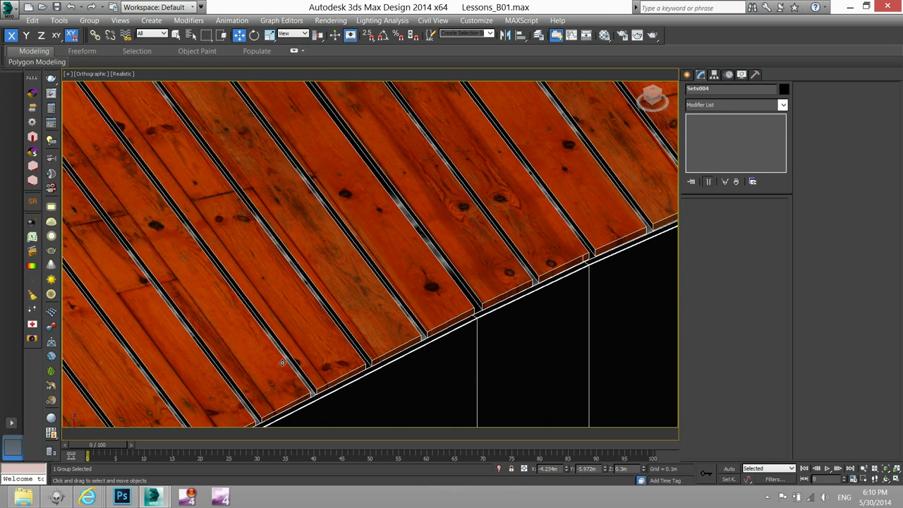
{"action": "scroll", "coordinate": [295, 374], "scroll_direction": "up", "scroll_amount": 2}
{"action": "scroll", "coordinate": [331, 357], "scroll_direction": "down", "scroll_amount": 2}
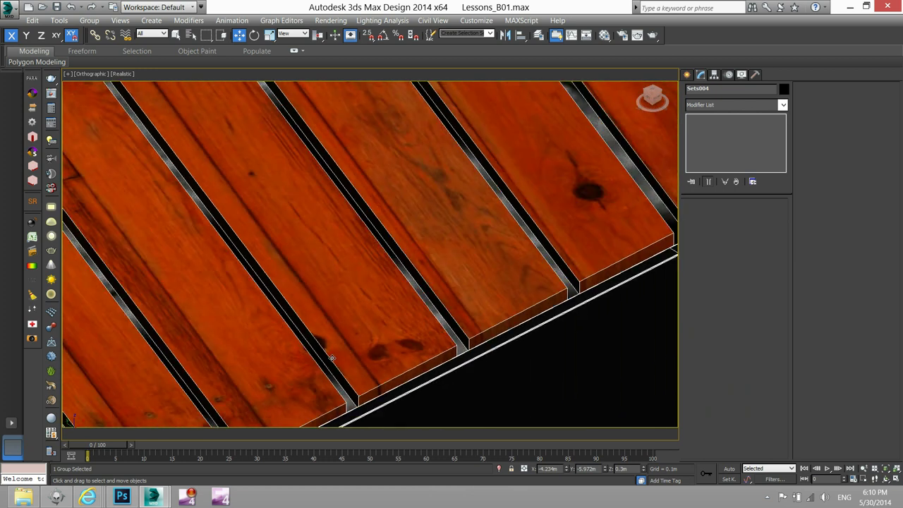
{"action": "scroll", "coordinate": [330, 360], "scroll_direction": "down", "scroll_amount": 1}
{"action": "scroll", "coordinate": [329, 360], "scroll_direction": "up", "scroll_amount": 3}
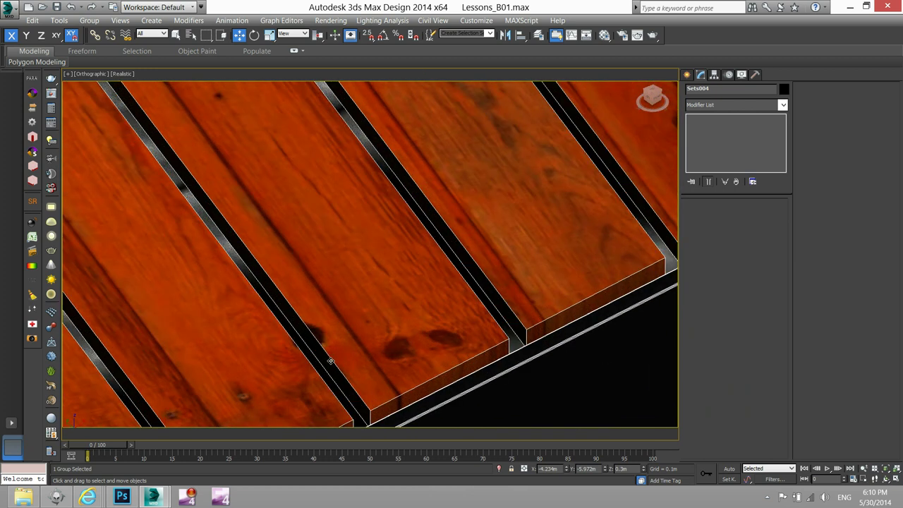
{"action": "scroll", "coordinate": [330, 359], "scroll_direction": "down", "scroll_amount": 2}
{"action": "scroll", "coordinate": [360, 325], "scroll_direction": "down", "scroll_amount": 2}
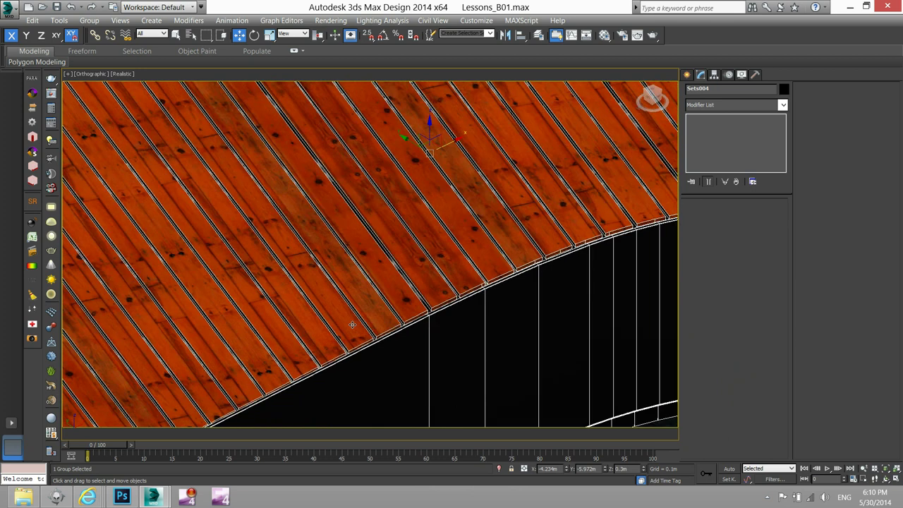
{"action": "scroll", "coordinate": [359, 325], "scroll_direction": "down", "scroll_amount": 2}
{"action": "scroll", "coordinate": [361, 326], "scroll_direction": "down", "scroll_amount": 2}
{"action": "middle_click_drag", "start_coordinate": [361, 326], "coordinate": [339, 325]}
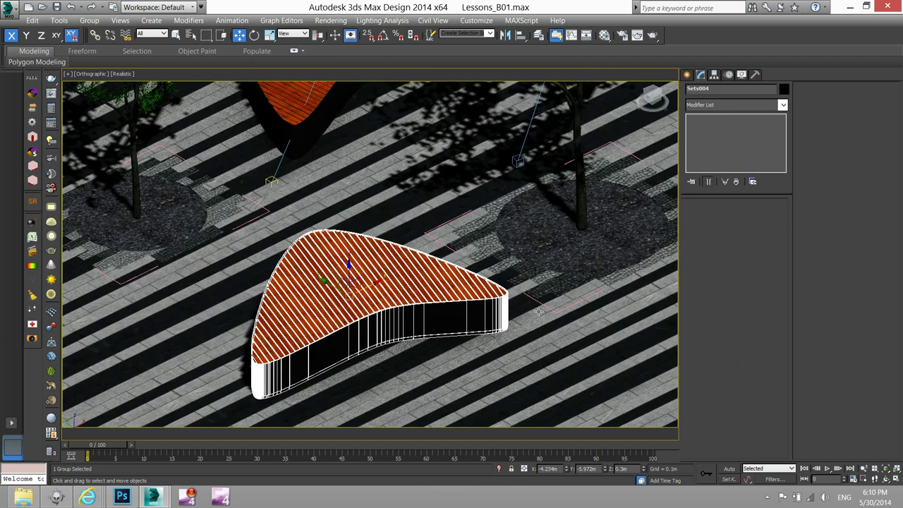
- Survey the other benches and trees, then view the scene through VRayCam001
{"action": "left_click", "coordinate": [555, 309]}
{"action": "left_click", "coordinate": [397, 292]}
{"action": "scroll", "coordinate": [536, 293], "scroll_direction": "down", "scroll_amount": 1}
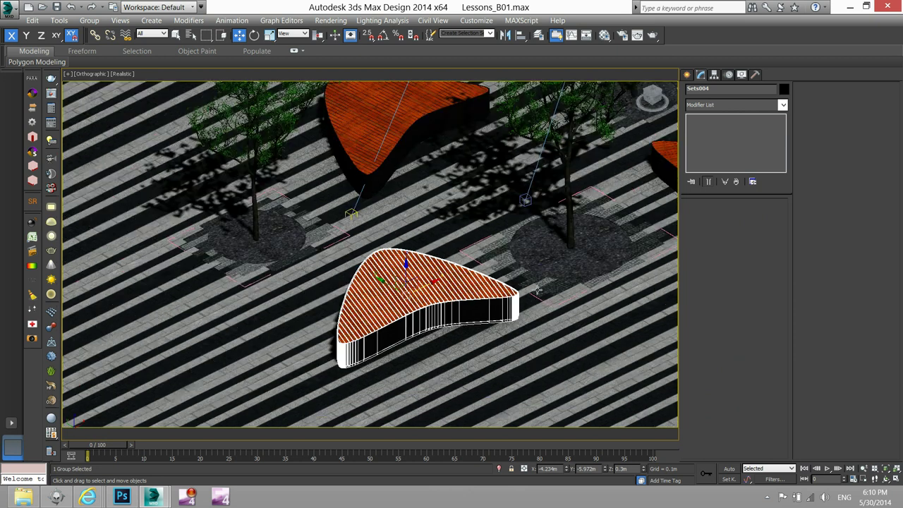
{"action": "scroll", "coordinate": [525, 286], "scroll_direction": "up", "scroll_amount": 2}
{"action": "scroll", "coordinate": [520, 283], "scroll_direction": "down", "scroll_amount": 4}
{"action": "scroll", "coordinate": [527, 282], "scroll_direction": "down", "scroll_amount": 2}
{"action": "middle_click_drag", "start_coordinate": [527, 282], "coordinate": [366, 307]}
{"action": "scroll", "coordinate": [367, 307], "scroll_direction": "up", "scroll_amount": 2}
{"action": "scroll", "coordinate": [366, 308], "scroll_direction": "up", "scroll_amount": 3}
{"action": "scroll", "coordinate": [366, 307], "scroll_direction": "down", "scroll_amount": 3}
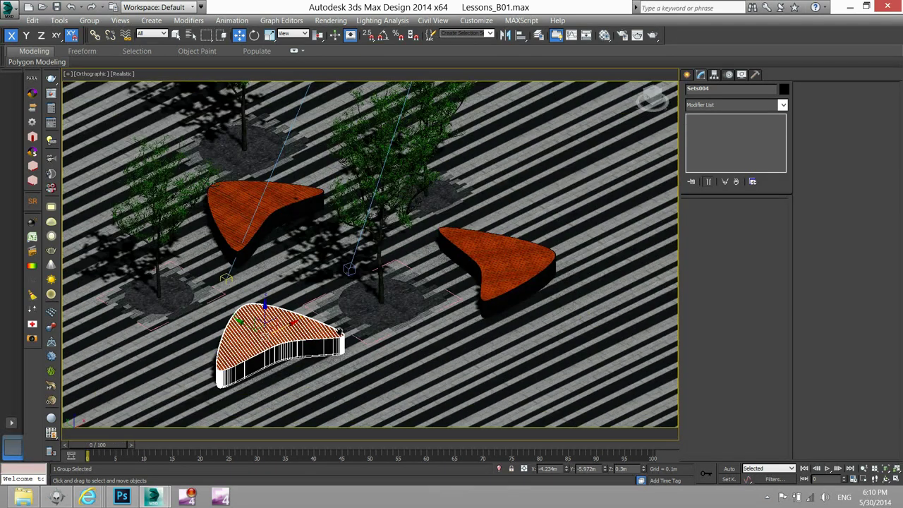
{"action": "scroll", "coordinate": [366, 310], "scroll_direction": "down", "scroll_amount": 4}
{"action": "left_click", "coordinate": [563, 151]}
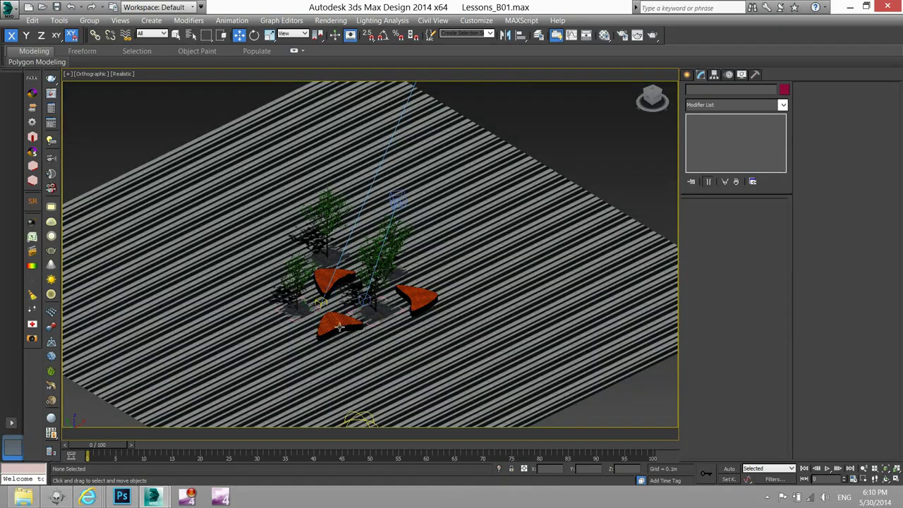
{"action": "scroll", "coordinate": [339, 326], "scroll_direction": "up", "scroll_amount": 5}
{"action": "middle_click_drag", "start_coordinate": [480, 268], "coordinate": [501, 187]}
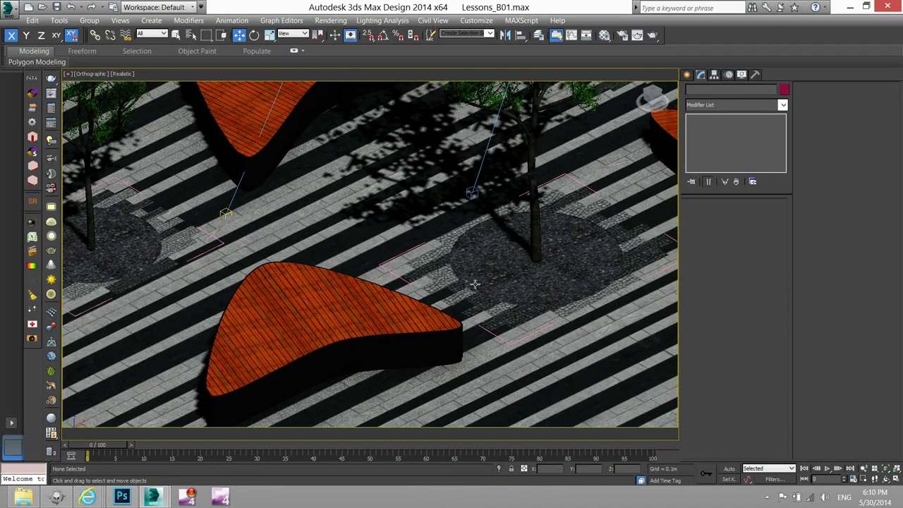
{"action": "scroll", "coordinate": [501, 187], "scroll_direction": "up", "scroll_amount": 3}
{"action": "scroll", "coordinate": [498, 194], "scroll_direction": "up", "scroll_amount": 2}
{"action": "scroll", "coordinate": [477, 214], "scroll_direction": "up", "scroll_amount": 3}
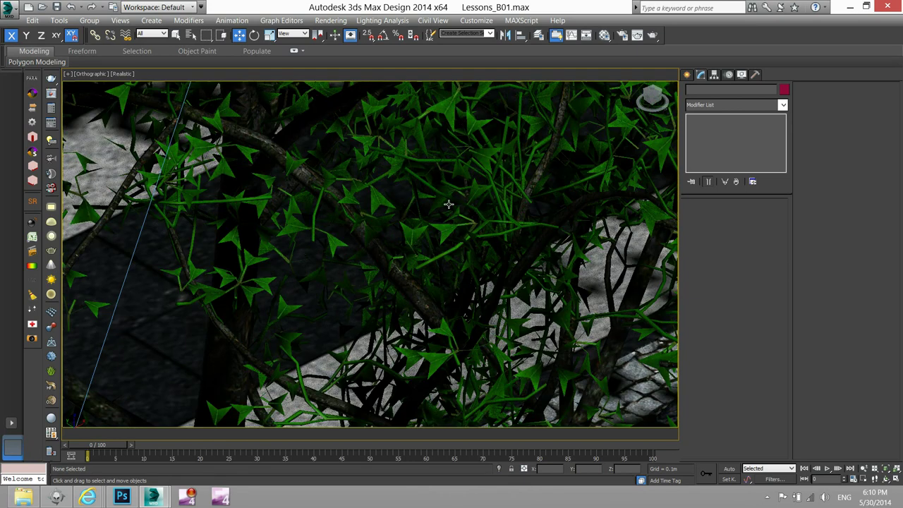
{"action": "scroll", "coordinate": [425, 233], "scroll_direction": "down", "scroll_amount": 5}
{"action": "scroll", "coordinate": [425, 233], "scroll_direction": "down", "scroll_amount": 3}
{"action": "scroll", "coordinate": [425, 233], "scroll_direction": "down", "scroll_amount": 2}
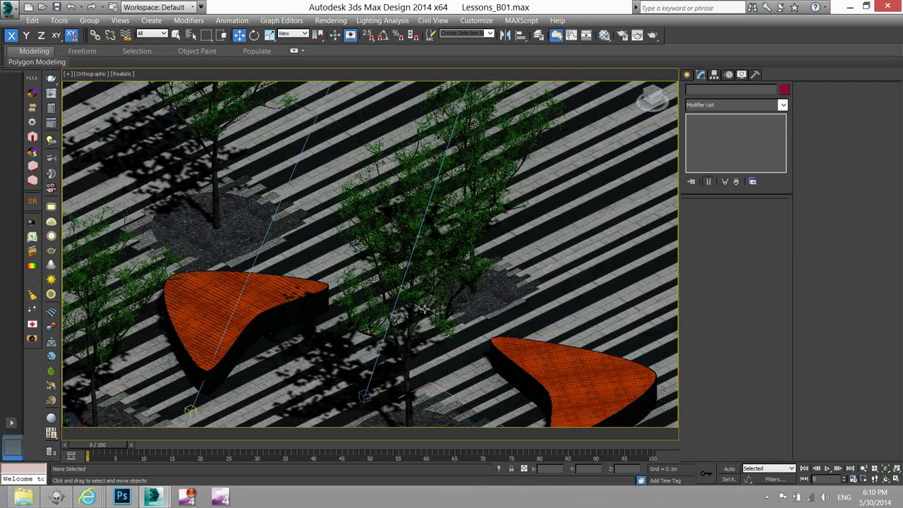
{"action": "scroll", "coordinate": [428, 236], "scroll_direction": "up", "scroll_amount": 2}
{"action": "scroll", "coordinate": [419, 284], "scroll_direction": "down", "scroll_amount": 2}
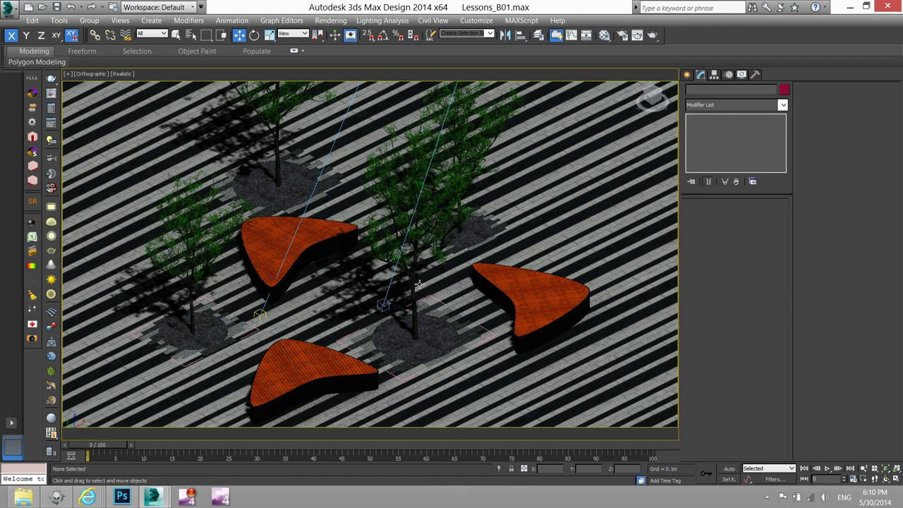
{"action": "key", "text": "c"}
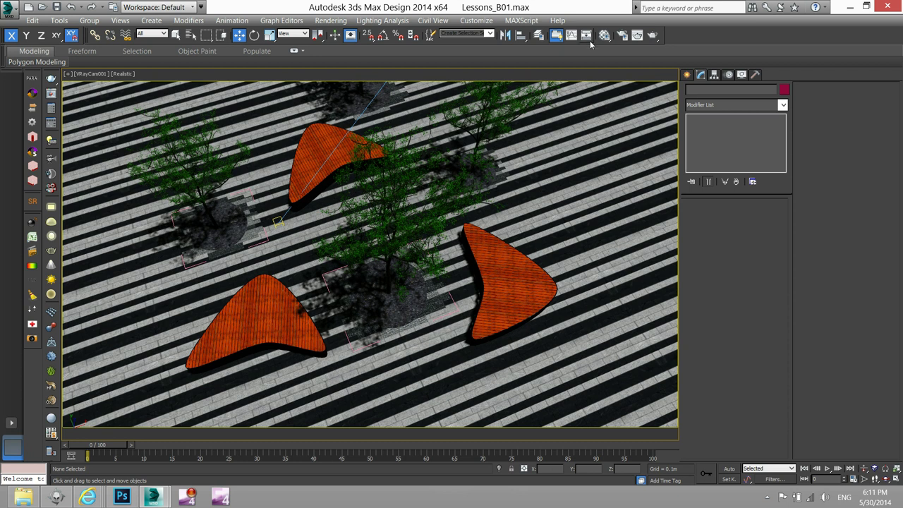
- Open V-Ray render settings and set Min subdivs to 1 and Max subdivs to 4
{"action": "left_click", "coordinate": [623, 36]}
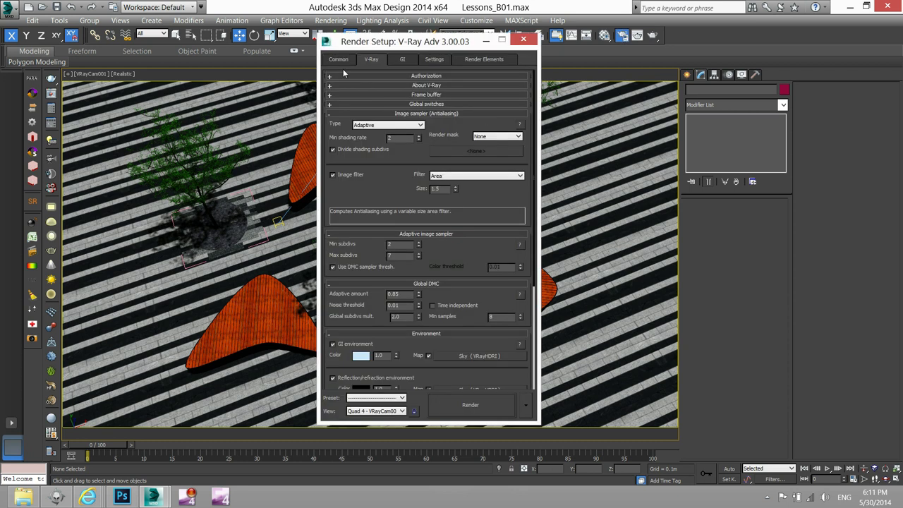
{"action": "left_click_drag", "start_coordinate": [376, 47], "coordinate": [332, 51]}
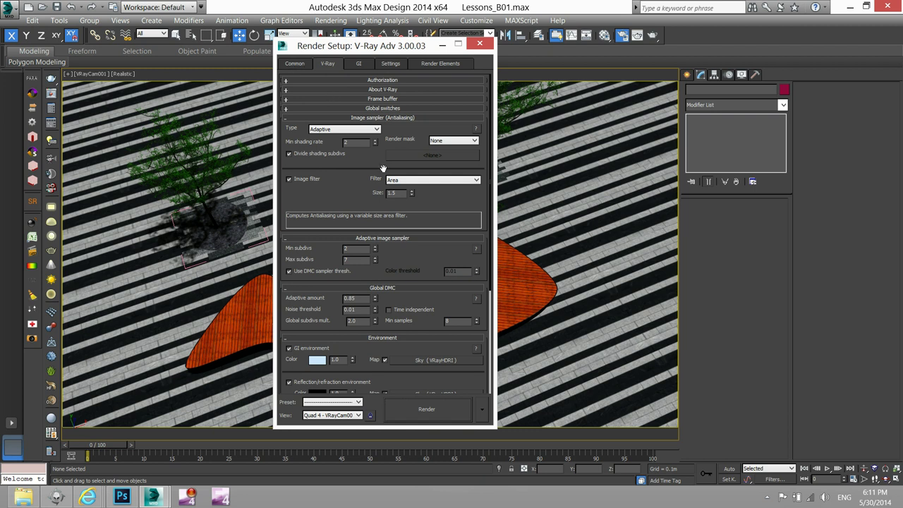
{"action": "double_click", "coordinate": [360, 252]}
{"action": "type", "text": "1"}
{"action": "double_click", "coordinate": [354, 261]}
{"action": "type", "text": "4"}
- Keep the Adaptive image sampler and set Global subdivs mult. to 1.0
{"action": "left_click", "coordinate": [350, 131]}
{"action": "left_click", "coordinate": [349, 132]}
{"action": "left_click", "coordinate": [365, 129]}
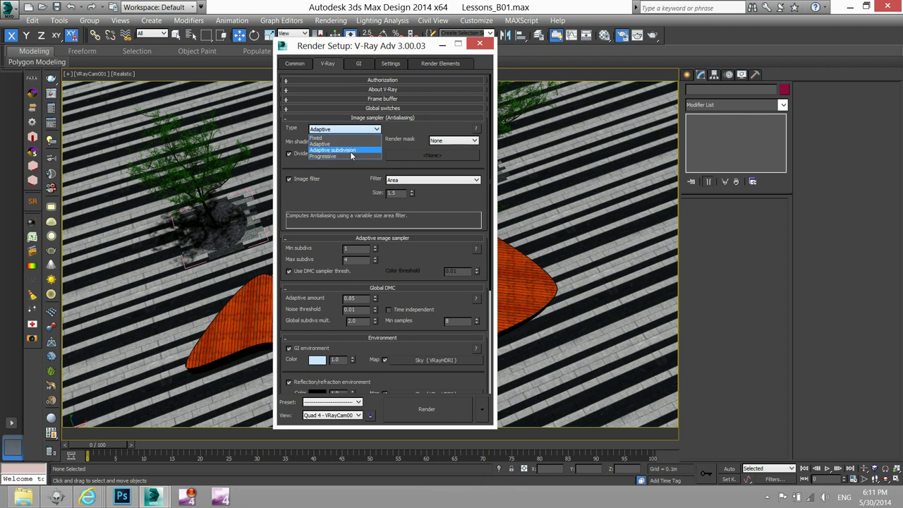
{"action": "left_click", "coordinate": [350, 145]}
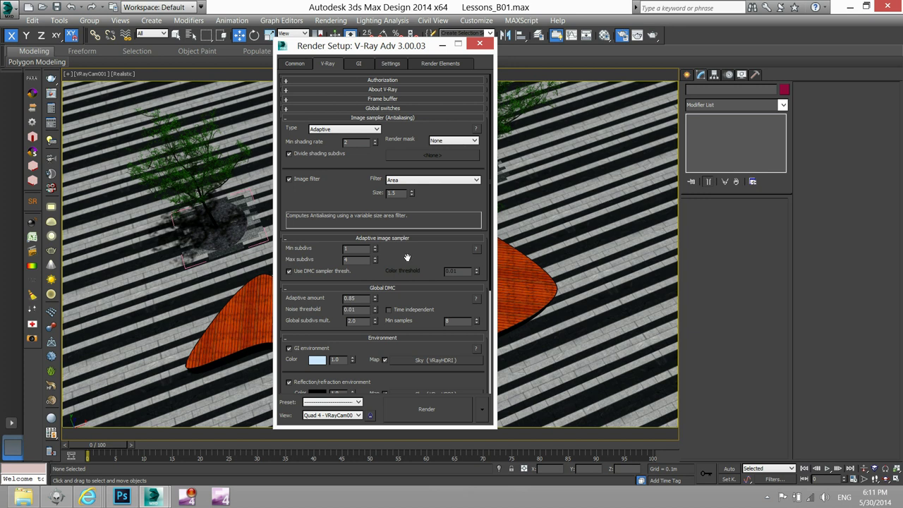
{"action": "double_click", "coordinate": [362, 320]}
{"action": "type", "text": "1"}
{"action": "key", "text": "Return"}
{"action": "left_click", "coordinate": [401, 263]}
{"action": "scroll", "coordinate": [397, 291], "scroll_direction": "down", "scroll_amount": 1}
{"action": "scroll", "coordinate": [396, 292], "scroll_direction": "down", "scroll_amount": 4}
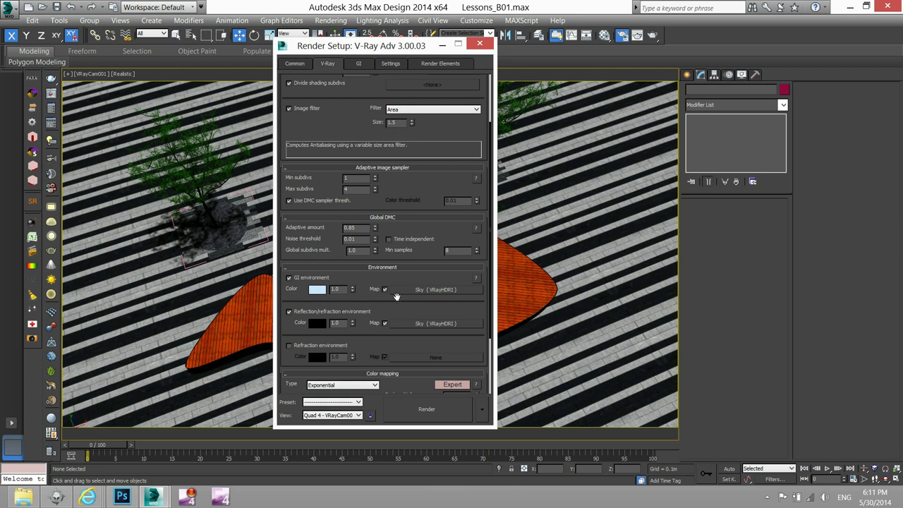
- Open the material editor, reposition it, and close it again
{"action": "left_click", "coordinate": [604, 35]}
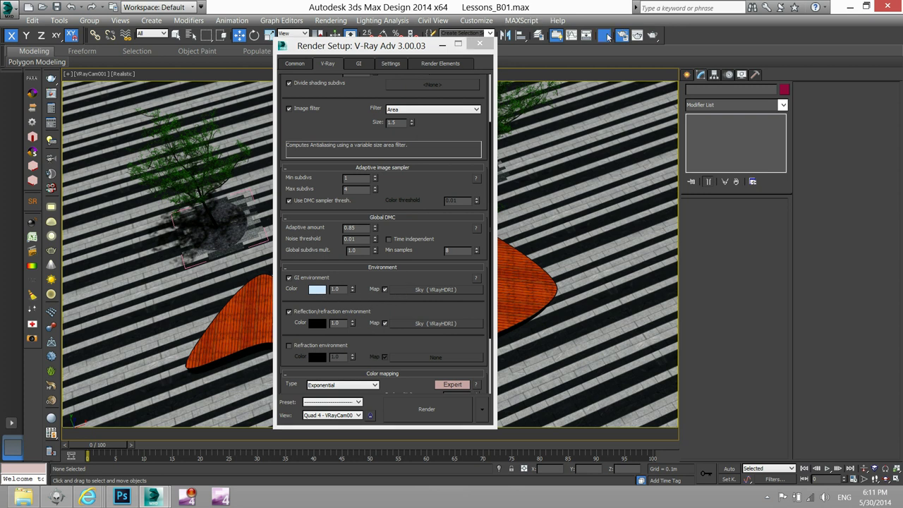
{"action": "left_click_drag", "start_coordinate": [482, 76], "coordinate": [578, 31]}
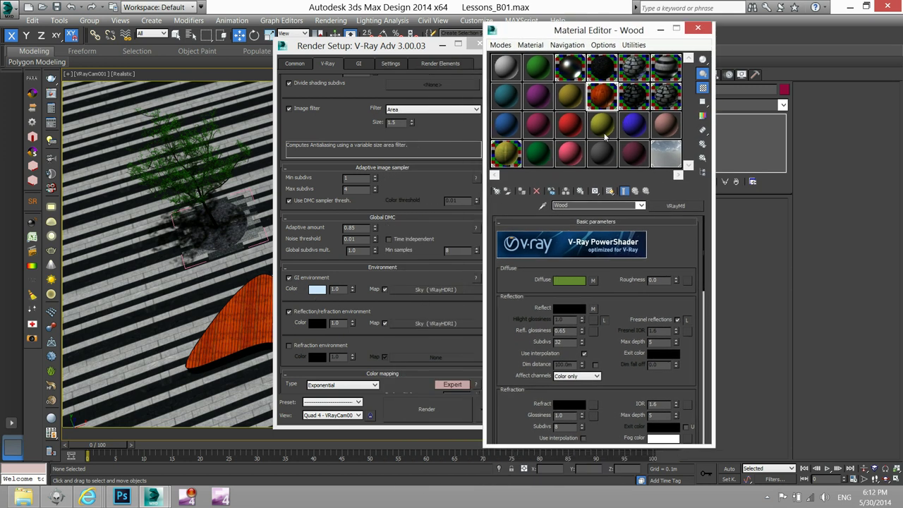
{"action": "left_click", "coordinate": [698, 32]}
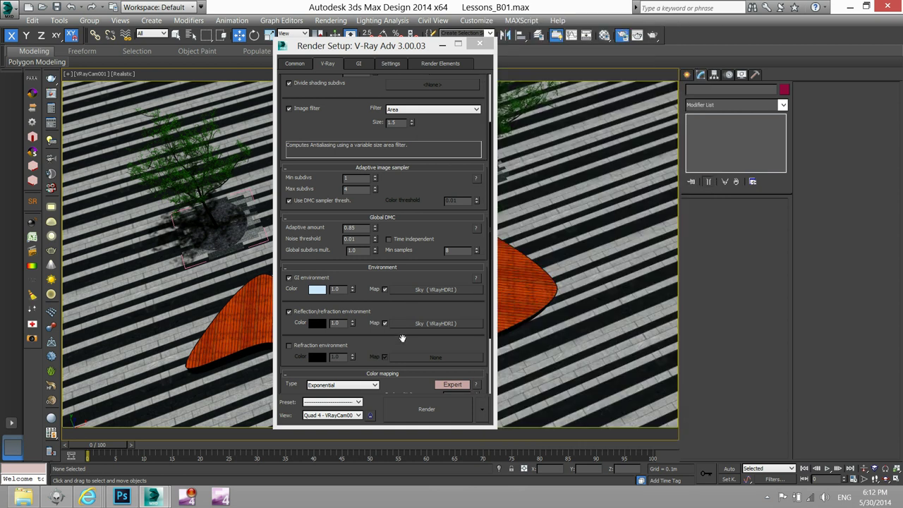
- Keep Exponential colour mapping with dark multiplier 1.3 and disable Sub-pixel mapping
{"action": "scroll", "coordinate": [409, 331], "scroll_direction": "down", "scroll_amount": 3}
{"action": "scroll", "coordinate": [409, 330], "scroll_direction": "down", "scroll_amount": 1}
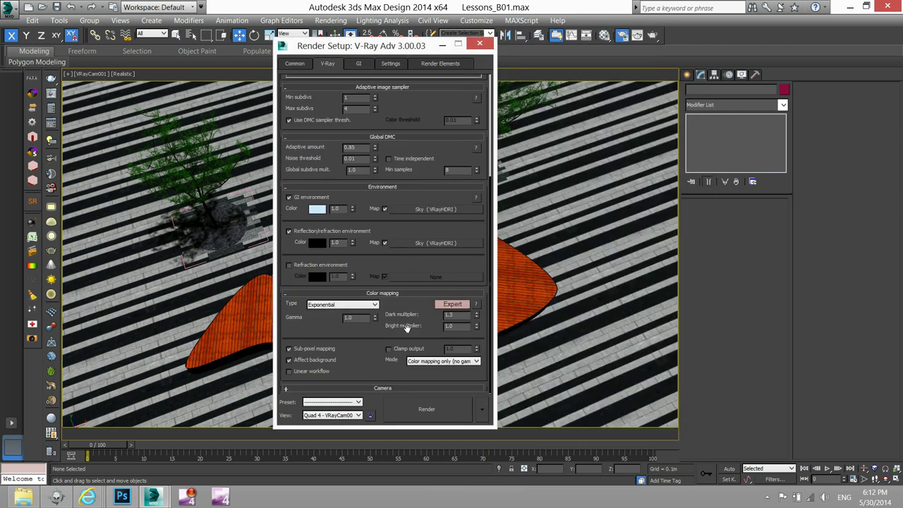
{"action": "left_click", "coordinate": [357, 309]}
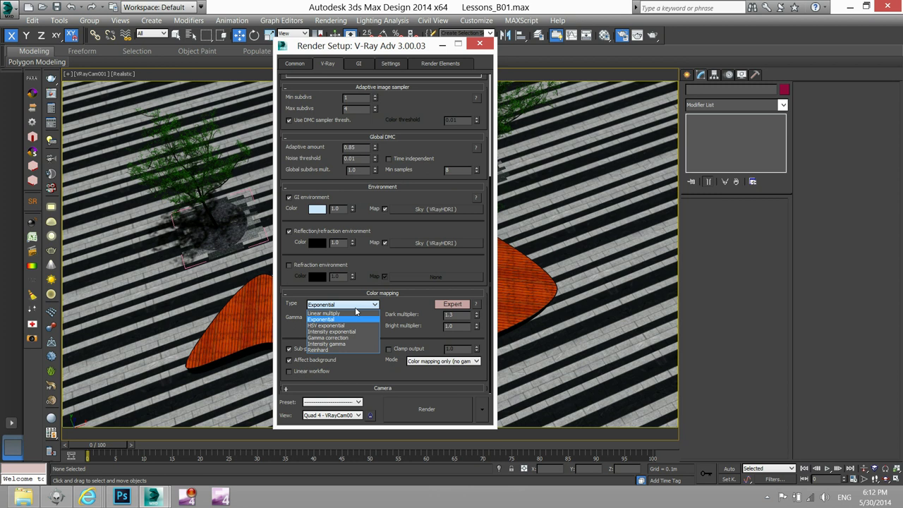
{"action": "left_click", "coordinate": [350, 318]}
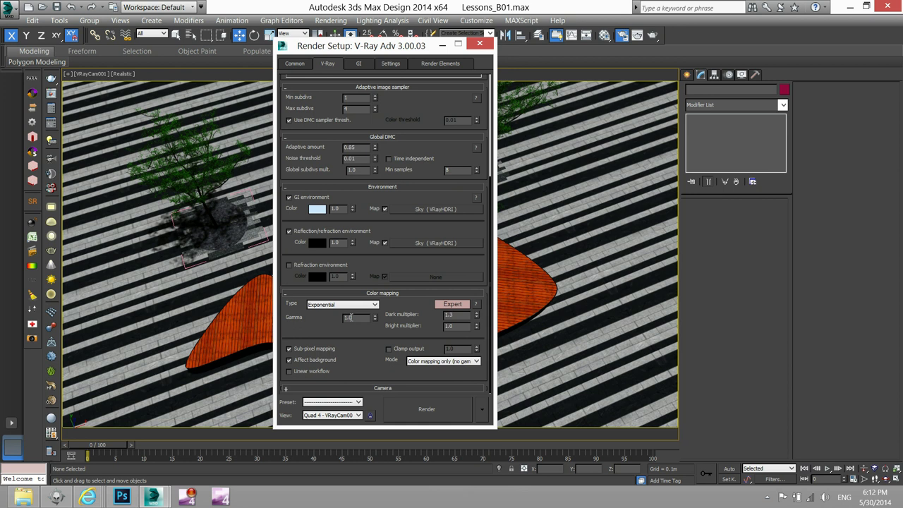
{"action": "double_click", "coordinate": [455, 313]}
{"action": "left_click", "coordinate": [349, 339]}
{"action": "left_click", "coordinate": [309, 351]}
{"action": "left_click", "coordinate": [366, 66]}
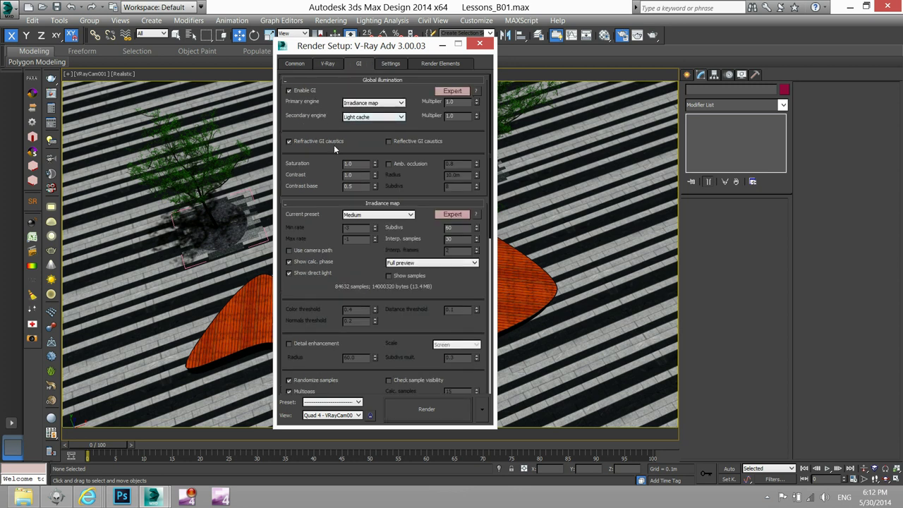
- Keep Light cache as secondary engine; set irradiance map to Very low, 20 subdivs, 20 interp samples
{"action": "left_click", "coordinate": [366, 118]}
{"action": "left_click", "coordinate": [365, 117]}
{"action": "left_click", "coordinate": [368, 215]}
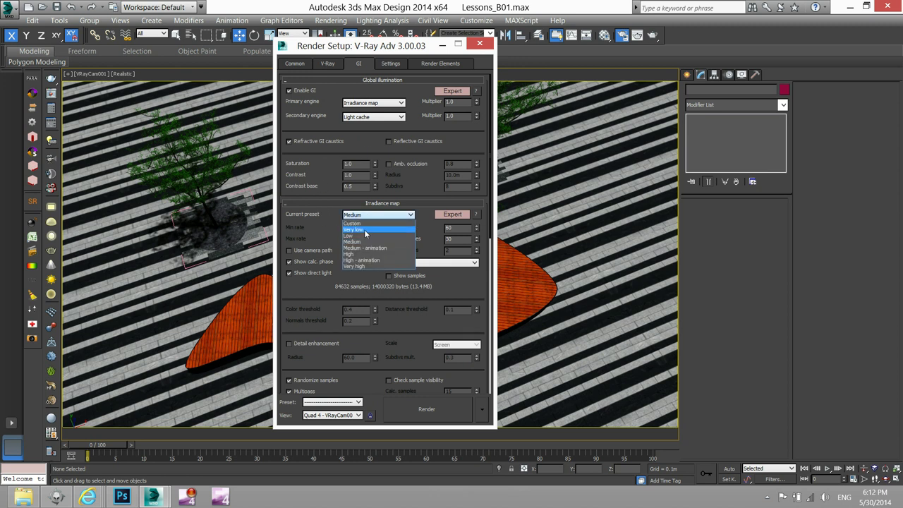
{"action": "left_click", "coordinate": [364, 222]}
{"action": "double_click", "coordinate": [456, 228]}
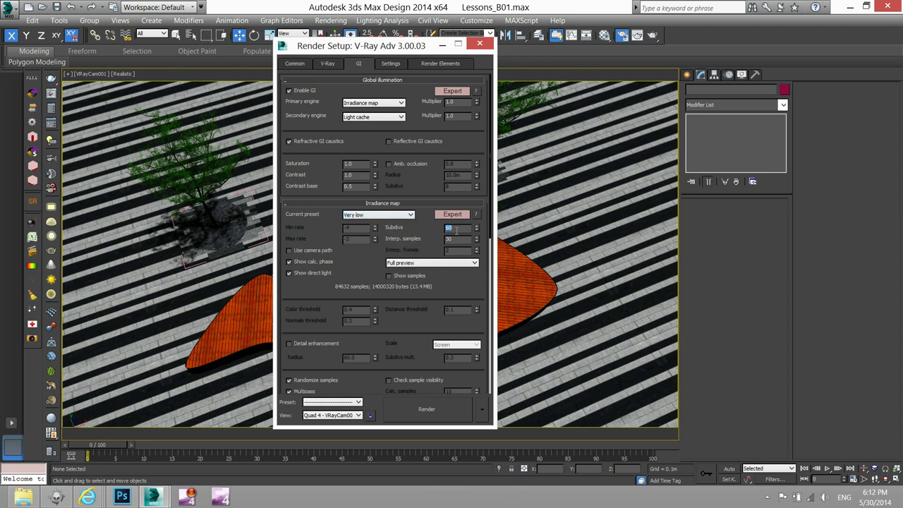
{"action": "type", "text": "20"}
{"action": "double_click", "coordinate": [458, 242]}
{"action": "key", "text": "Return"}
- Set Light cache subdivs to 500 with a 0.02 sample size
{"action": "scroll", "coordinate": [445, 282], "scroll_direction": "down", "scroll_amount": 2}
{"action": "scroll", "coordinate": [439, 283], "scroll_direction": "down", "scroll_amount": 2}
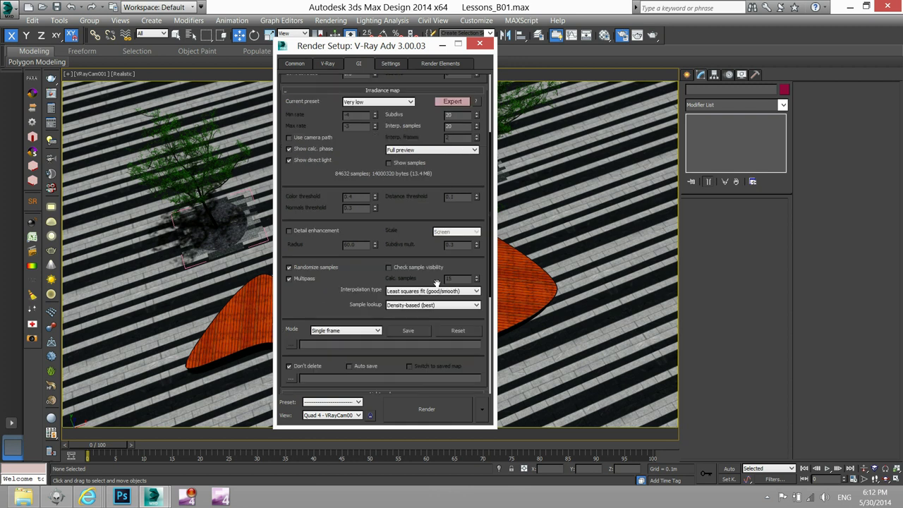
{"action": "scroll", "coordinate": [436, 283], "scroll_direction": "down", "scroll_amount": 2}
{"action": "scroll", "coordinate": [436, 283], "scroll_direction": "up", "scroll_amount": 1}
{"action": "scroll", "coordinate": [436, 282], "scroll_direction": "up", "scroll_amount": 1}
{"action": "scroll", "coordinate": [365, 207], "scroll_direction": "down", "scroll_amount": 1}
{"action": "scroll", "coordinate": [363, 257], "scroll_direction": "down", "scroll_amount": 1}
{"action": "double_click", "coordinate": [361, 263]}
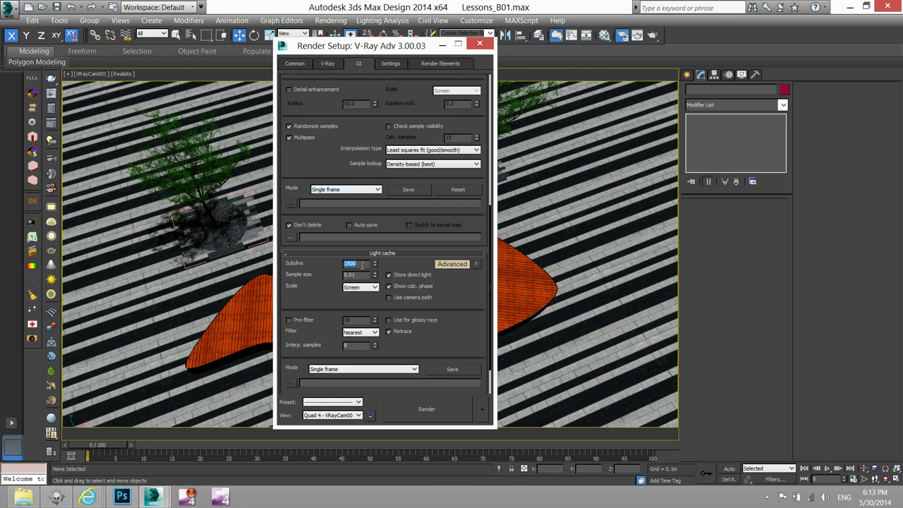
{"action": "type", "text": "5"}
{"action": "double_click", "coordinate": [354, 275]}
{"action": "left_click", "coordinate": [463, 289]}
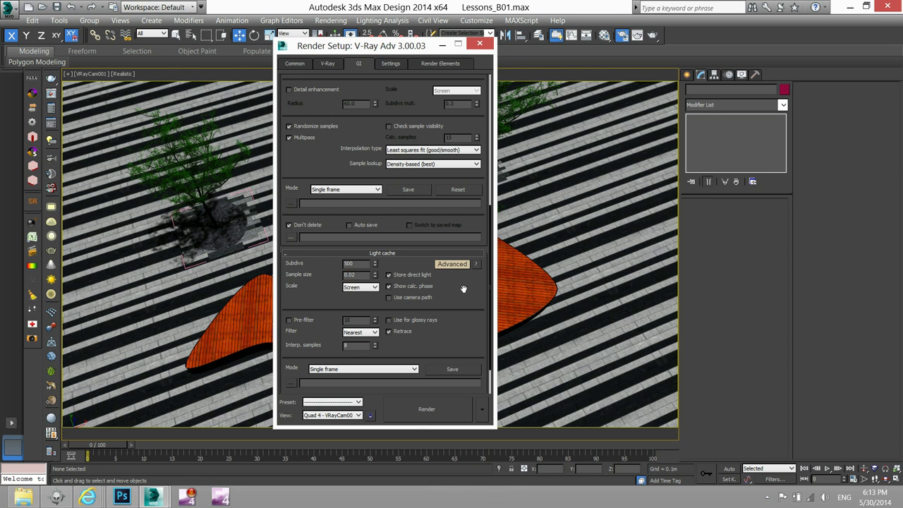
- Disable Reverse sequence, keep a 48 bucket width, and render the camera view at 1920 x 1080
{"action": "left_click", "coordinate": [390, 63]}
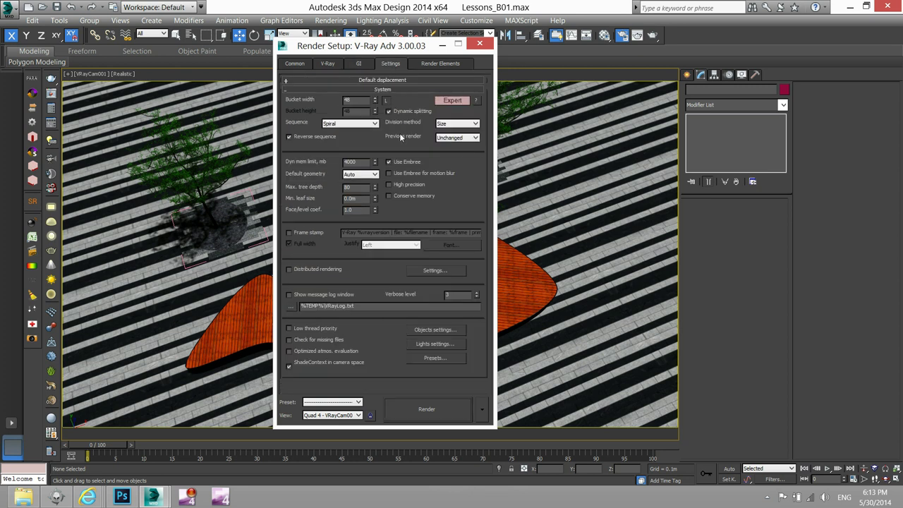
{"action": "left_click", "coordinate": [318, 137]}
{"action": "double_click", "coordinate": [361, 100]}
{"action": "key", "text": "Return"}
{"action": "left_click", "coordinate": [301, 65]}
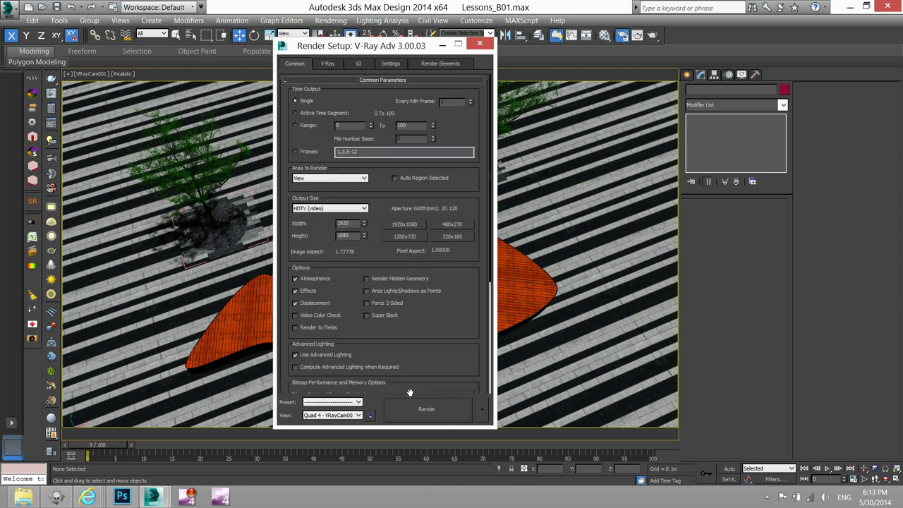
{"action": "left_click", "coordinate": [438, 412]}
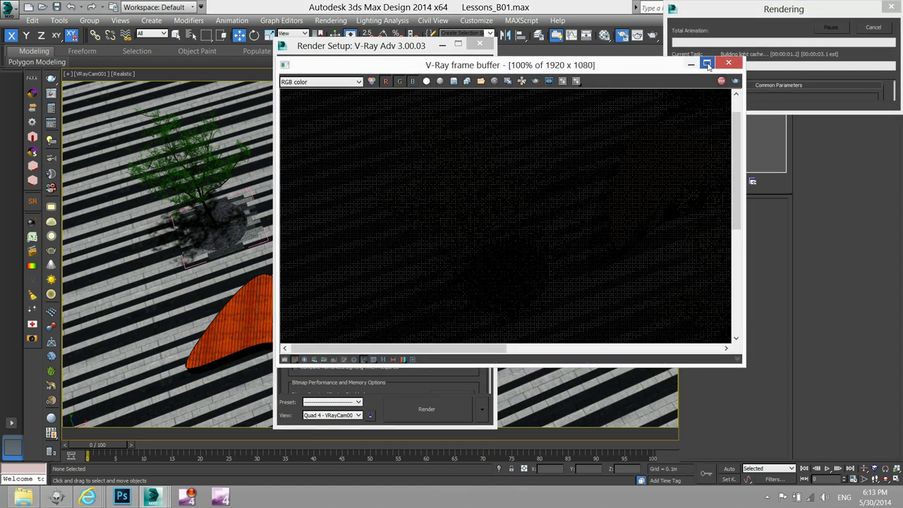
- Maximize the V-Ray frame buffer and zoom around the park render as its buckets finish
{"action": "left_click", "coordinate": [707, 62]}
{"action": "scroll", "coordinate": [417, 247], "scroll_direction": "down", "scroll_amount": 1}
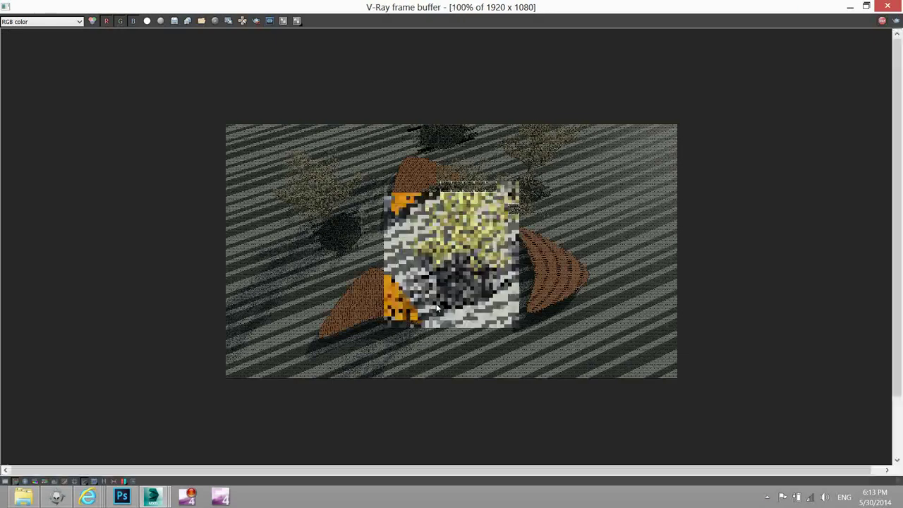
{"action": "scroll", "coordinate": [427, 276], "scroll_direction": "up", "scroll_amount": 1}
{"action": "scroll", "coordinate": [437, 309], "scroll_direction": "down", "scroll_amount": 1}
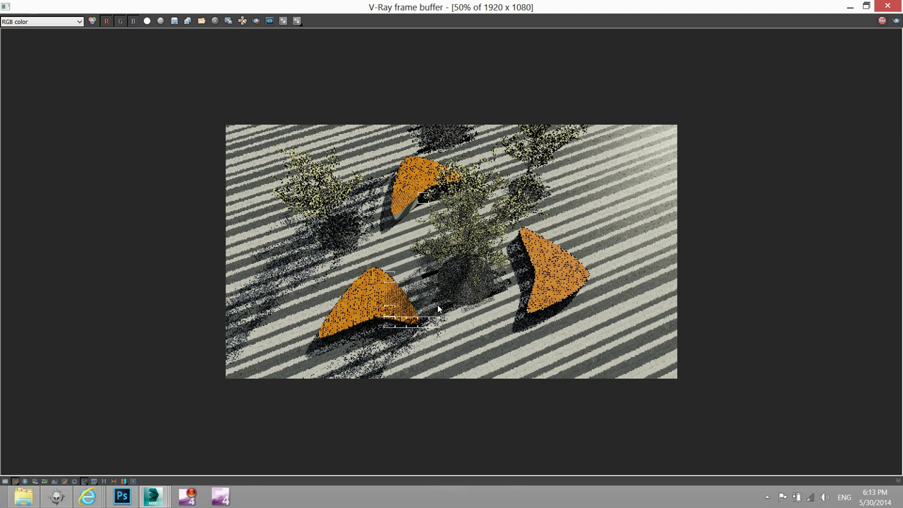
{"action": "scroll", "coordinate": [449, 298], "scroll_direction": "up", "scroll_amount": 1}
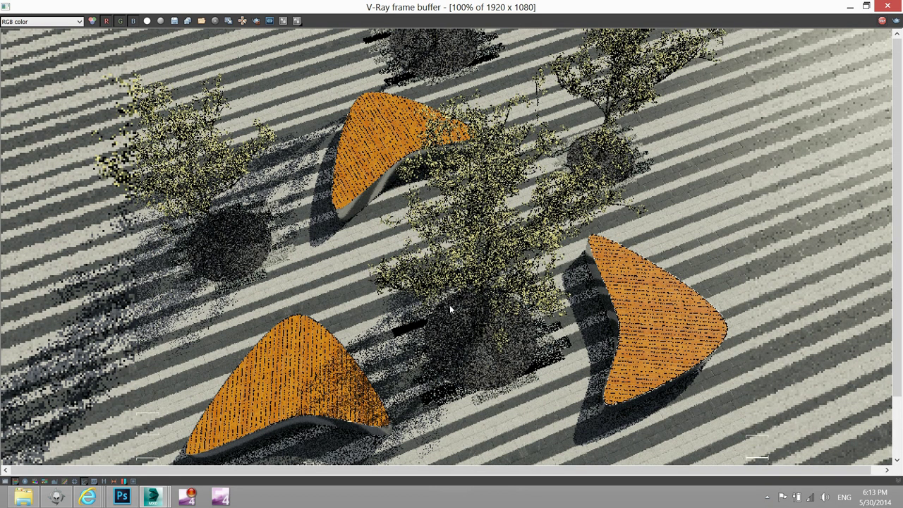
{"action": "scroll", "coordinate": [450, 304], "scroll_direction": "down", "scroll_amount": 1}
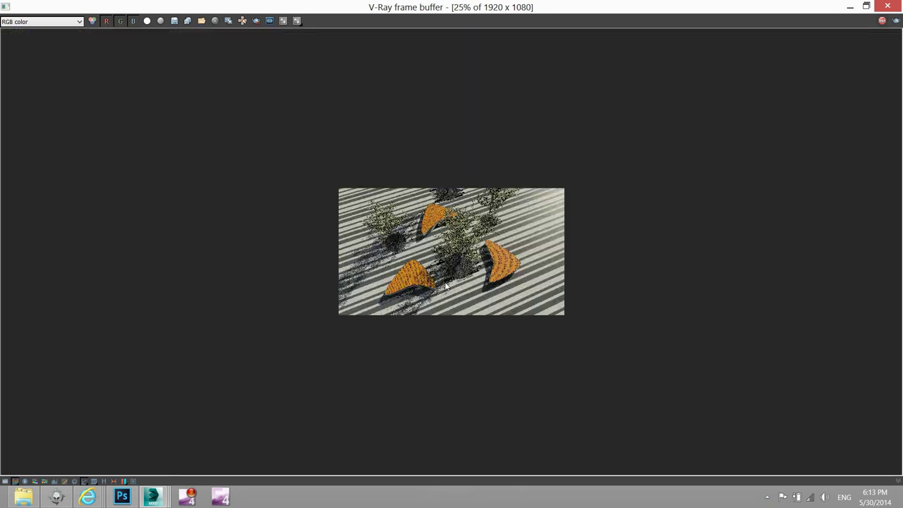
{"action": "scroll", "coordinate": [444, 285], "scroll_direction": "up", "scroll_amount": 1}
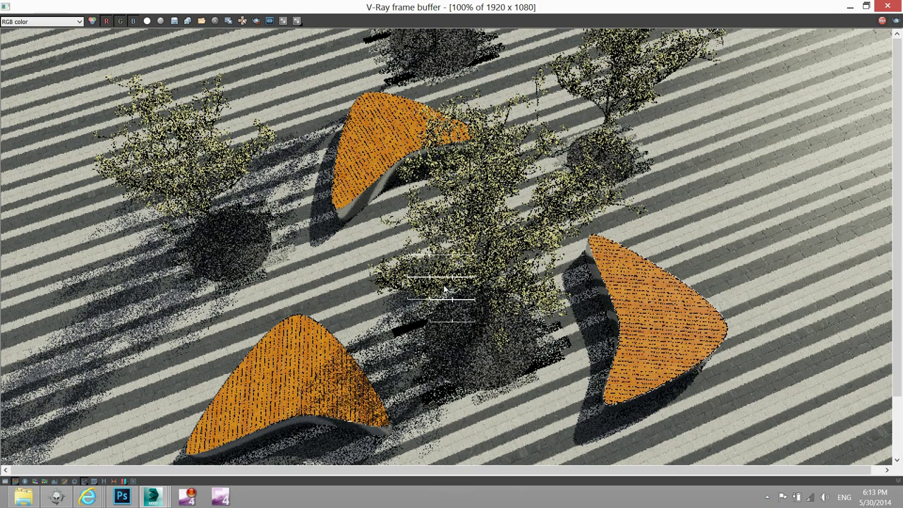
{"action": "scroll", "coordinate": [439, 289], "scroll_direction": "down", "scroll_amount": 1}
{"action": "scroll", "coordinate": [439, 300], "scroll_direction": "up", "scroll_amount": 1}
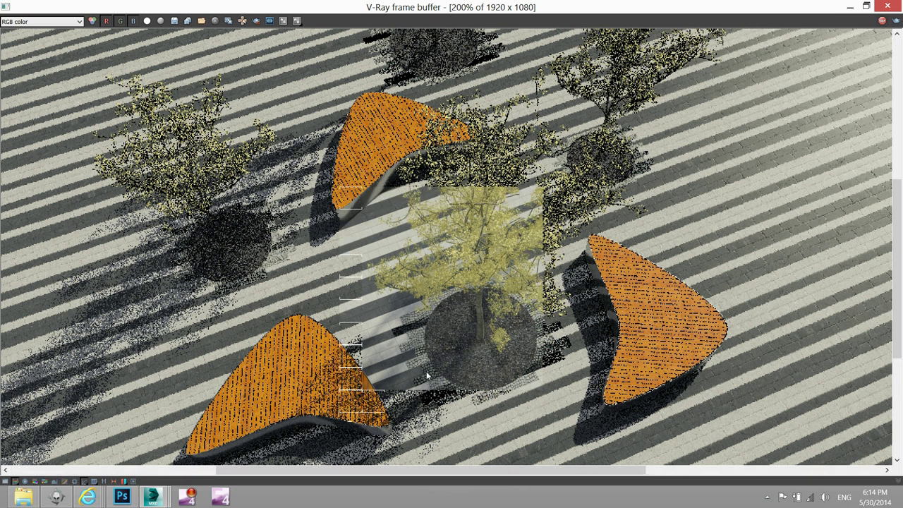
{"action": "scroll", "coordinate": [428, 377], "scroll_direction": "up", "scroll_amount": 2}
{"action": "scroll", "coordinate": [417, 306], "scroll_direction": "down", "scroll_amount": 2}
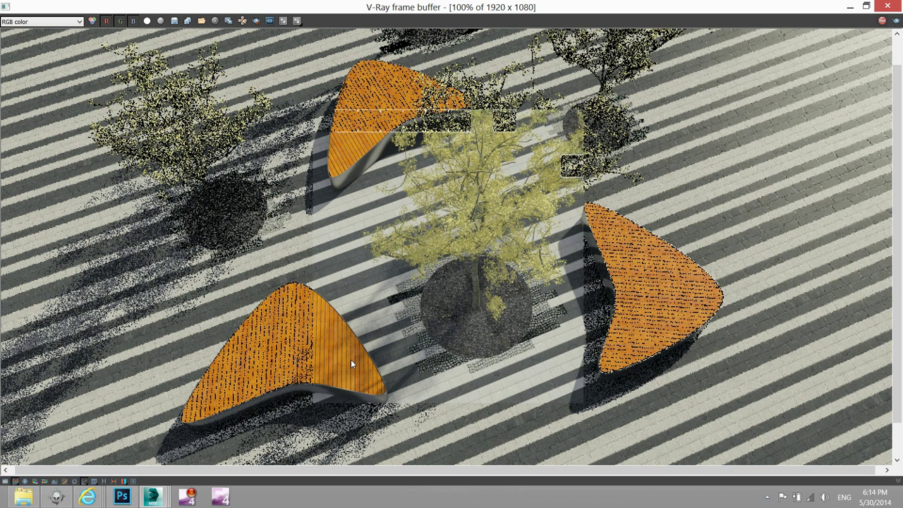
{"action": "scroll", "coordinate": [386, 270], "scroll_direction": "down", "scroll_amount": 2}
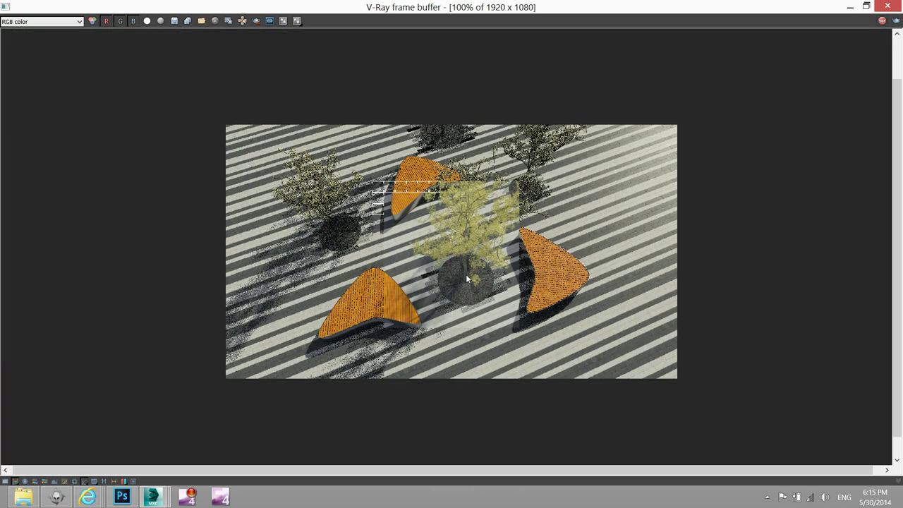
{"action": "scroll", "coordinate": [466, 273], "scroll_direction": "up", "scroll_amount": 2}
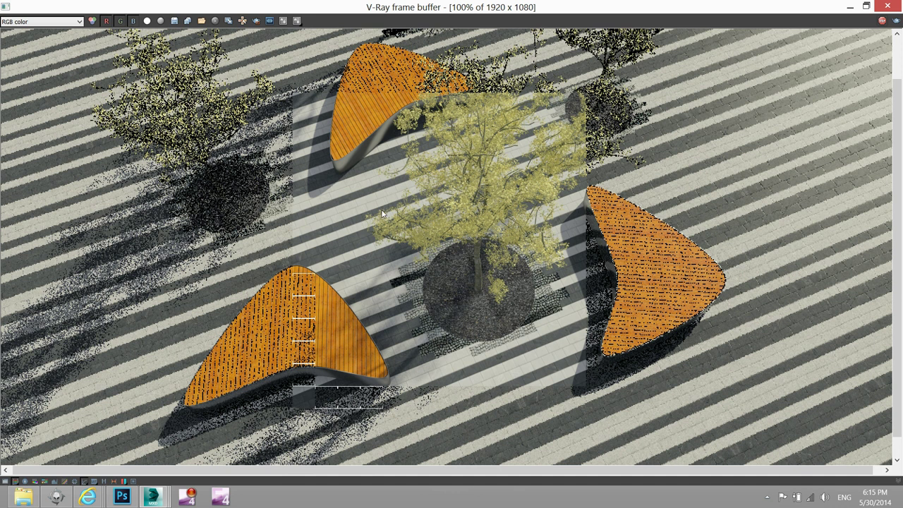
- View the Landezine Town Hall Square Solingen bench photo, then minimize Internet Explorer
{"action": "left_click", "coordinate": [87, 497]}
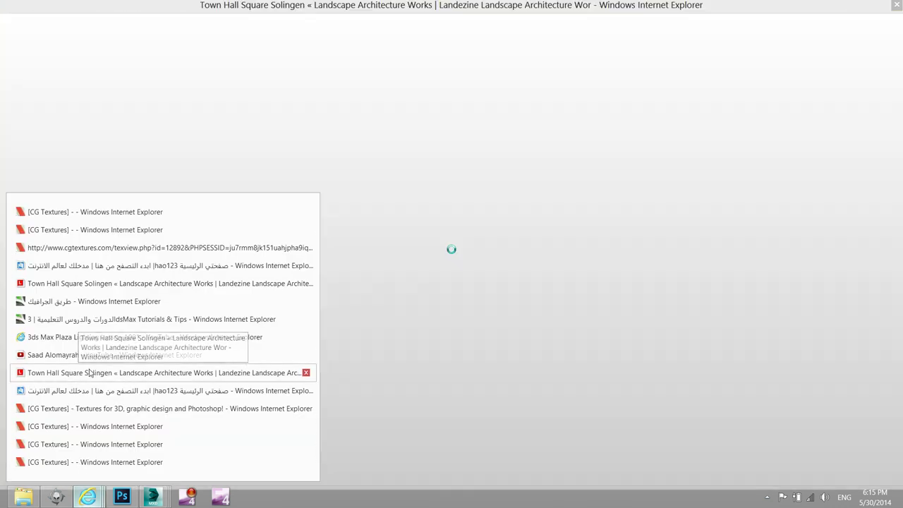
{"action": "left_click", "coordinate": [90, 372]}
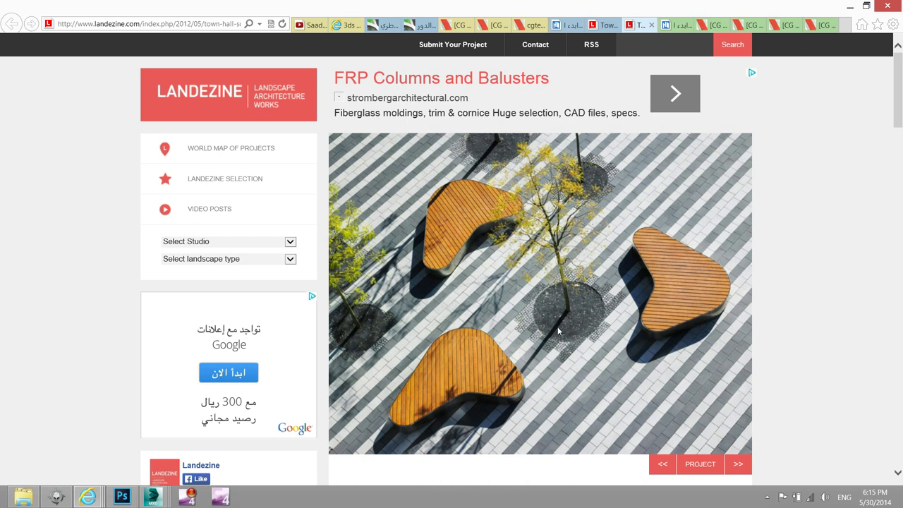
{"action": "left_click", "coordinate": [850, 5]}
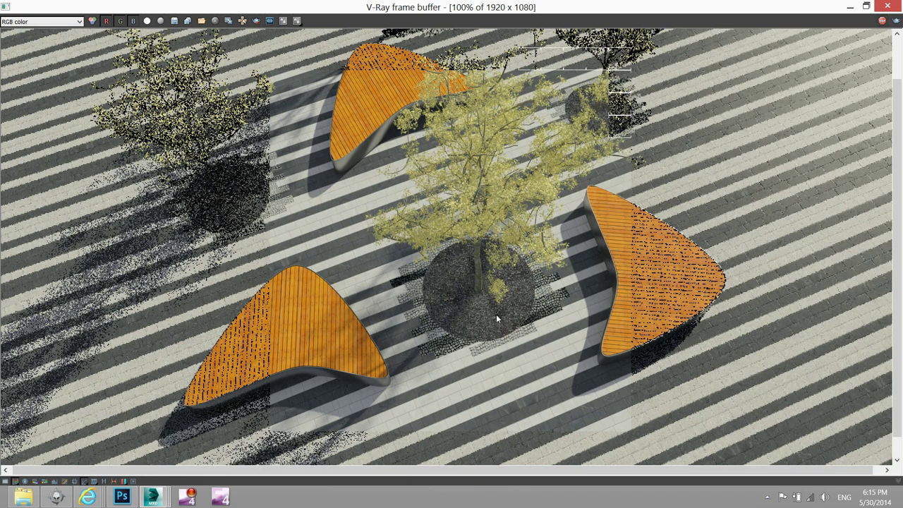
{"action": "scroll", "coordinate": [392, 299], "scroll_direction": "down", "scroll_amount": 1}
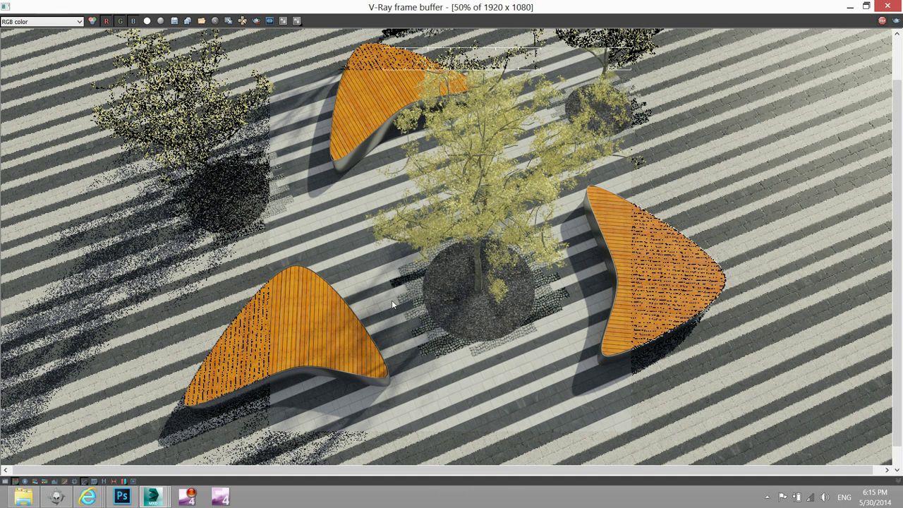
{"action": "scroll", "coordinate": [416, 337], "scroll_direction": "up", "scroll_amount": 1}
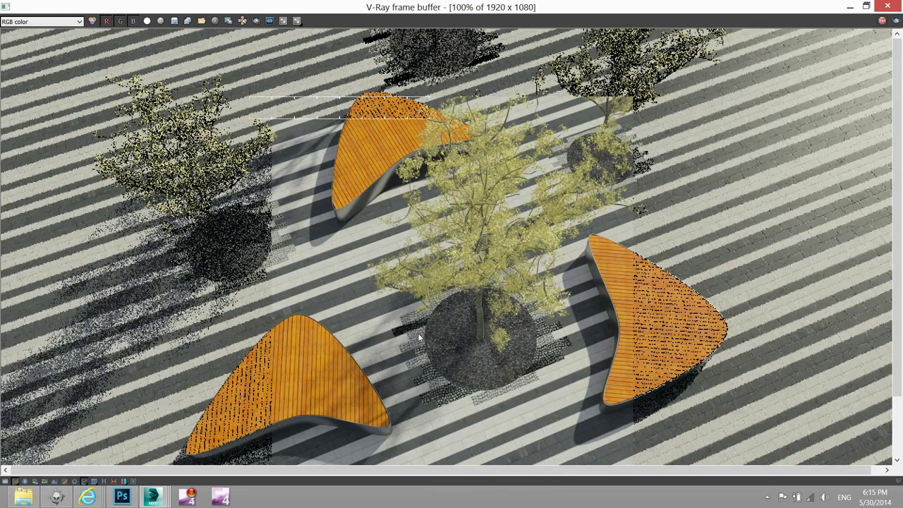
{"action": "scroll", "coordinate": [444, 339], "scroll_direction": "down", "scroll_amount": 1}
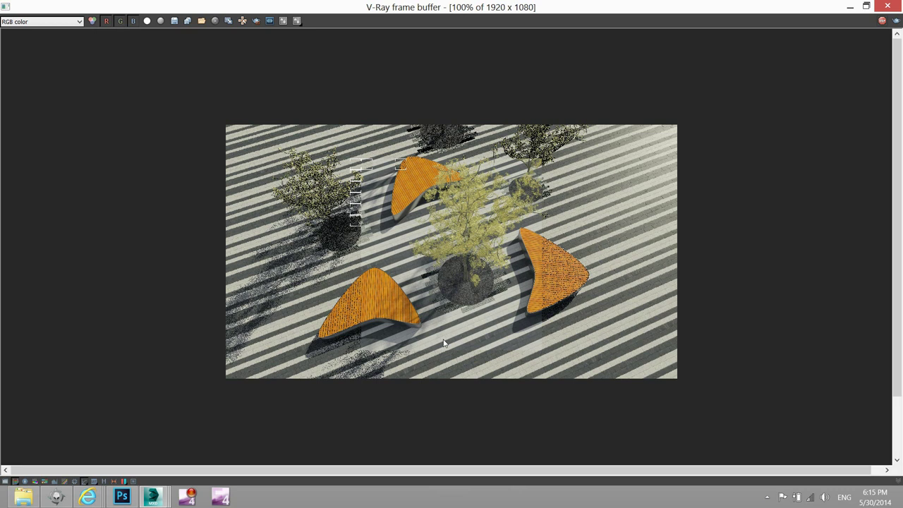
{"action": "scroll", "coordinate": [444, 343], "scroll_direction": "up", "scroll_amount": 1}
{"action": "left_click_drag", "start_coordinate": [898, 211], "coordinate": [897, 275]}
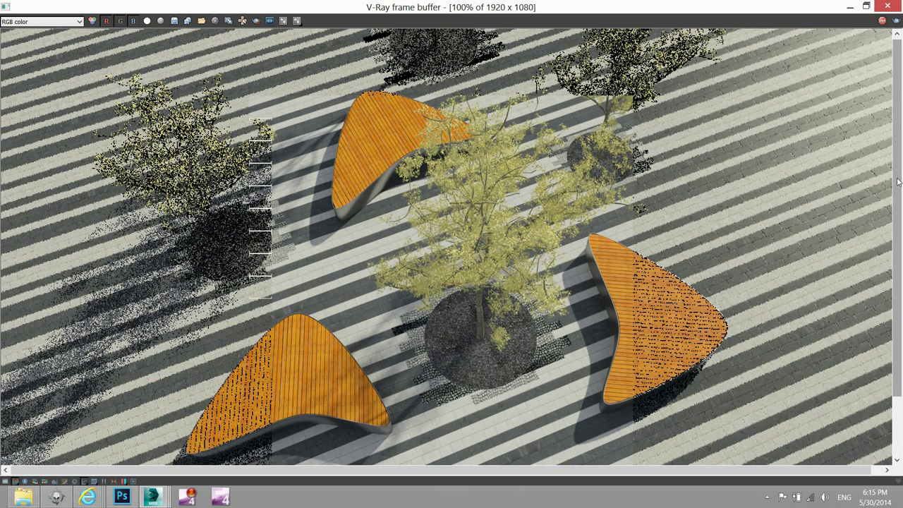
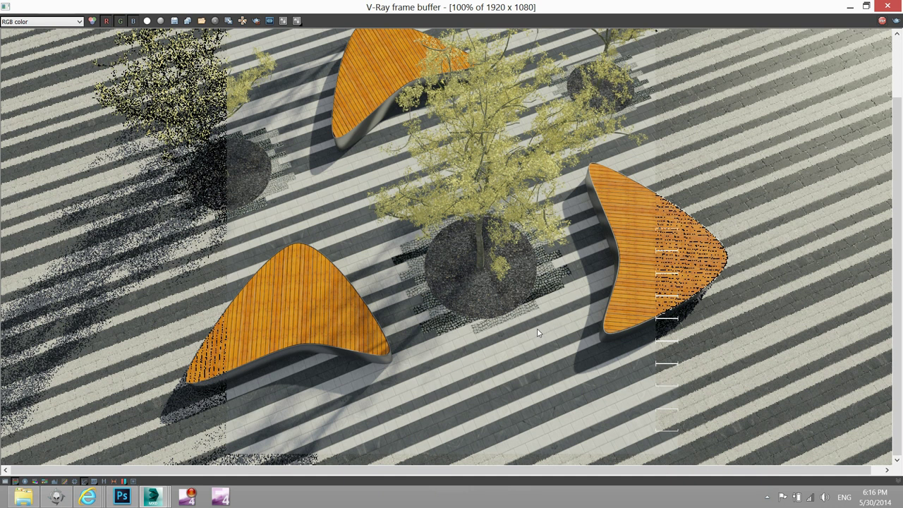
- Zoom and pan around the in-progress plaza render in the V-Ray frame buffer
{"action": "scroll", "coordinate": [554, 326], "scroll_direction": "down", "scroll_amount": 1}
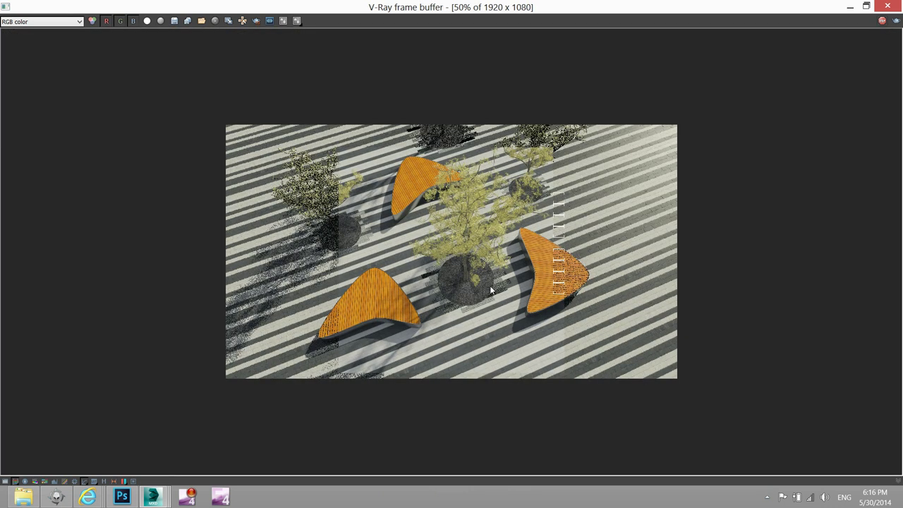
{"action": "scroll", "coordinate": [508, 341], "scroll_direction": "up", "scroll_amount": 1}
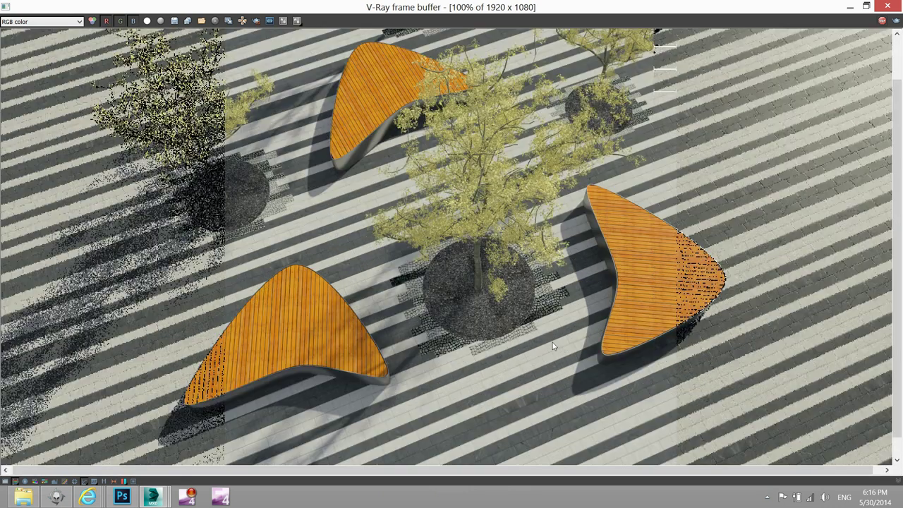
{"action": "scroll", "coordinate": [524, 340], "scroll_direction": "down", "scroll_amount": 1}
{"action": "scroll", "coordinate": [504, 356], "scroll_direction": "up", "scroll_amount": 1}
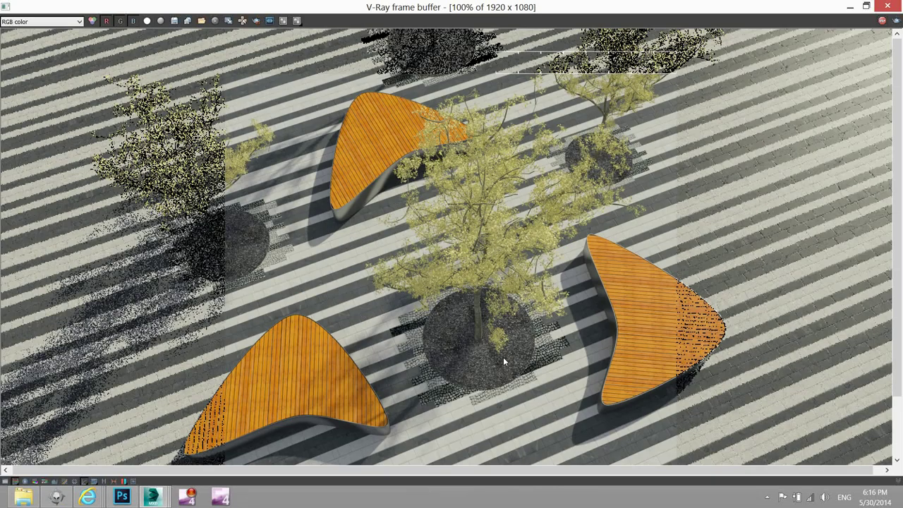
{"action": "scroll", "coordinate": [489, 378], "scroll_direction": "down", "scroll_amount": 1}
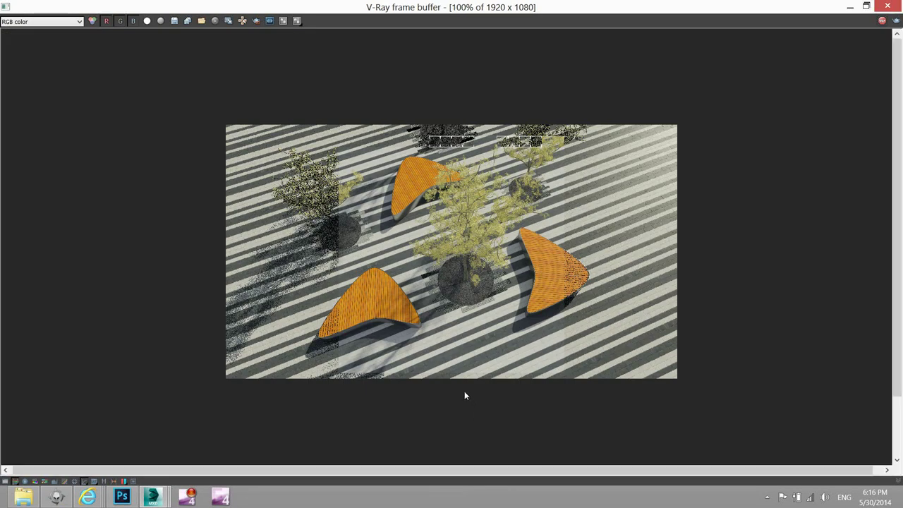
{"action": "scroll", "coordinate": [464, 393], "scroll_direction": "up", "scroll_amount": 1}
{"action": "scroll", "coordinate": [423, 424], "scroll_direction": "down", "scroll_amount": 1}
{"action": "scroll", "coordinate": [423, 423], "scroll_direction": "up", "scroll_amount": 1}
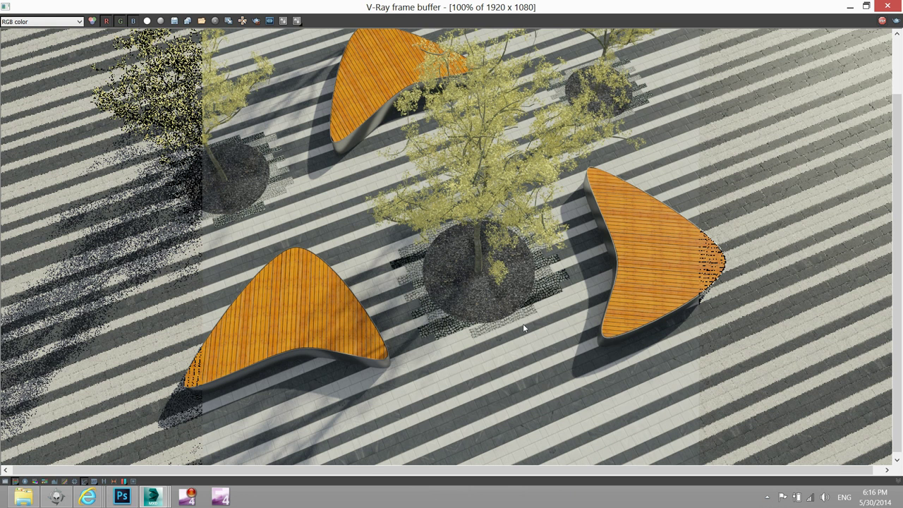
{"action": "scroll", "coordinate": [376, 279], "scroll_direction": "down", "scroll_amount": 1}
{"action": "scroll", "coordinate": [467, 326], "scroll_direction": "up", "scroll_amount": 1}
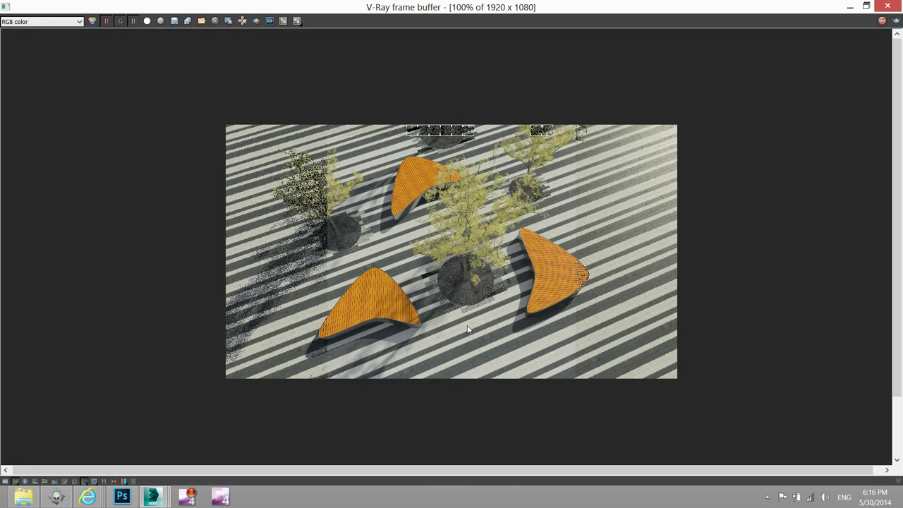
{"action": "scroll", "coordinate": [467, 326], "scroll_direction": "down", "scroll_amount": 1}
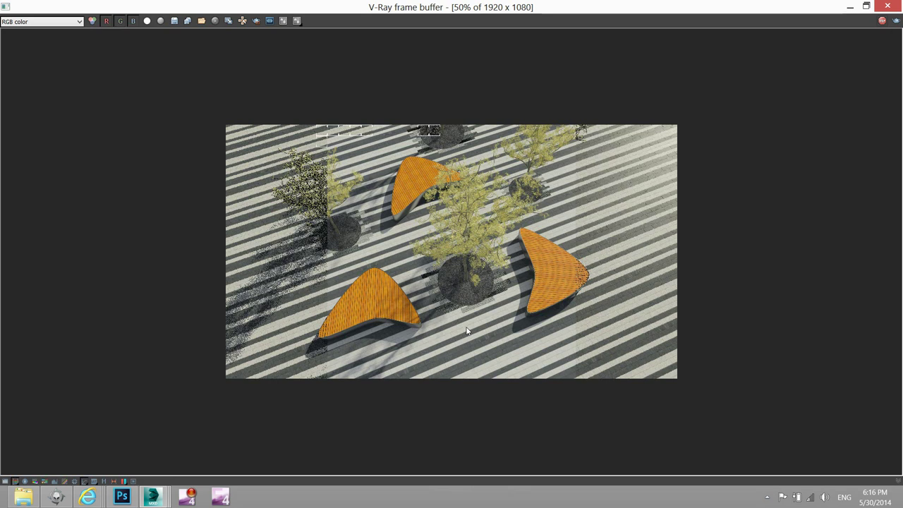
{"action": "scroll", "coordinate": [466, 330], "scroll_direction": "up", "scroll_amount": 1}
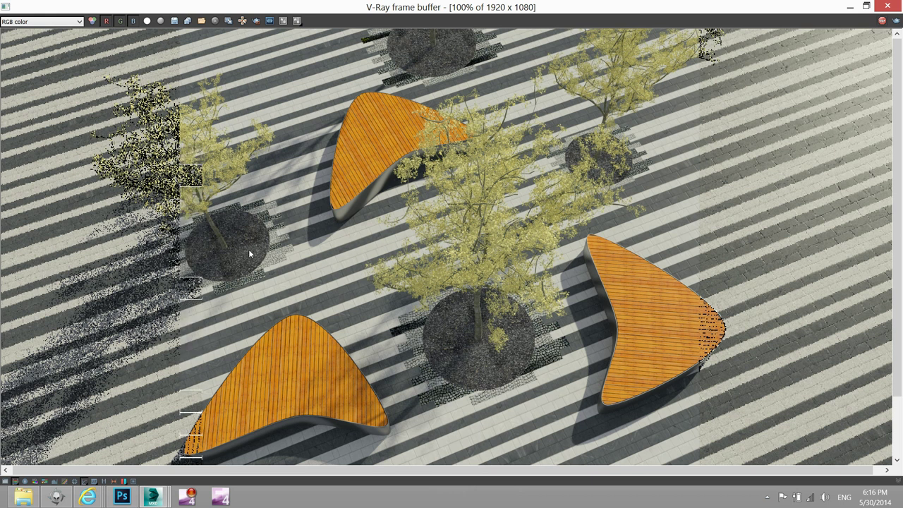
{"action": "scroll", "coordinate": [275, 180], "scroll_direction": "down", "scroll_amount": 1}
{"action": "scroll", "coordinate": [410, 319], "scroll_direction": "up", "scroll_amount": 1}
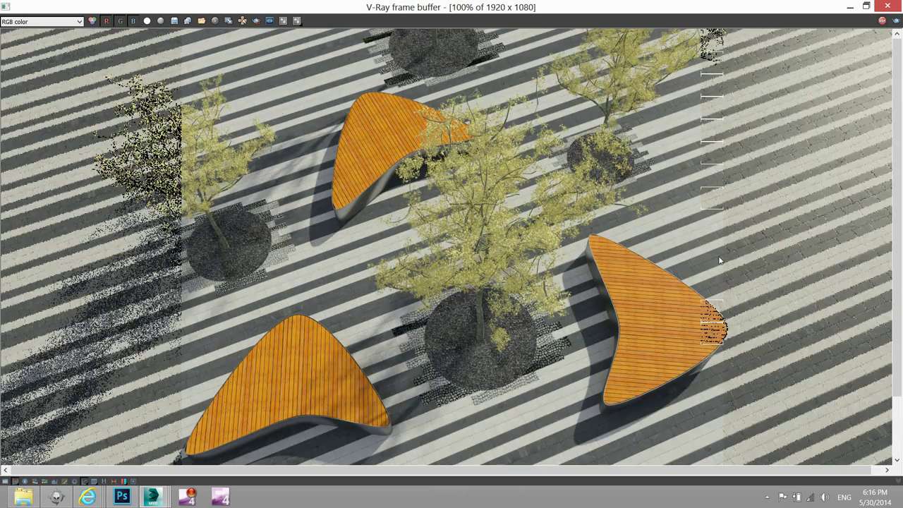
{"action": "left_click_drag", "start_coordinate": [896, 180], "coordinate": [892, 268]}
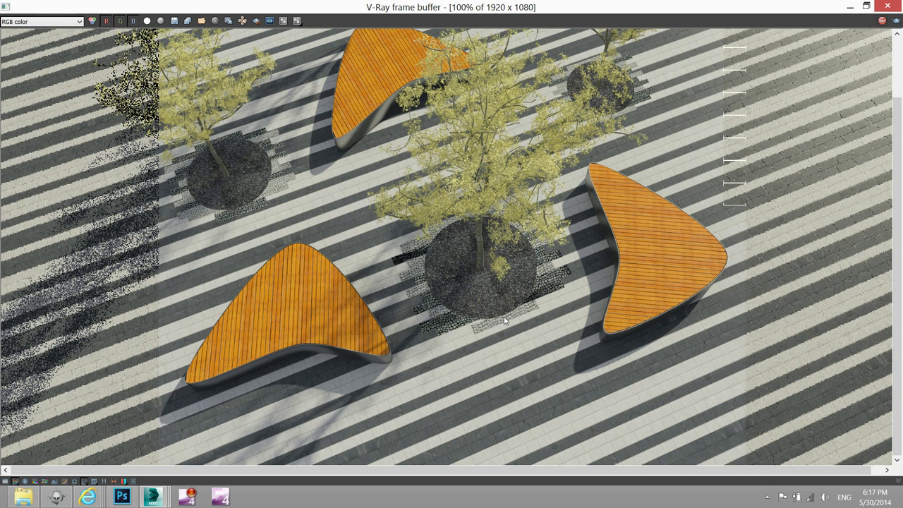
{"action": "scroll", "coordinate": [455, 289], "scroll_direction": "down", "scroll_amount": 3}
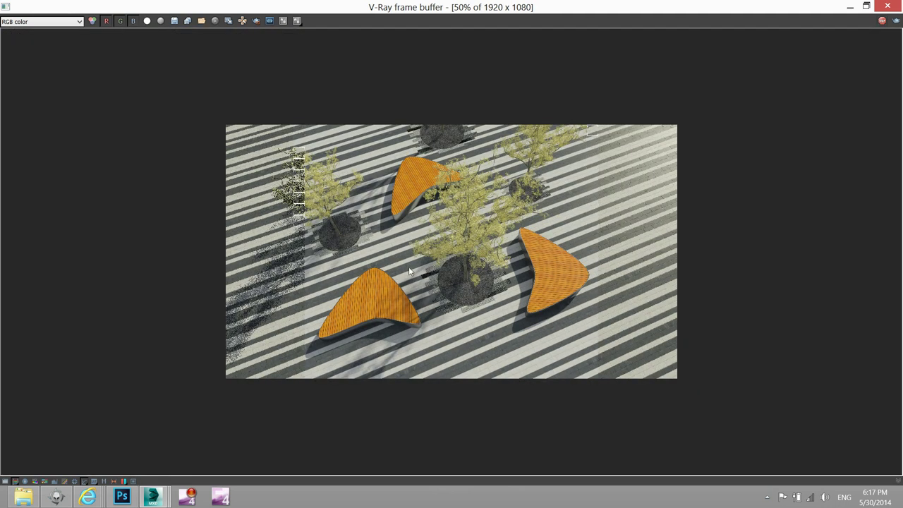
{"action": "scroll", "coordinate": [434, 303], "scroll_direction": "up", "scroll_amount": 2}
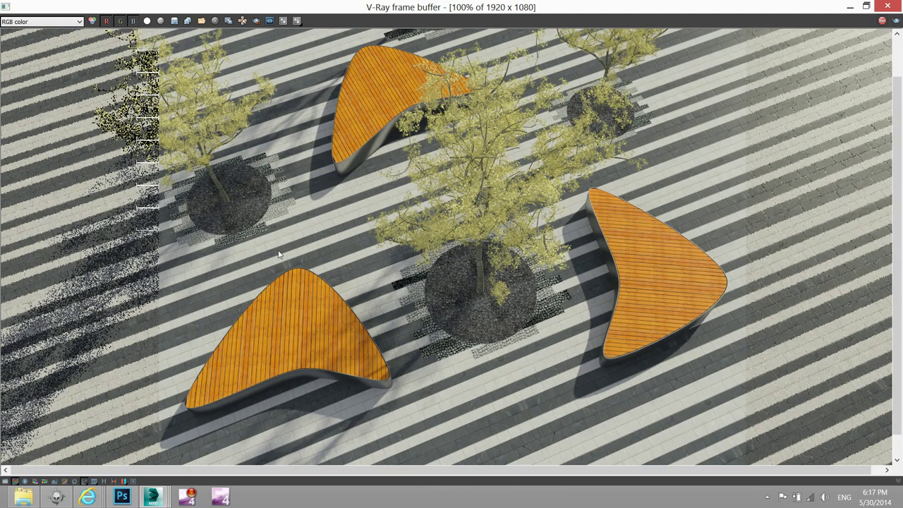
{"action": "scroll", "coordinate": [596, 200], "scroll_direction": "down", "scroll_amount": 1}
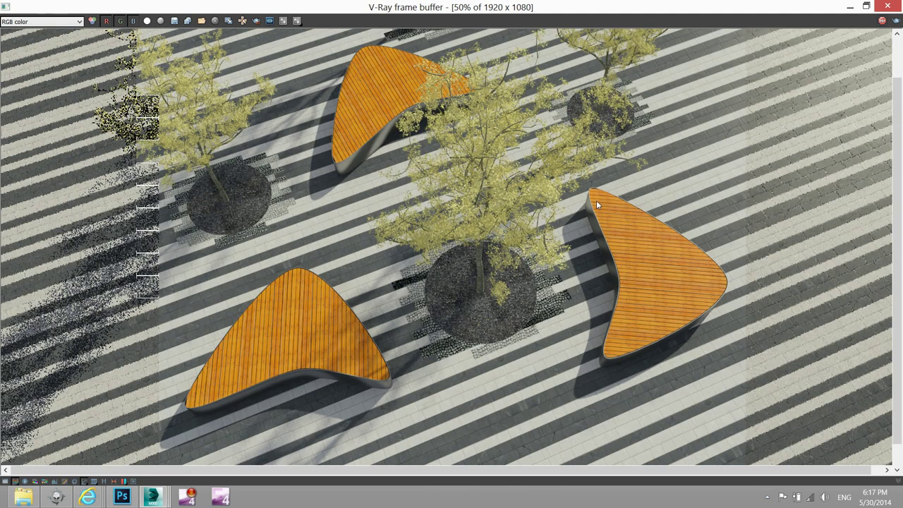
{"action": "scroll", "coordinate": [492, 297], "scroll_direction": "up", "scroll_amount": 1}
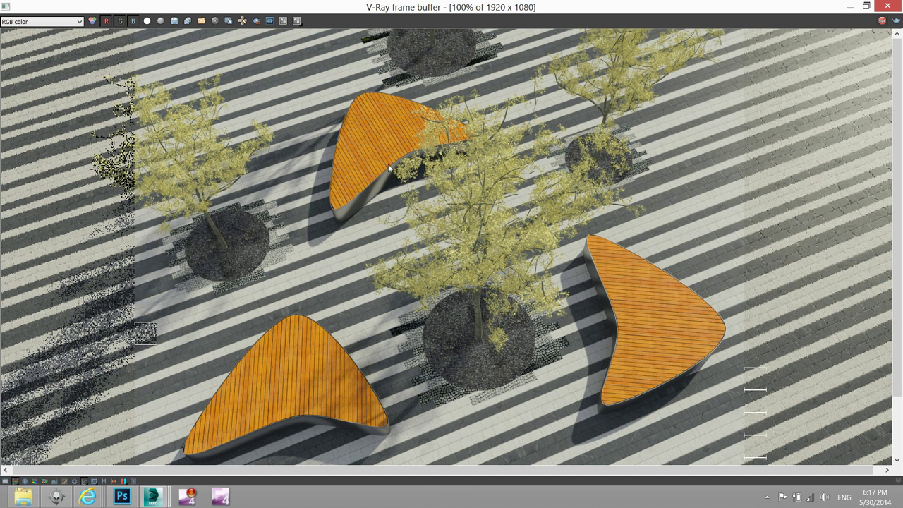
{"action": "scroll", "coordinate": [404, 333], "scroll_direction": "down", "scroll_amount": 1}
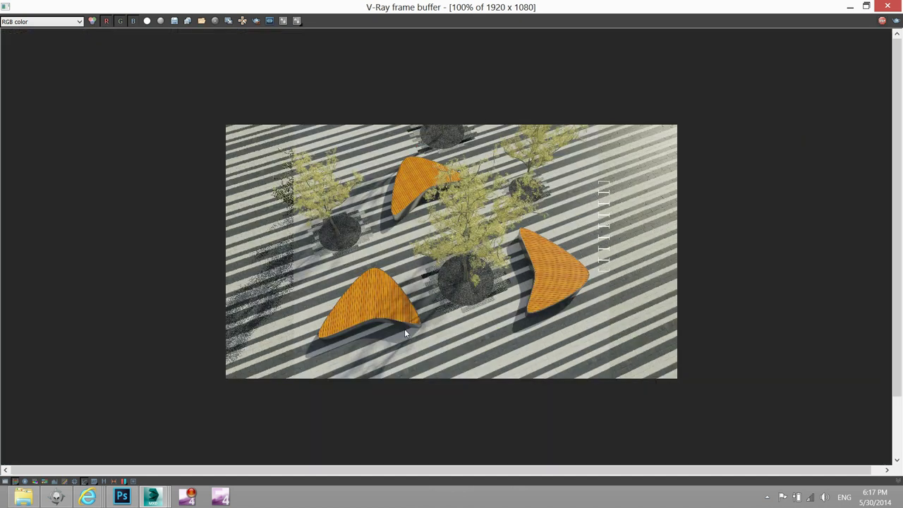
{"action": "scroll", "coordinate": [404, 329], "scroll_direction": "up", "scroll_amount": 1}
{"action": "scroll", "coordinate": [326, 242], "scroll_direction": "down", "scroll_amount": 1}
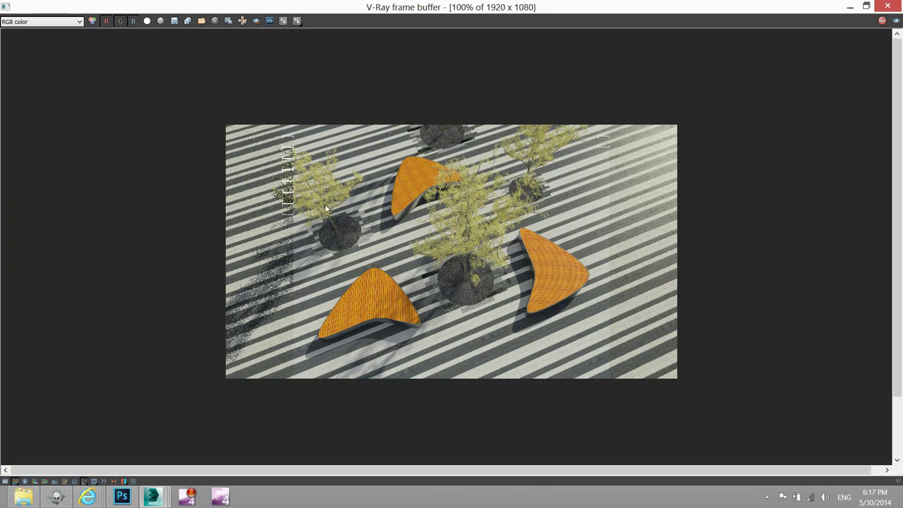
{"action": "scroll", "coordinate": [324, 205], "scroll_direction": "up", "scroll_amount": 1}
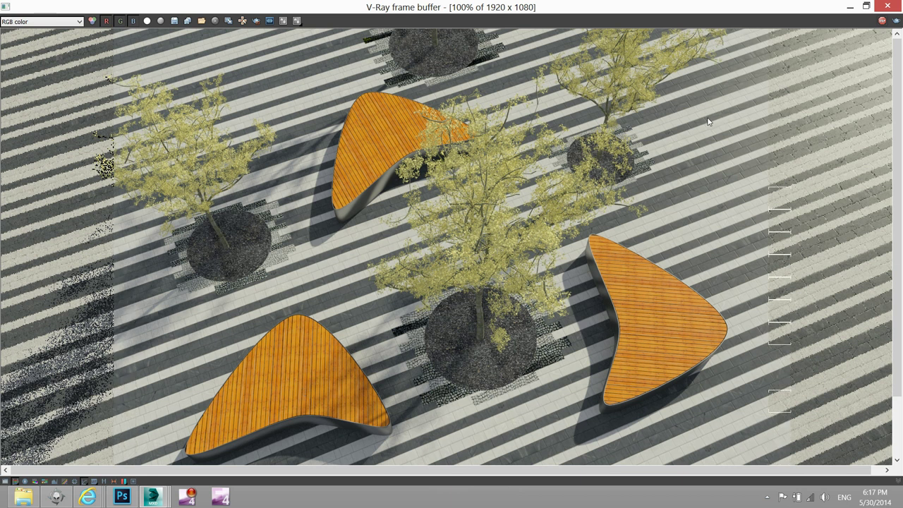
{"action": "scroll", "coordinate": [336, 258], "scroll_direction": "down", "scroll_amount": 2}
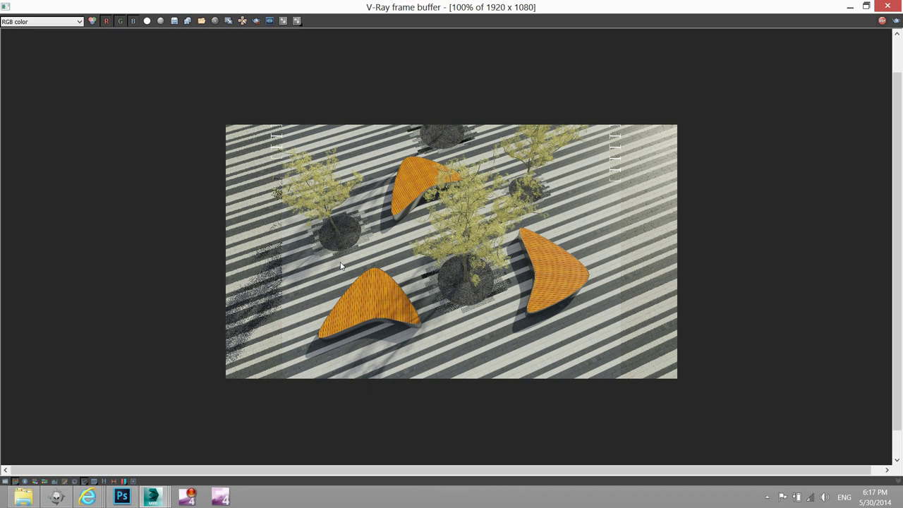
{"action": "scroll", "coordinate": [346, 262], "scroll_direction": "up", "scroll_amount": 2}
{"action": "scroll", "coordinate": [357, 267], "scroll_direction": "down", "scroll_amount": 2}
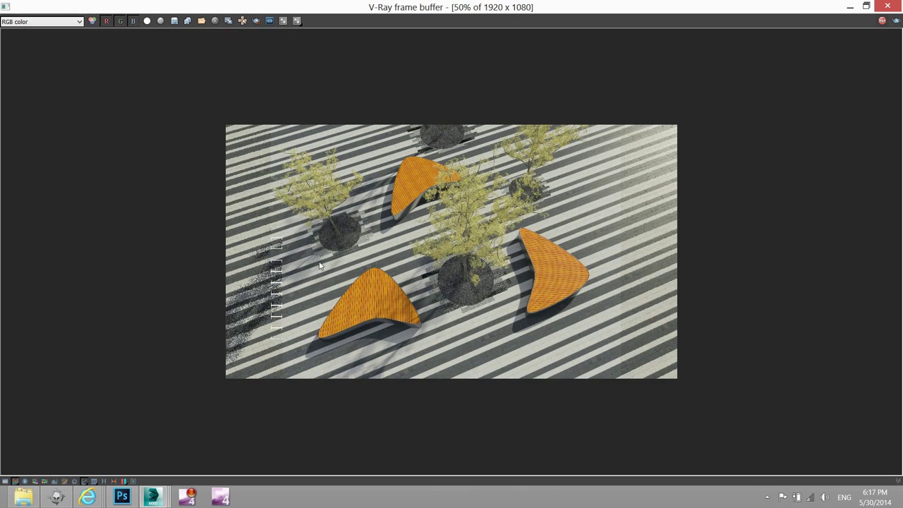
{"action": "scroll", "coordinate": [451, 263], "scroll_direction": "up", "scroll_amount": 1}
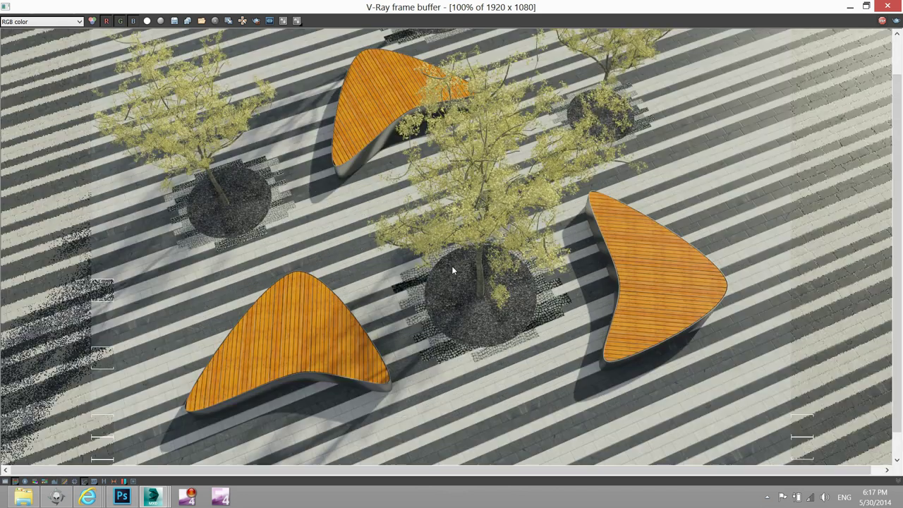
{"action": "scroll", "coordinate": [445, 245], "scroll_direction": "down", "scroll_amount": 1}
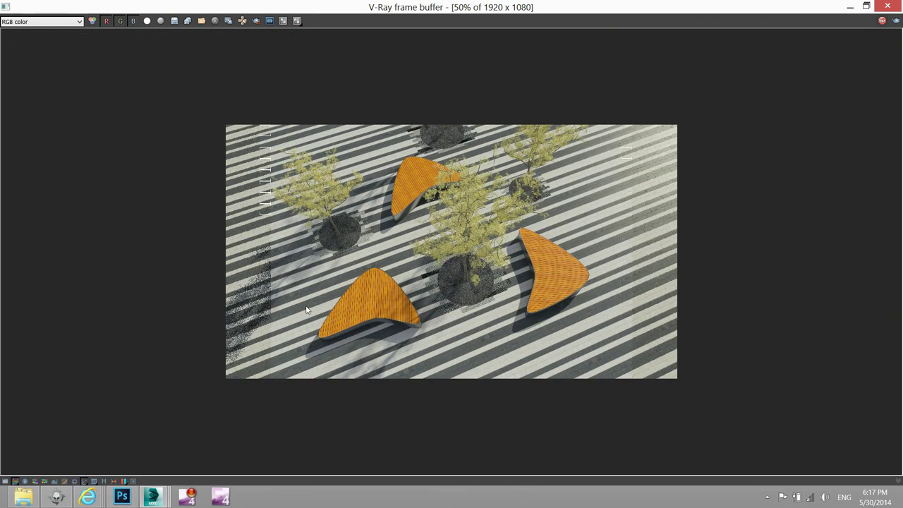
- Switch the plaza render between 100% size and fitted view to inspect details
{"action": "double_click", "coordinate": [315, 264]}
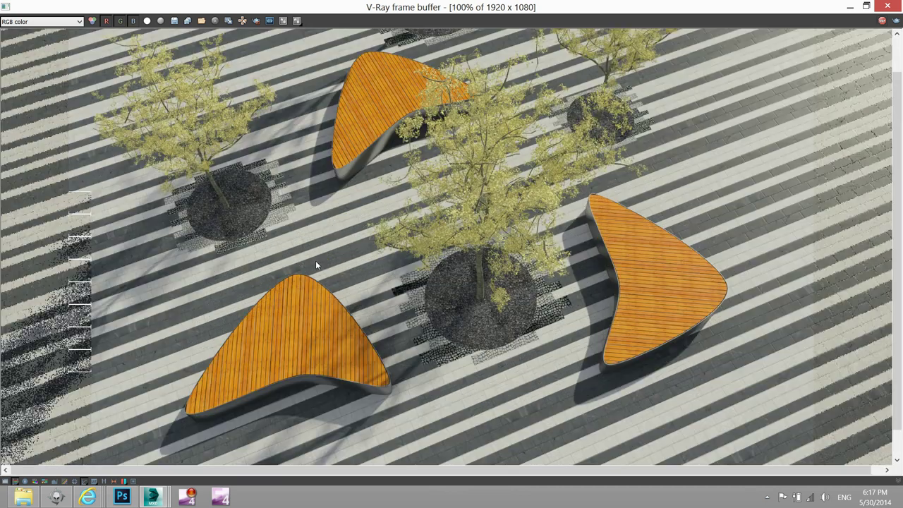
{"action": "double_click", "coordinate": [315, 261]}
{"action": "double_click", "coordinate": [297, 225]}
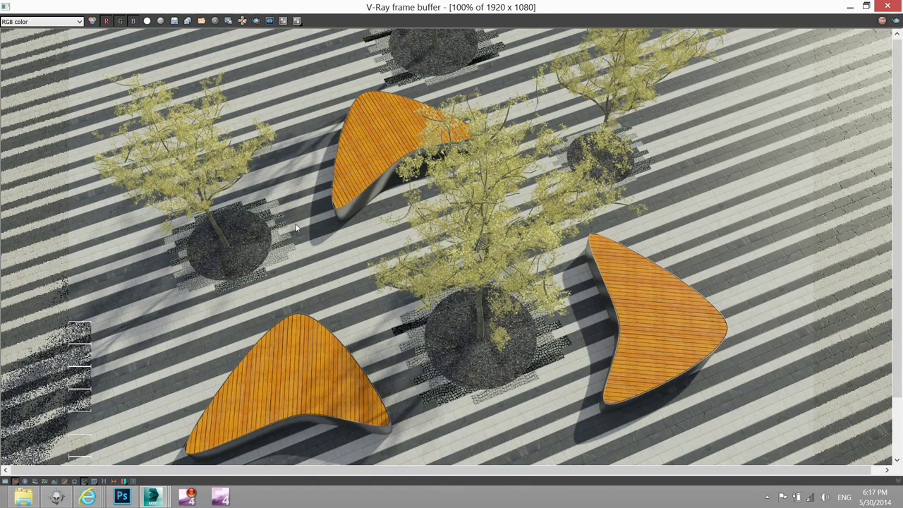
{"action": "double_click", "coordinate": [283, 227]}
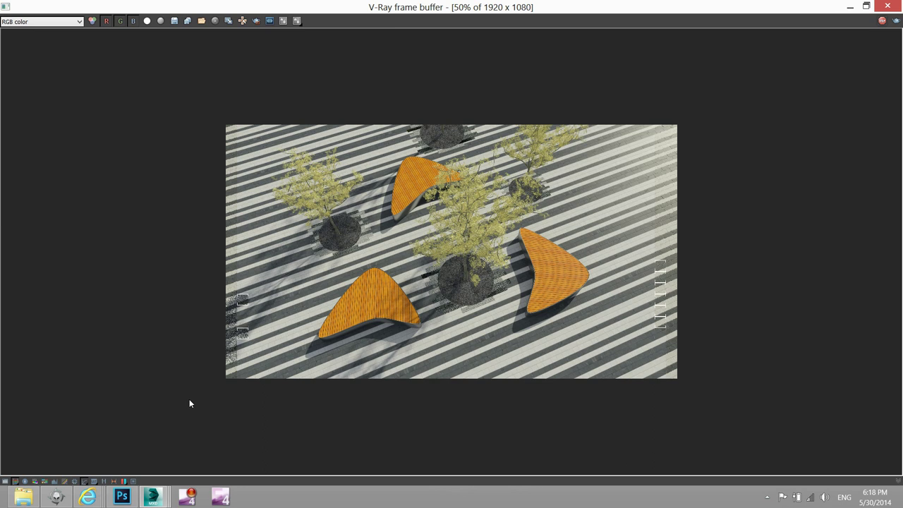
{"action": "double_click", "coordinate": [275, 320]}
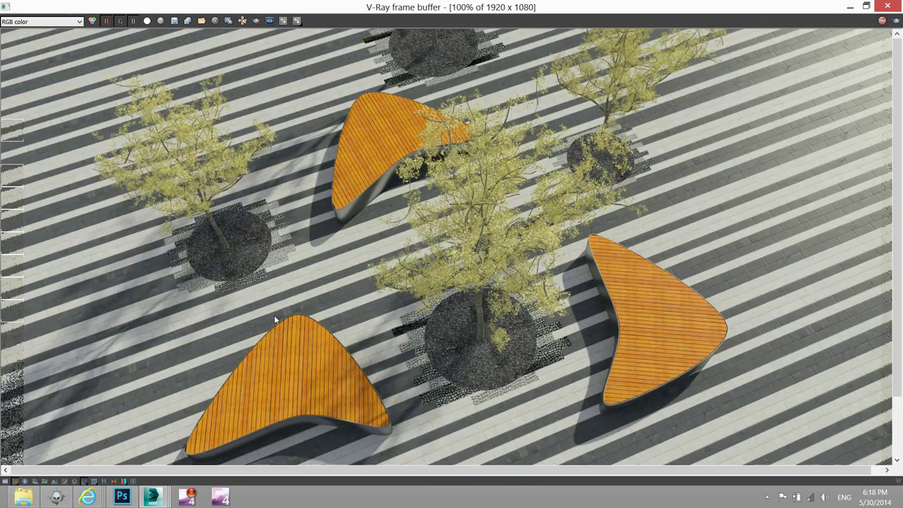
{"action": "scroll", "coordinate": [274, 315], "scroll_direction": "down", "scroll_amount": 1}
{"action": "double_click", "coordinate": [268, 299]}
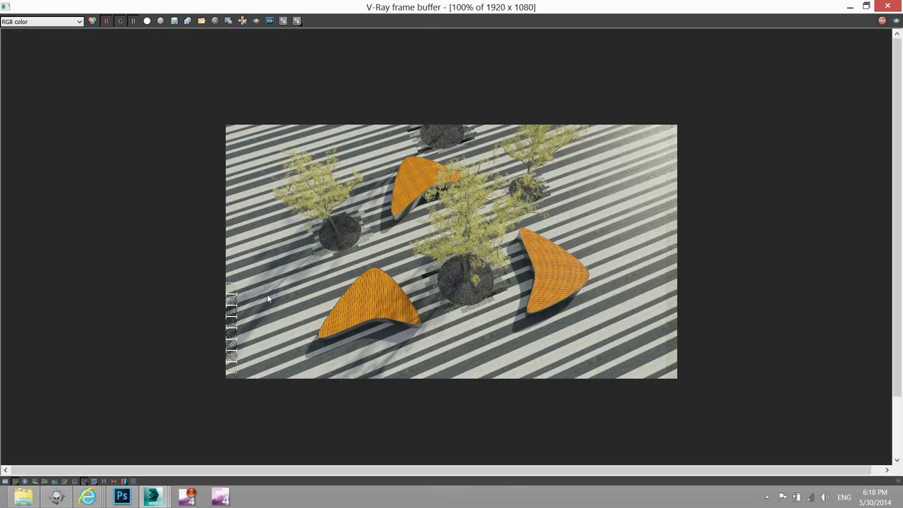
{"action": "scroll", "coordinate": [335, 311], "scroll_direction": "down", "scroll_amount": 1}
{"action": "double_click", "coordinate": [345, 367]}
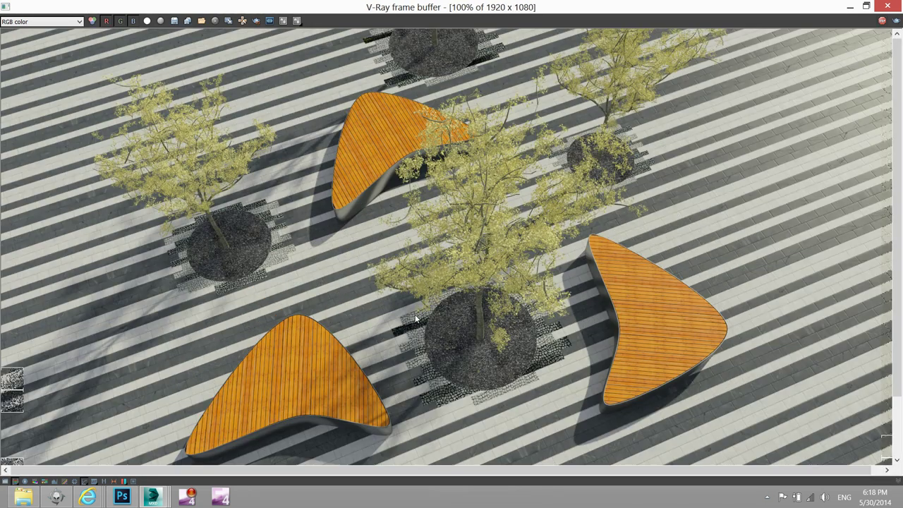
{"action": "scroll", "coordinate": [628, 182], "scroll_direction": "down", "scroll_amount": 1}
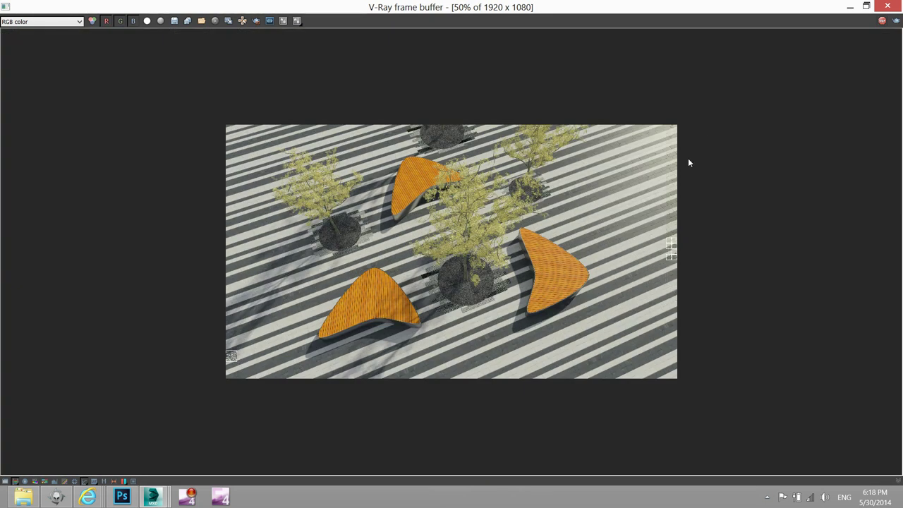
{"action": "scroll", "coordinate": [667, 233], "scroll_direction": "up", "scroll_amount": 1}
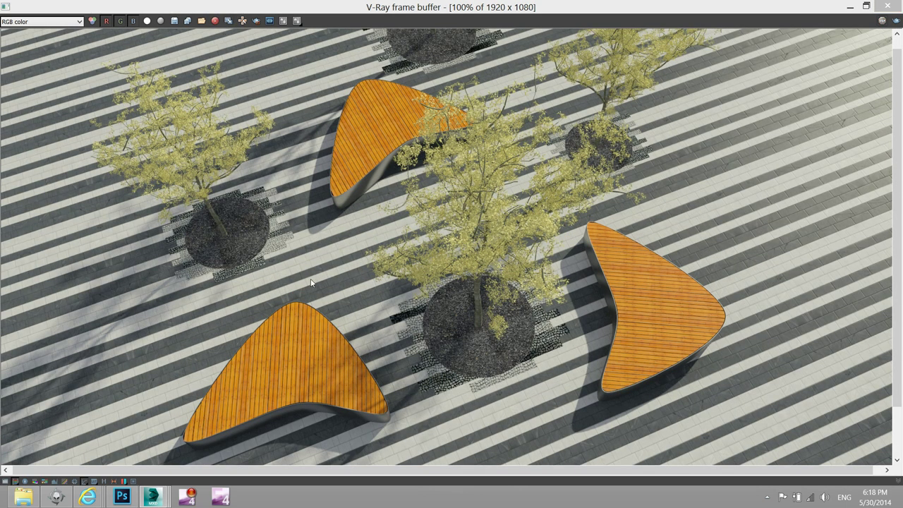
{"action": "scroll", "coordinate": [366, 294], "scroll_direction": "down", "scroll_amount": 1}
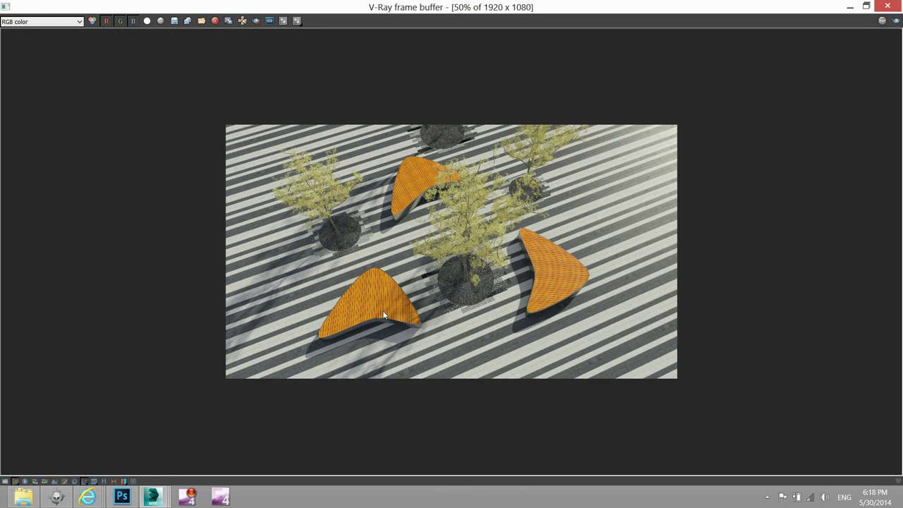
{"action": "scroll", "coordinate": [383, 314], "scroll_direction": "up", "scroll_amount": 1}
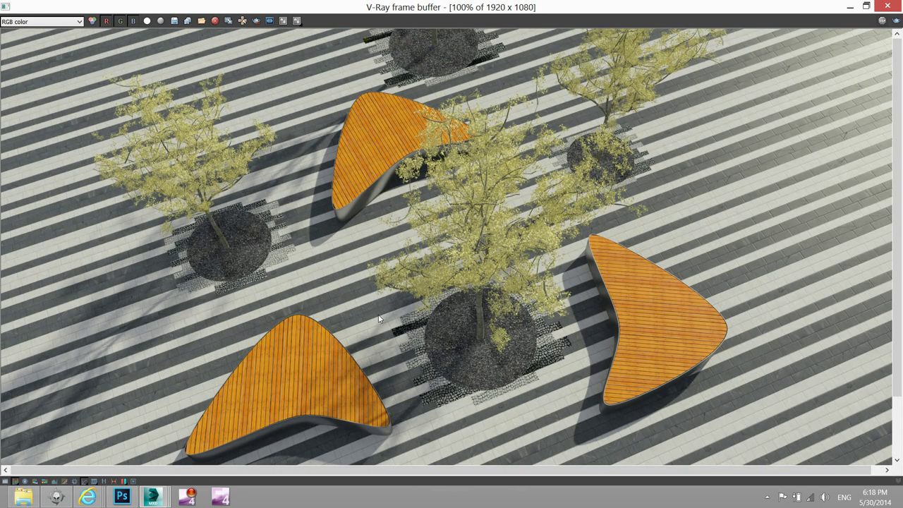
- Close the frame buffer, check Render Elements, and reopen Render Setup on the V-Ray tab
{"action": "left_click", "coordinate": [887, 6]}
{"action": "left_click", "coordinate": [437, 63]}
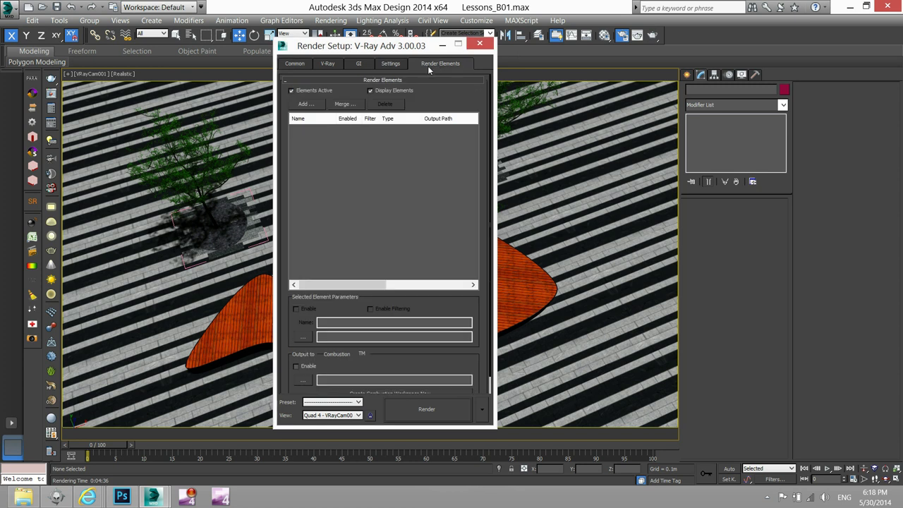
{"action": "left_click", "coordinate": [479, 45]}
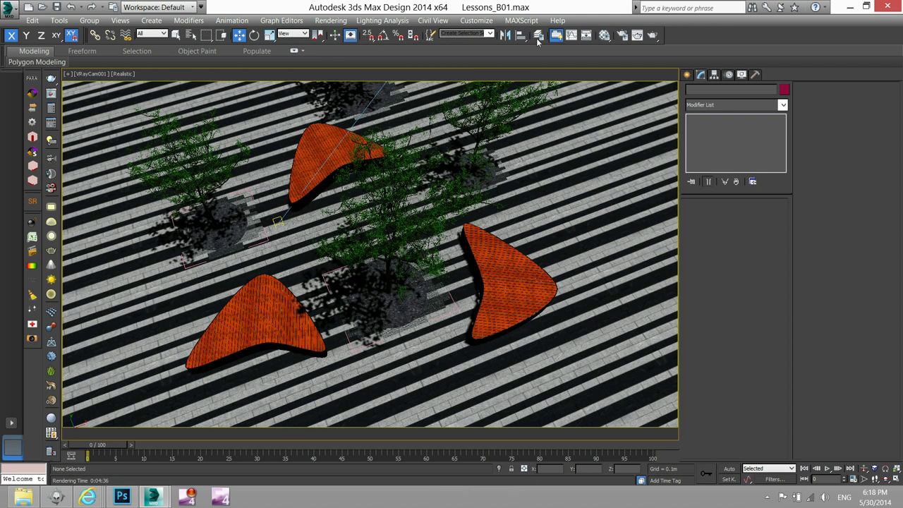
{"action": "left_click", "coordinate": [621, 35]}
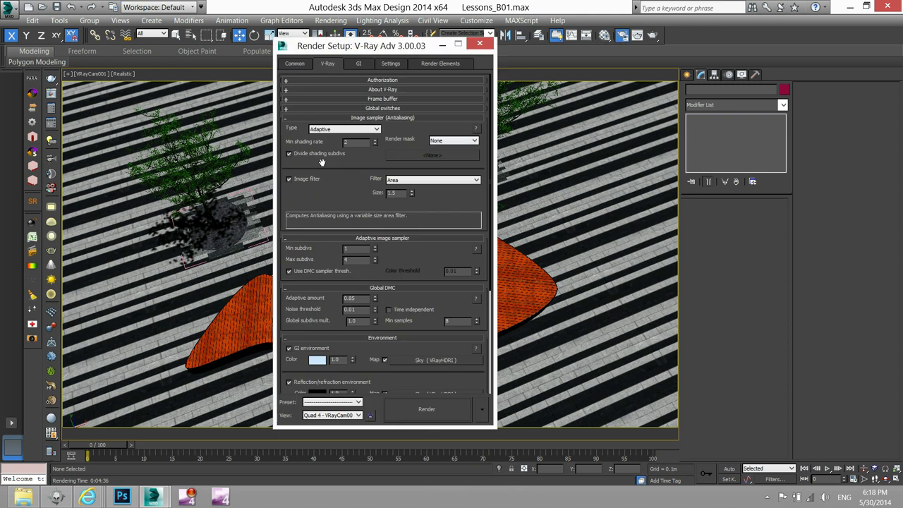
- Set Min shading rate to 4 and the Global subdivs multiplier to 2.0
{"action": "double_click", "coordinate": [356, 142]}
{"action": "type", "text": "4"}
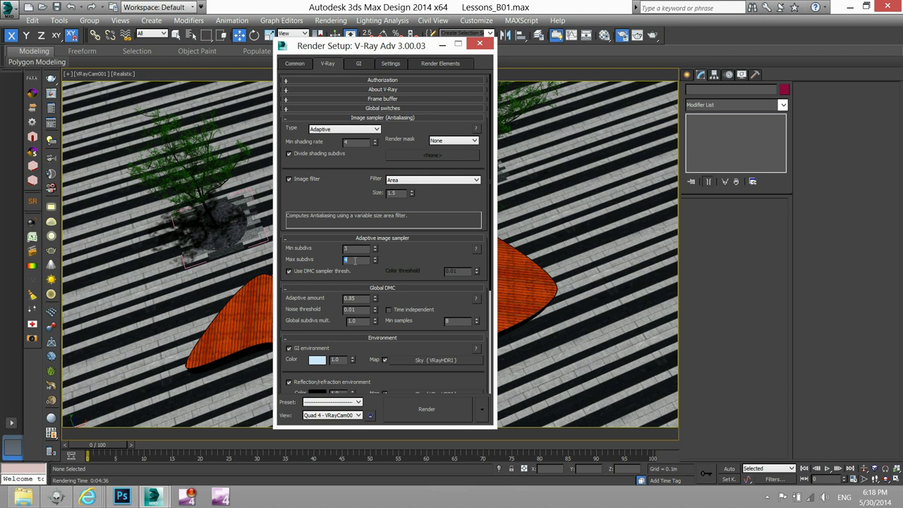
{"action": "double_click", "coordinate": [352, 321]}
{"action": "type", "text": "2"}
- Review the image filter choices and keep the Area filter
{"action": "scroll", "coordinate": [430, 305], "scroll_direction": "down", "scroll_amount": 2}
{"action": "scroll", "coordinate": [427, 308], "scroll_direction": "down", "scroll_amount": 1}
{"action": "scroll", "coordinate": [427, 307], "scroll_direction": "down", "scroll_amount": 1}
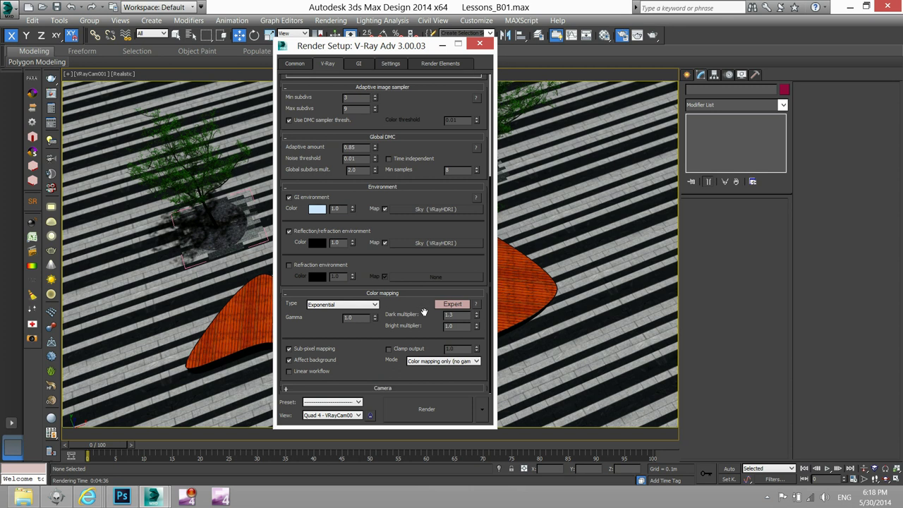
{"action": "scroll", "coordinate": [349, 343], "scroll_direction": "up", "scroll_amount": 2}
{"action": "scroll", "coordinate": [360, 332], "scroll_direction": "up", "scroll_amount": 2}
{"action": "scroll", "coordinate": [360, 332], "scroll_direction": "up", "scroll_amount": 1}
{"action": "left_click", "coordinate": [412, 184]}
{"action": "left_click", "coordinate": [412, 185]}
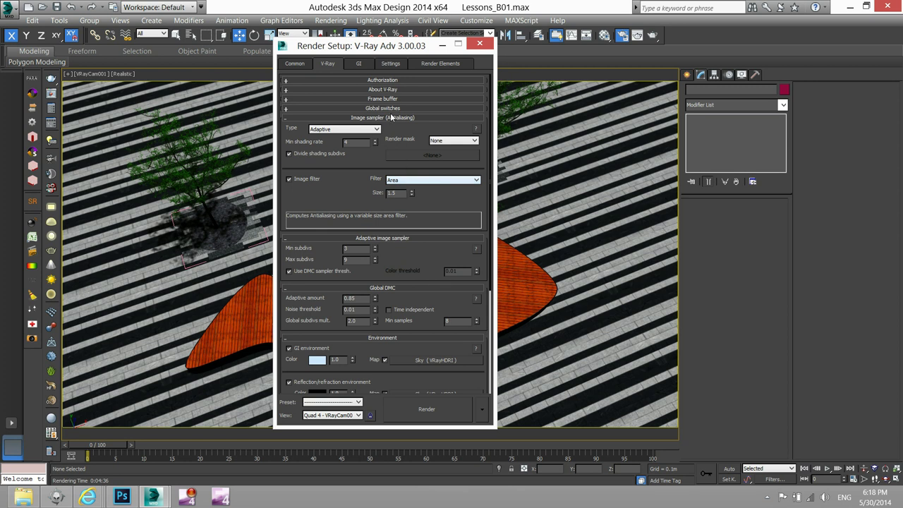
- Set the irradiance map preset to Medium with 80 subdivs and 40 interp samples
{"action": "left_click", "coordinate": [357, 65]}
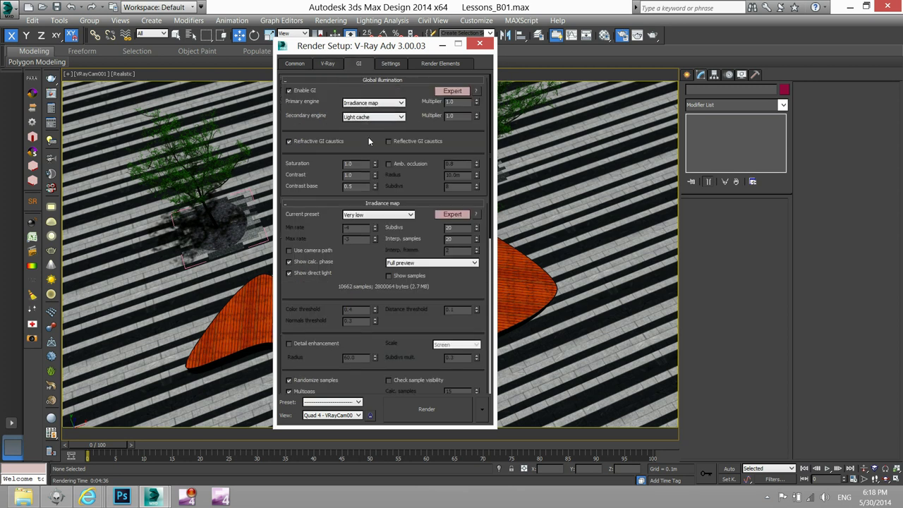
{"action": "left_click", "coordinate": [385, 219]}
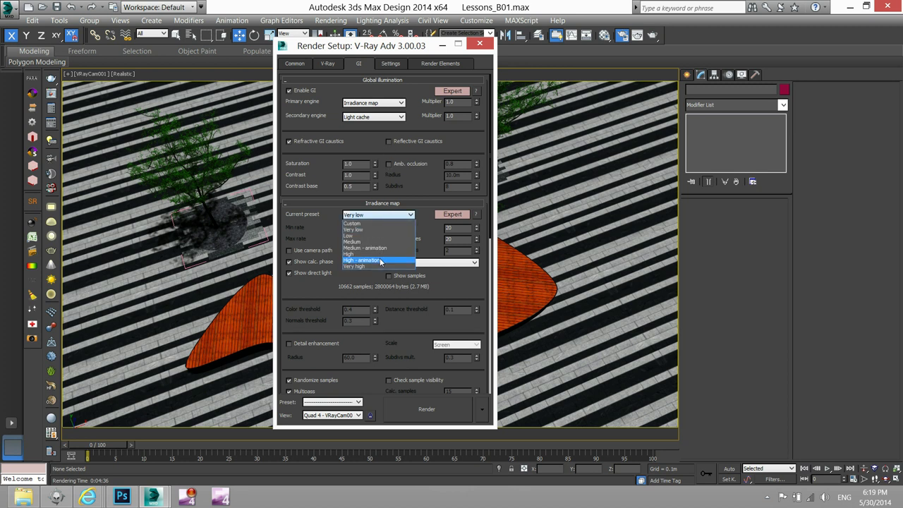
{"action": "left_click", "coordinate": [378, 243]}
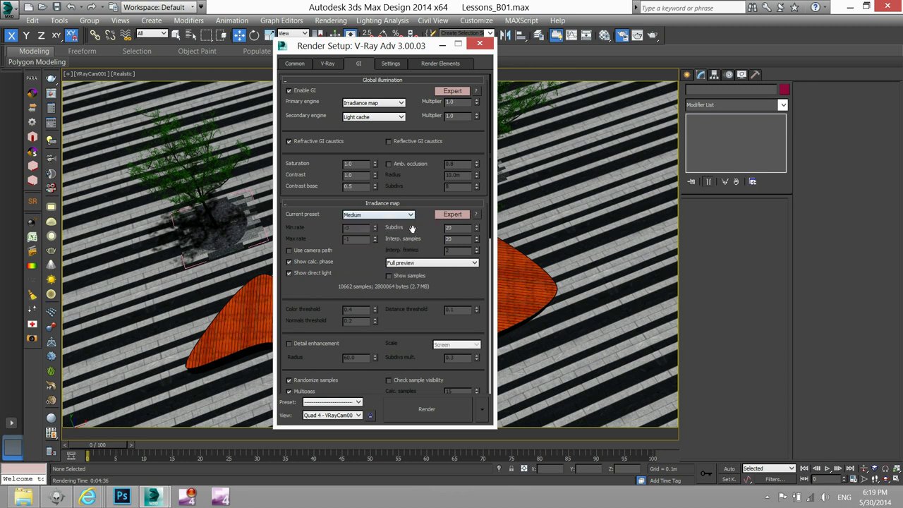
{"action": "left_click", "coordinate": [452, 228]}
{"action": "type", "text": "40"}
- Give the light cache 1800 subdivs, 0.01 sample size and 16 interp samples
{"action": "scroll", "coordinate": [435, 285], "scroll_direction": "down", "scroll_amount": 2}
{"action": "scroll", "coordinate": [436, 284], "scroll_direction": "down", "scroll_amount": 2}
{"action": "scroll", "coordinate": [432, 288], "scroll_direction": "down", "scroll_amount": 2}
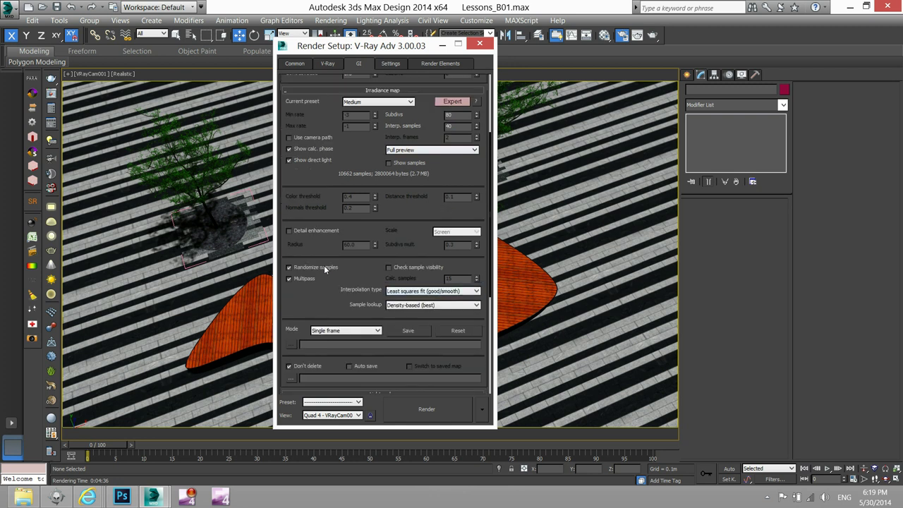
{"action": "scroll", "coordinate": [326, 268], "scroll_direction": "down", "scroll_amount": 1}
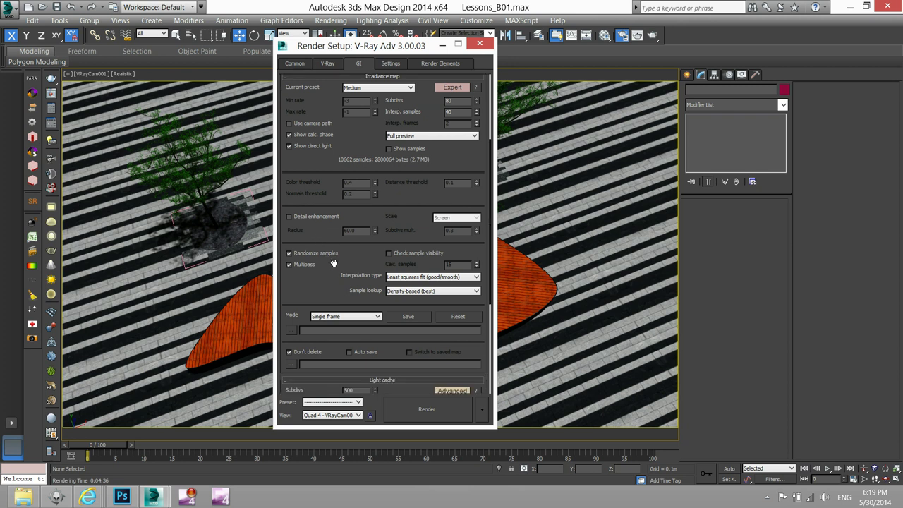
{"action": "scroll", "coordinate": [336, 262], "scroll_direction": "down", "scroll_amount": 1}
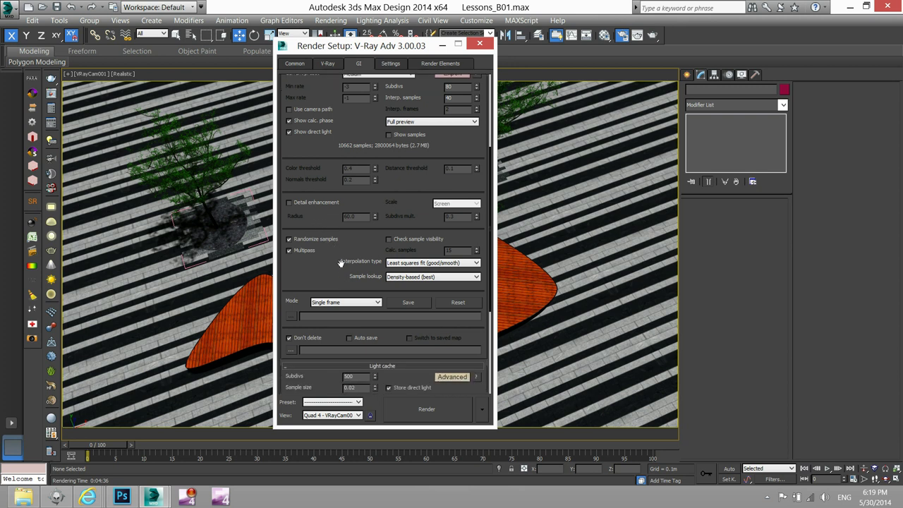
{"action": "scroll", "coordinate": [341, 262], "scroll_direction": "down", "scroll_amount": 1}
{"action": "scroll", "coordinate": [342, 265], "scroll_direction": "down", "scroll_amount": 1}
{"action": "scroll", "coordinate": [343, 269], "scroll_direction": "down", "scroll_amount": 1}
{"action": "scroll", "coordinate": [345, 273], "scroll_direction": "down", "scroll_amount": 2}
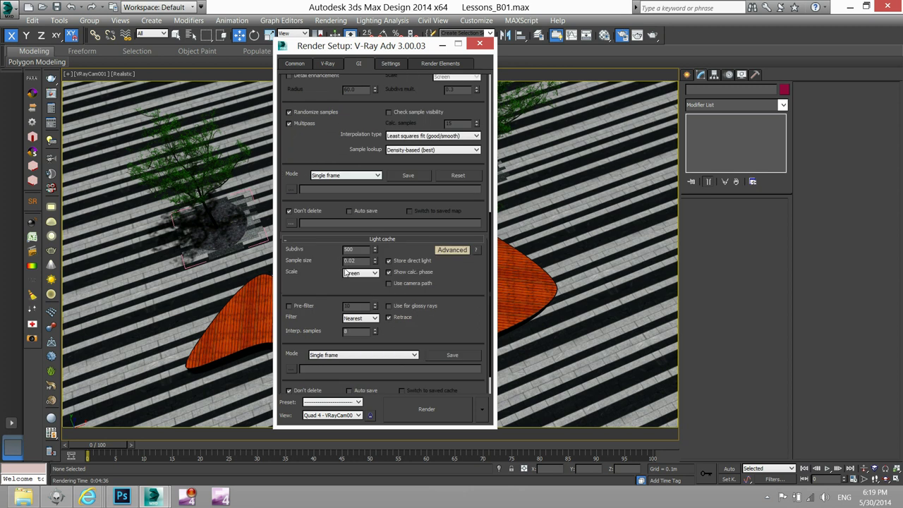
{"action": "double_click", "coordinate": [361, 250]}
{"action": "type", "text": "18"}
{"action": "key", "text": "Tab"}
{"action": "type", "text": "1"}
{"action": "key", "text": "Return"}
{"action": "double_click", "coordinate": [359, 331]}
{"action": "scroll", "coordinate": [426, 324], "scroll_direction": "down", "scroll_amount": 1}
- Look over the V-Ray System and displacement settings, then return to the Common 1920 x 1080 parameters
{"action": "left_click", "coordinate": [399, 63]}
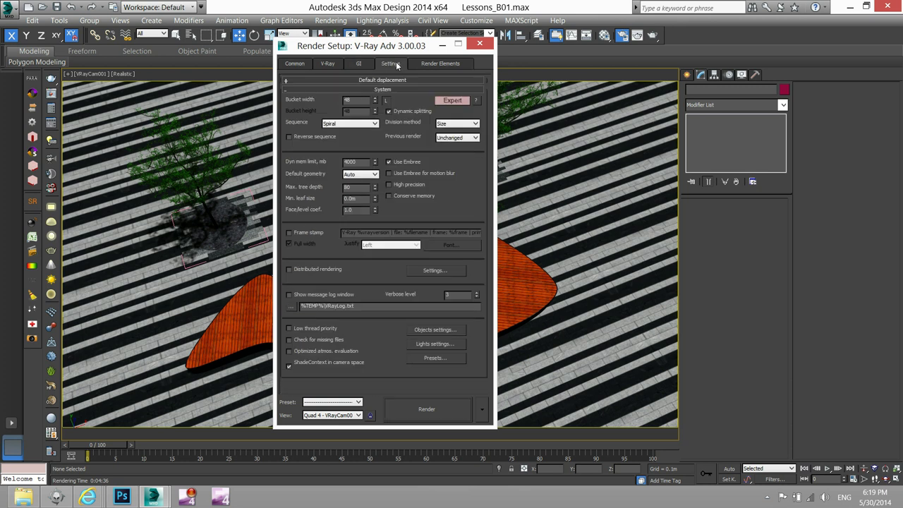
{"action": "left_click", "coordinate": [401, 81]}
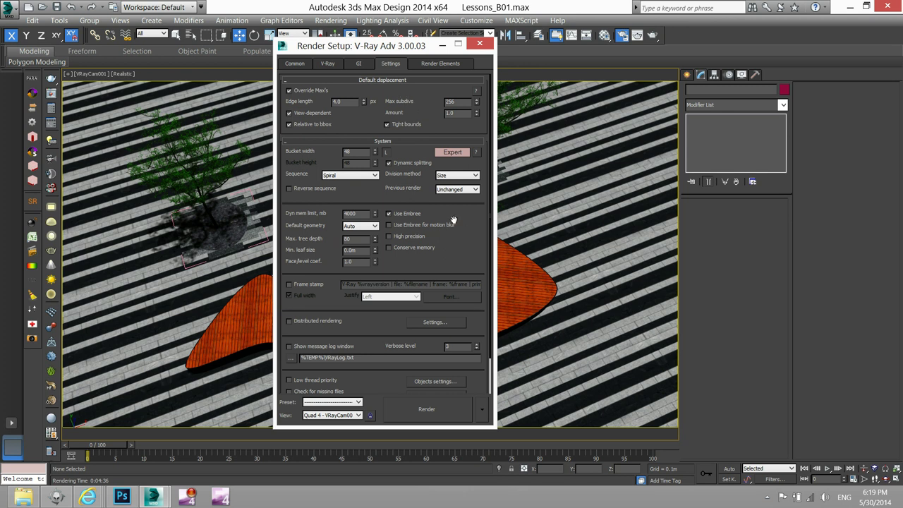
{"action": "scroll", "coordinate": [453, 221], "scroll_direction": "down", "scroll_amount": 1}
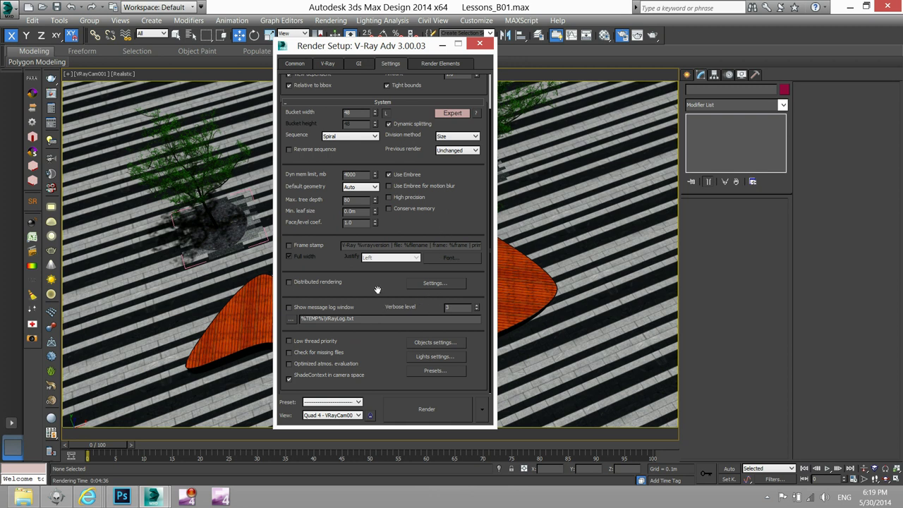
{"action": "scroll", "coordinate": [380, 291], "scroll_direction": "up", "scroll_amount": 1}
{"action": "scroll", "coordinate": [389, 232], "scroll_direction": "down", "scroll_amount": 1}
{"action": "scroll", "coordinate": [389, 232], "scroll_direction": "up", "scroll_amount": 1}
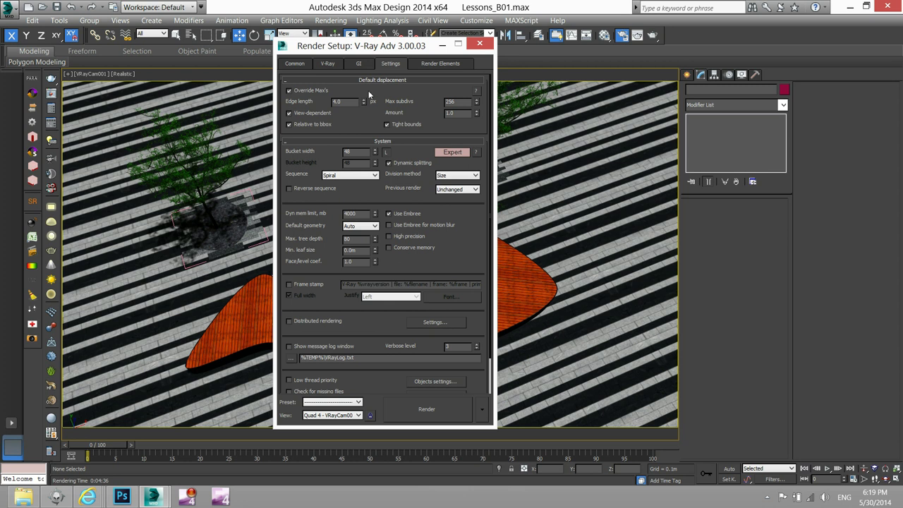
{"action": "left_click", "coordinate": [295, 64]}
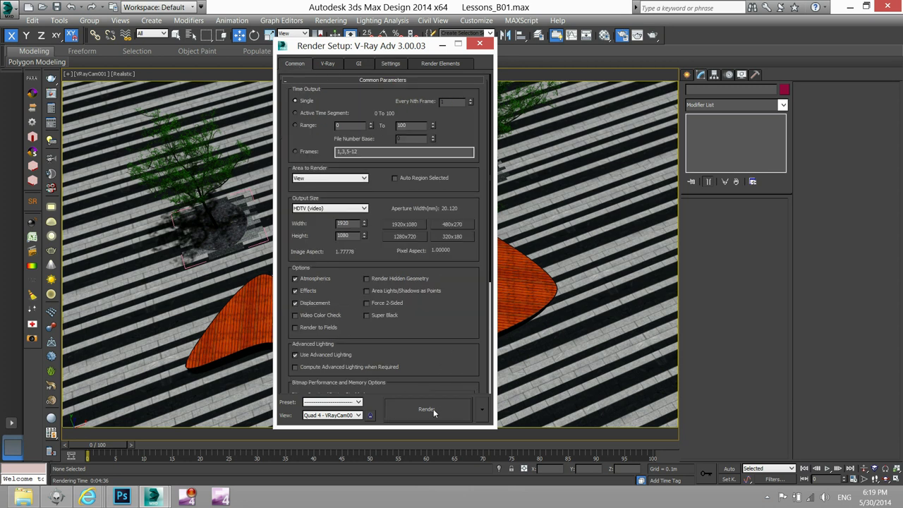
- Render the plaza camera view at 1920 x 1080 and watch it in the maximized frame buffer
{"action": "left_click", "coordinate": [427, 410]}
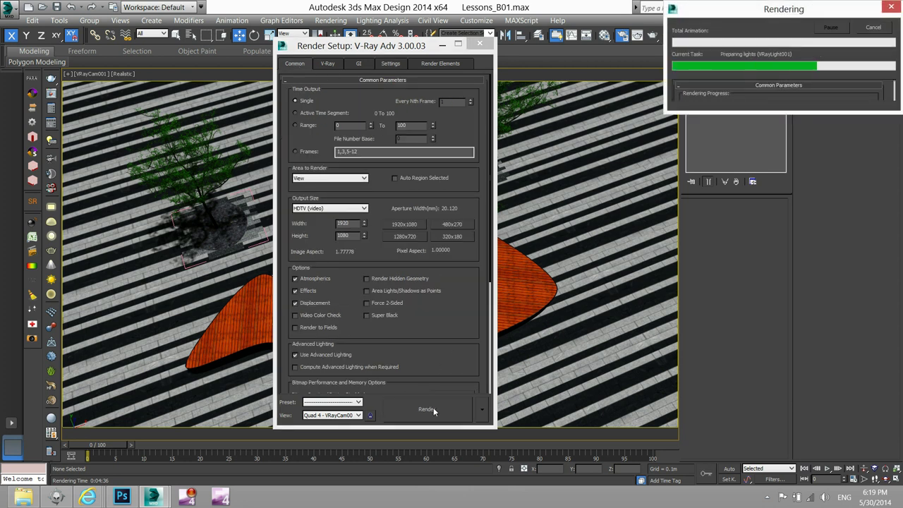
{"action": "scroll", "coordinate": [480, 210], "scroll_direction": "down", "scroll_amount": 1}
{"action": "scroll", "coordinate": [527, 239], "scroll_direction": "up", "scroll_amount": 1}
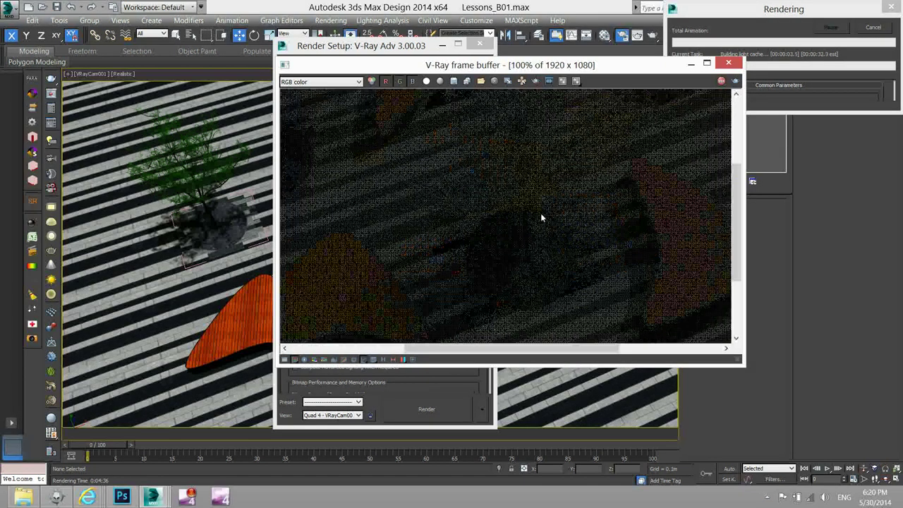
{"action": "left_click", "coordinate": [706, 63]}
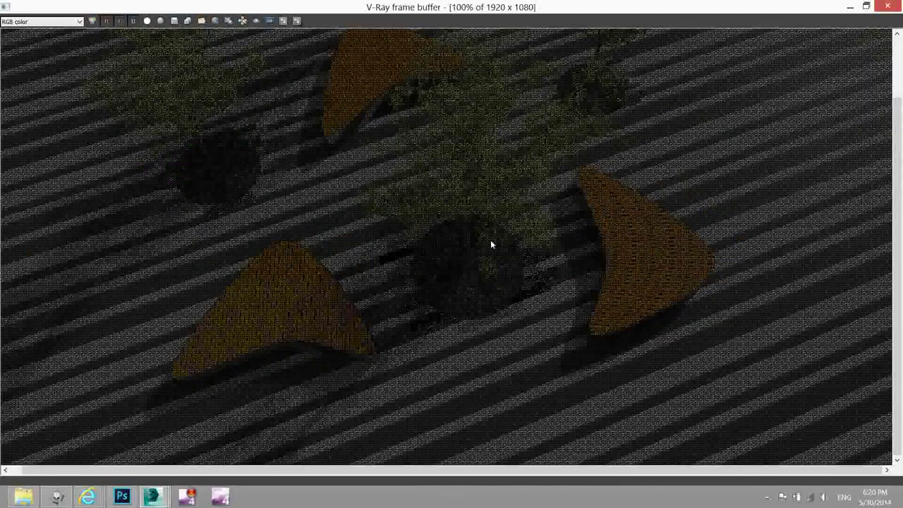
{"action": "scroll", "coordinate": [491, 238], "scroll_direction": "down", "scroll_amount": 1}
{"action": "scroll", "coordinate": [481, 239], "scroll_direction": "up", "scroll_amount": 1}
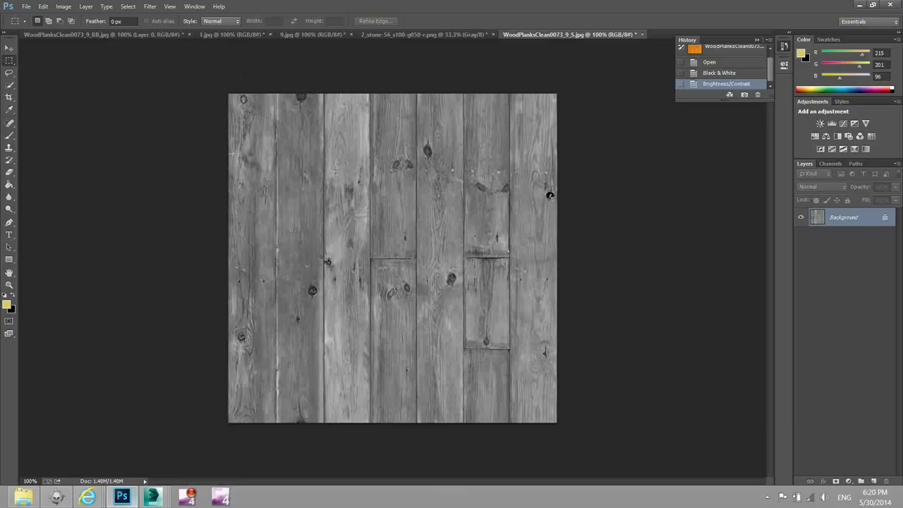
- Glance at the stone and wood plank textures, then switch to the 9.jpg plaza document
{"action": "left_click", "coordinate": [398, 34]}
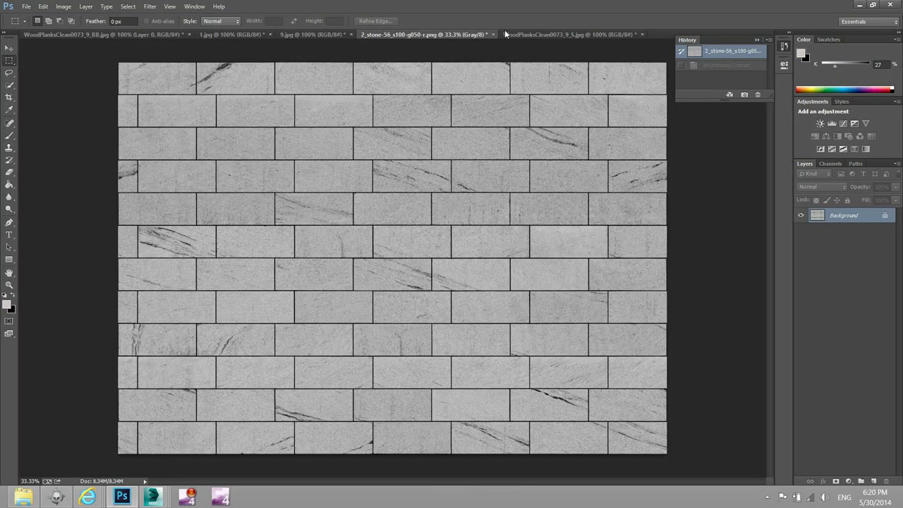
{"action": "left_click", "coordinate": [551, 34]}
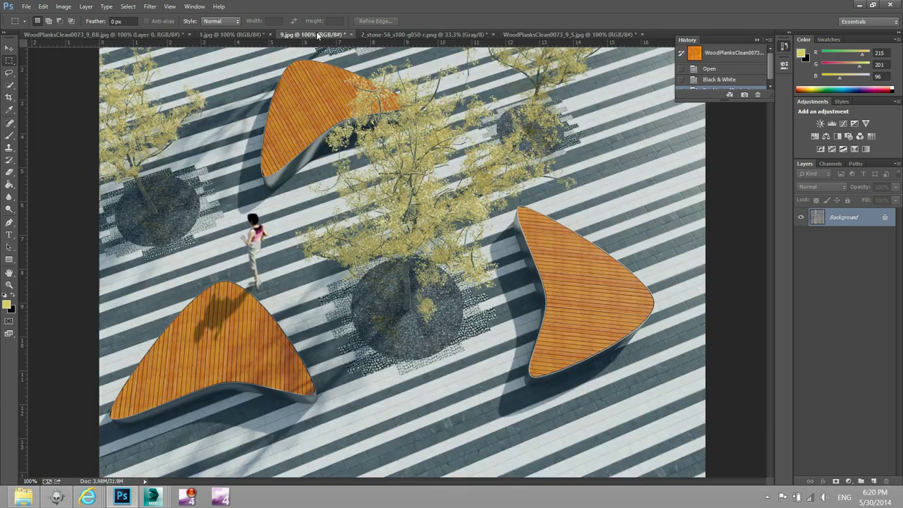
{"action": "left_click", "coordinate": [314, 34]}
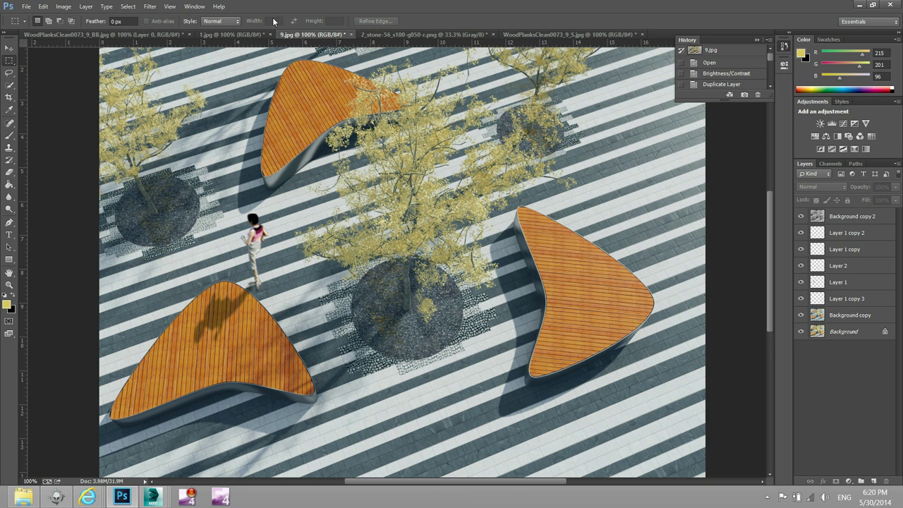
{"action": "left_click", "coordinate": [236, 35]}
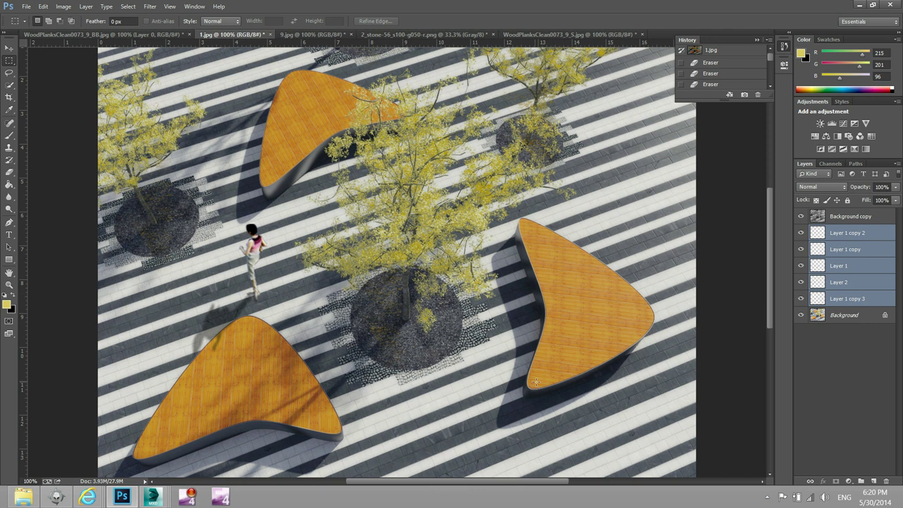
{"action": "left_click", "coordinate": [322, 35]}
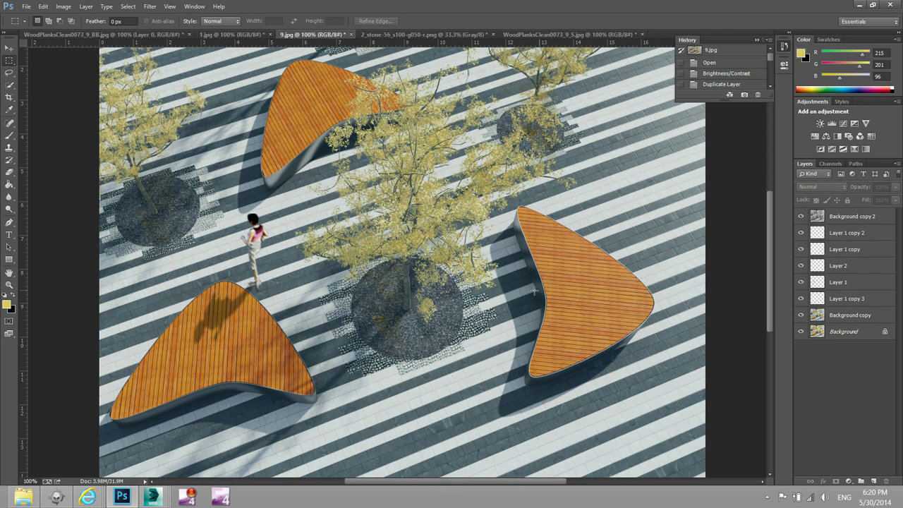
{"action": "scroll", "coordinate": [284, 282], "scroll_direction": "down", "scroll_amount": 2}
{"action": "scroll", "coordinate": [285, 283], "scroll_direction": "down", "scroll_amount": 1}
{"action": "scroll", "coordinate": [285, 284], "scroll_direction": "down", "scroll_amount": 4}
{"action": "scroll", "coordinate": [284, 285], "scroll_direction": "up", "scroll_amount": 2}
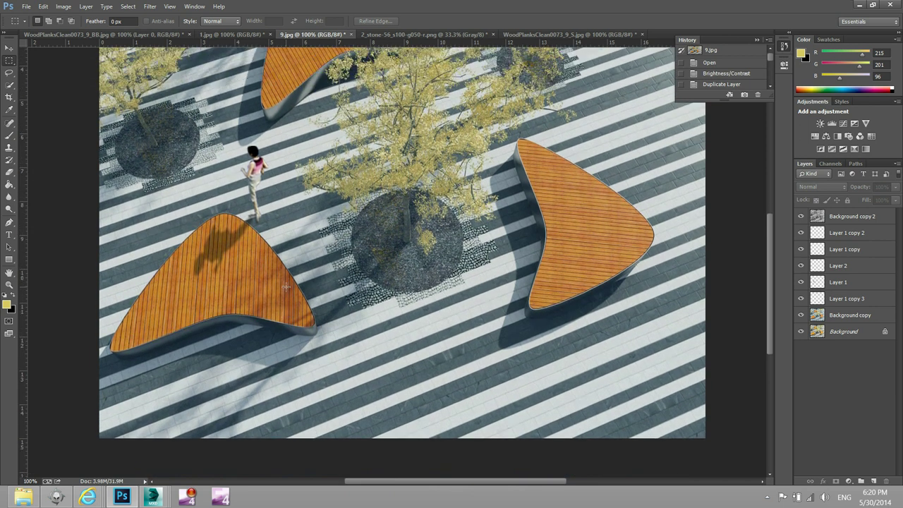
{"action": "scroll", "coordinate": [285, 285], "scroll_direction": "up", "scroll_amount": 2}
{"action": "scroll", "coordinate": [285, 286], "scroll_direction": "up", "scroll_amount": 1}
{"action": "scroll", "coordinate": [285, 287], "scroll_direction": "up", "scroll_amount": 1}
{"action": "scroll", "coordinate": [286, 287], "scroll_direction": "up", "scroll_amount": 2}
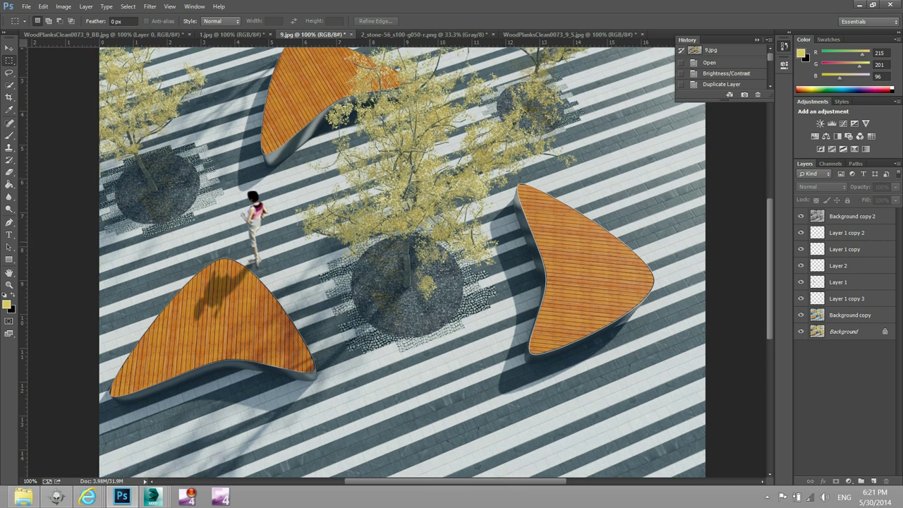
{"action": "scroll", "coordinate": [294, 281], "scroll_direction": "up", "scroll_amount": 3}
{"action": "scroll", "coordinate": [351, 274], "scroll_direction": "down", "scroll_amount": 2}
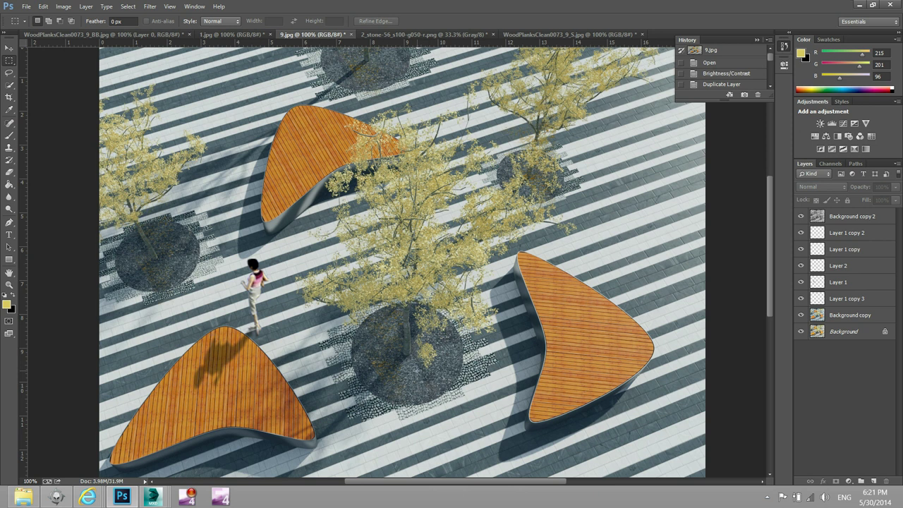
{"action": "scroll", "coordinate": [275, 260], "scroll_direction": "down", "scroll_amount": 2}
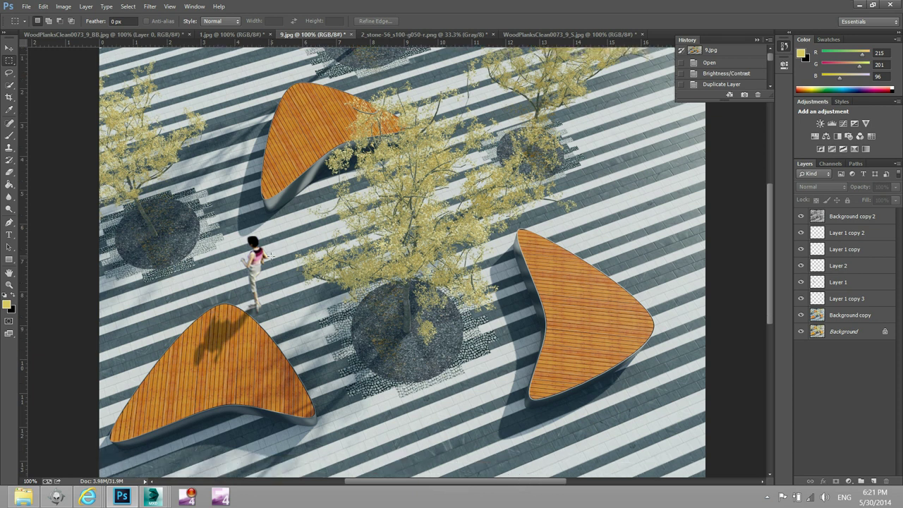
{"action": "scroll", "coordinate": [272, 258], "scroll_direction": "down", "scroll_amount": 2}
{"action": "scroll", "coordinate": [273, 259], "scroll_direction": "up", "scroll_amount": 2}
{"action": "scroll", "coordinate": [274, 265], "scroll_direction": "up", "scroll_amount": 2}
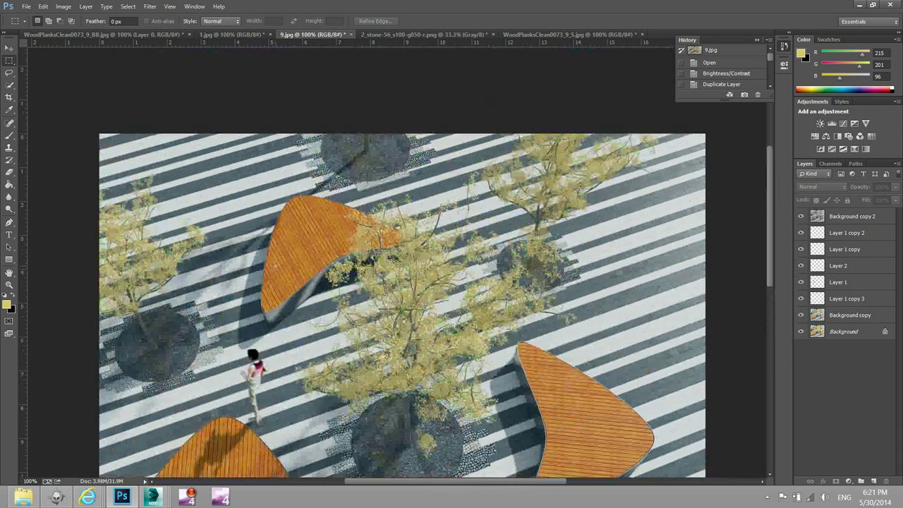
{"action": "scroll", "coordinate": [274, 266], "scroll_direction": "down", "scroll_amount": 2}
{"action": "scroll", "coordinate": [275, 266], "scroll_direction": "down", "scroll_amount": 1}
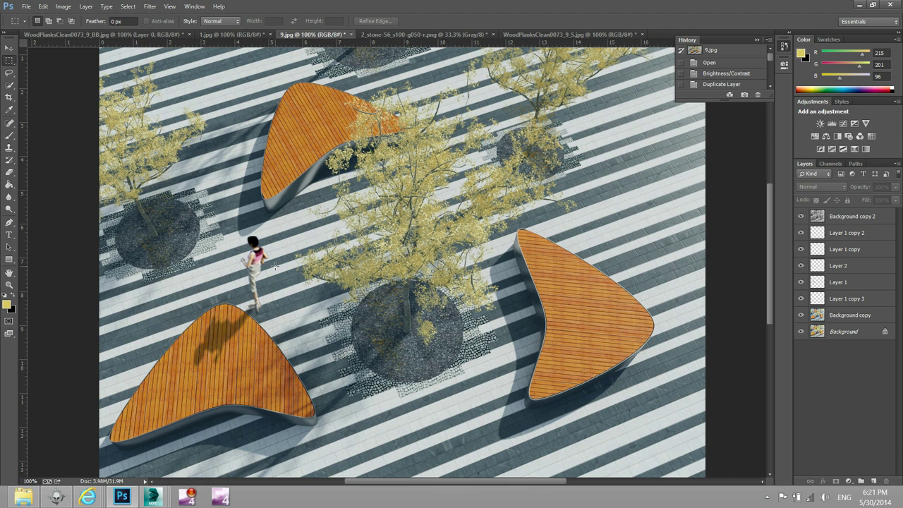
{"action": "left_click_drag", "start_coordinate": [769, 185], "coordinate": [770, 183]}
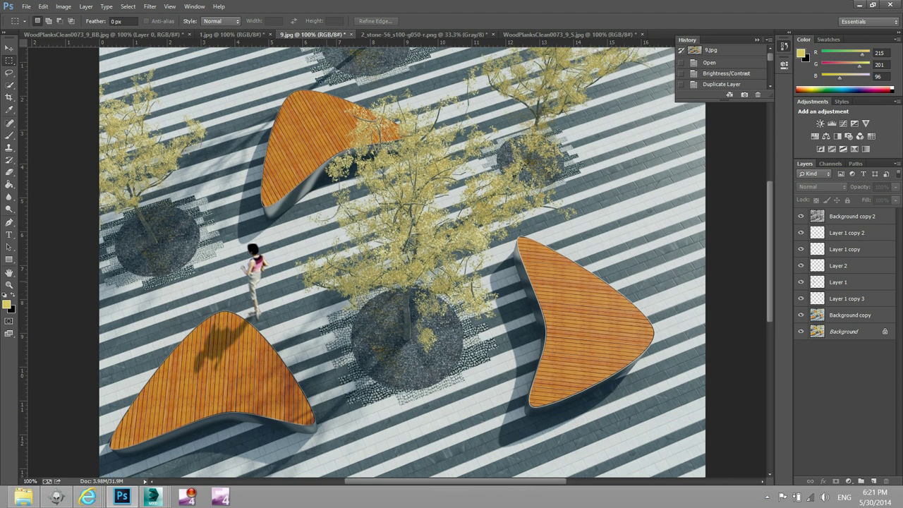
{"action": "left_click", "coordinate": [767, 496]}
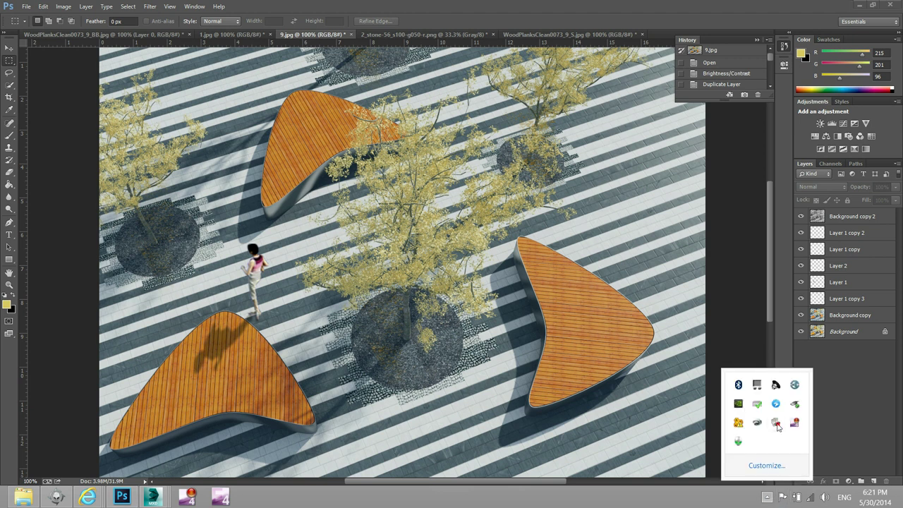